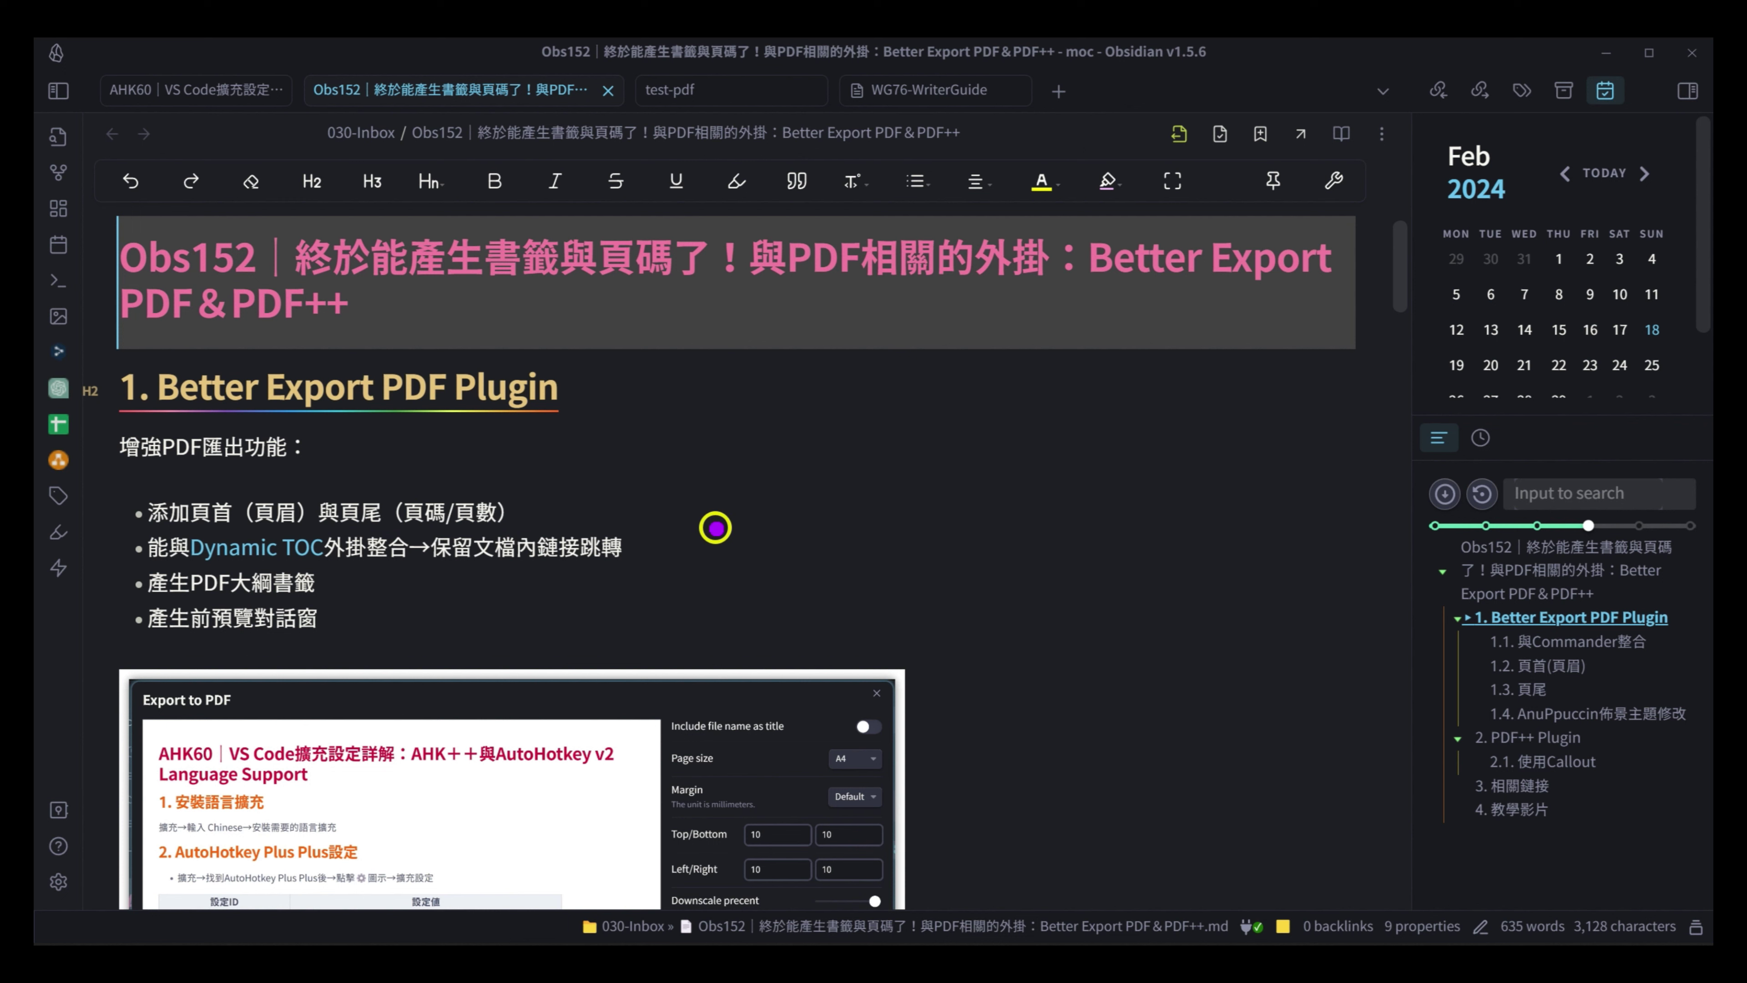
mouse_move(415, 564)
mouse_down()
mouse_move(624, 559)
mouse_move(557, 570)
mouse_up()
drag(406, 569, 633, 568)
drag(157, 573, 344, 569)
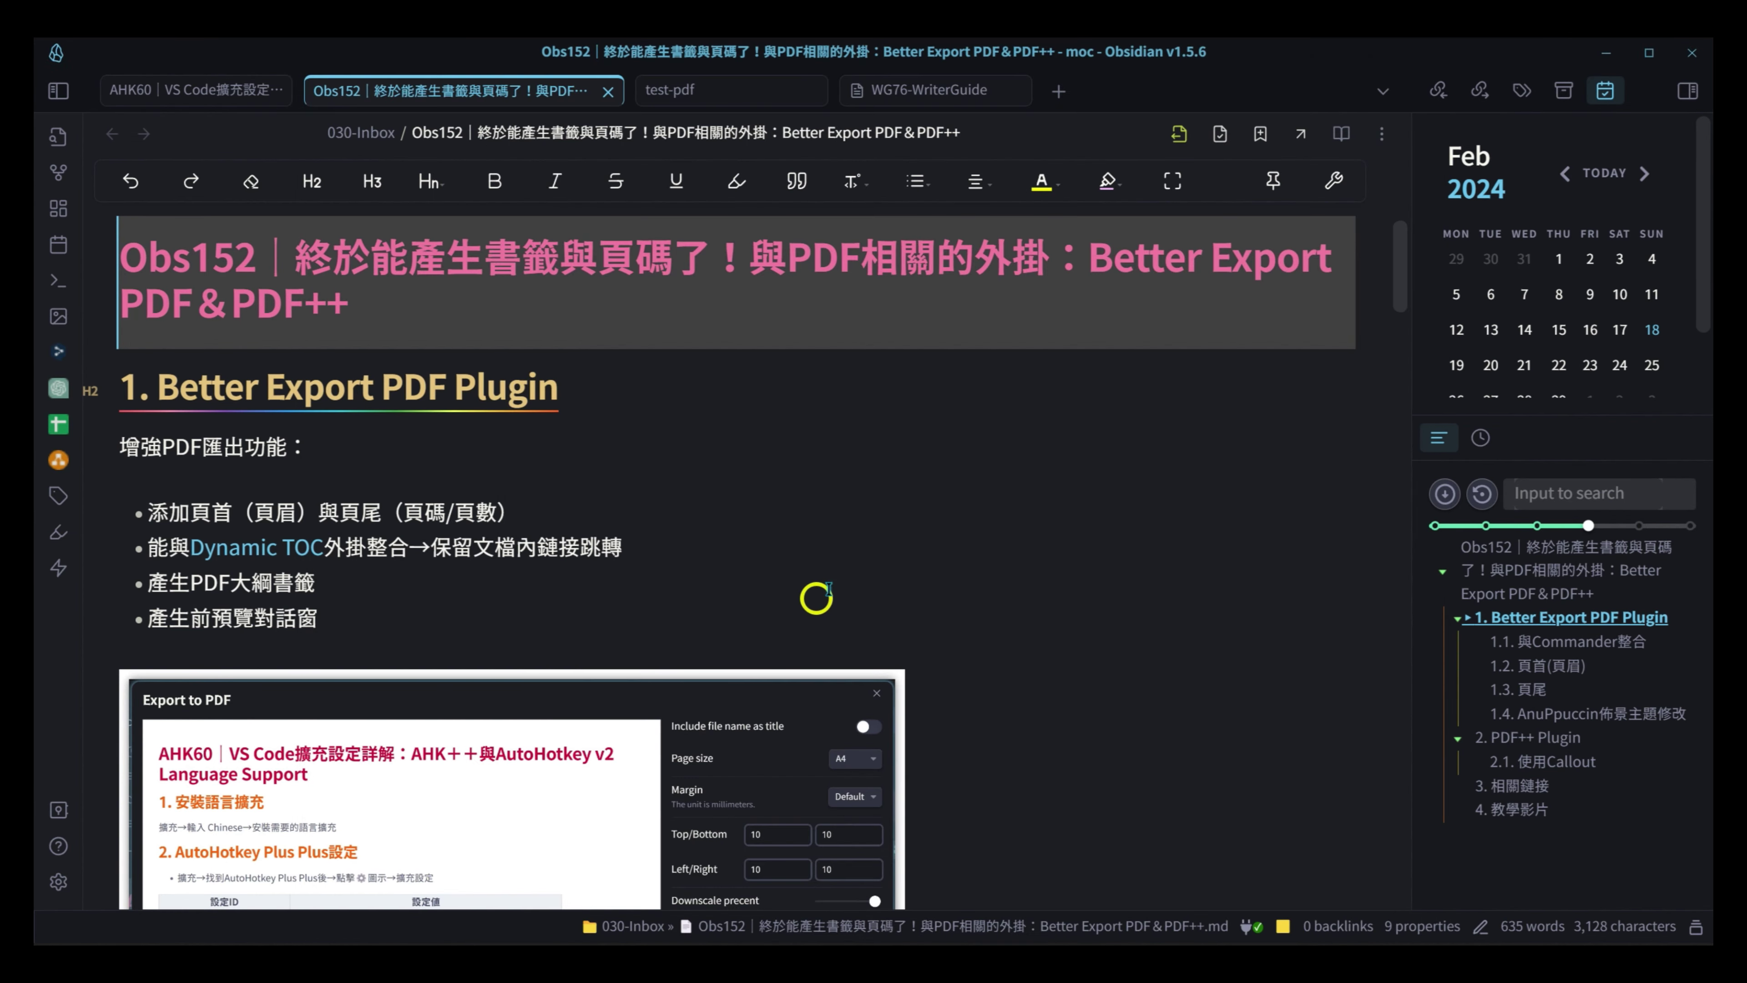
scroll(815, 575, down, 4)
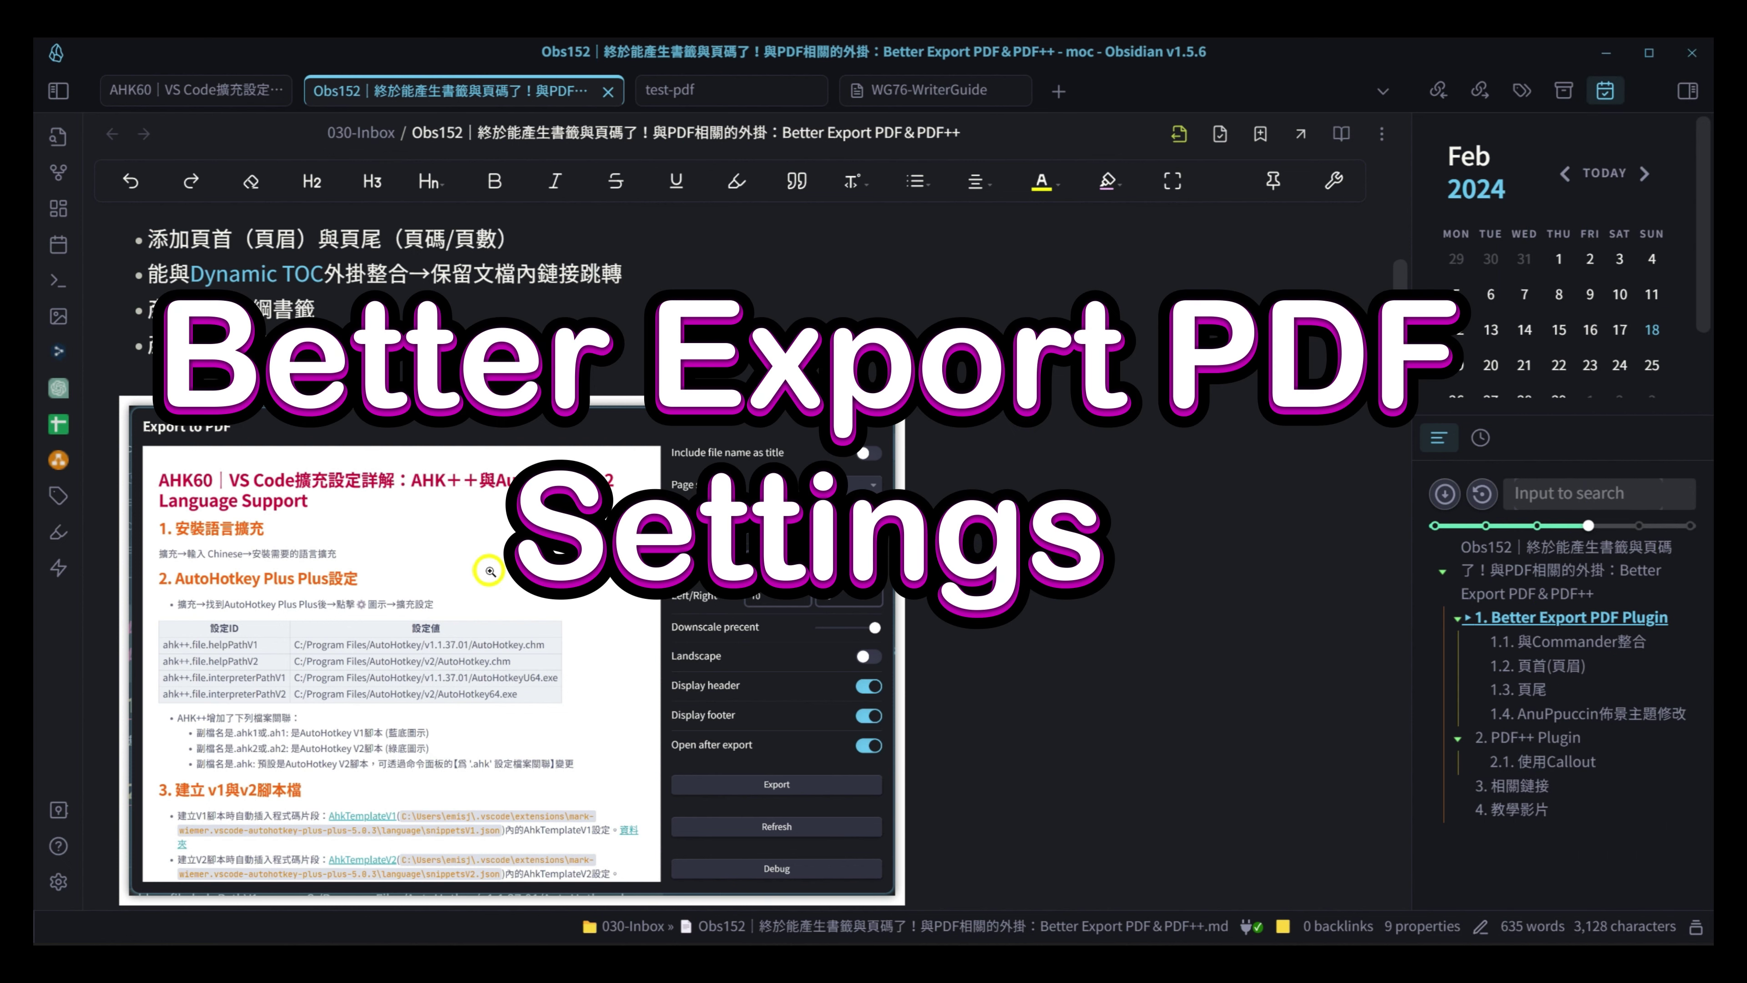
- Find the Better Export PDF plugin among the installed community plugins by searching "pdf", and open its options
click(58, 881)
click(350, 372)
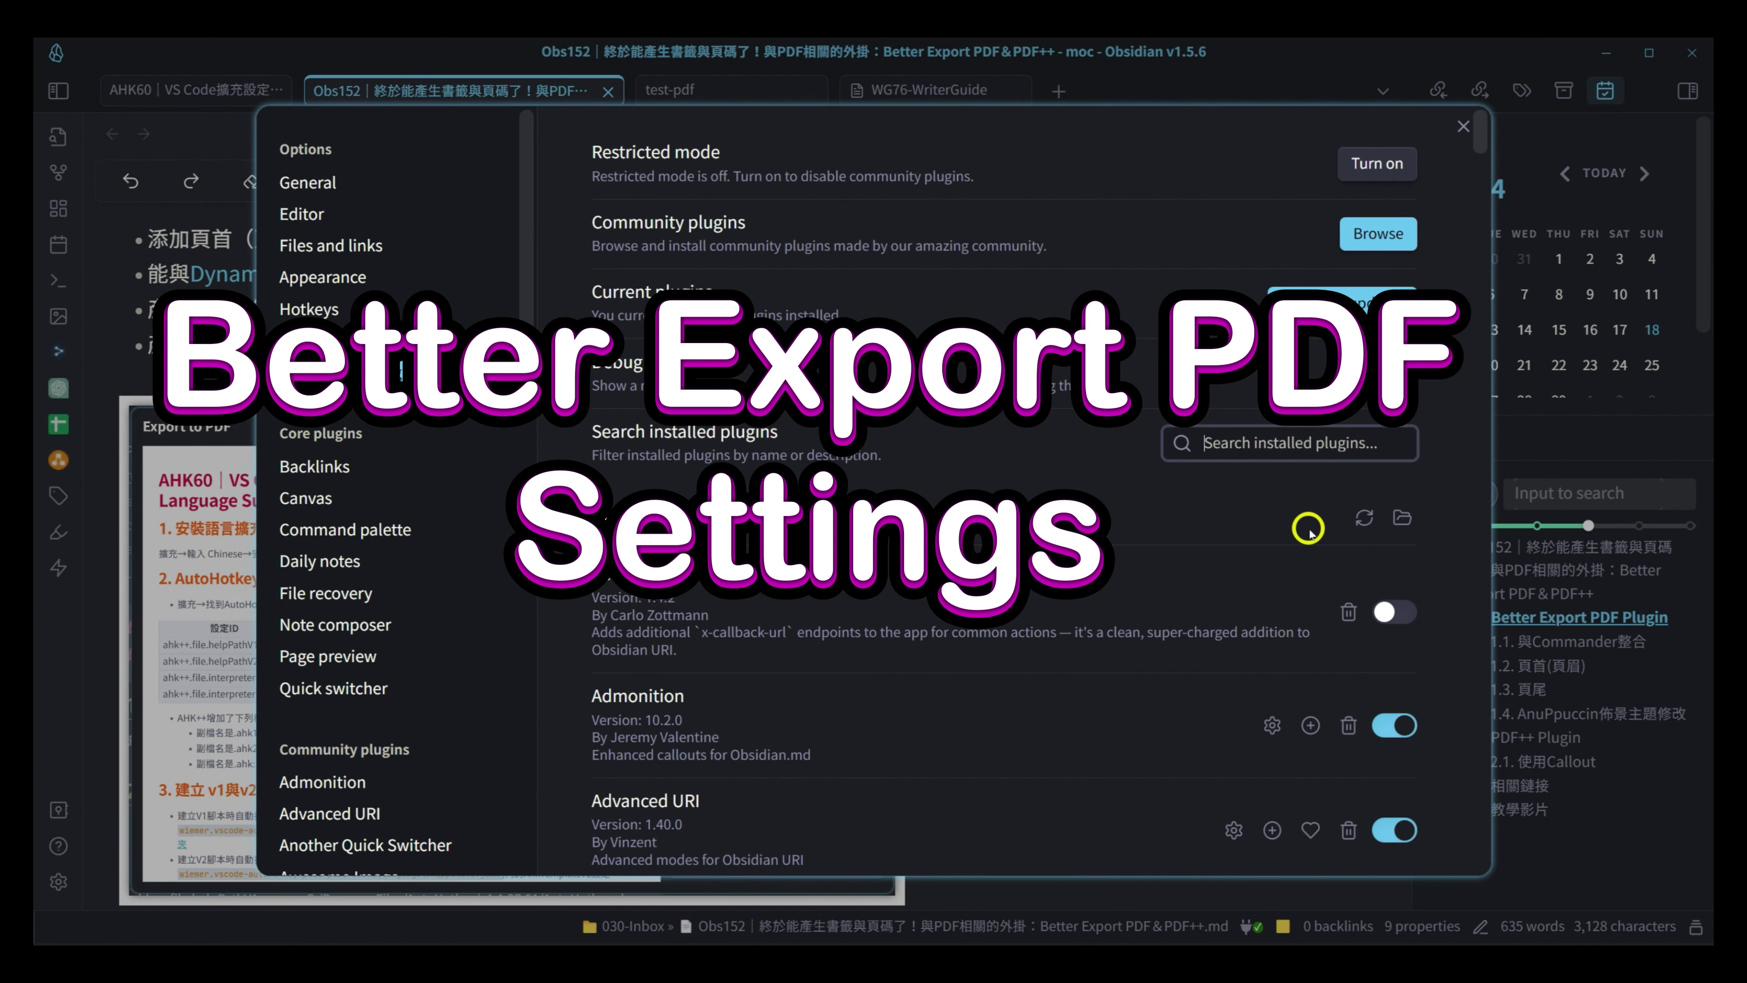
click(1239, 441)
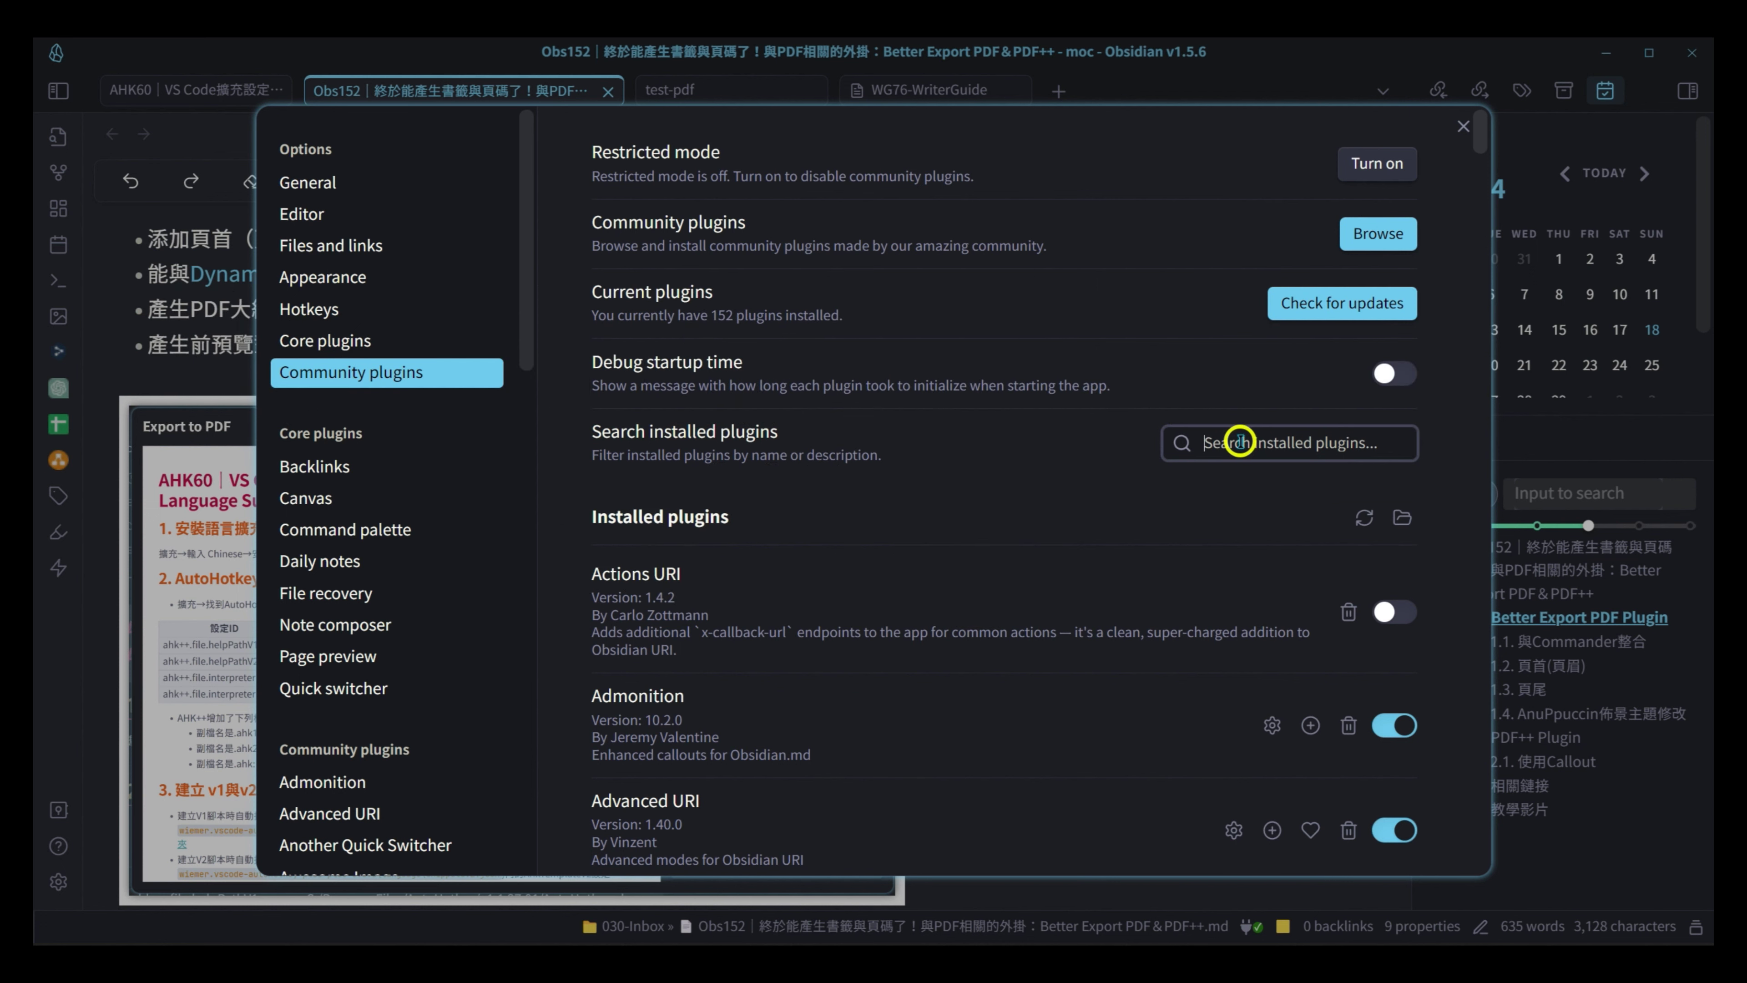
text(pdf)
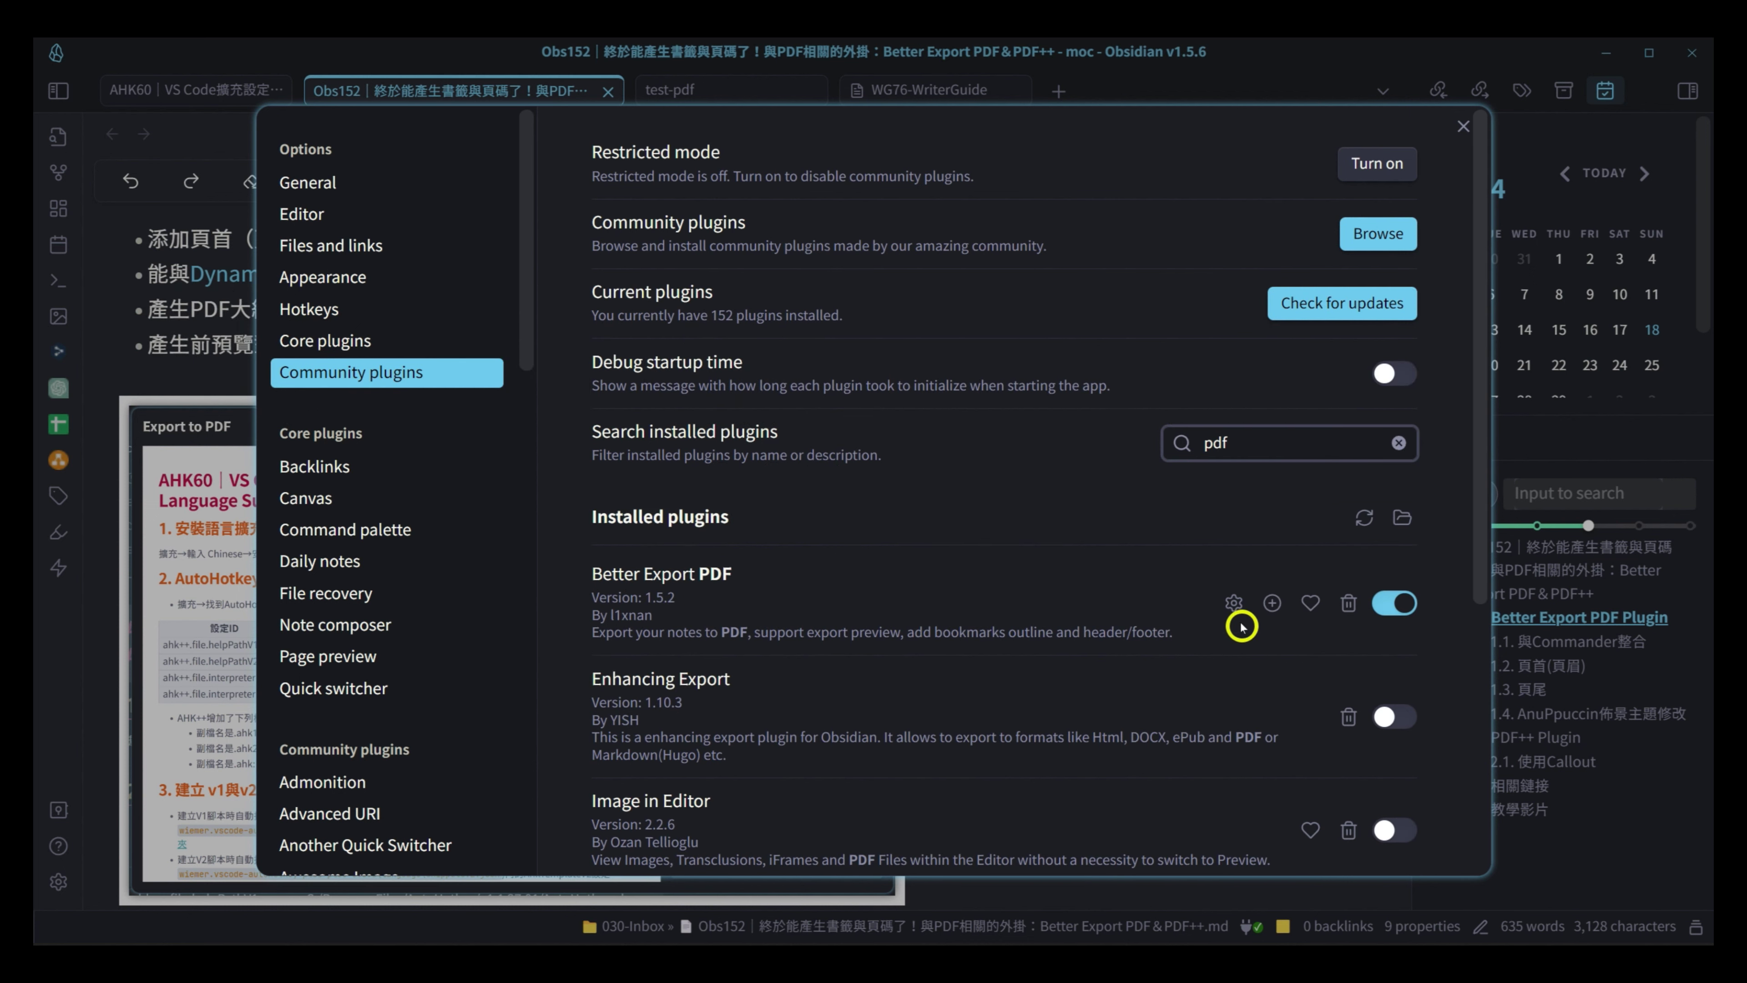
click(1232, 603)
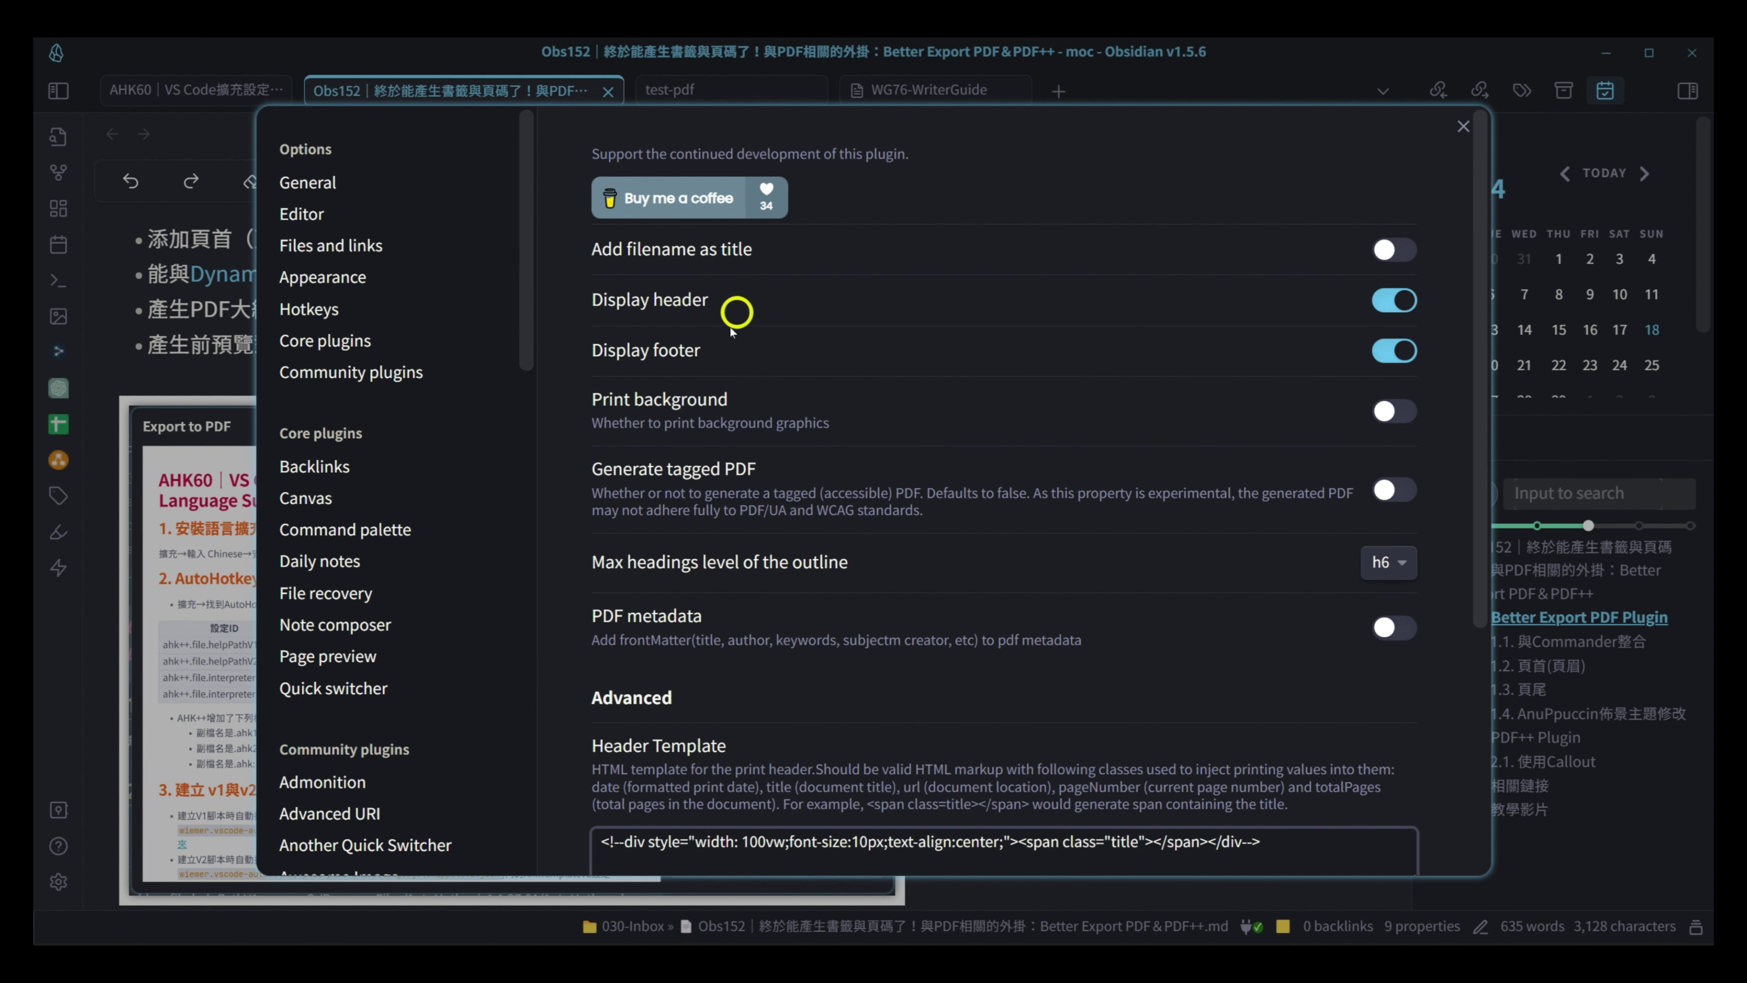
- Review the Better Export PDF display options and the commented-out HTML code in the Header Template
scroll(721, 358, down, 4)
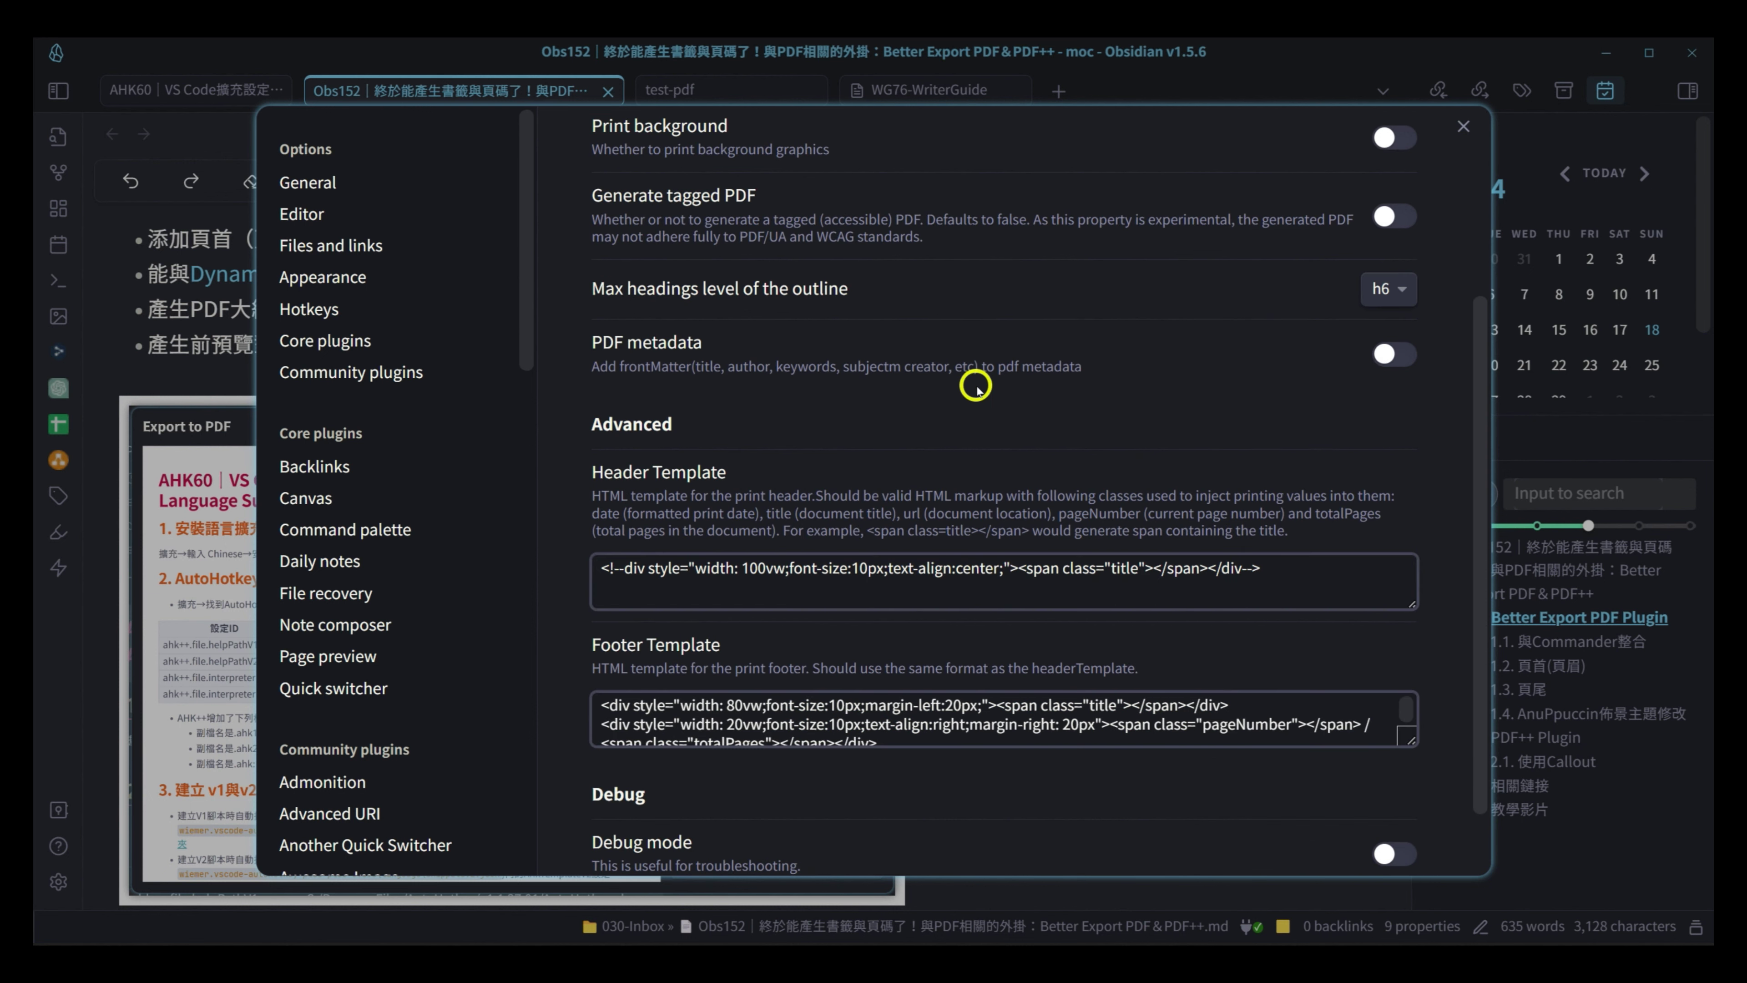
scroll(971, 380, up, 4)
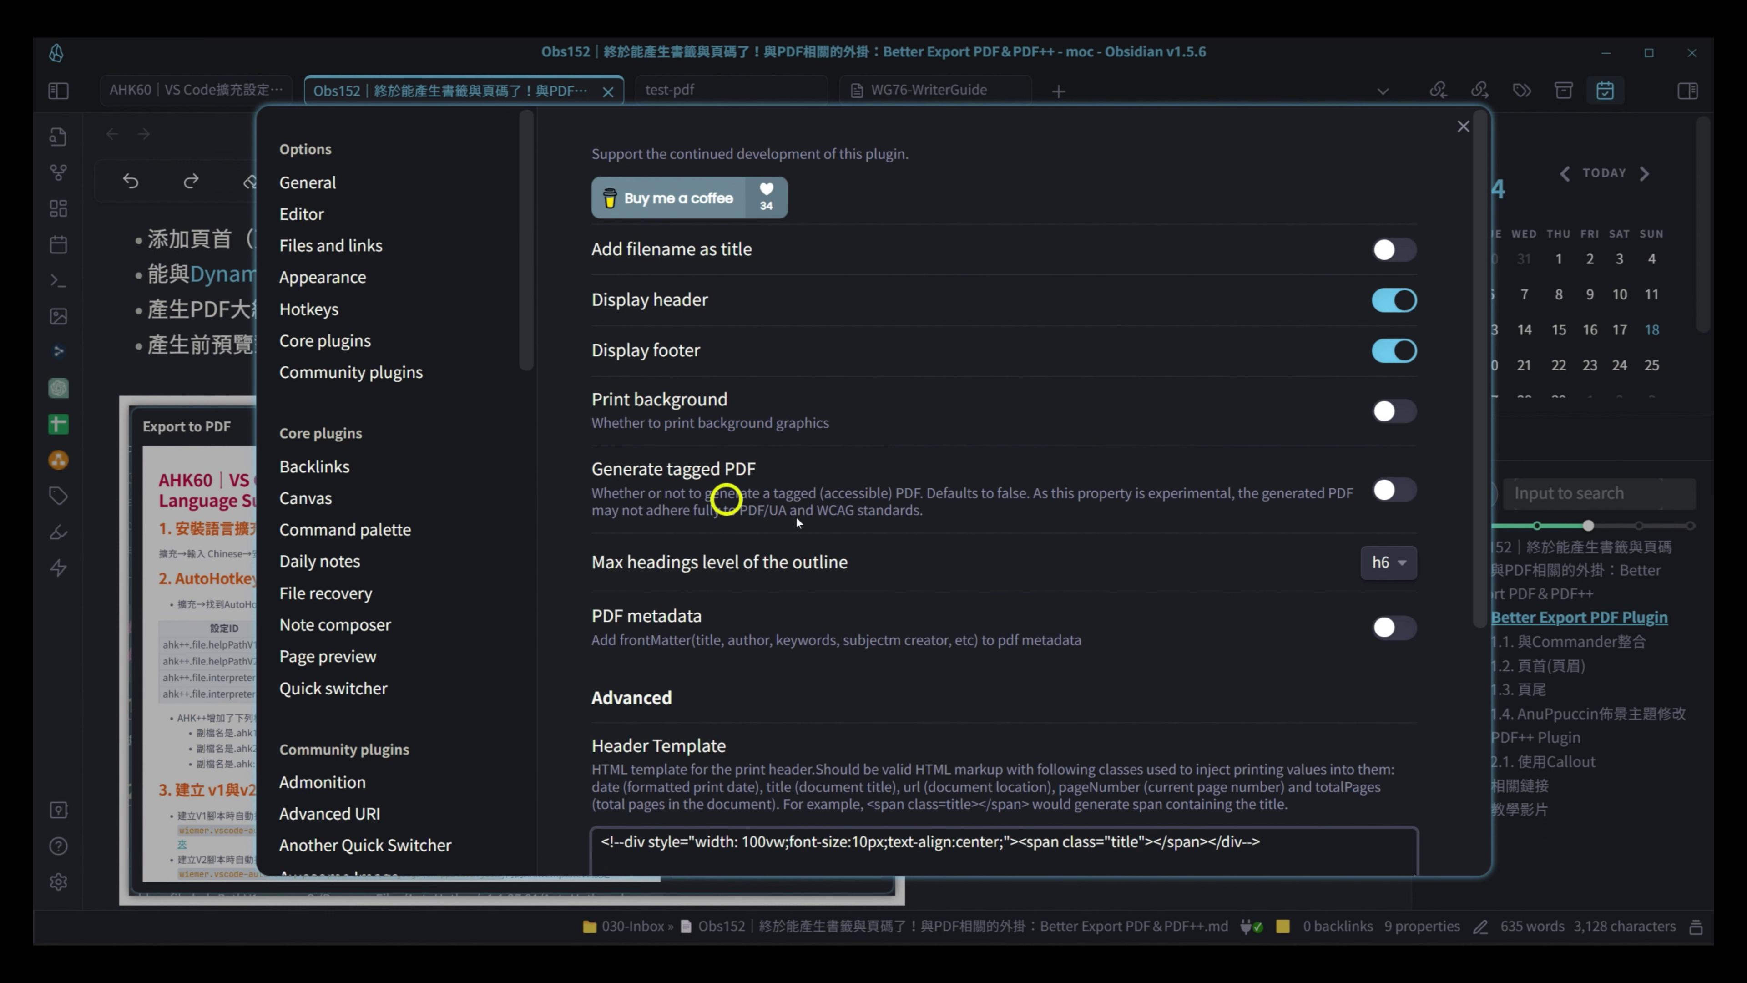
scroll(1080, 461, down, 5)
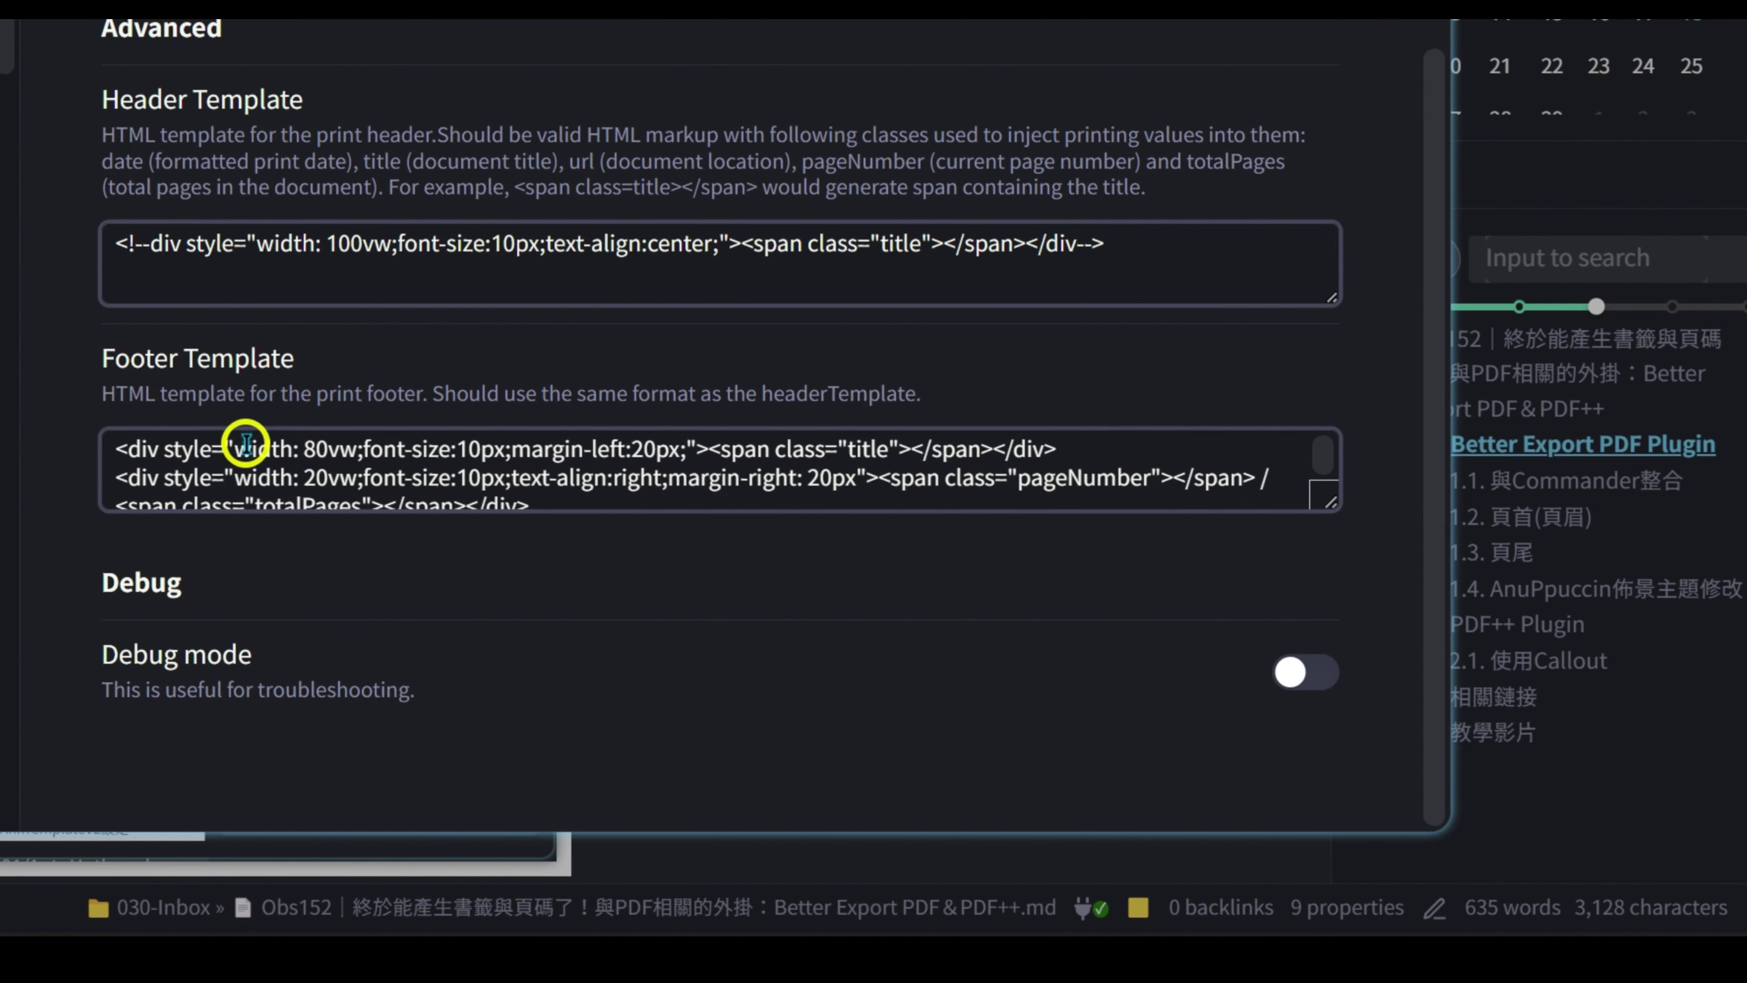
drag(143, 242, 1166, 244)
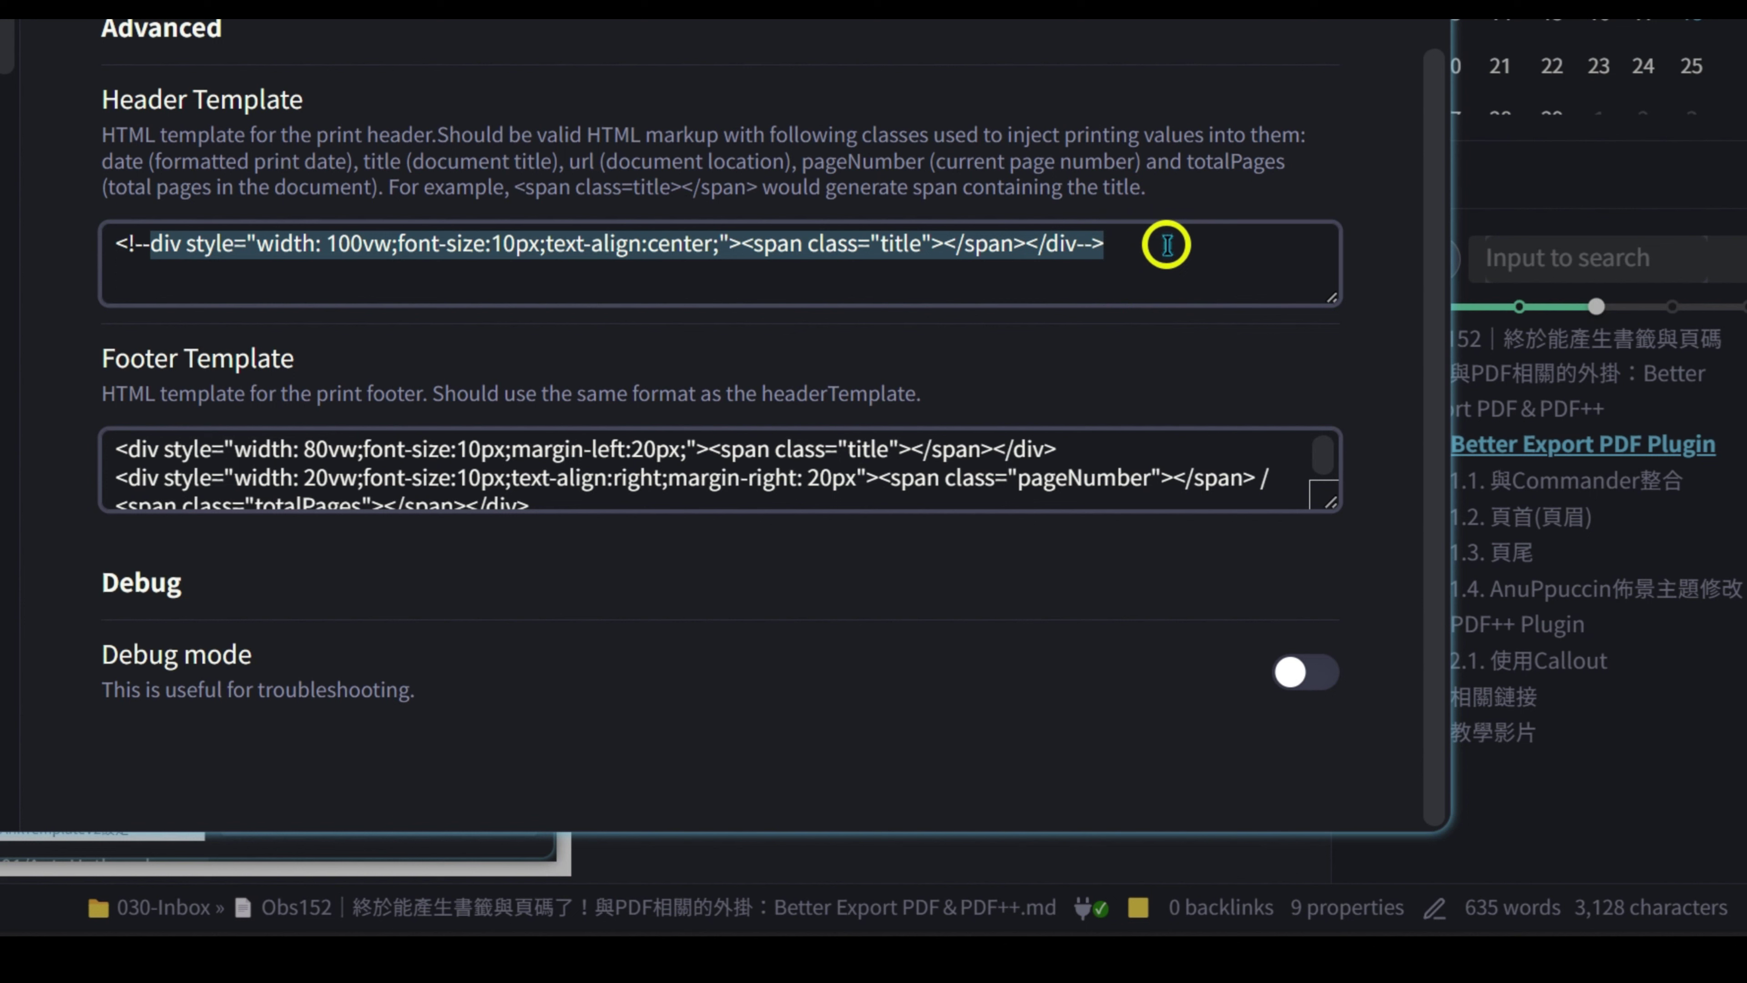
click(1167, 244)
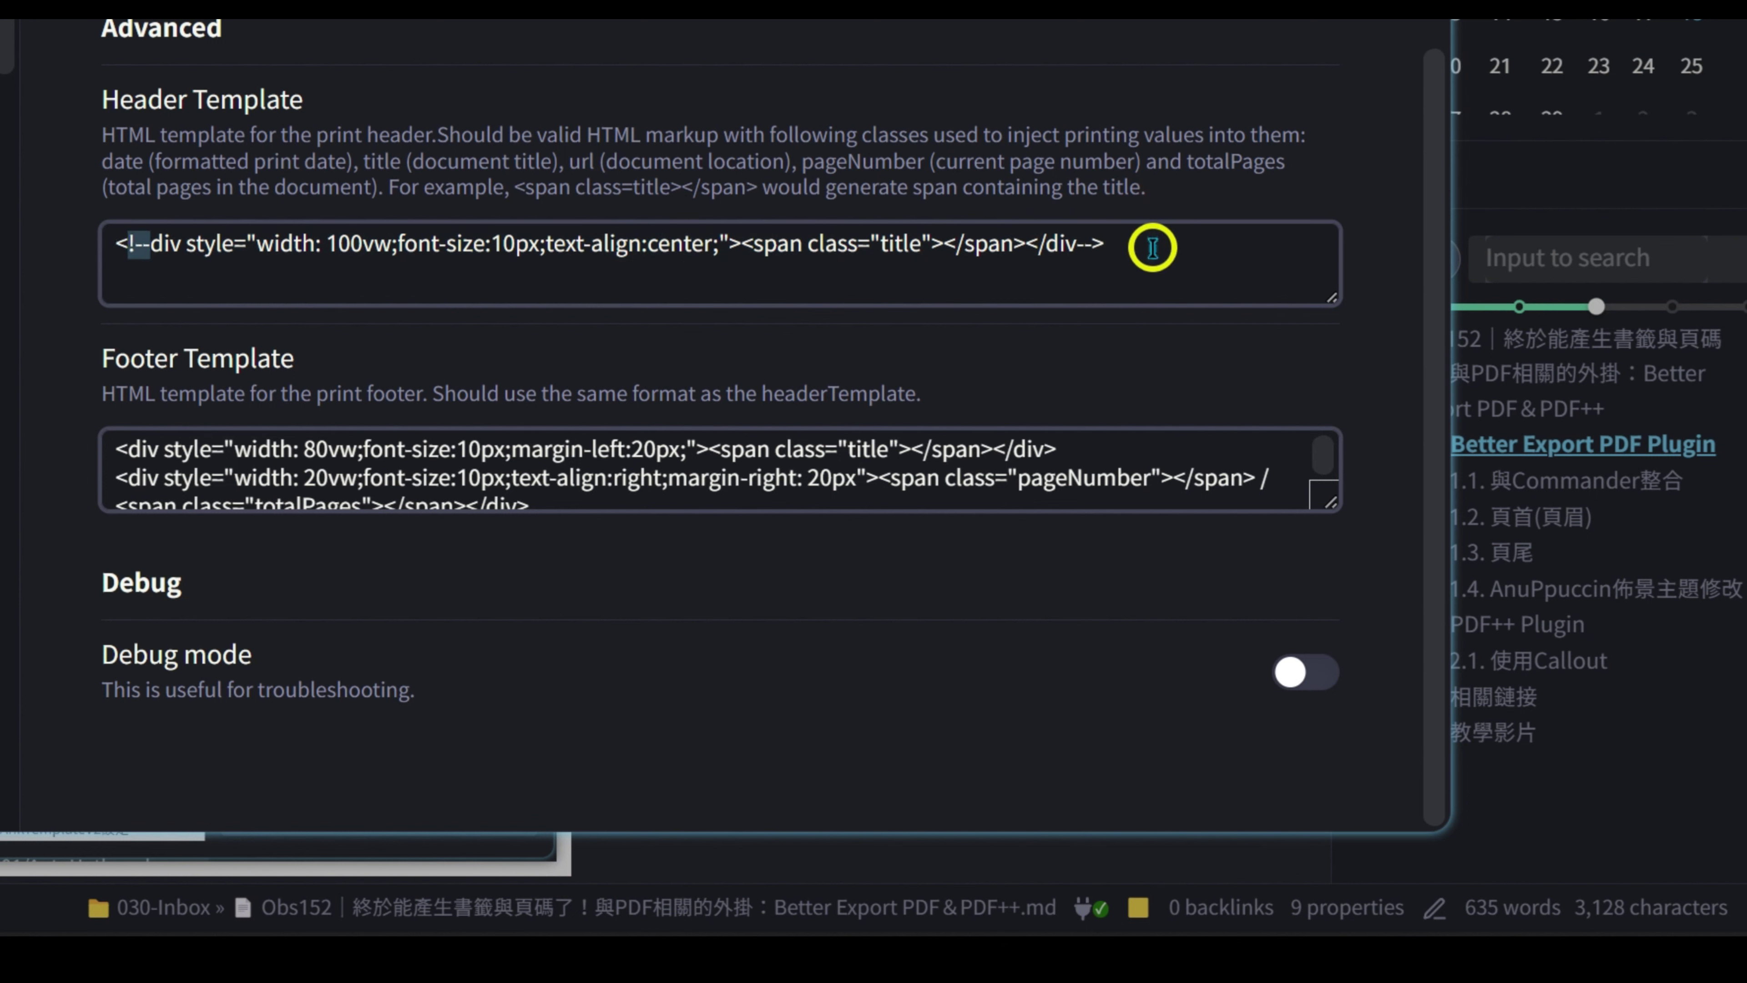
click(1094, 250)
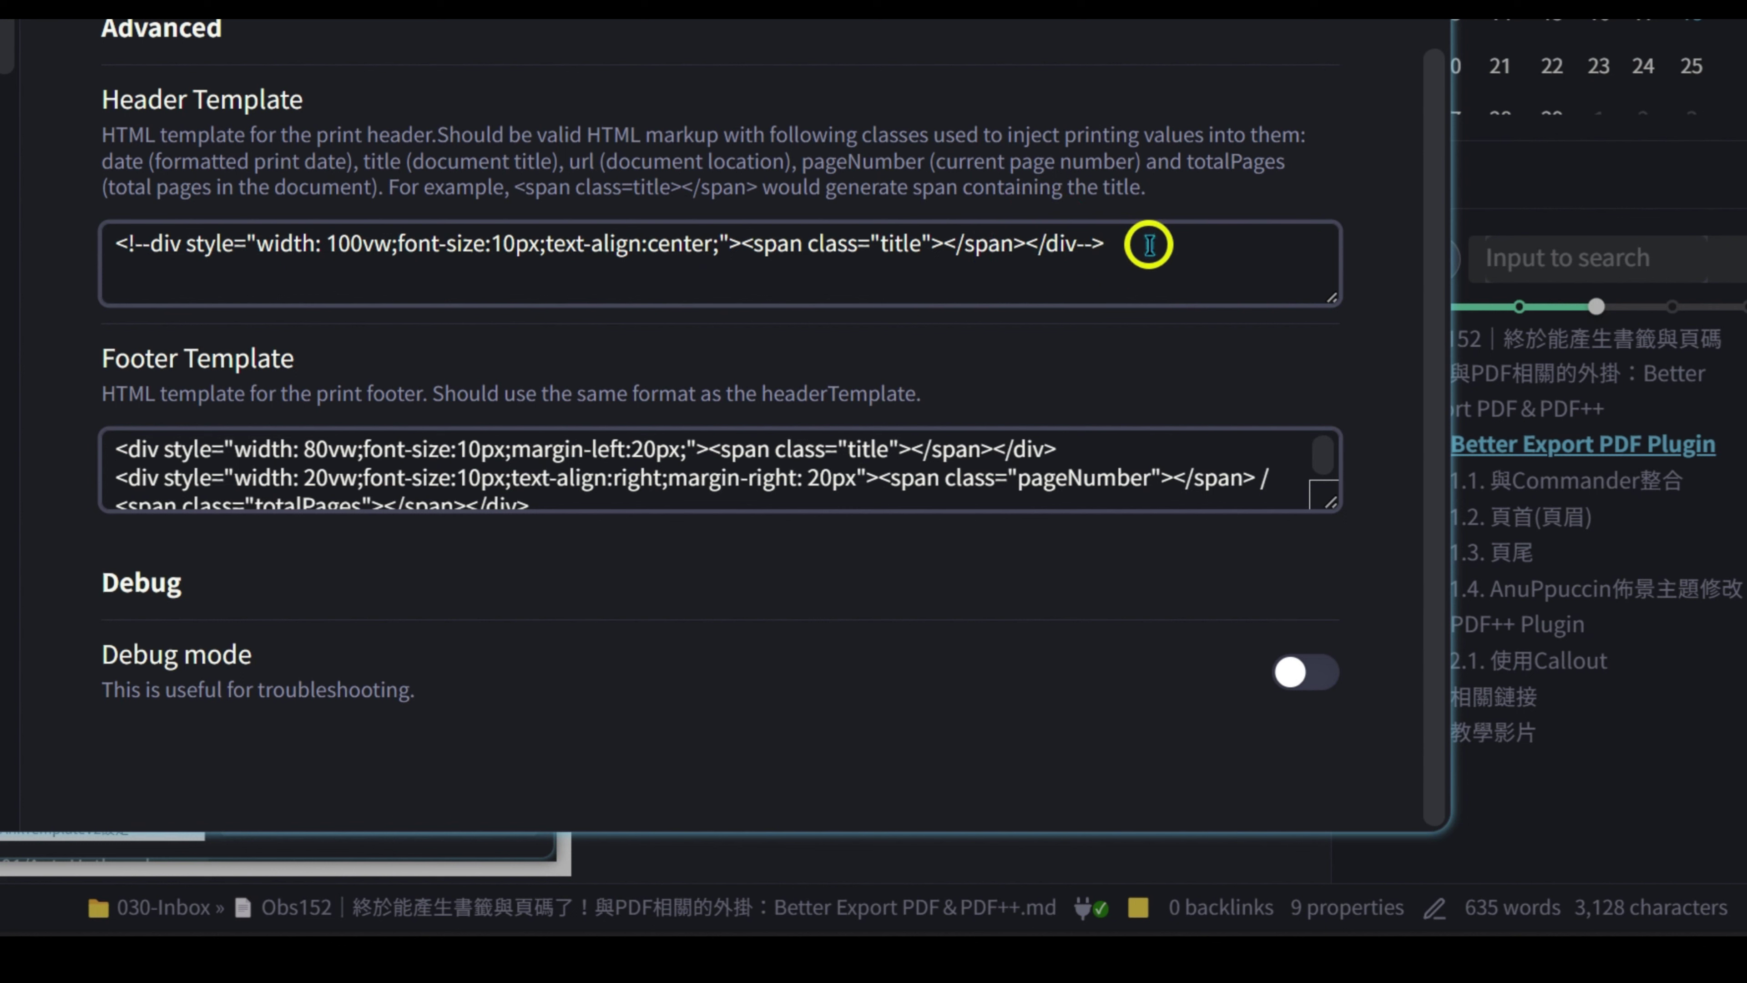
drag(1147, 242, 39, 234)
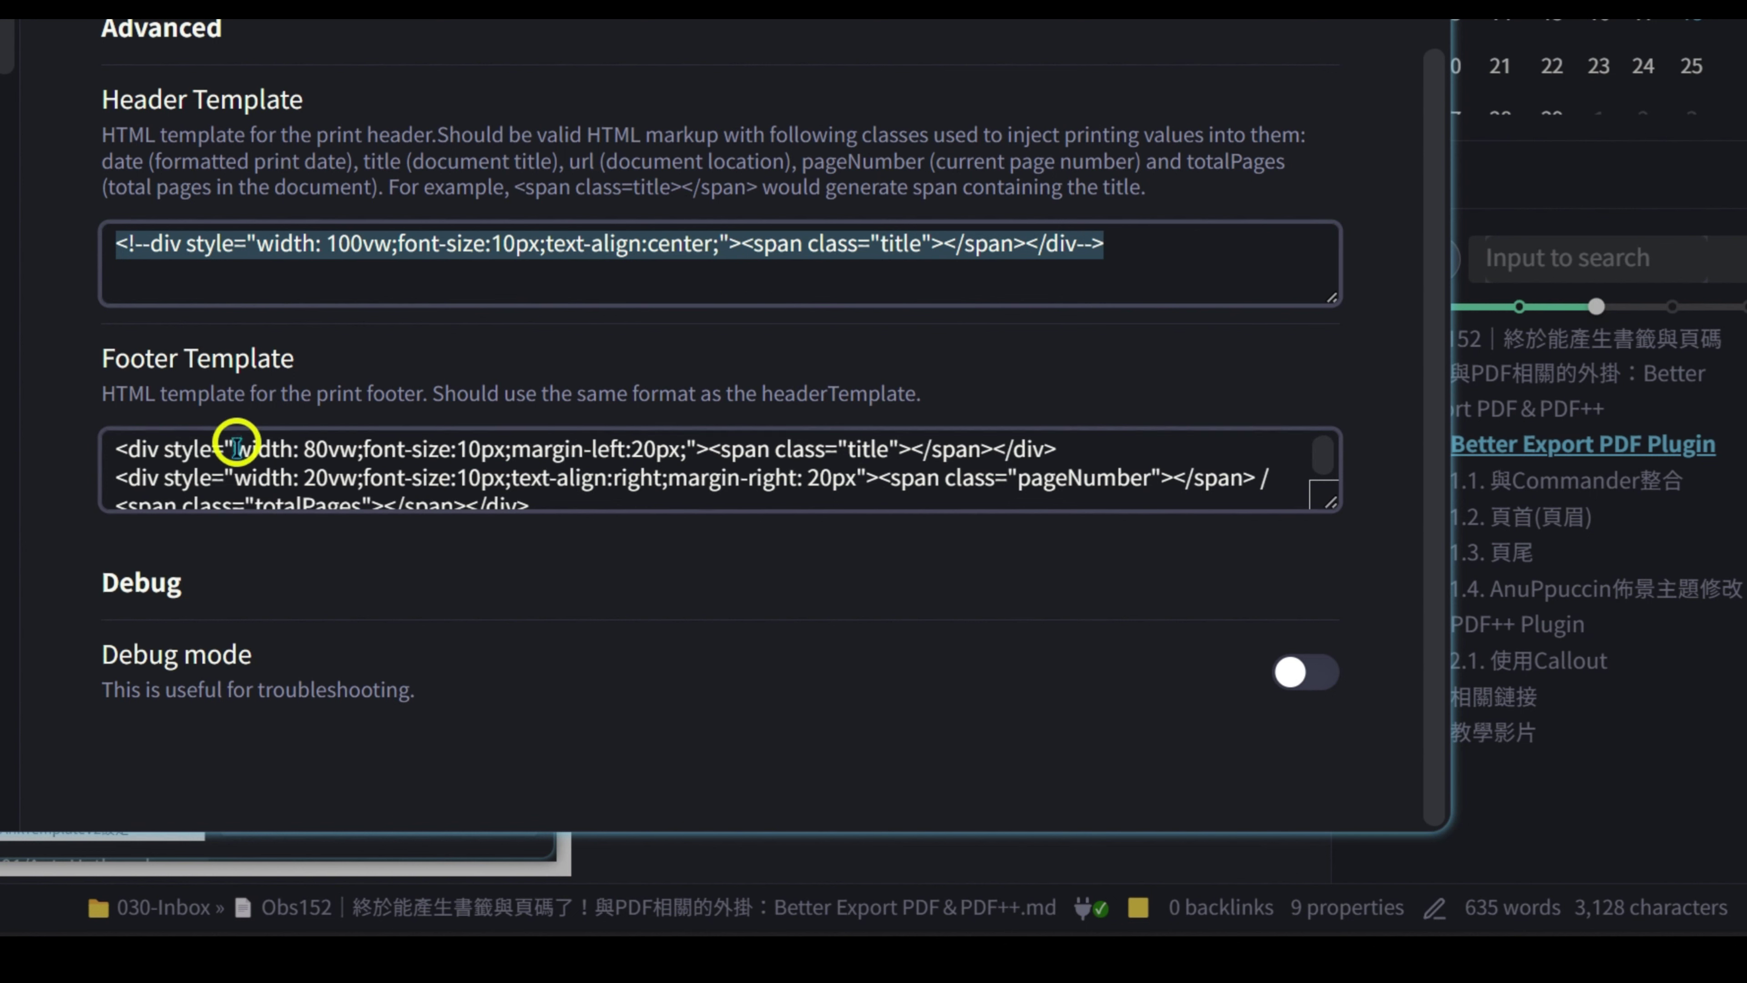
- Enlarge the Footer Template box, examine its title and page number code, and close the settings
drag(1329, 501, 1376, 610)
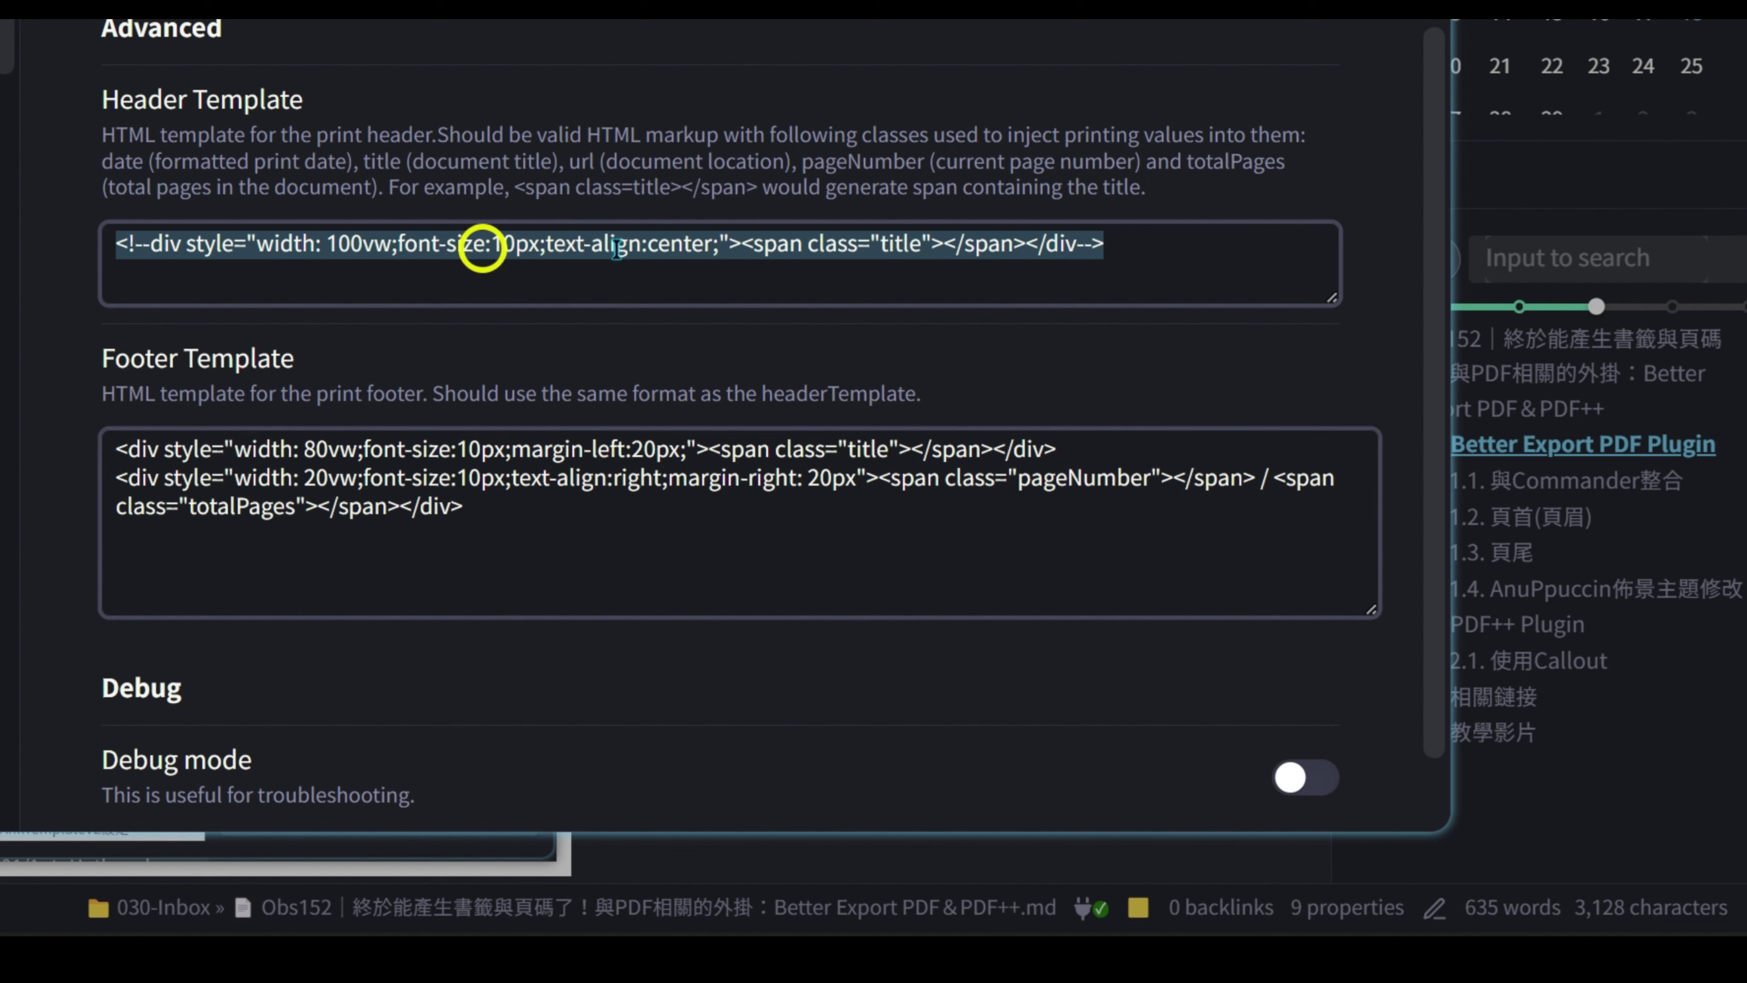
drag(117, 447, 1128, 451)
click(1149, 447)
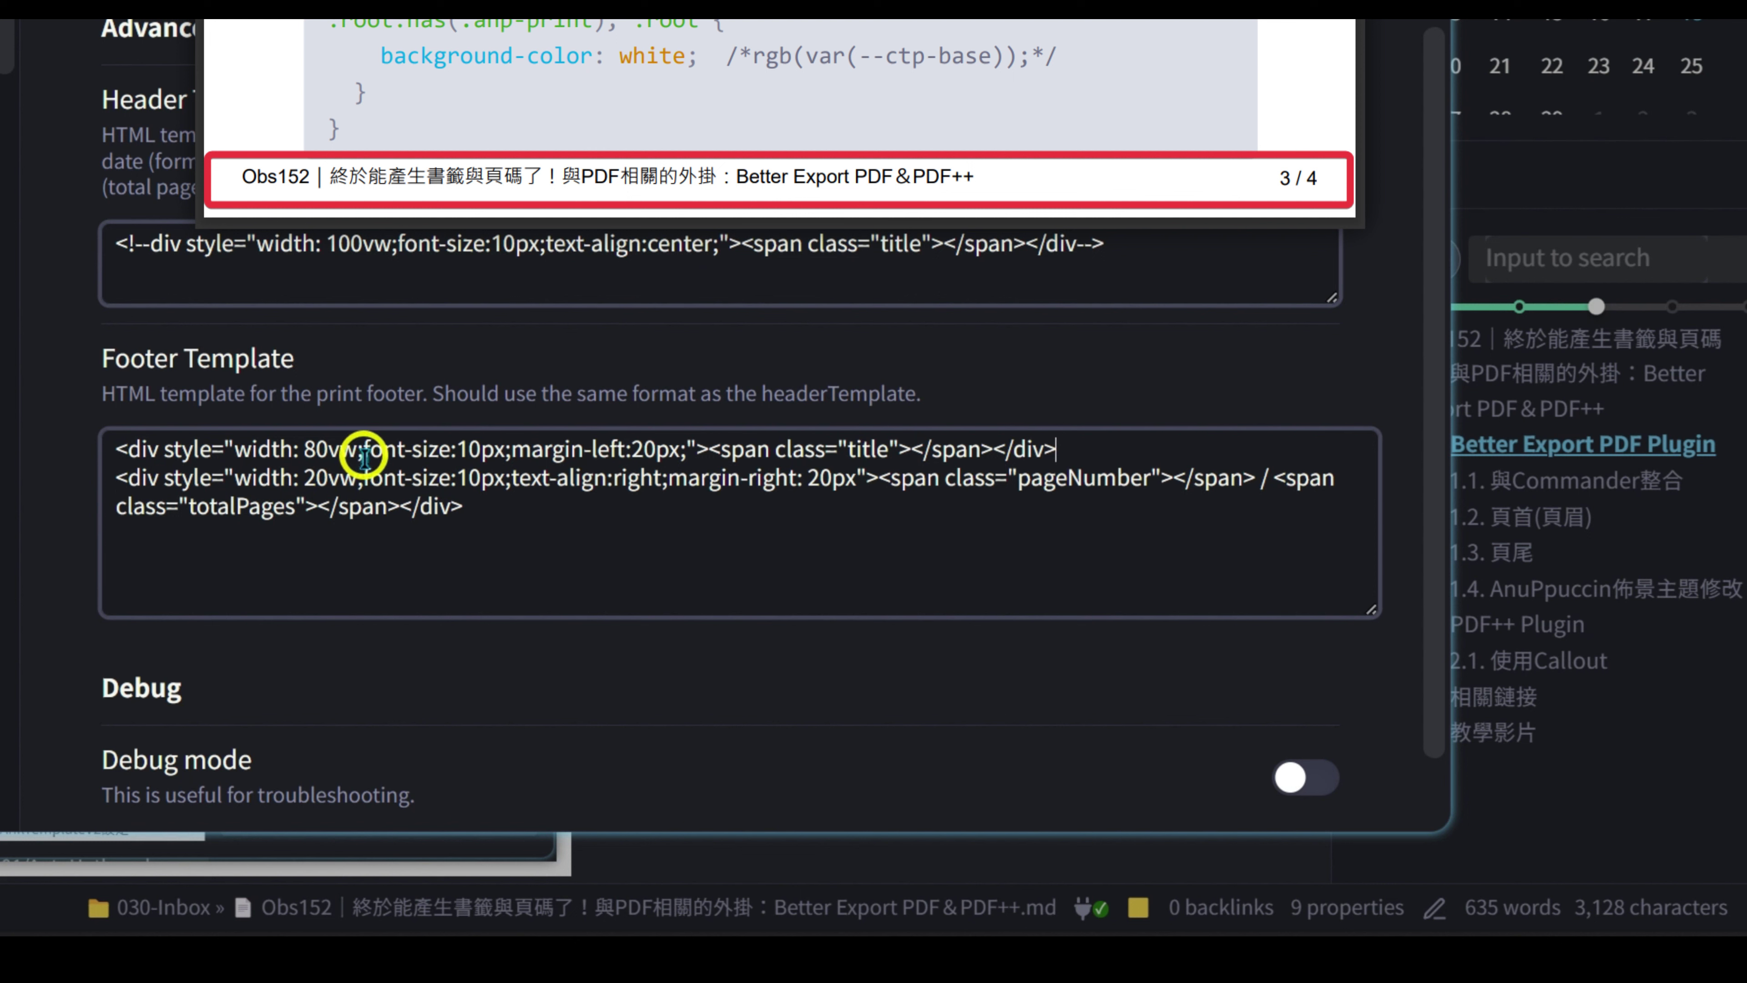
click(376, 509)
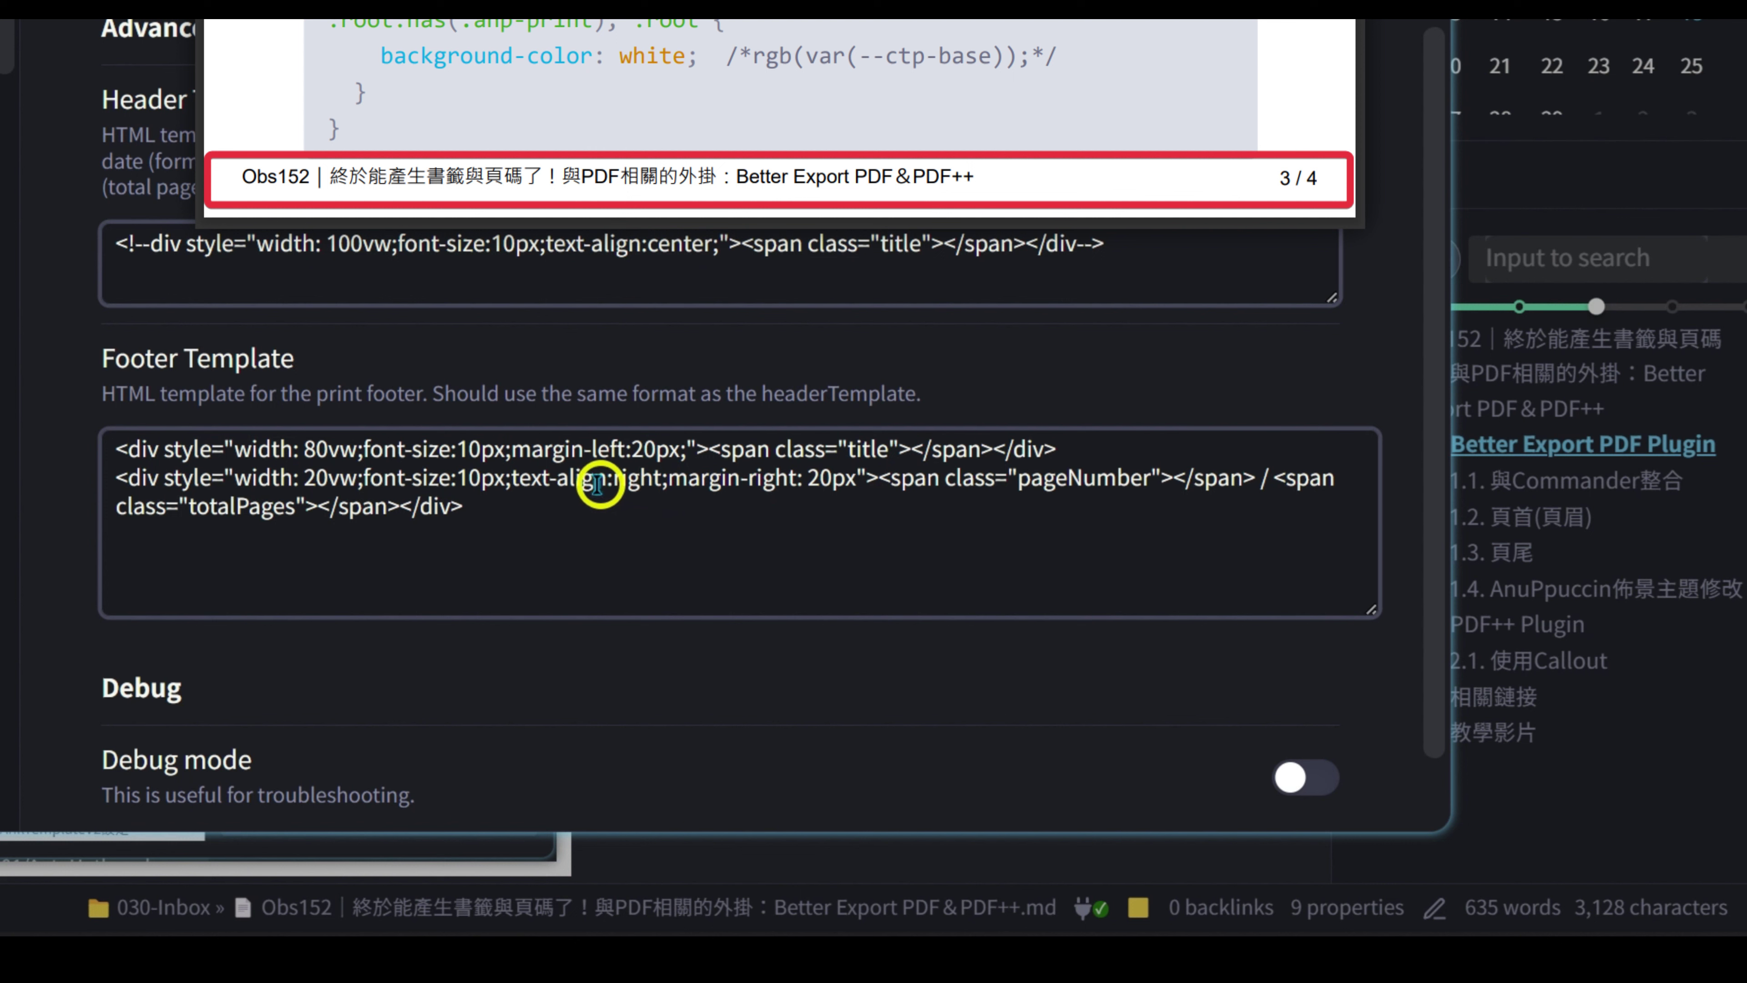
drag(481, 478, 857, 477)
click(866, 479)
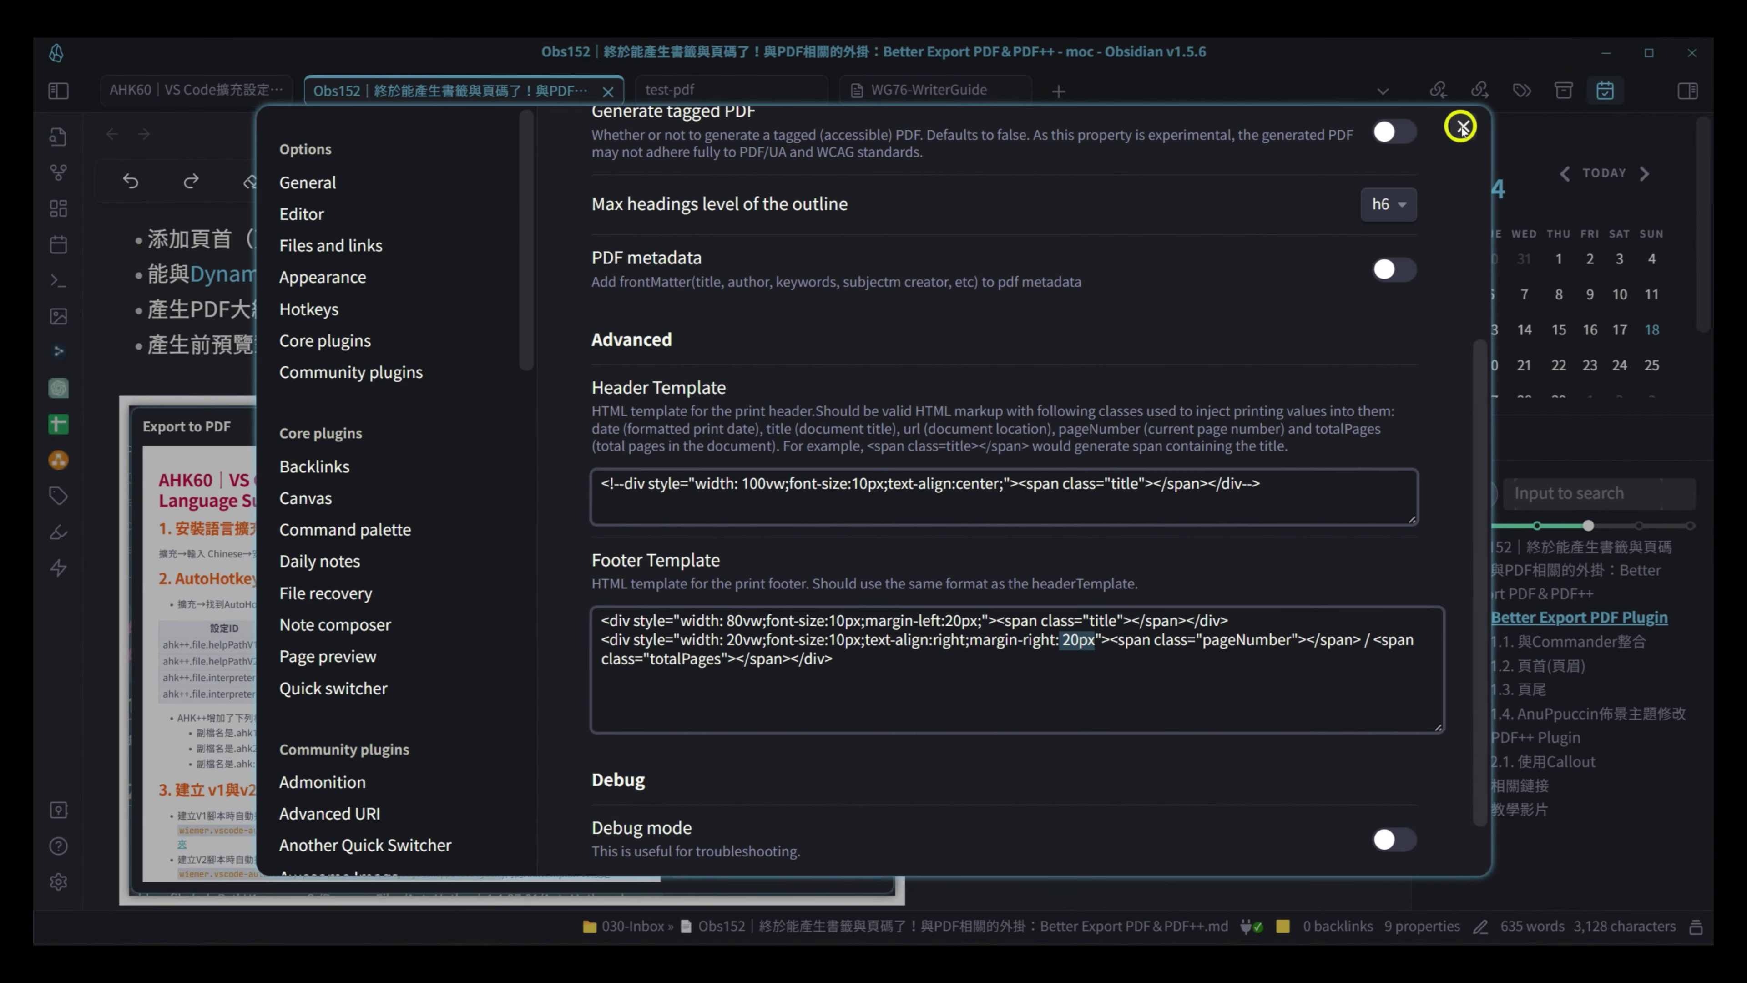
click(1461, 127)
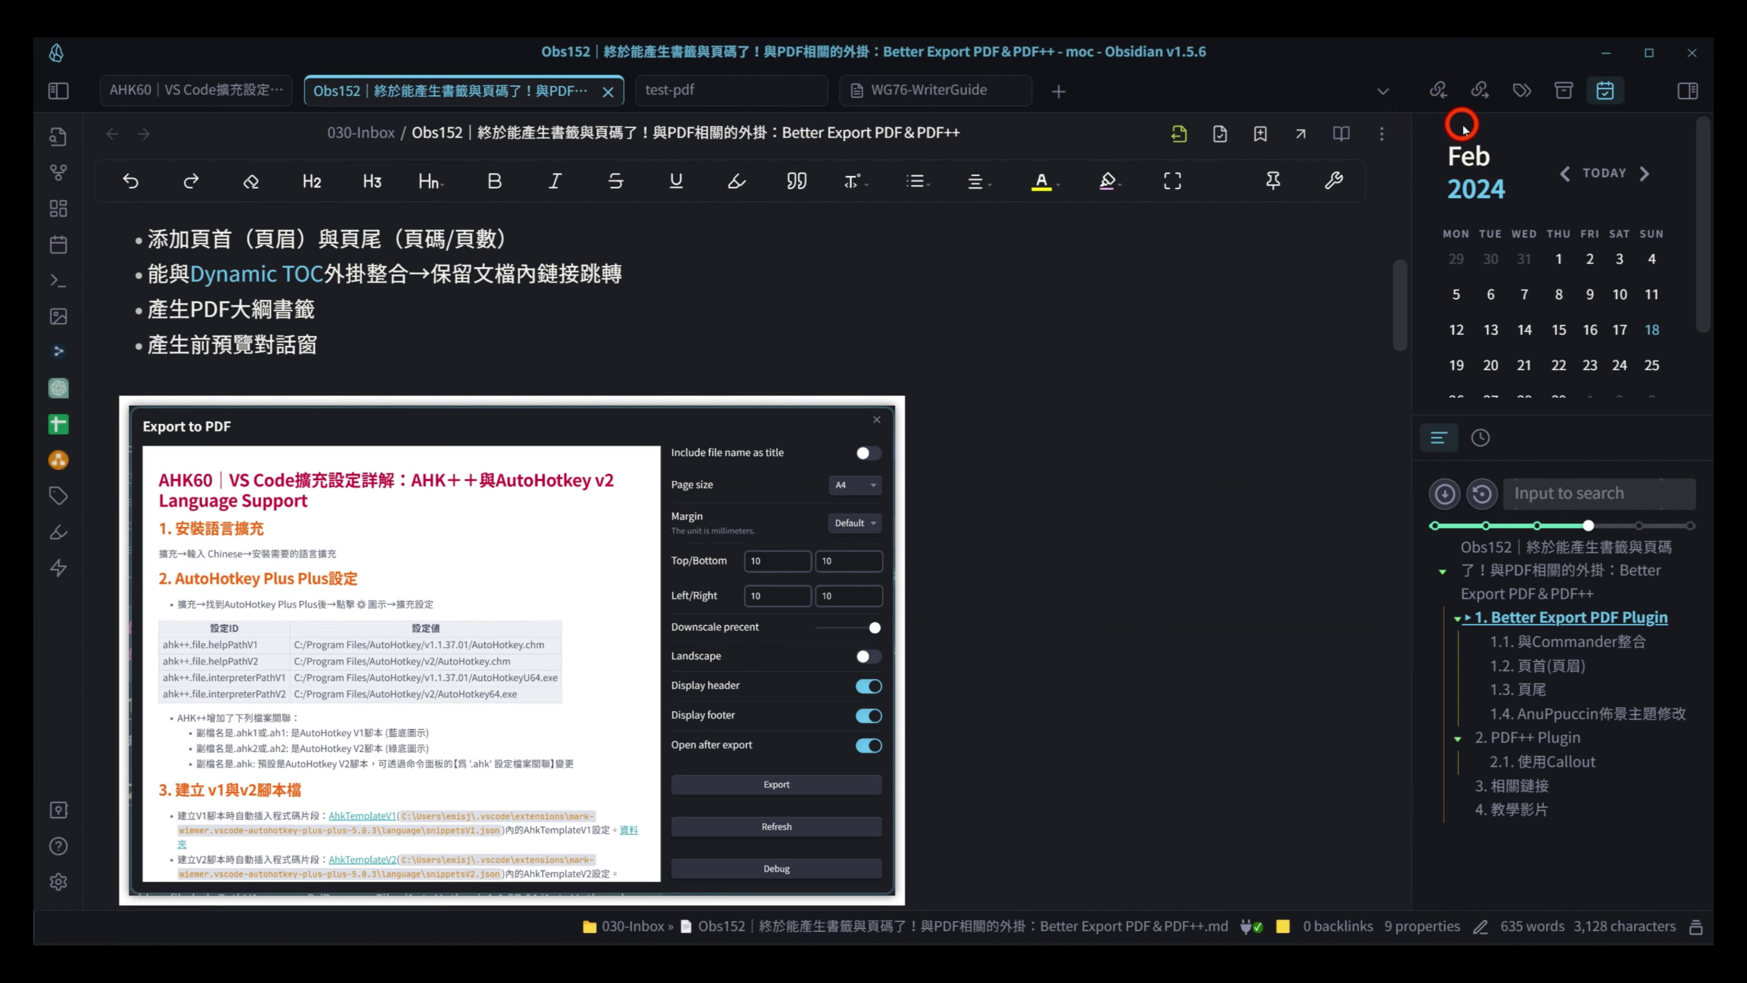
- Switch to the AHK60 VS Code note and inspect the toc code block behind its table of contents links
click(190, 92)
scroll(242, 487, down, 2)
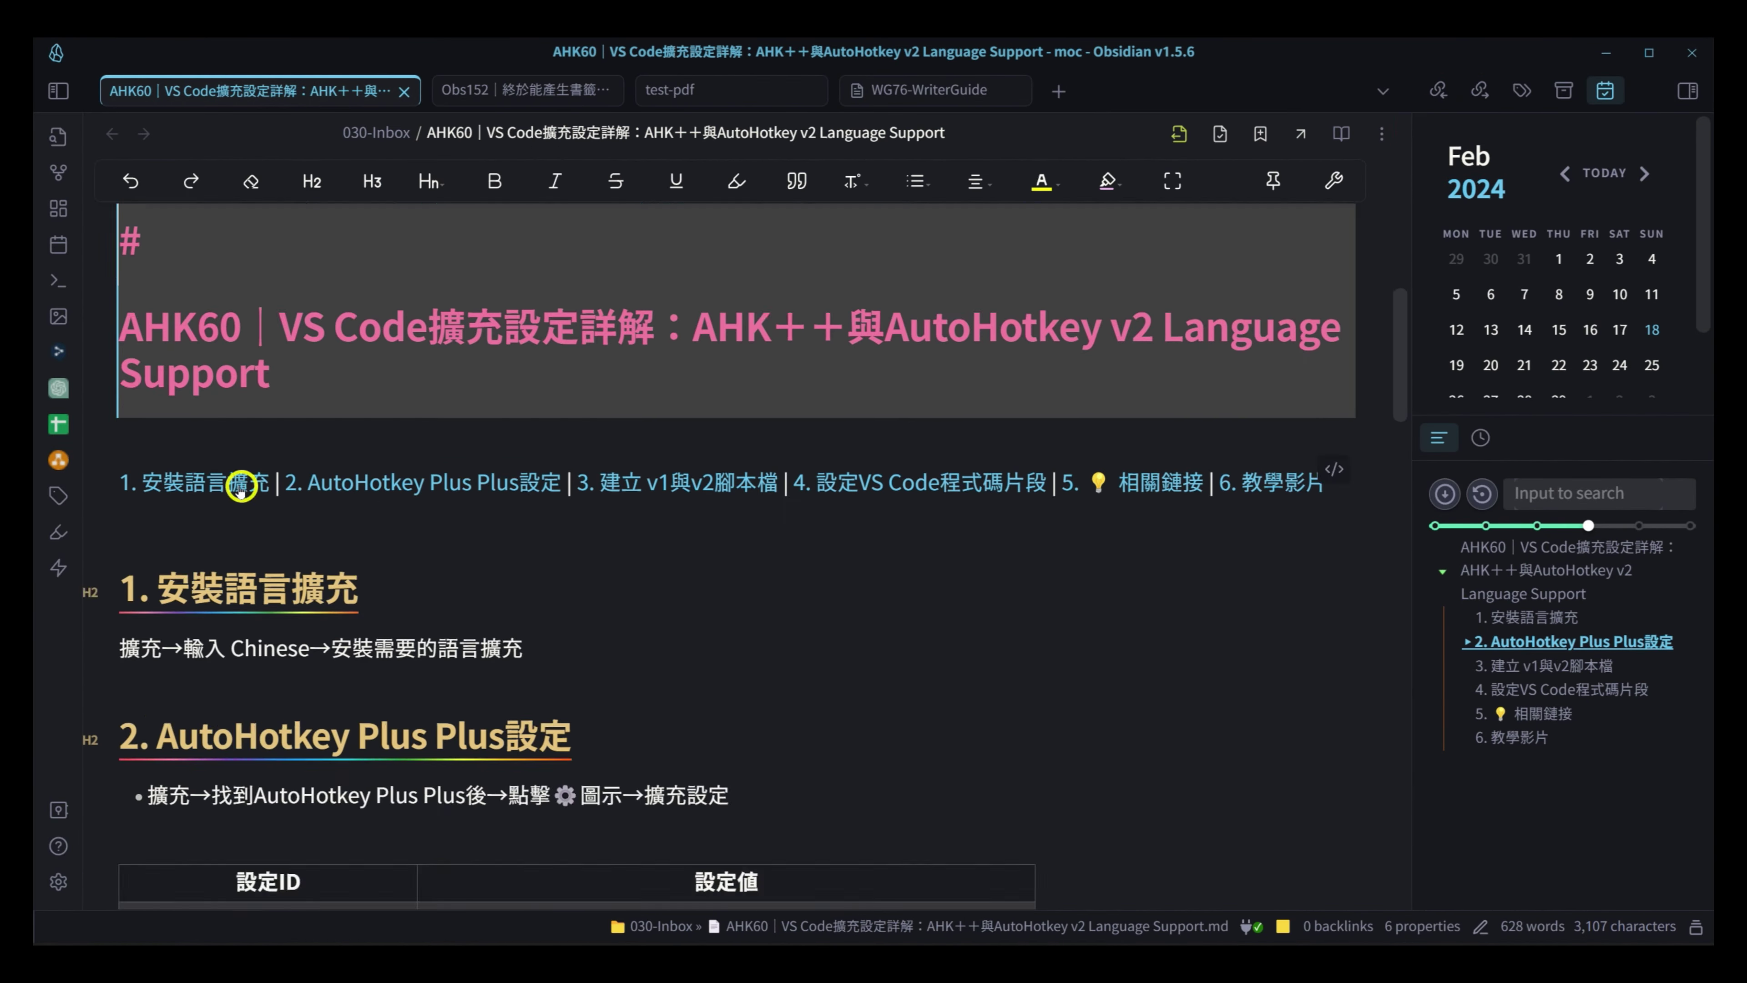
click(404, 460)
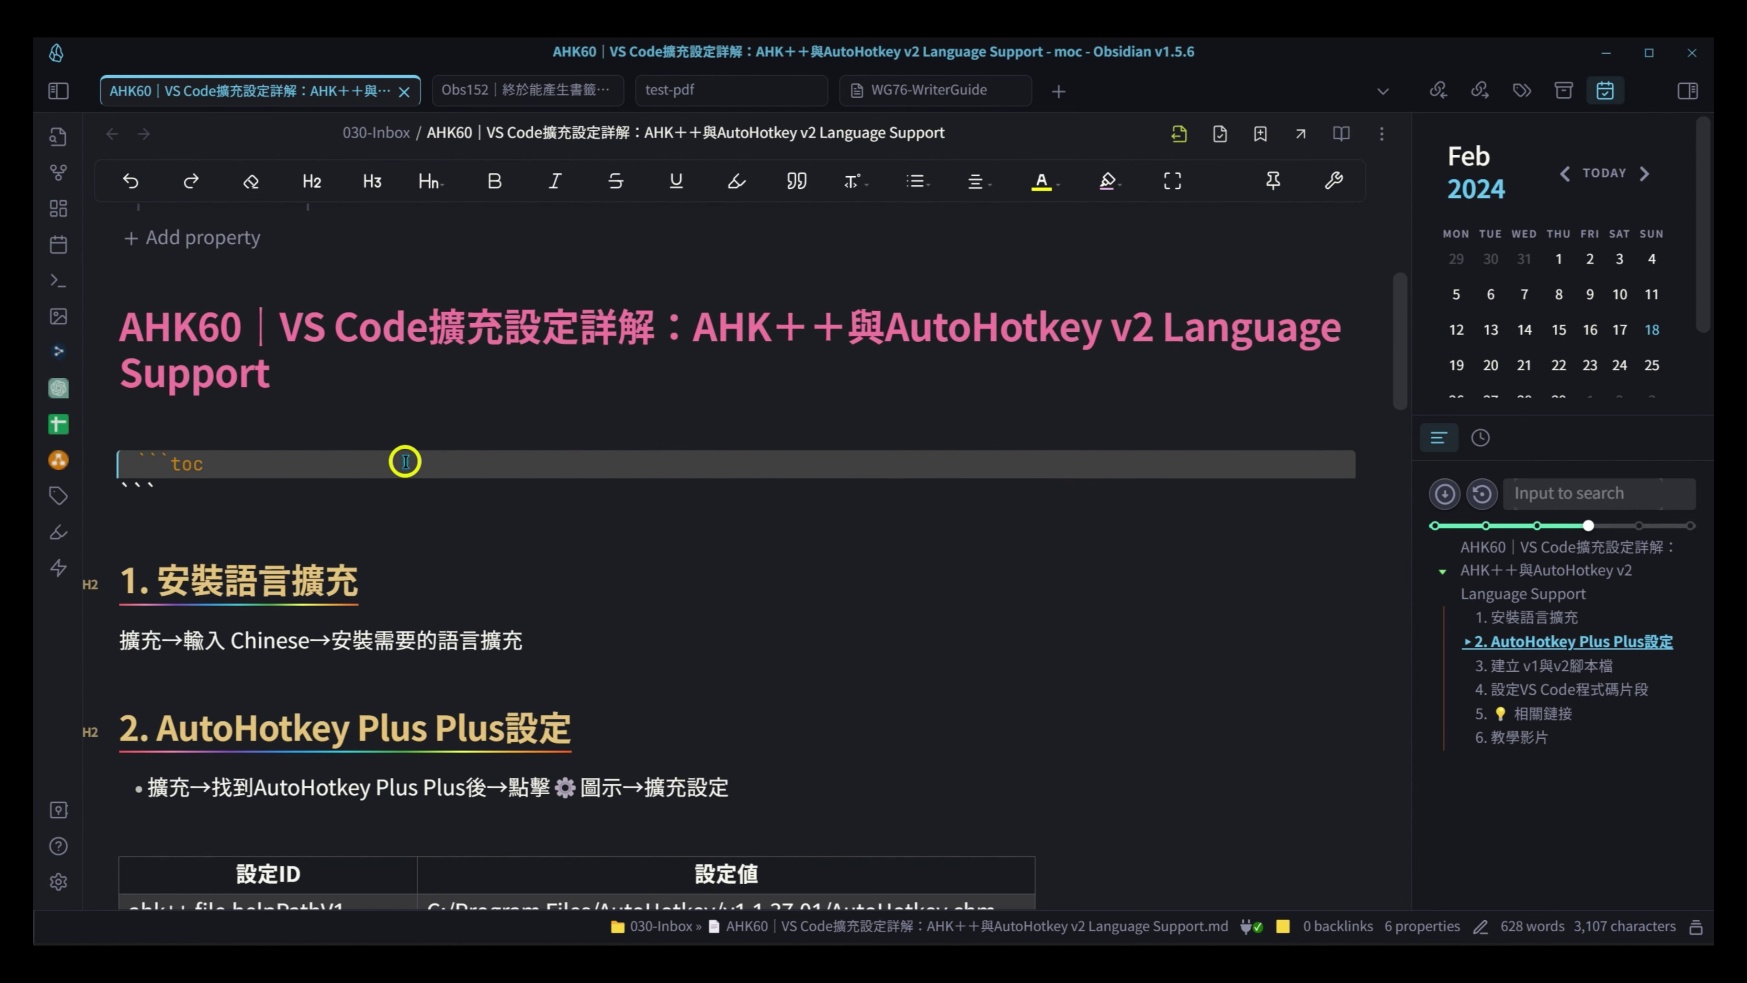
key(Down)
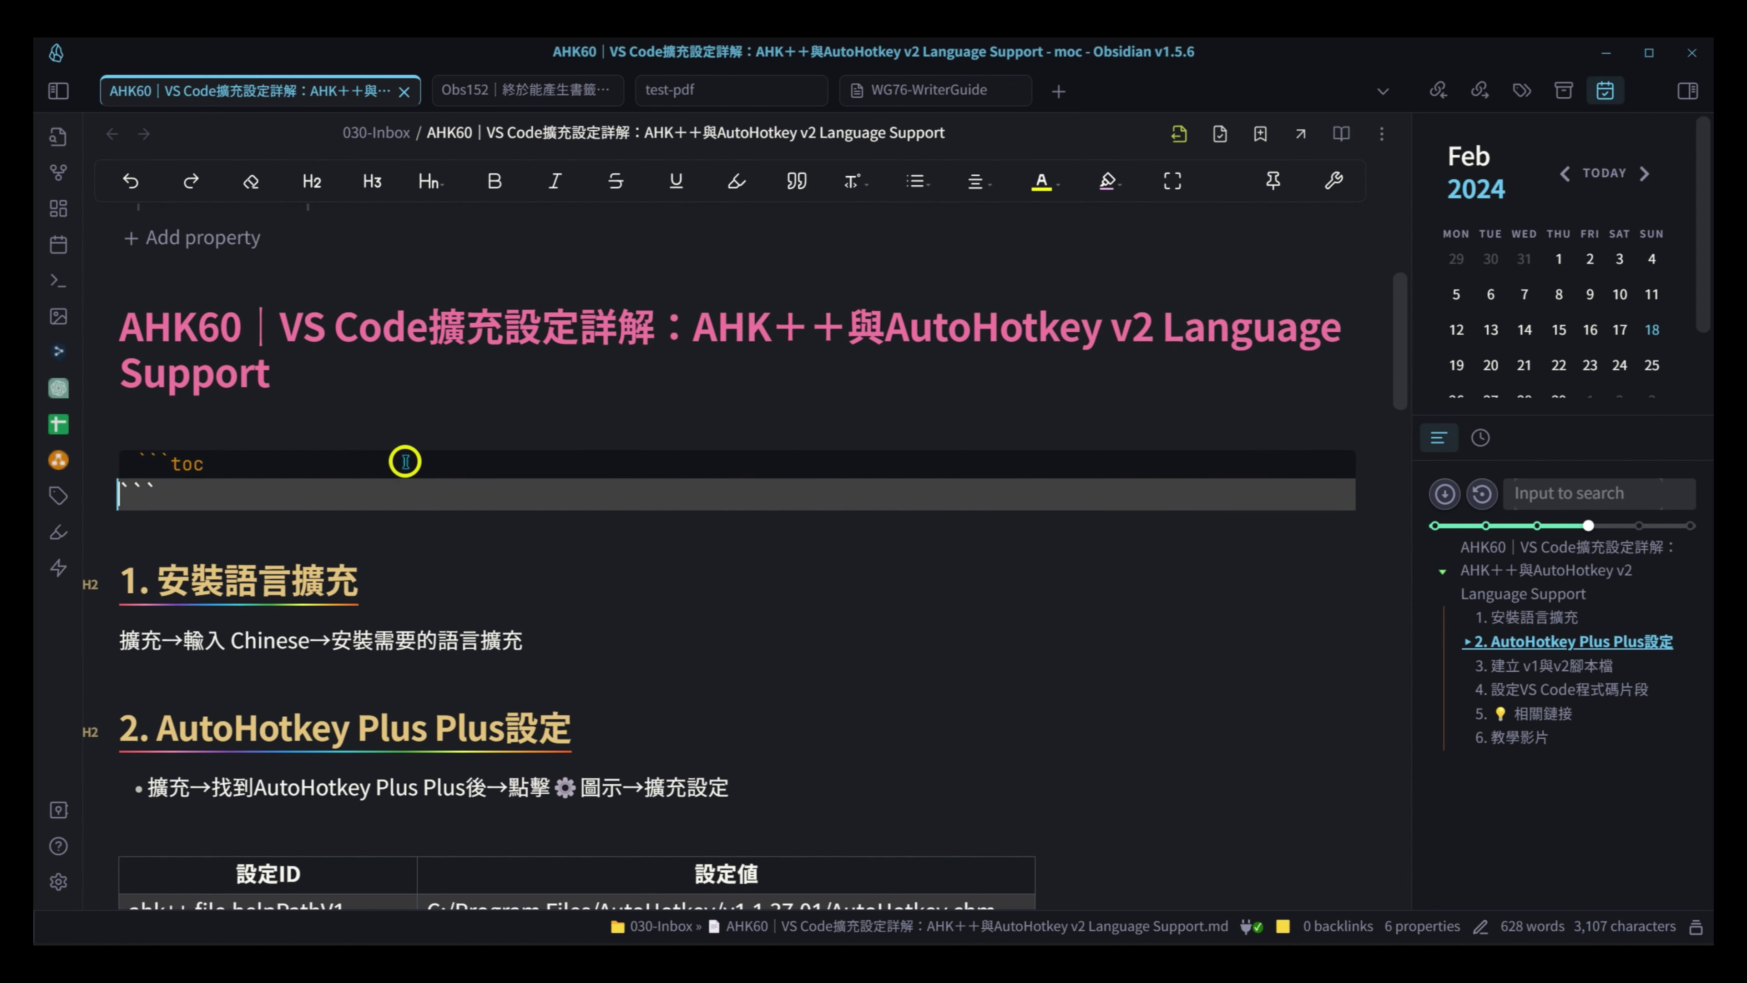
click(300, 422)
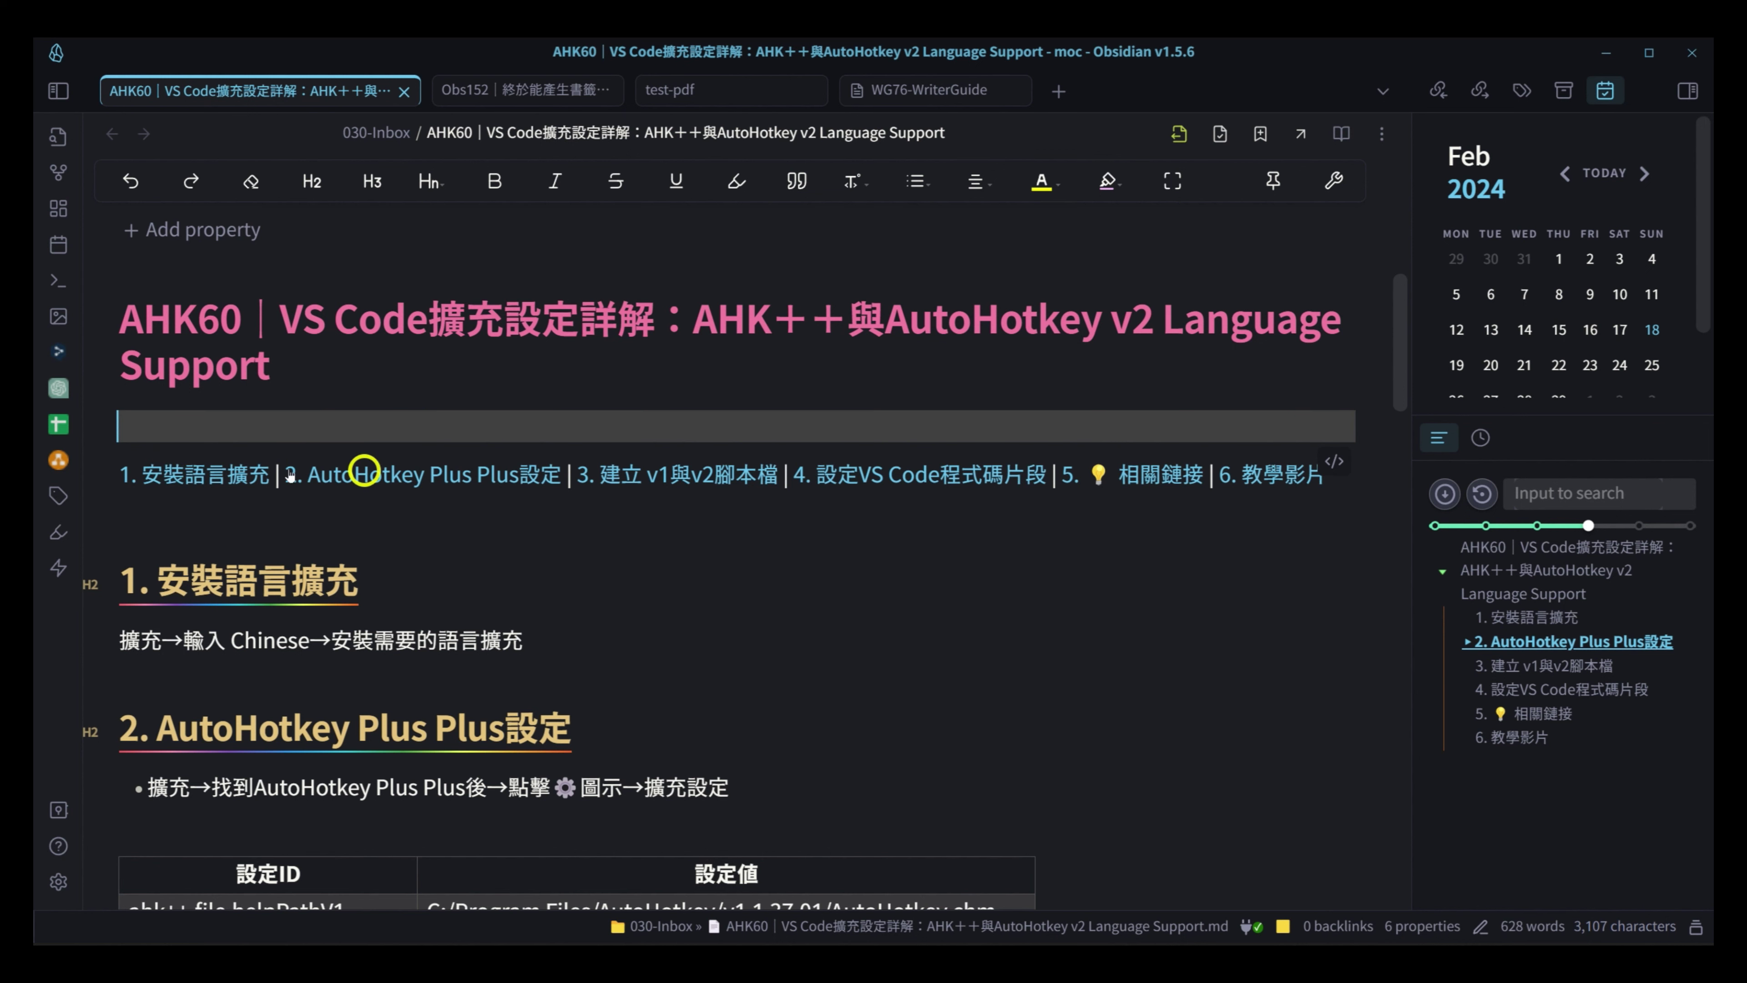
- Export the AHK60 note with Better Export PDF to the Z: drive under the suggested file name, replacing the existing file
click(1380, 136)
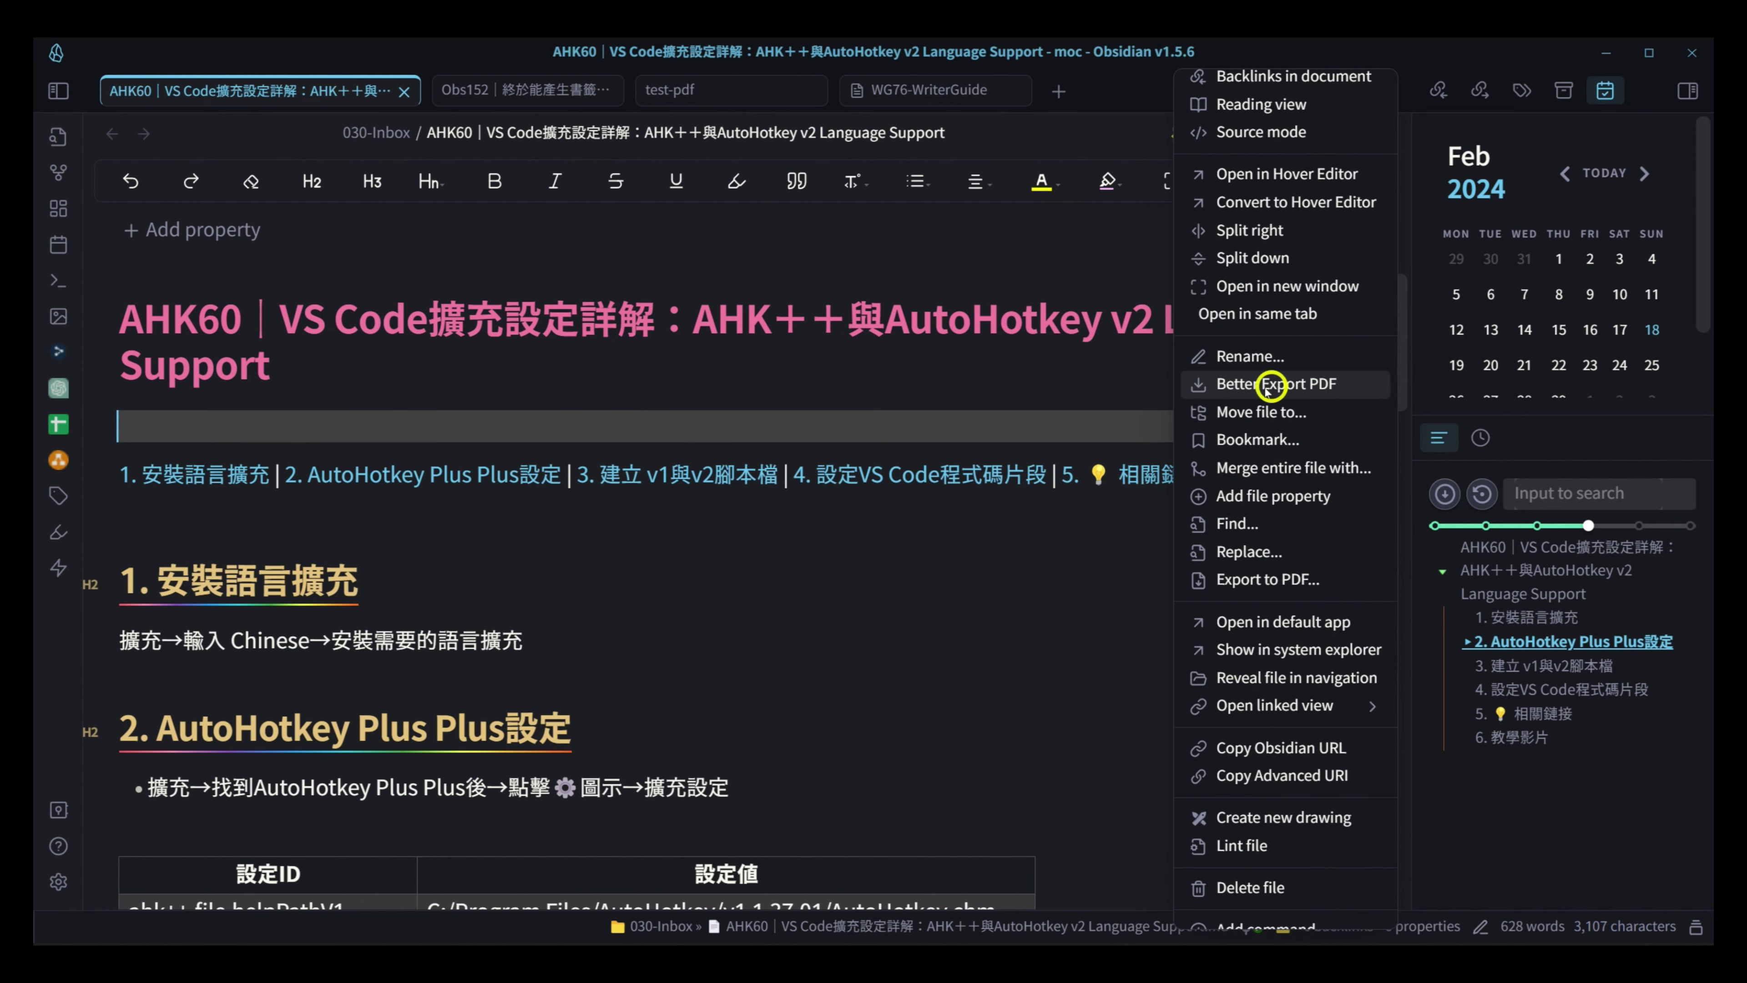
click(1340, 388)
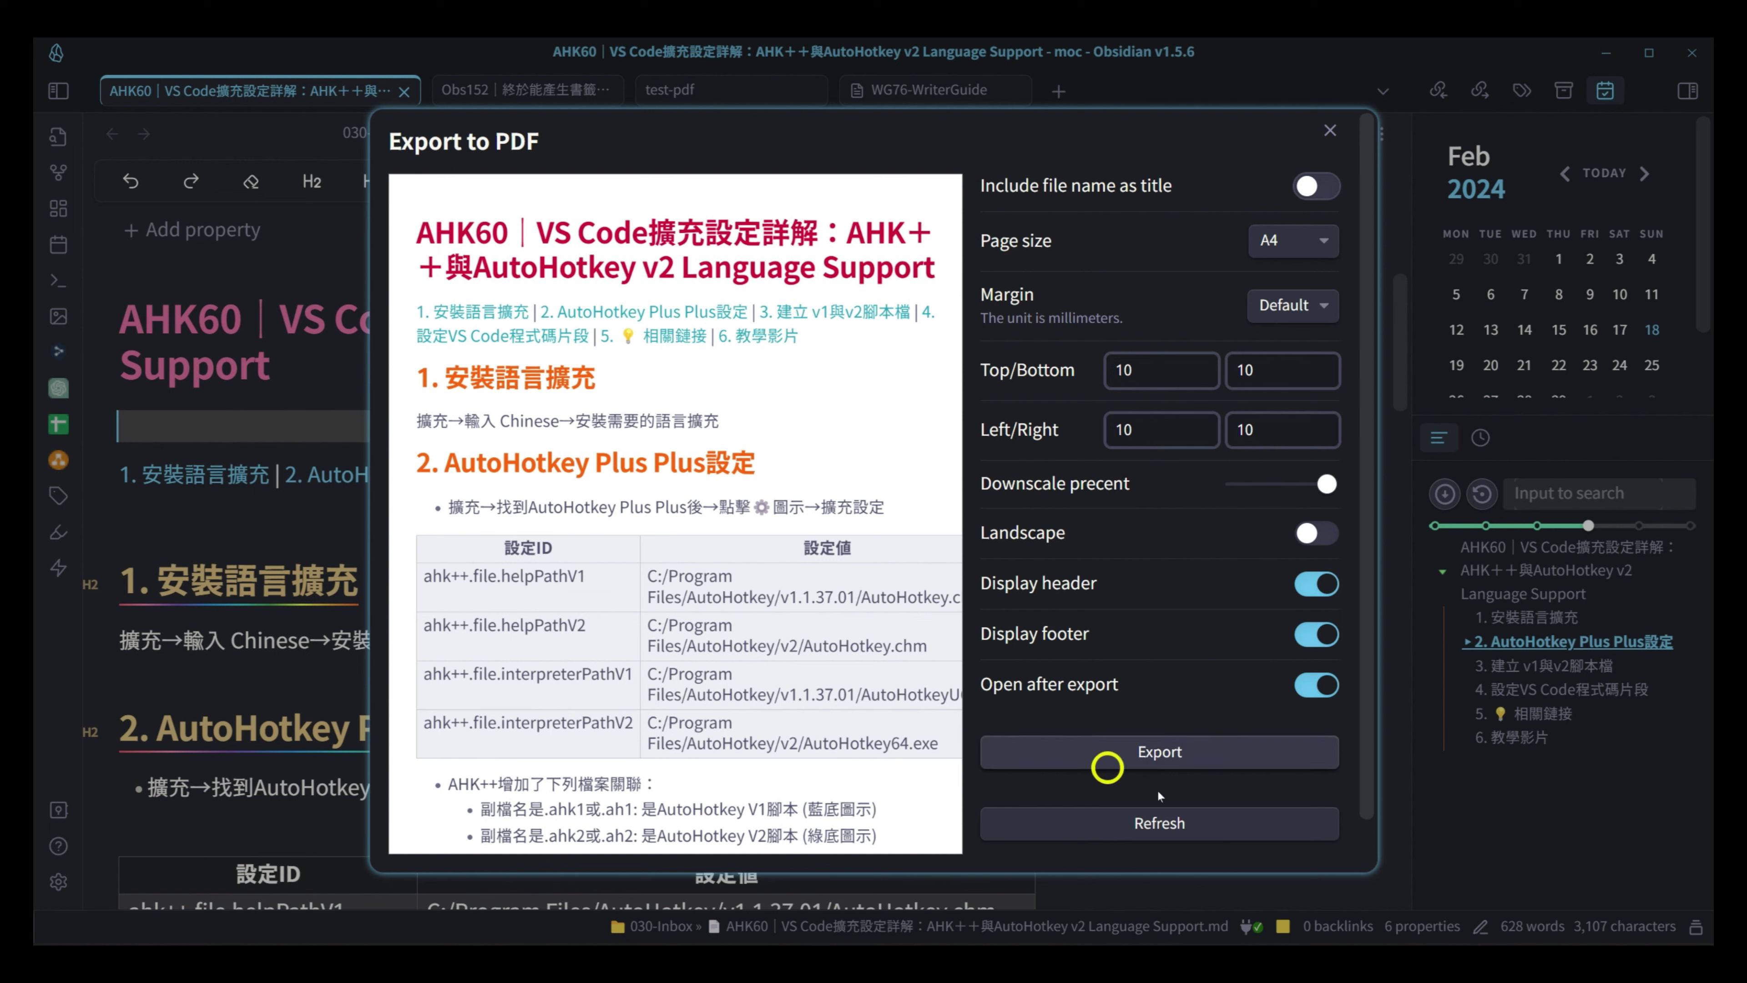
click(1222, 750)
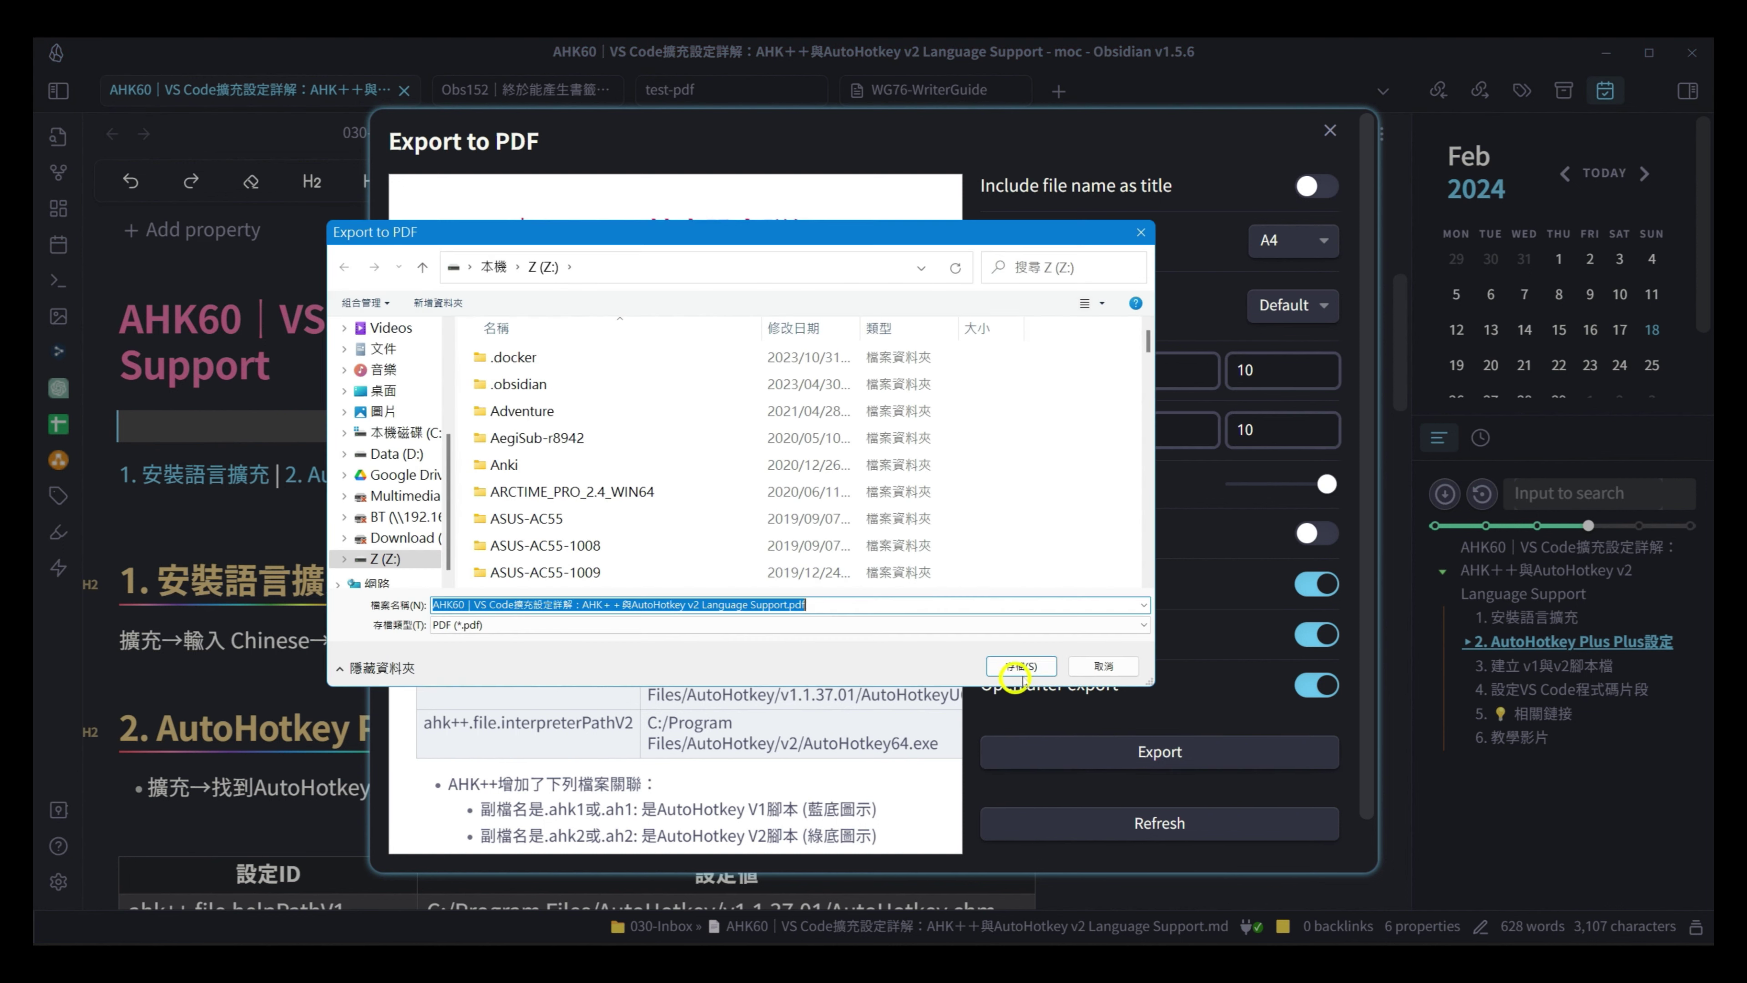
click(1021, 666)
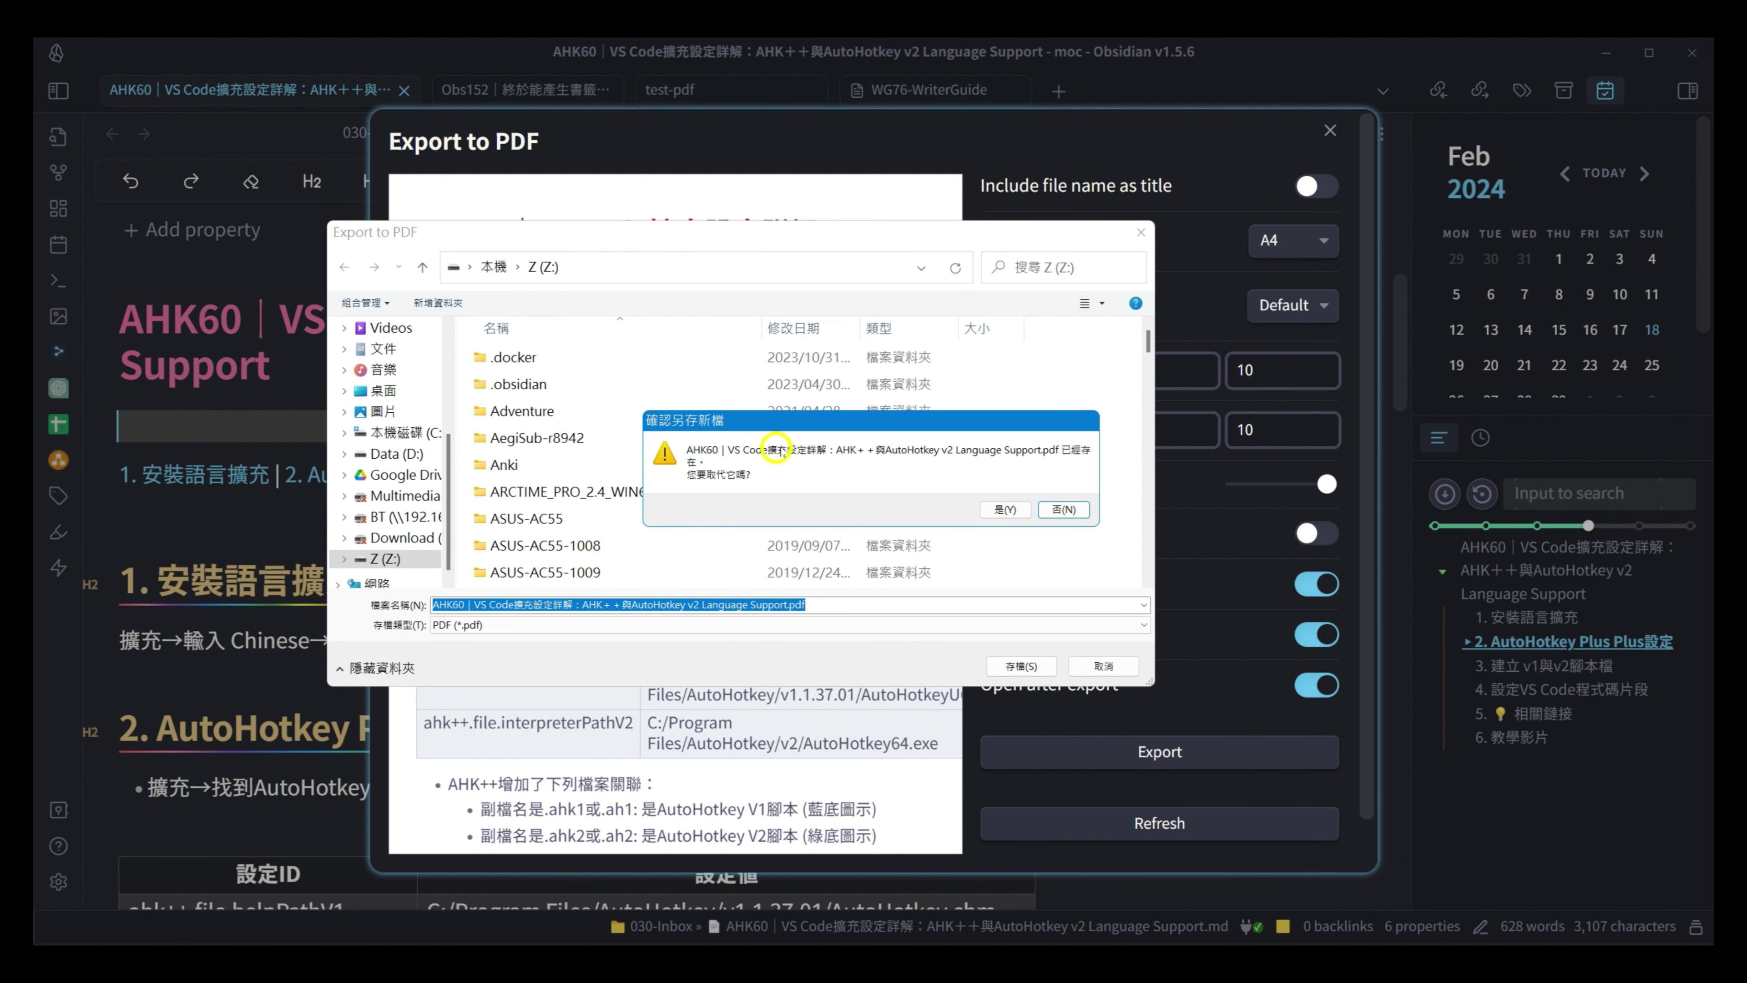
click(1007, 509)
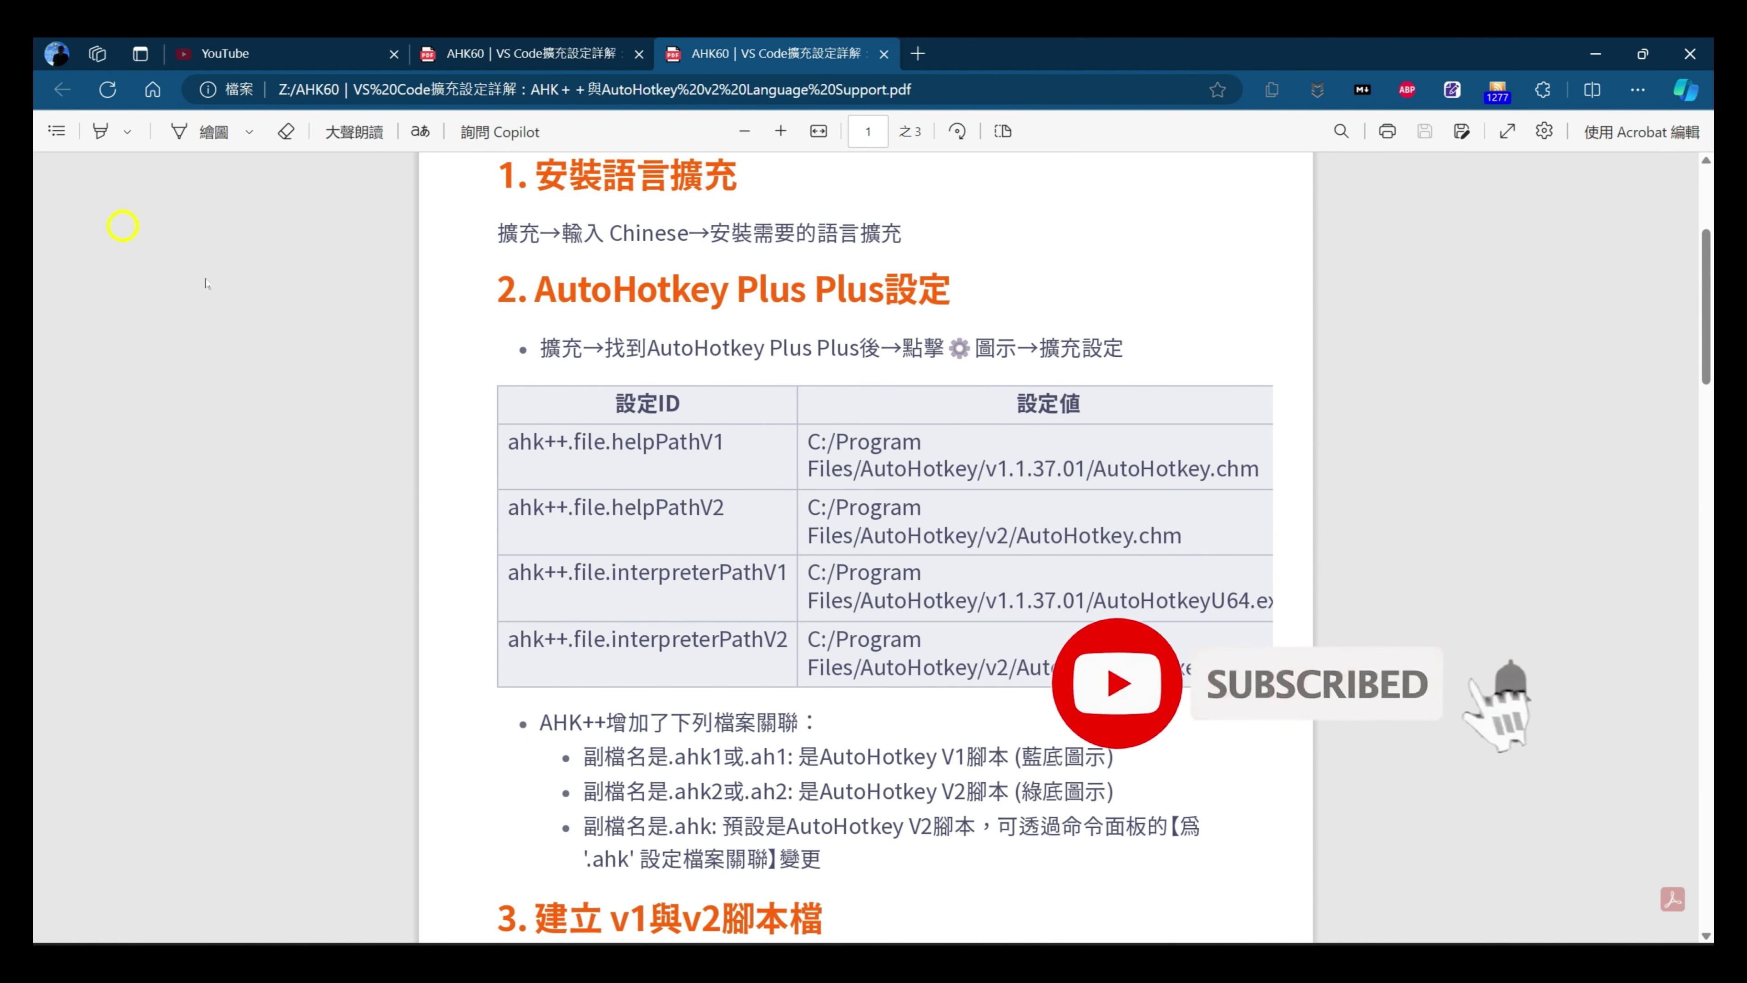
- Expand the exported PDF's outline, test the section 4 bookmark, and return to the start of the document
click(56, 130)
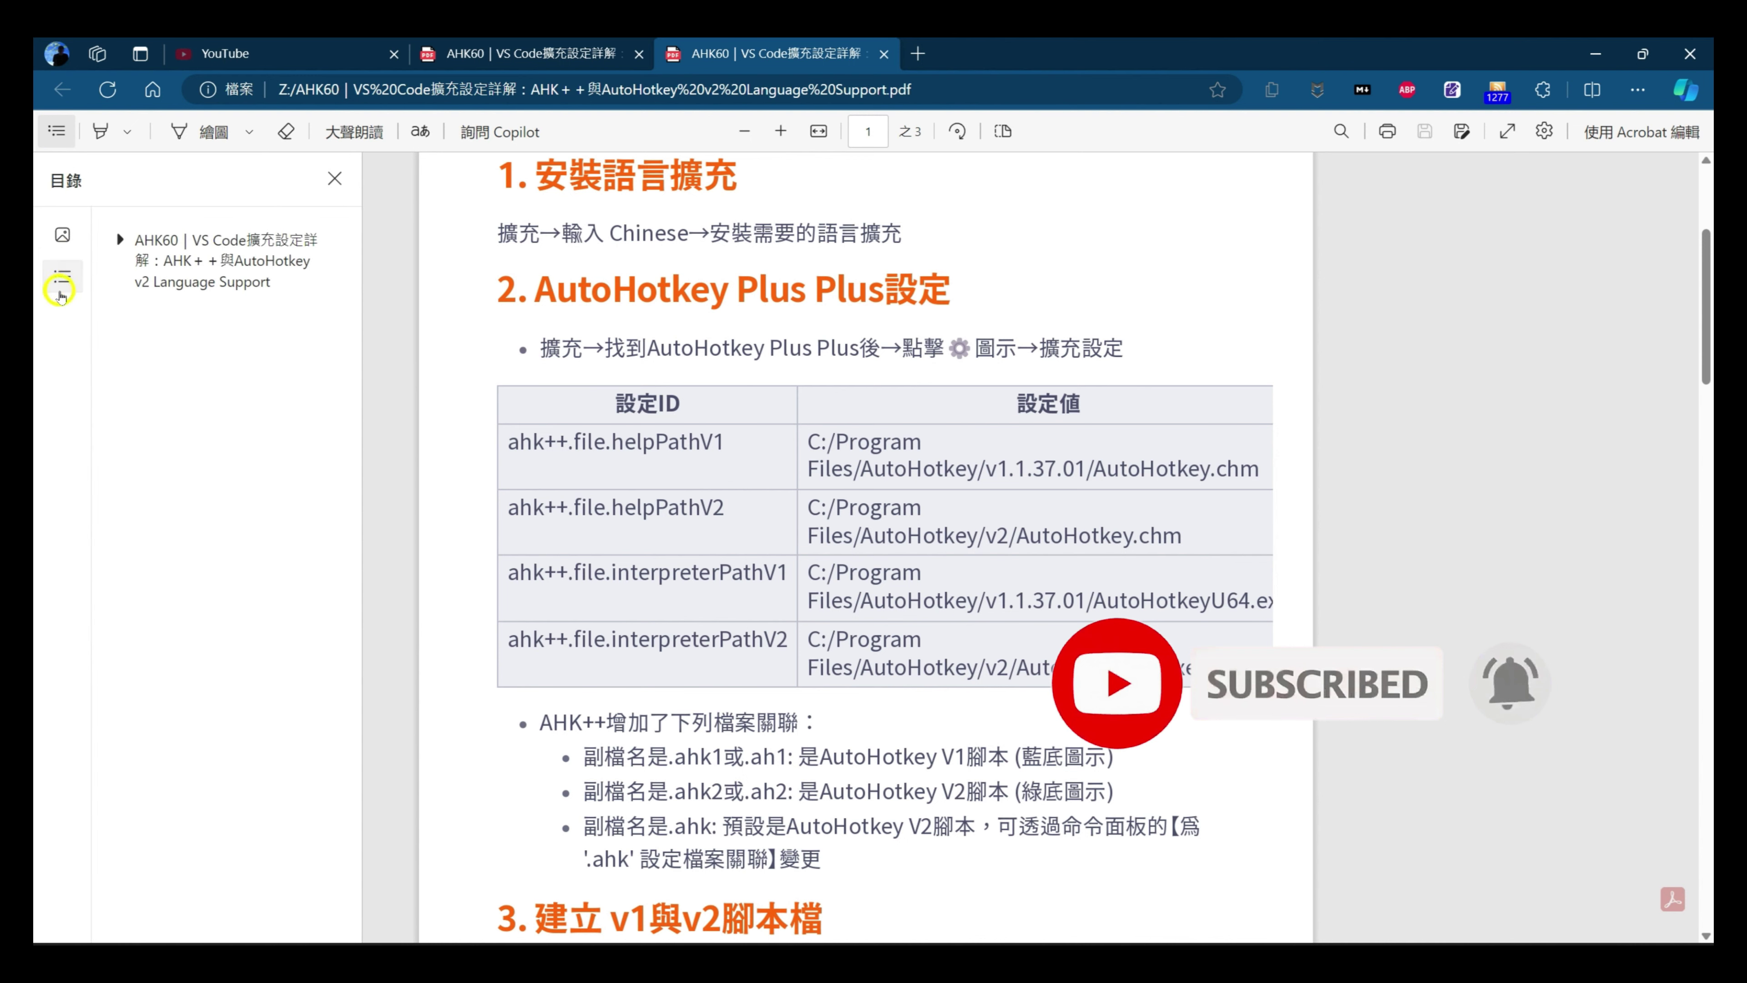
click(120, 240)
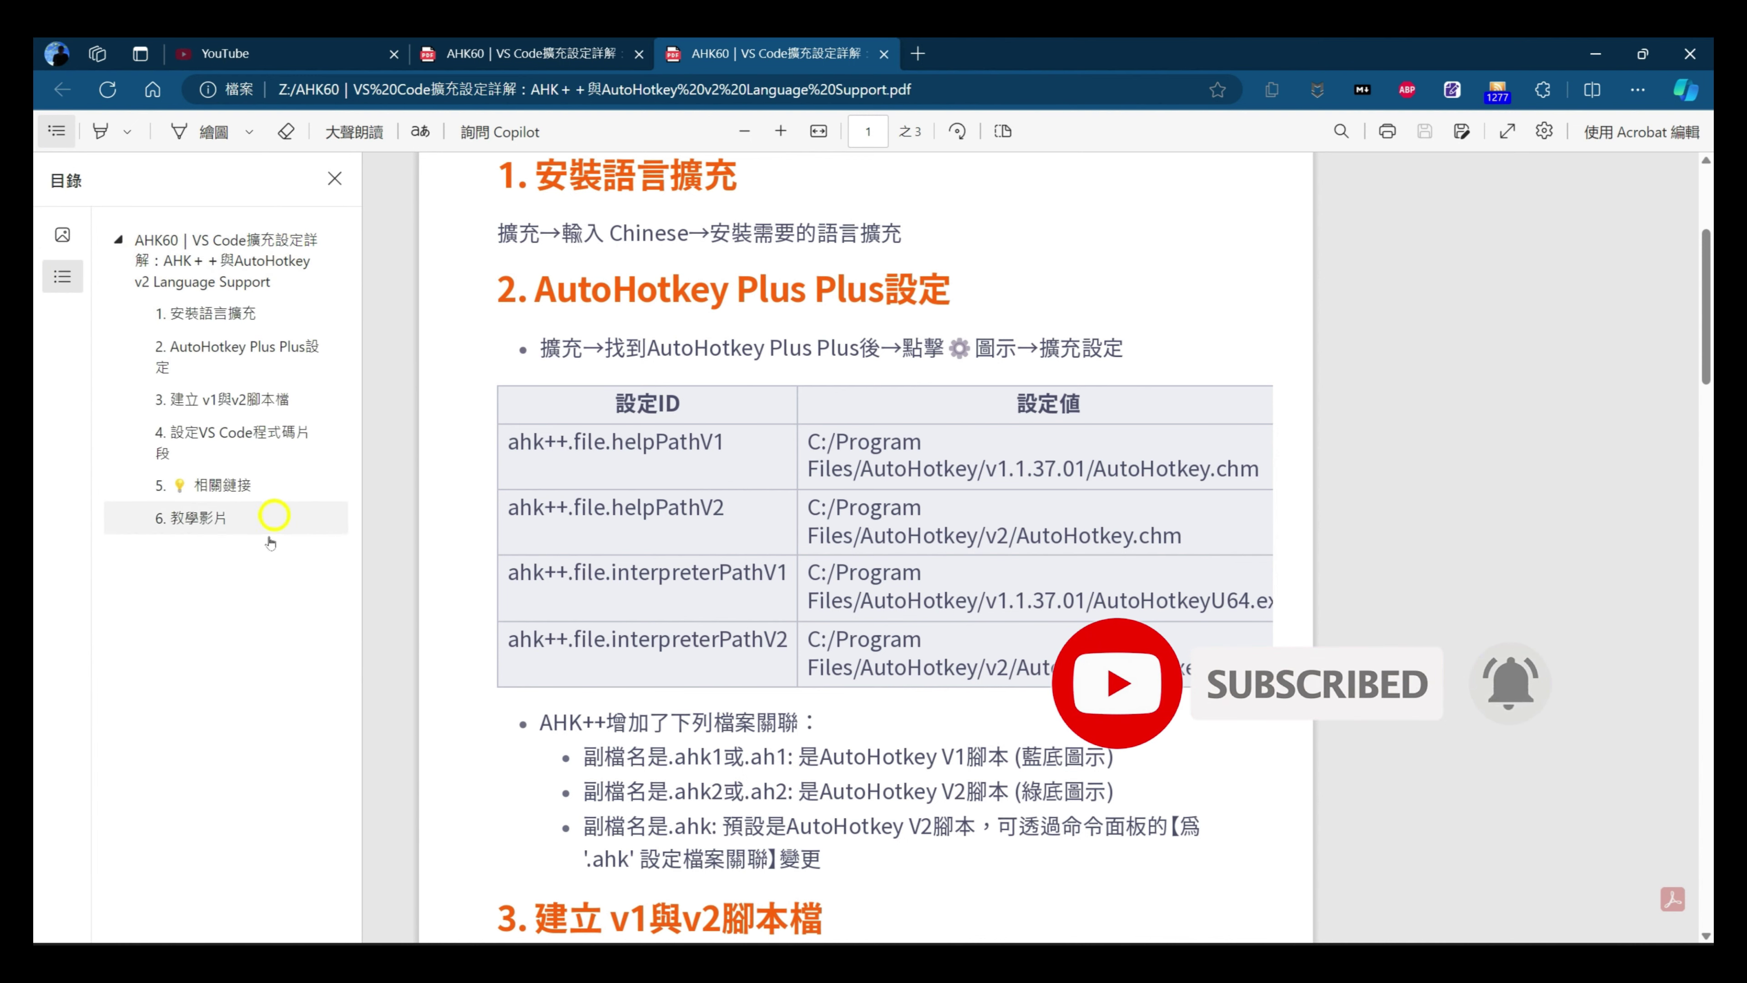
click(216, 451)
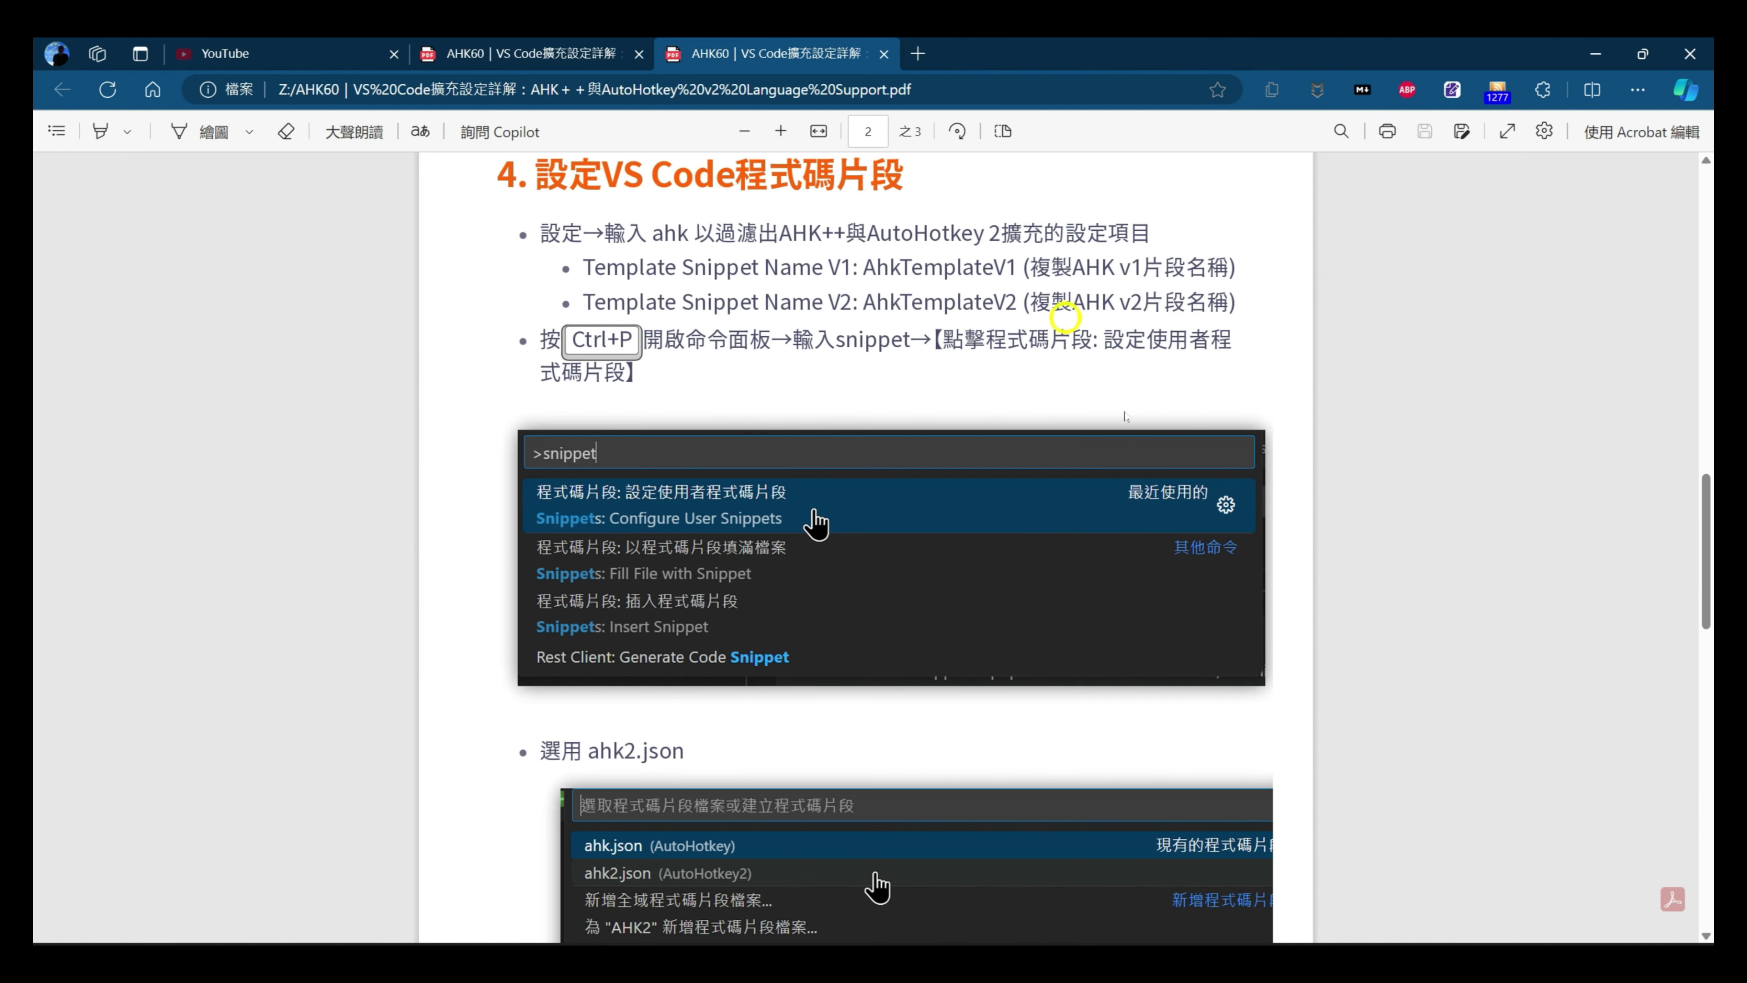
key(ctrl+Home)
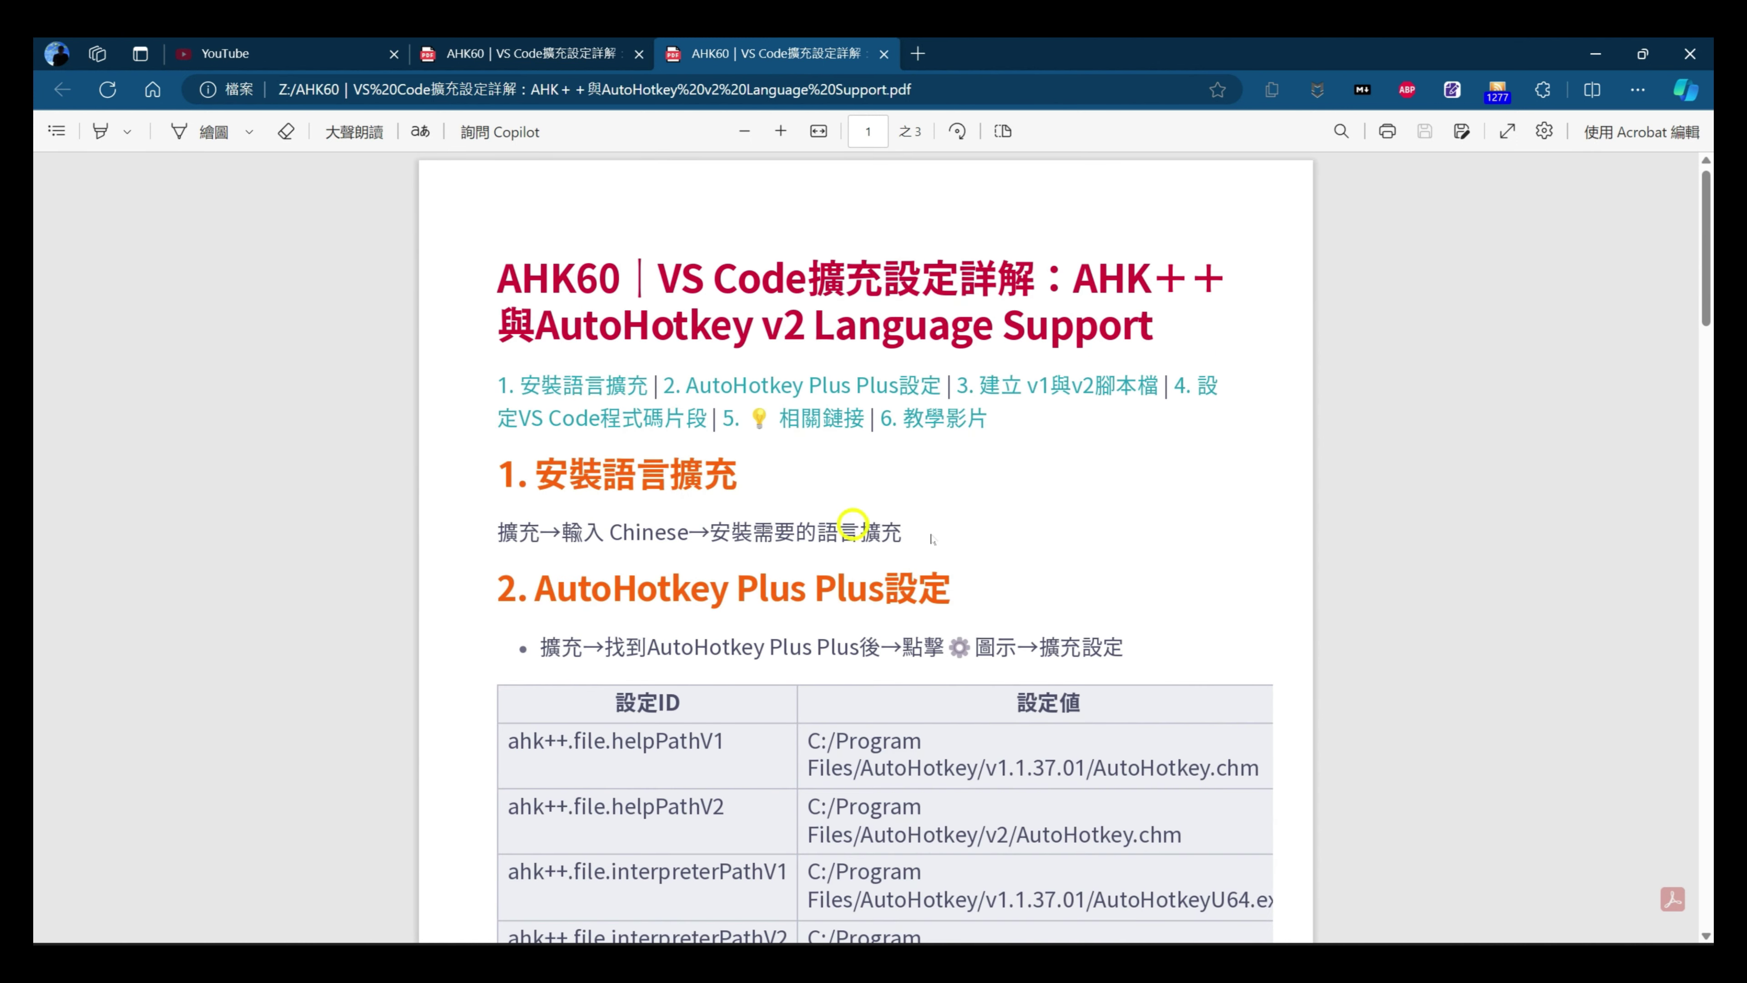
- Test the section 5 link in the PDF's table of contents and check the footer title and page numbers
click(820, 417)
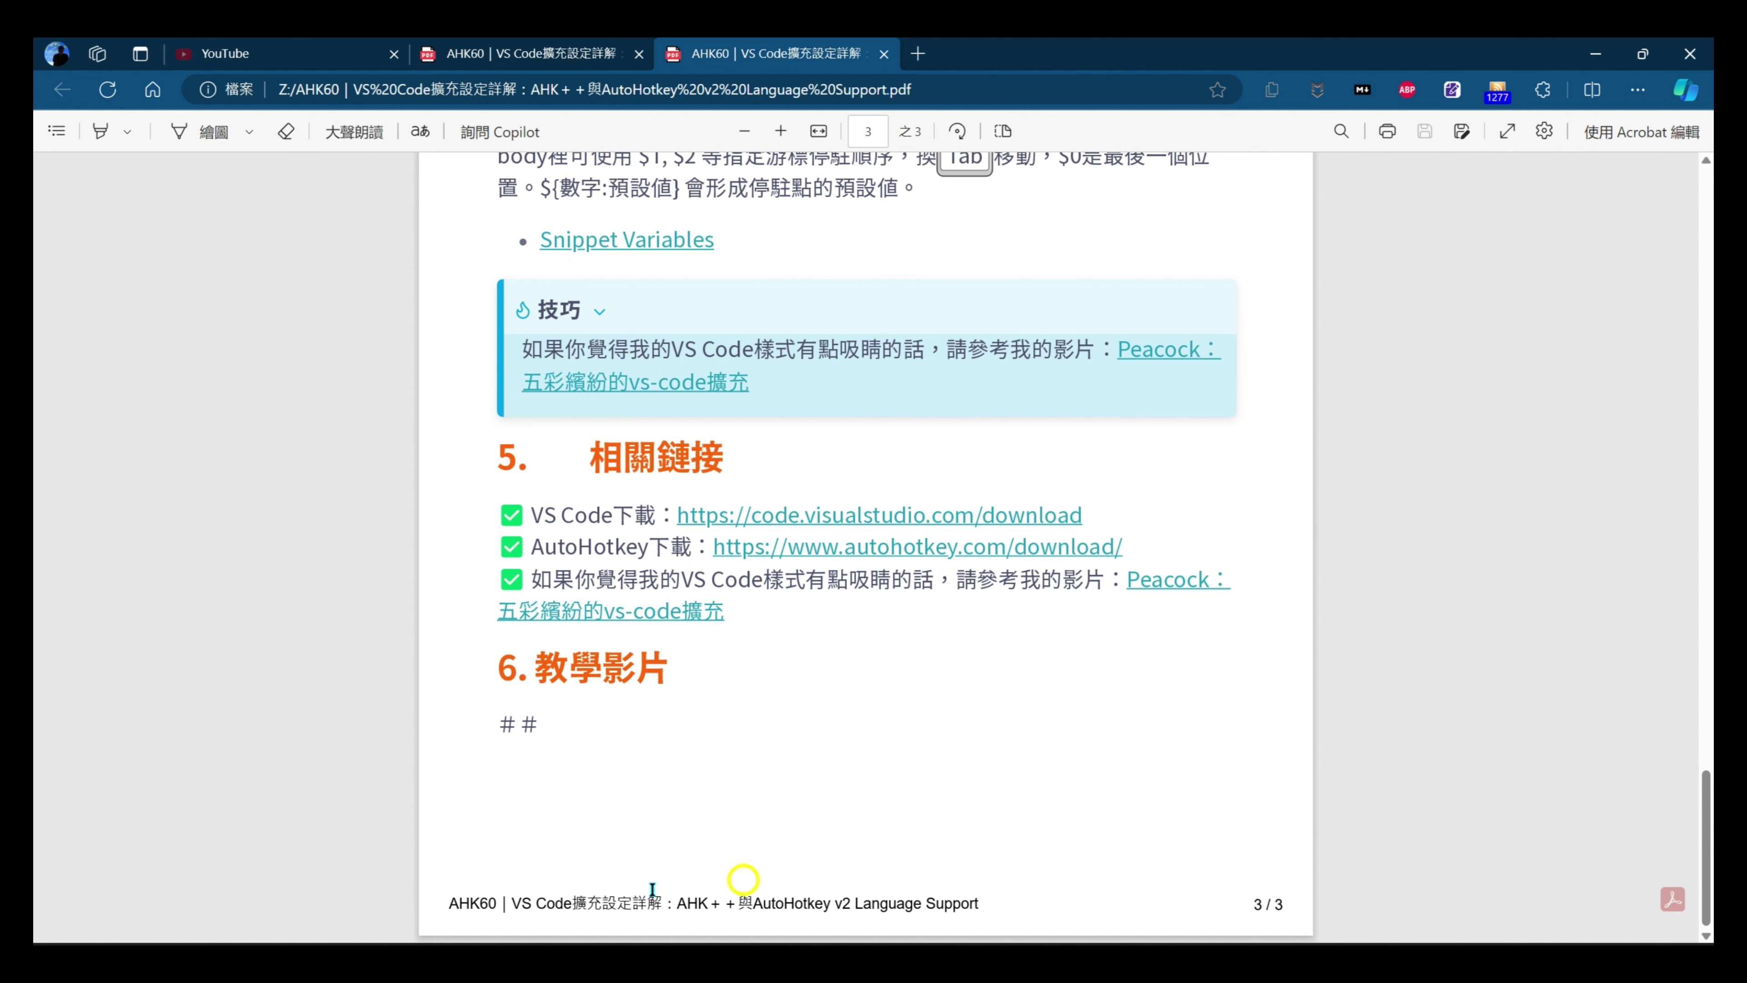
drag(470, 903, 1196, 898)
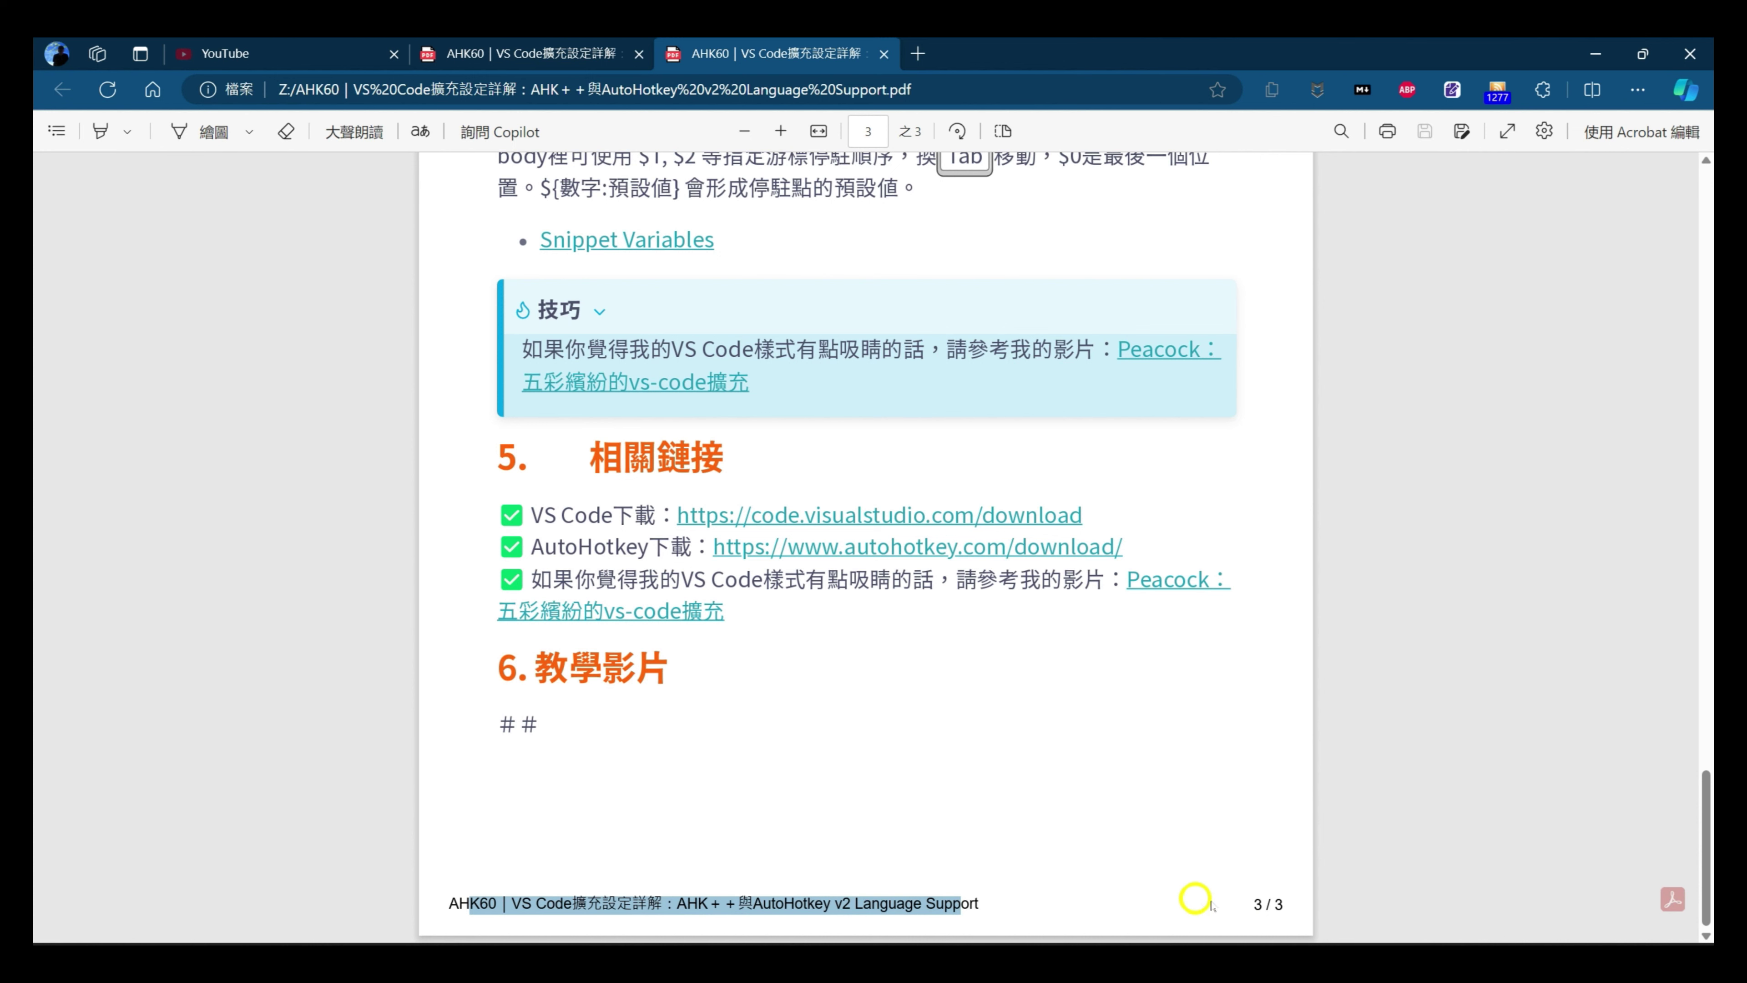
click(1271, 909)
scroll(1189, 769, up, 10)
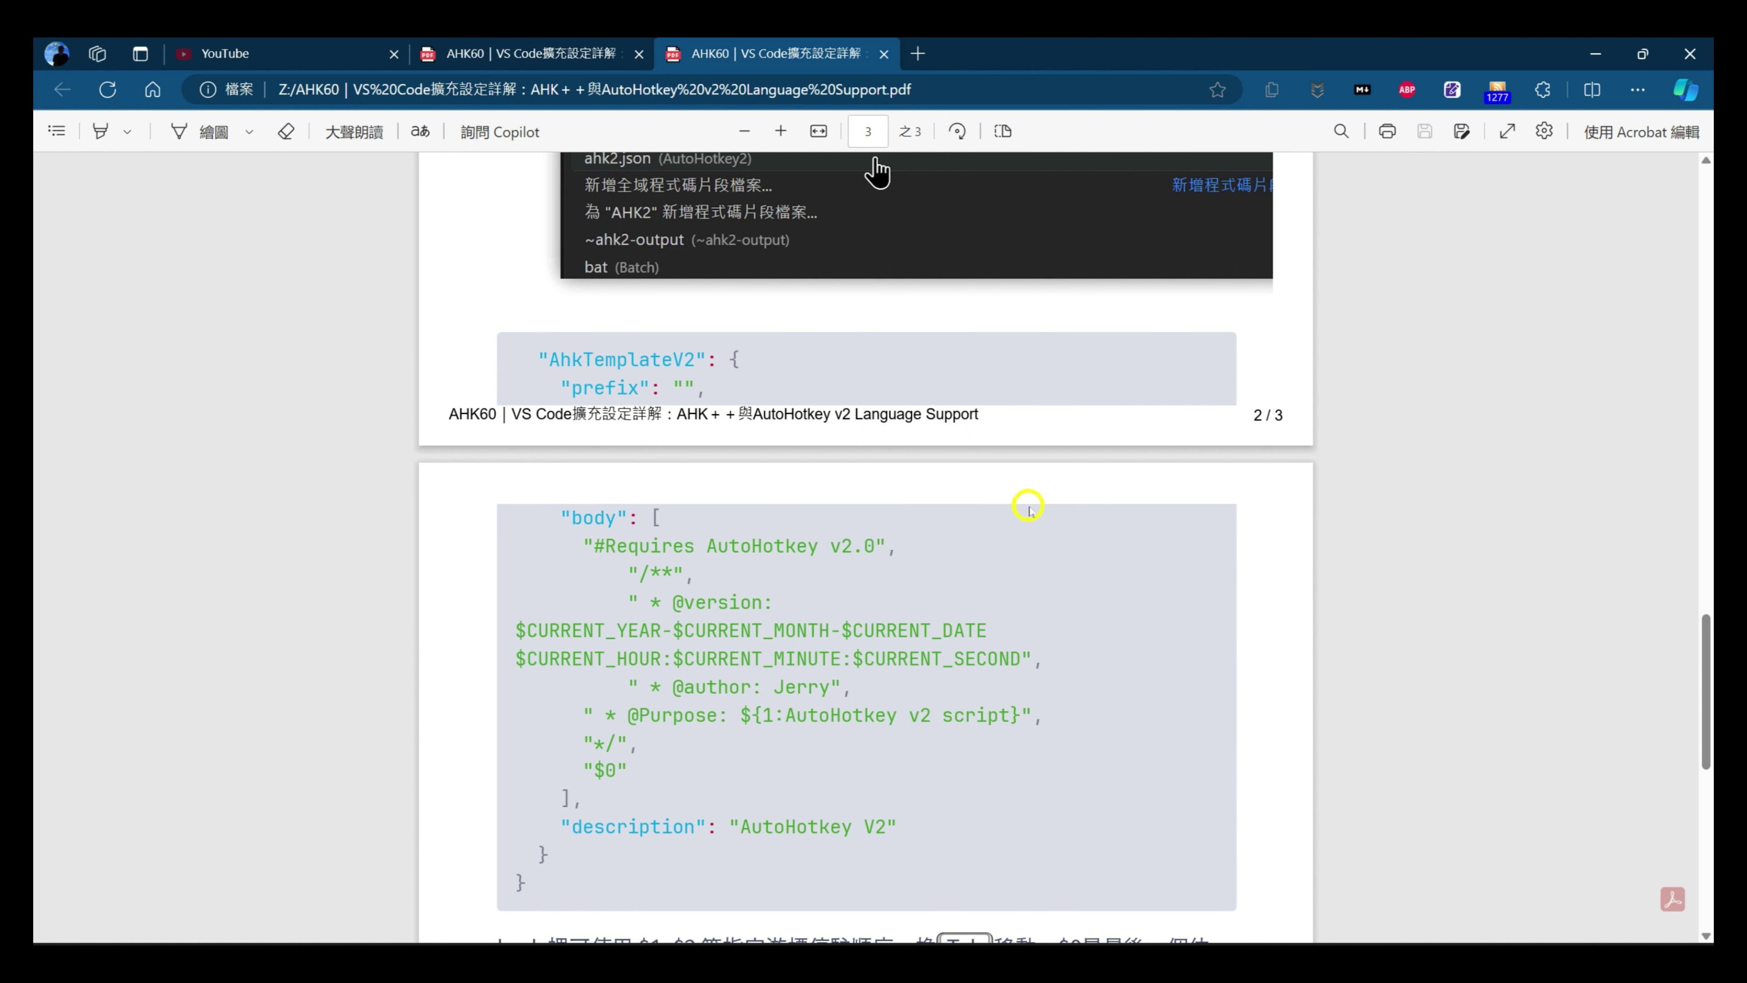
- Switch back to Obsidian and return to the beginning of the Obs152 note
key(alt+Tab)
scroll(926, 498, up, 5)
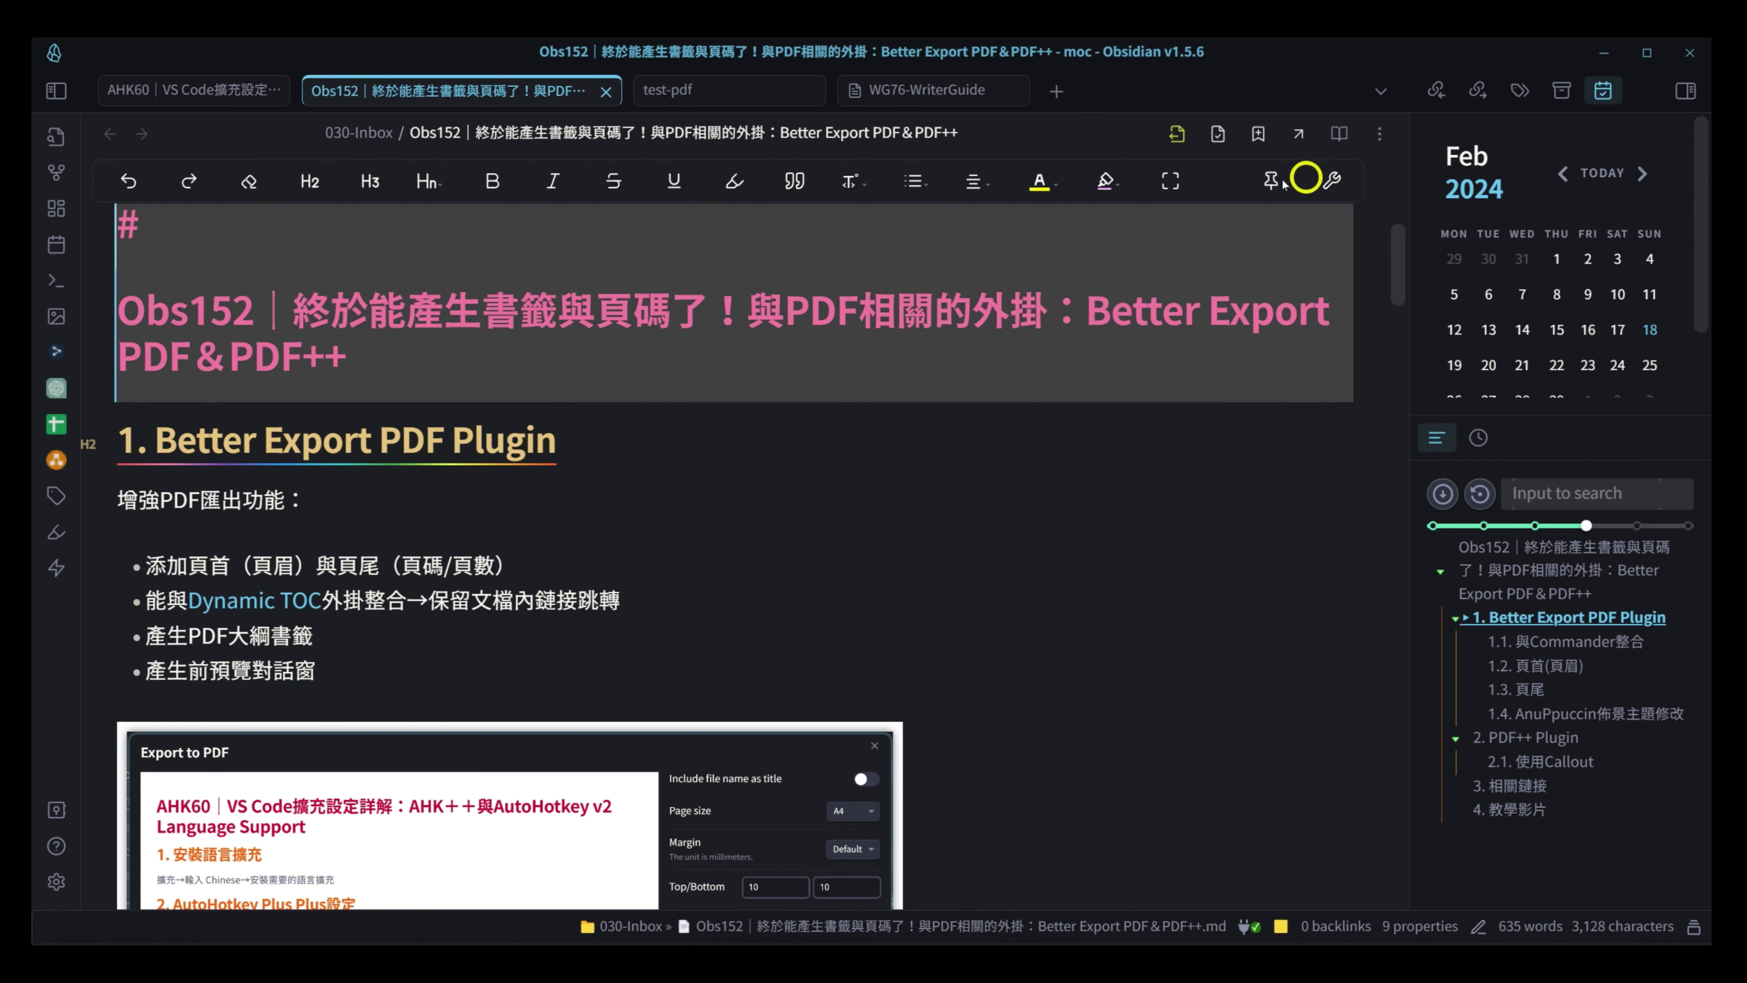
- Compare the export options of Better Export PDF with those of the built-in PDF export, closing both without exporting
click(1179, 134)
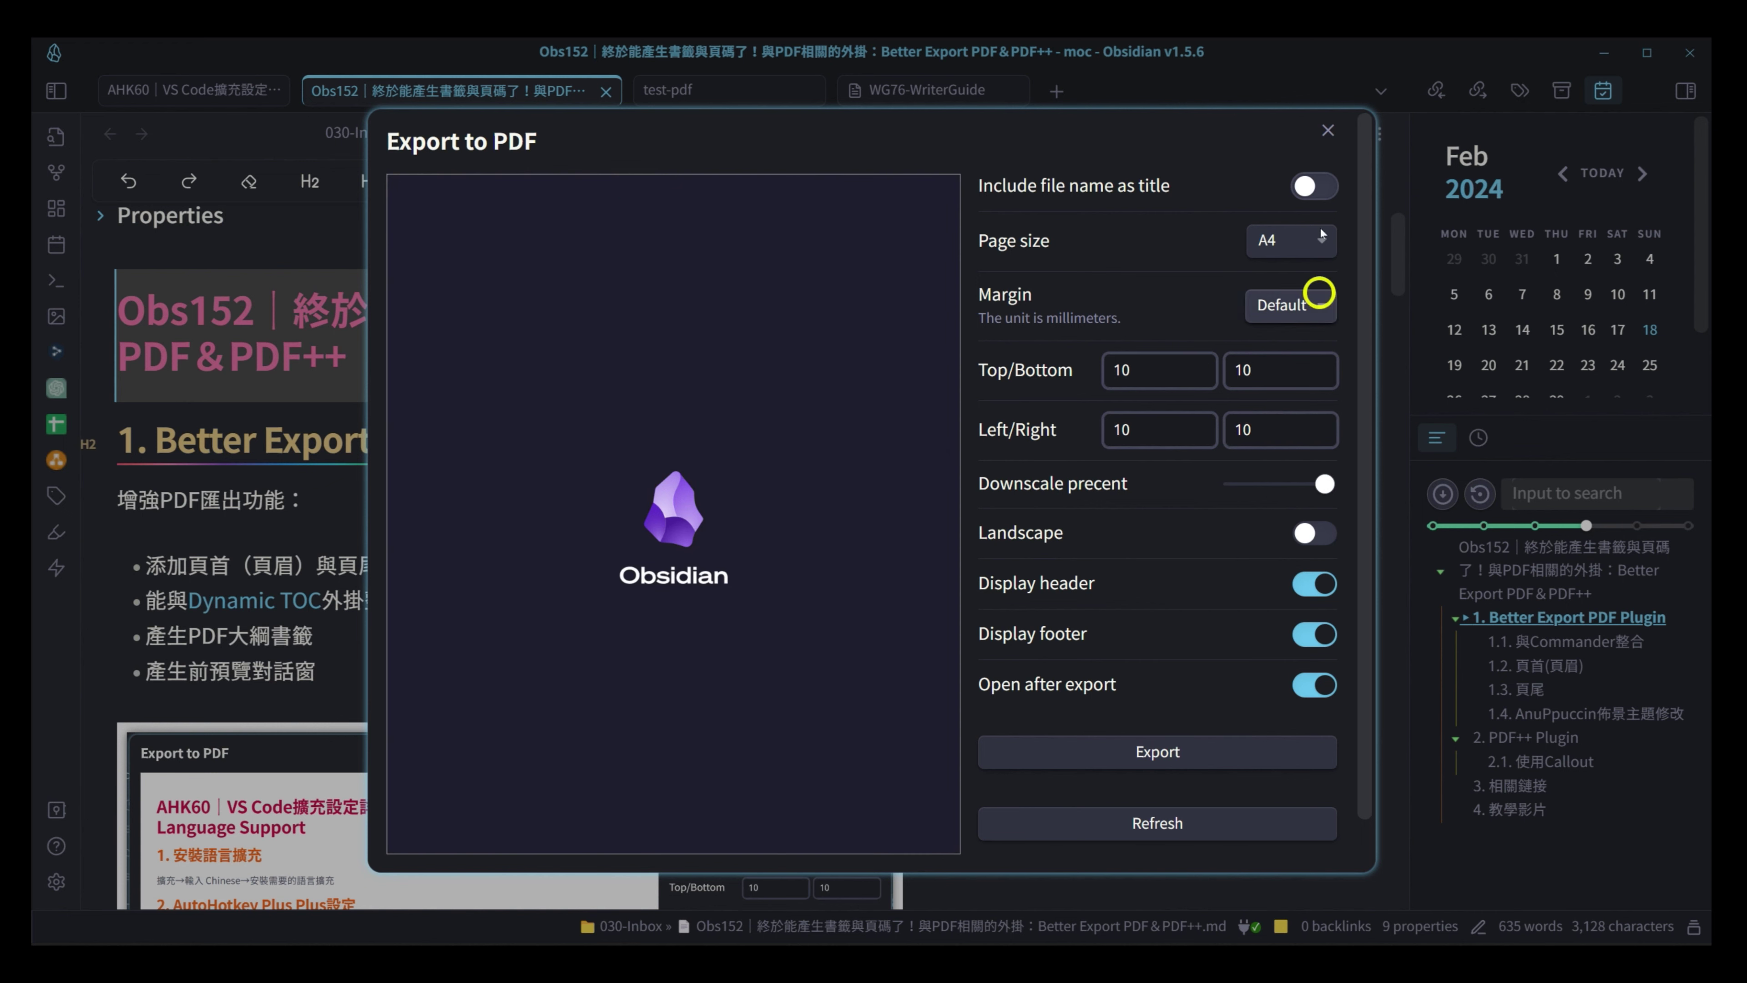
click(1328, 130)
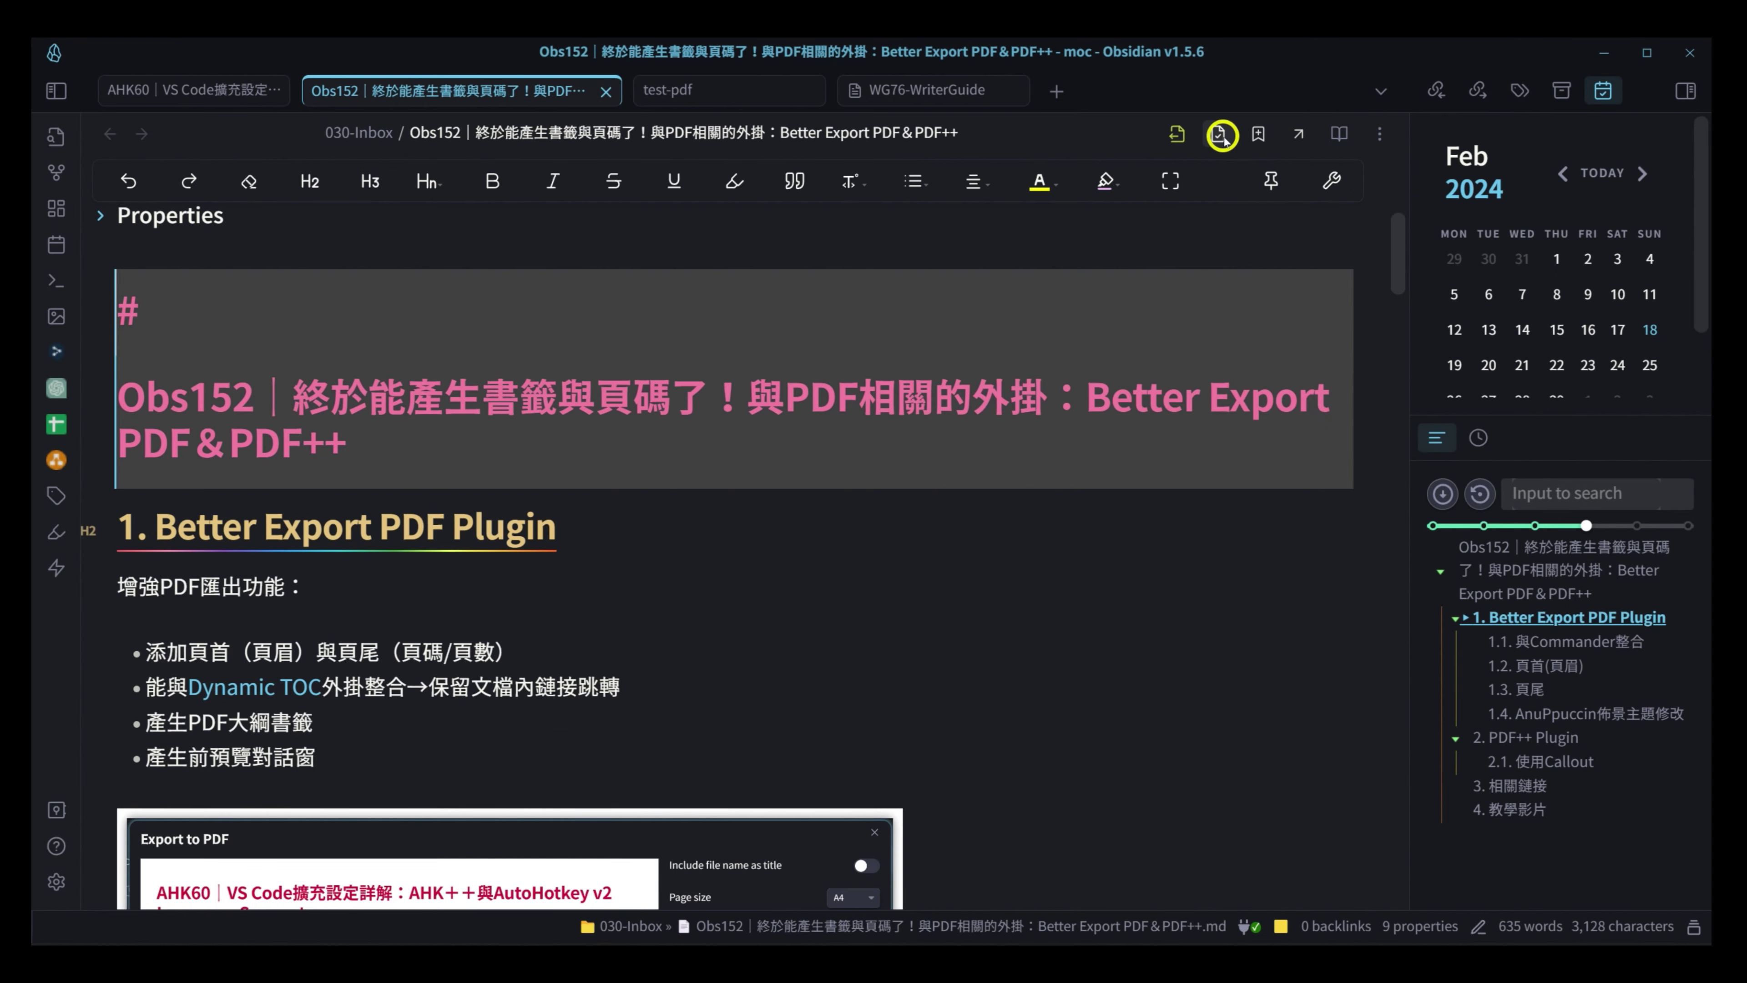
click(1215, 133)
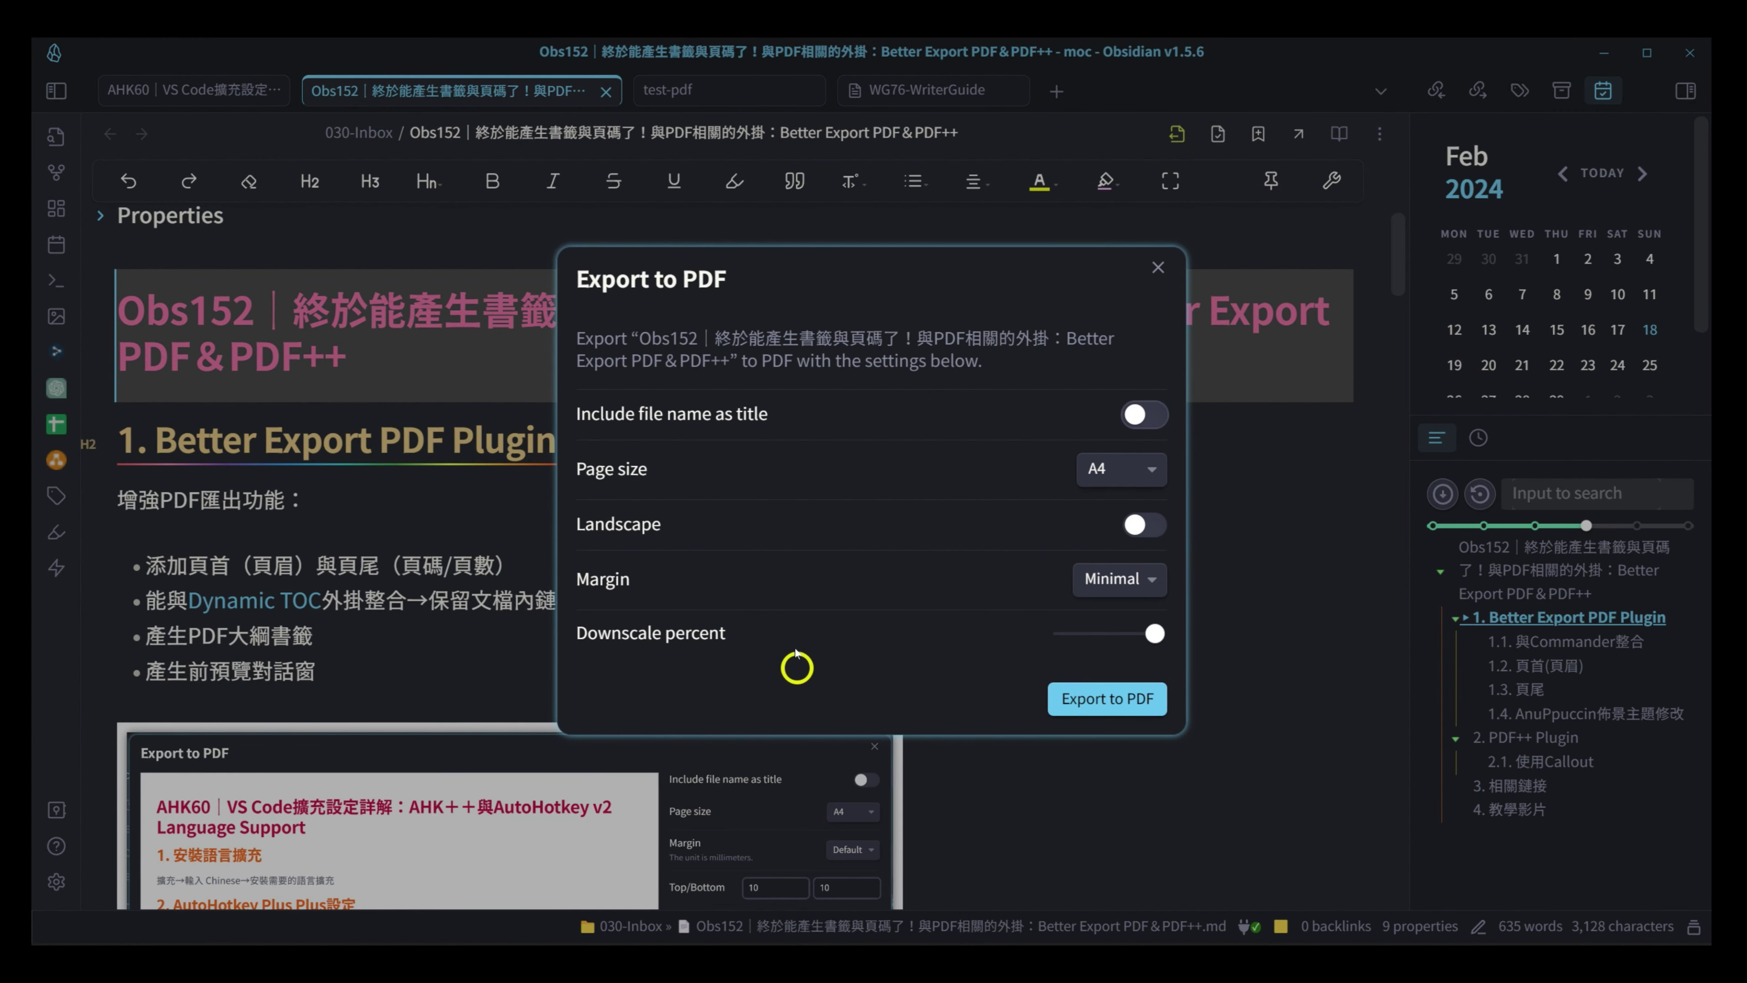
click(1158, 267)
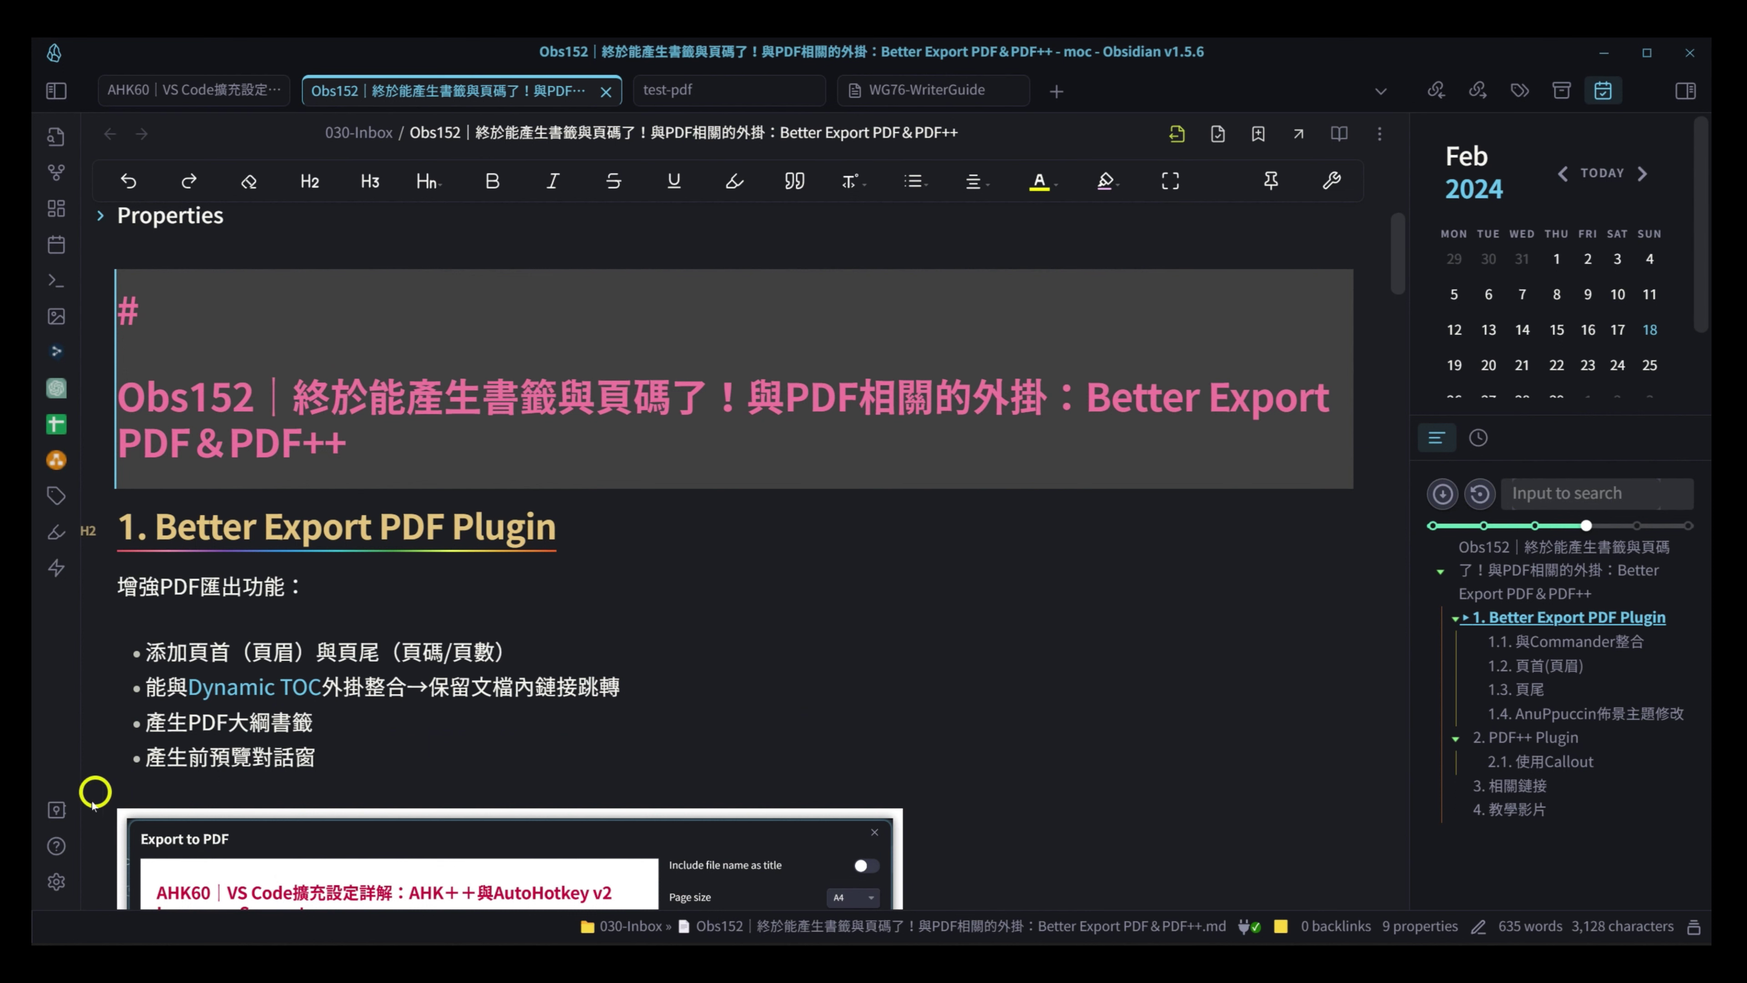
- Filter the installed community plugins by "command" and open the Commander plugin's settings
click(57, 882)
click(351, 374)
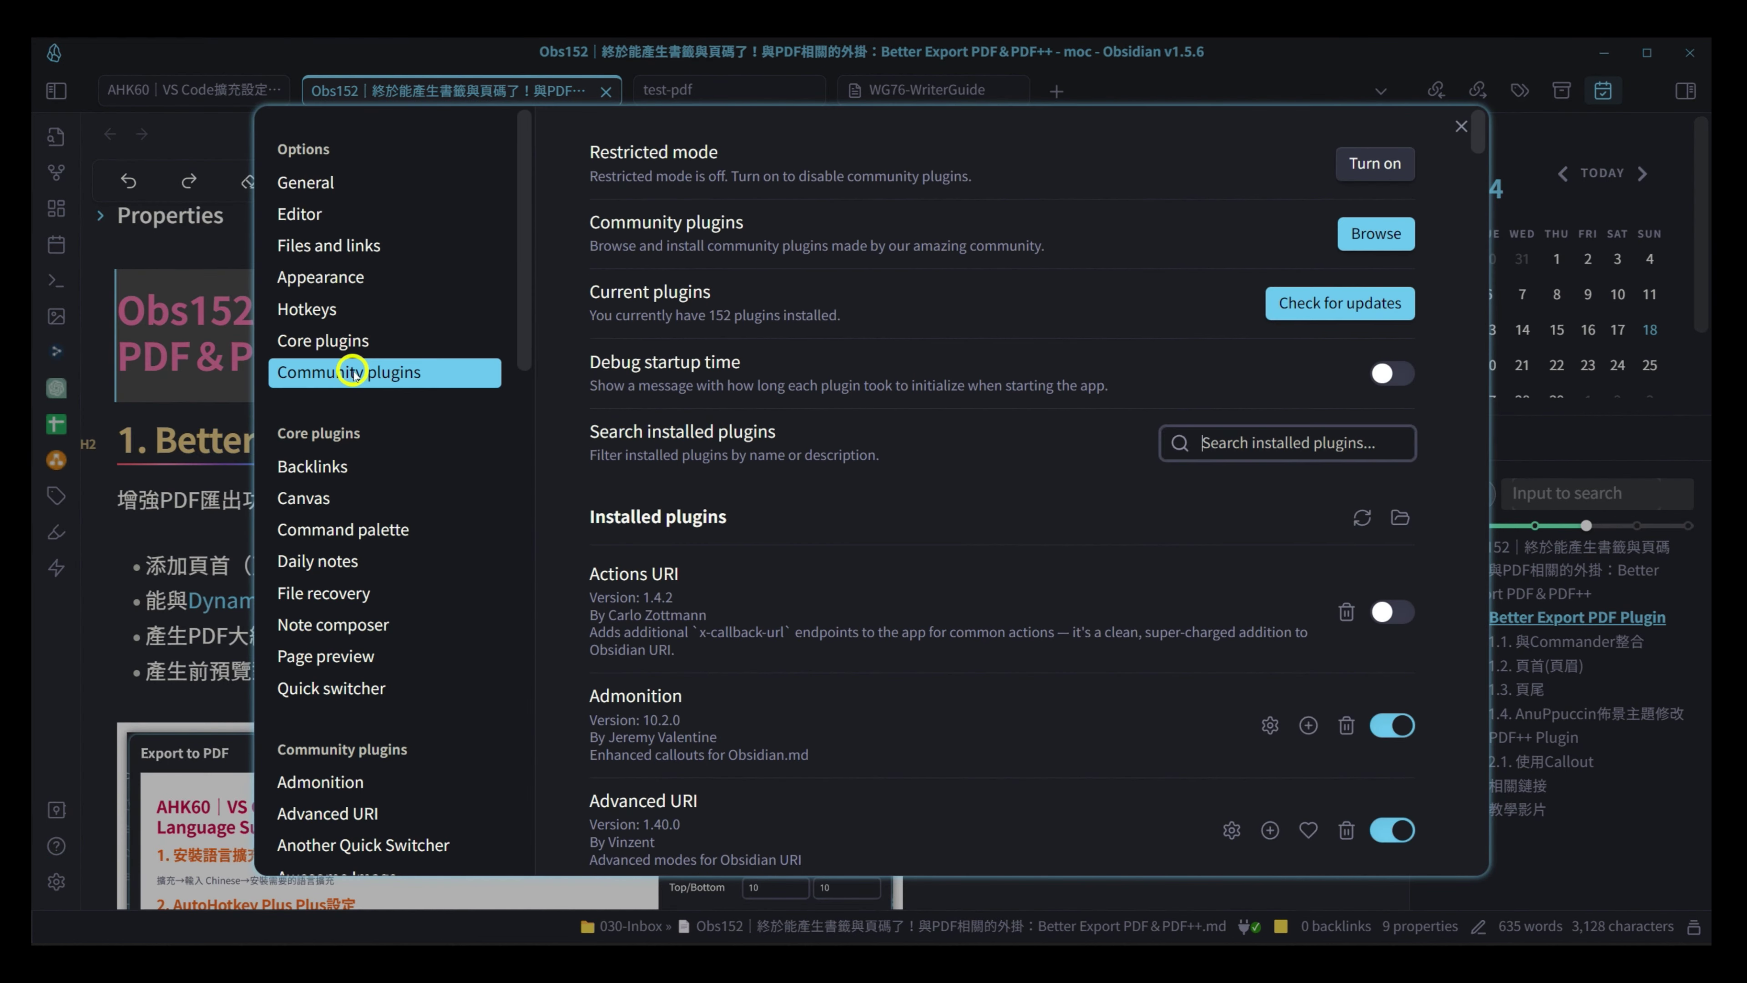
click(1221, 441)
text(command)
scroll(1231, 551, down, 5)
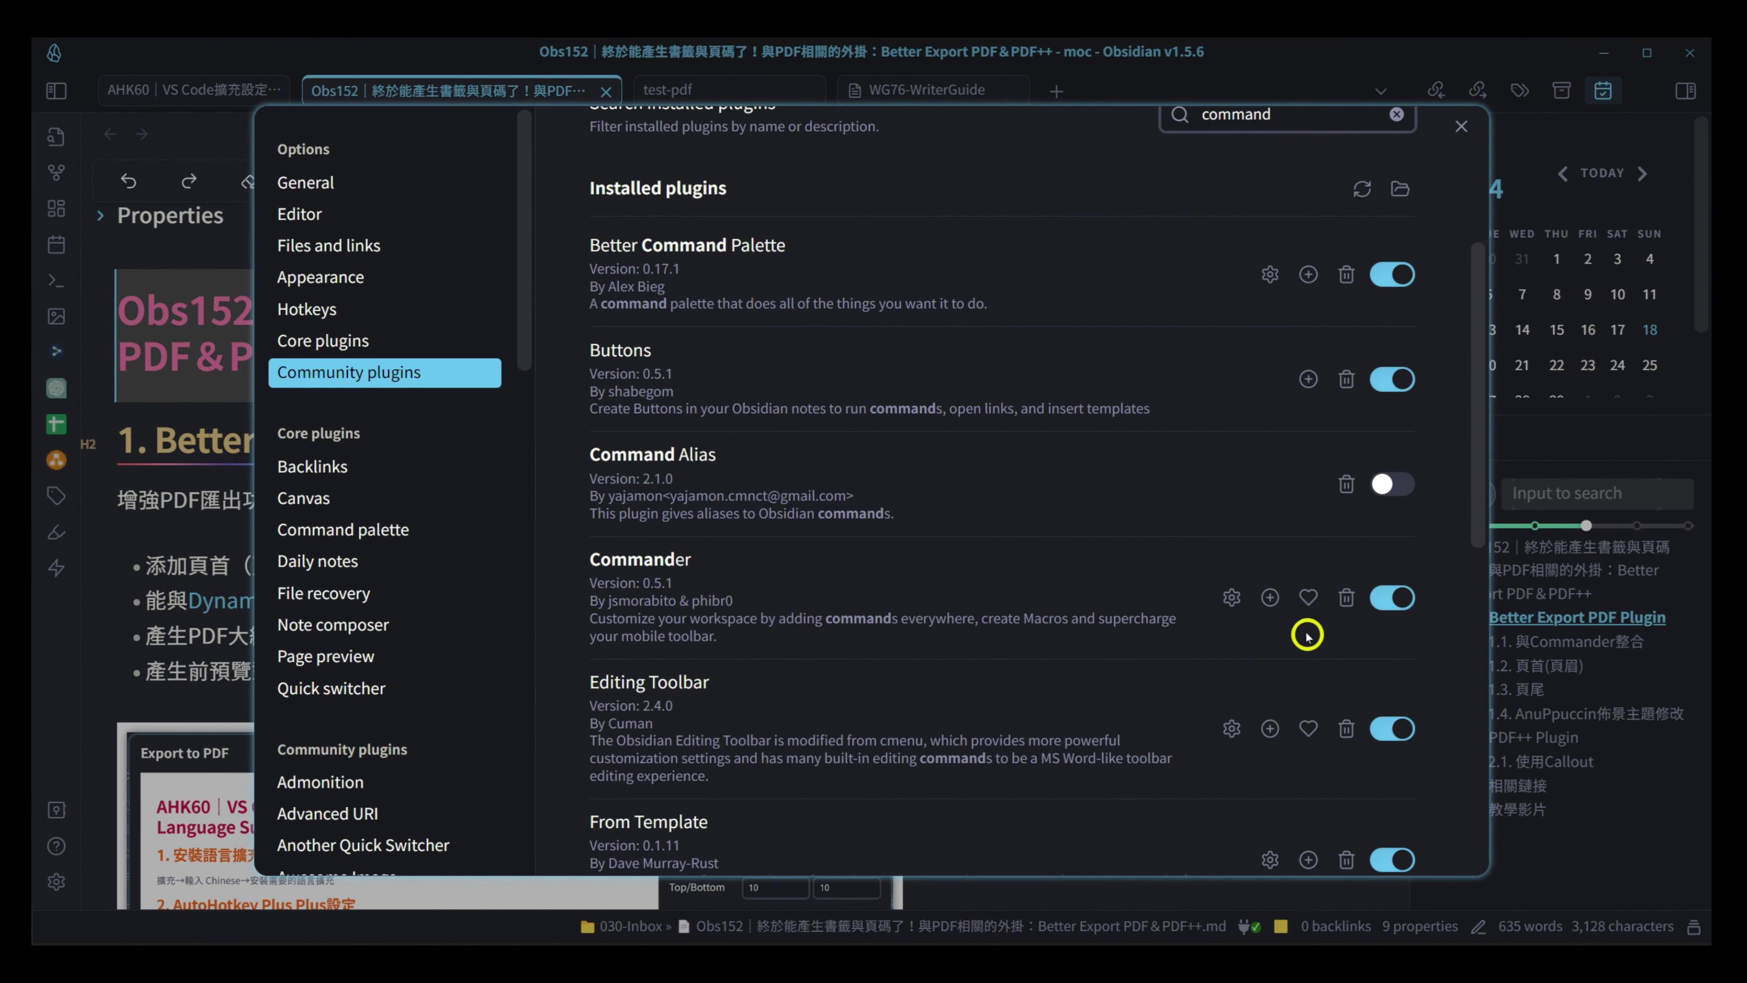
click(1234, 597)
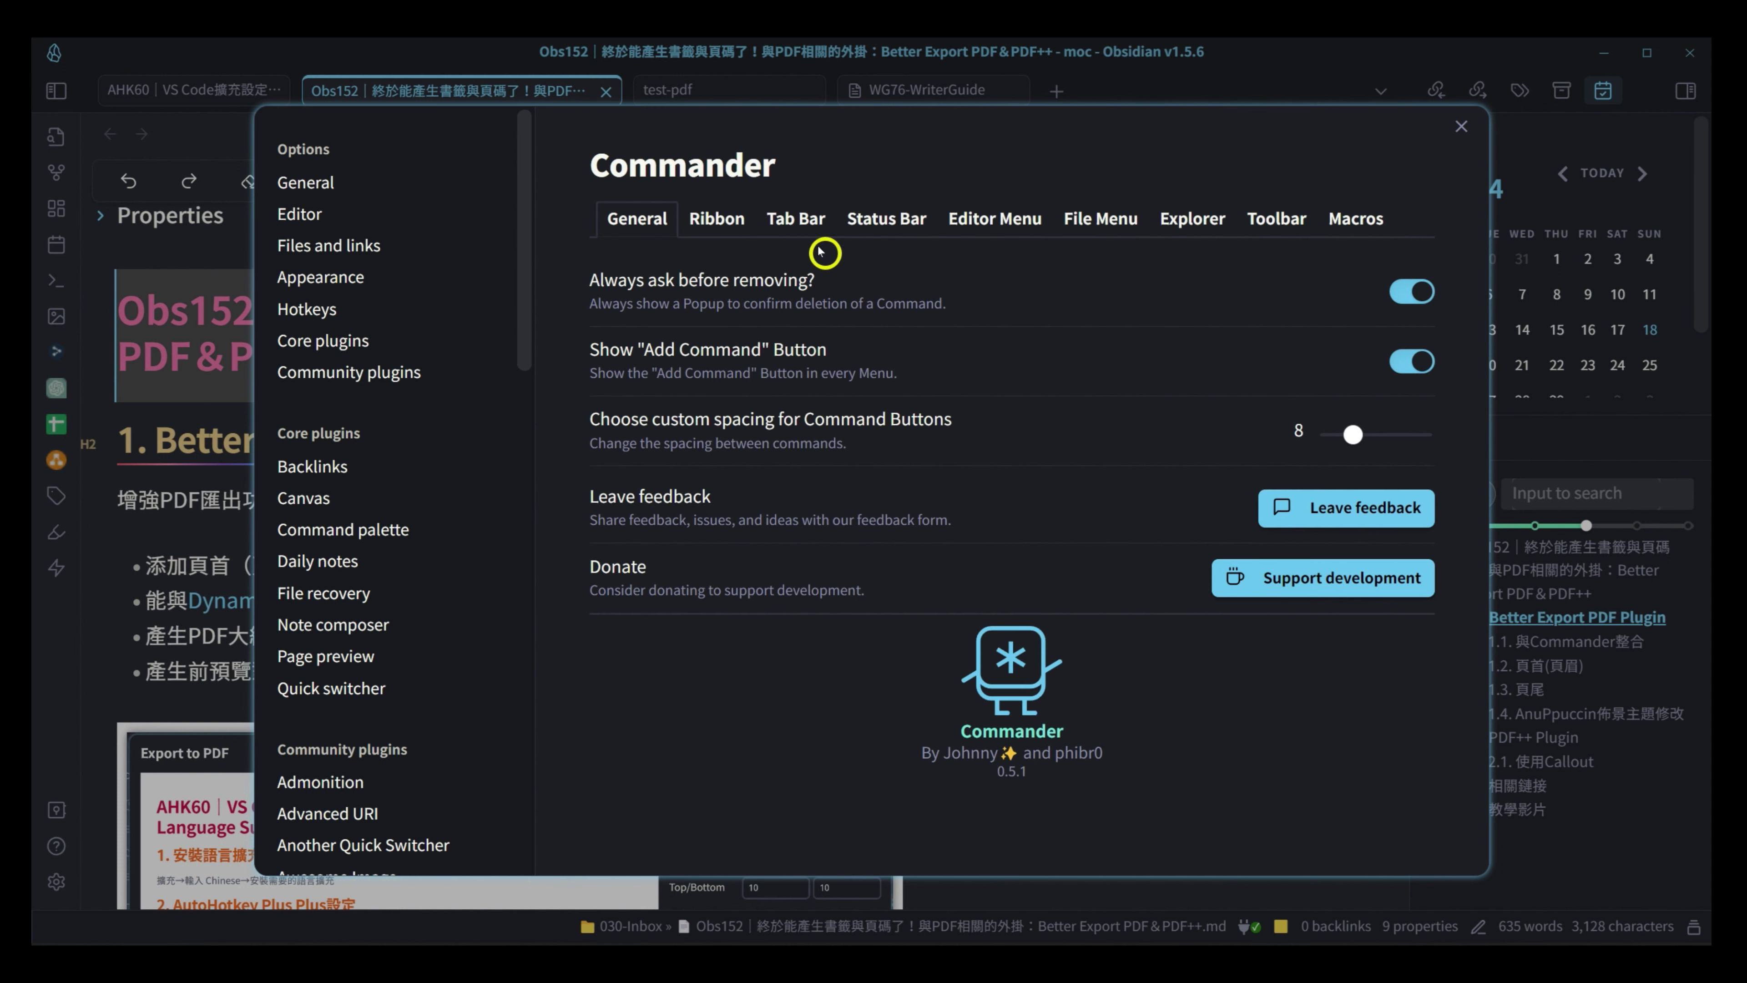
- Add the "Better Export PDF: Export Current File to PDF" command to Commander's Tab Bar with the File Plus icon
click(797, 219)
click(1023, 650)
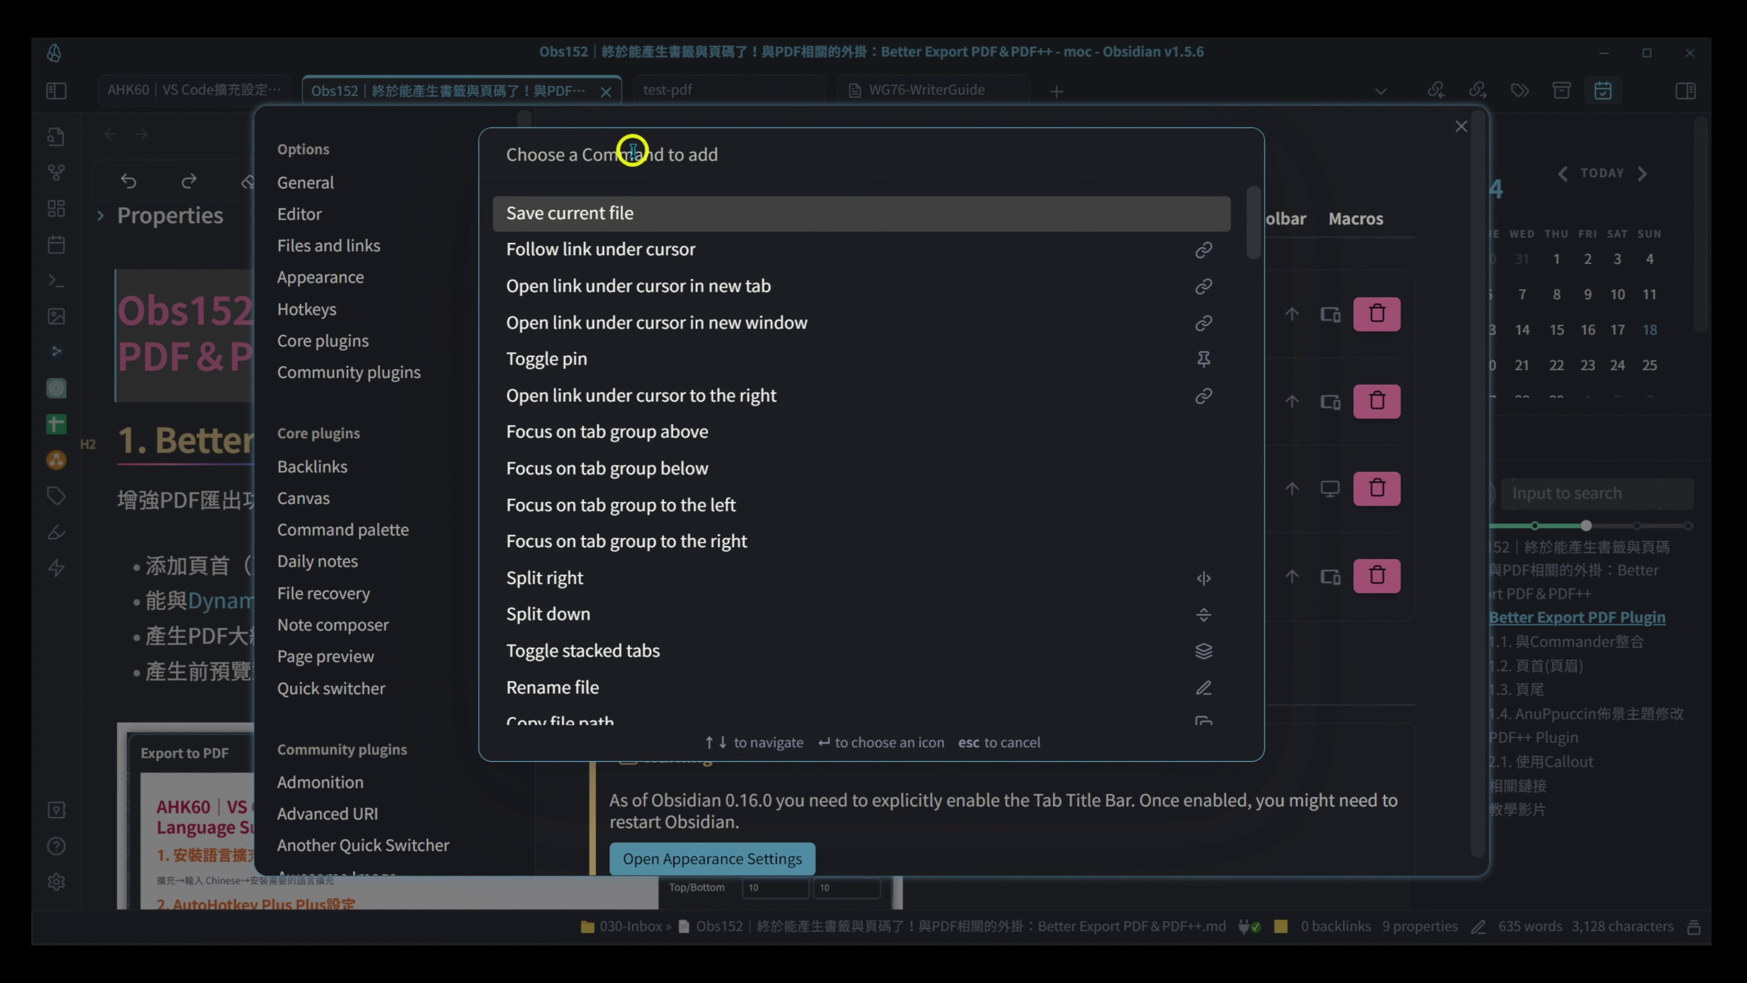
text(bet)
click(690, 213)
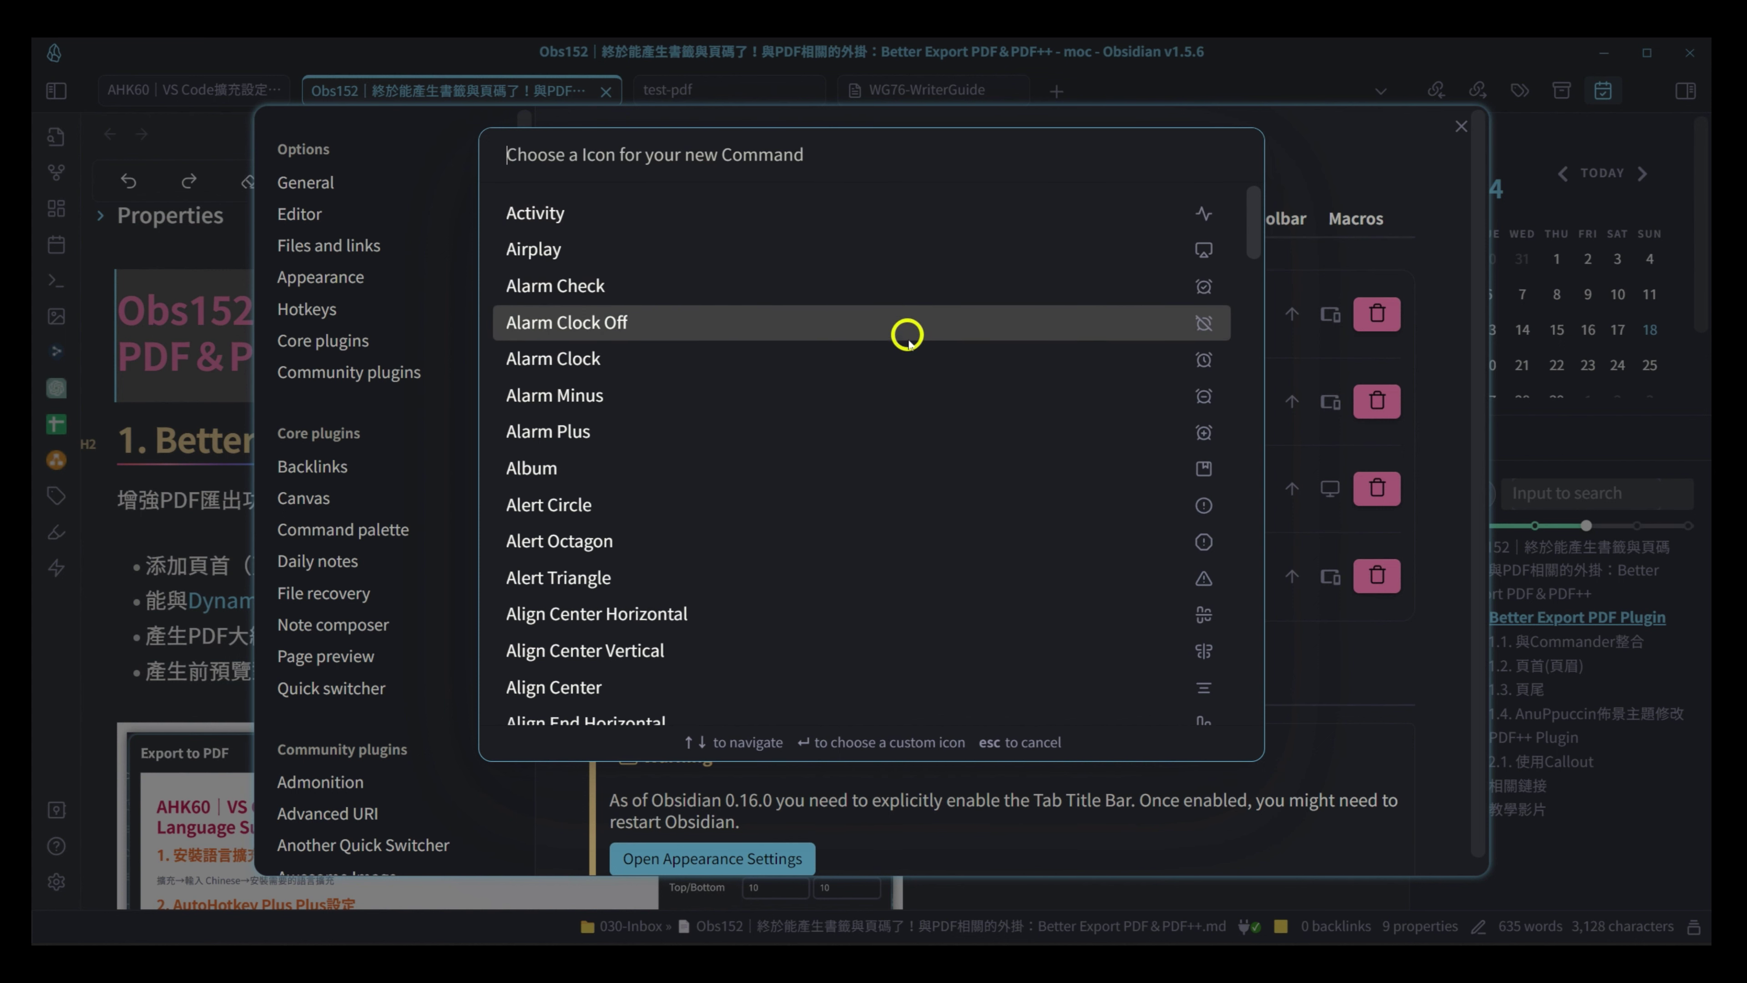
text(fil)
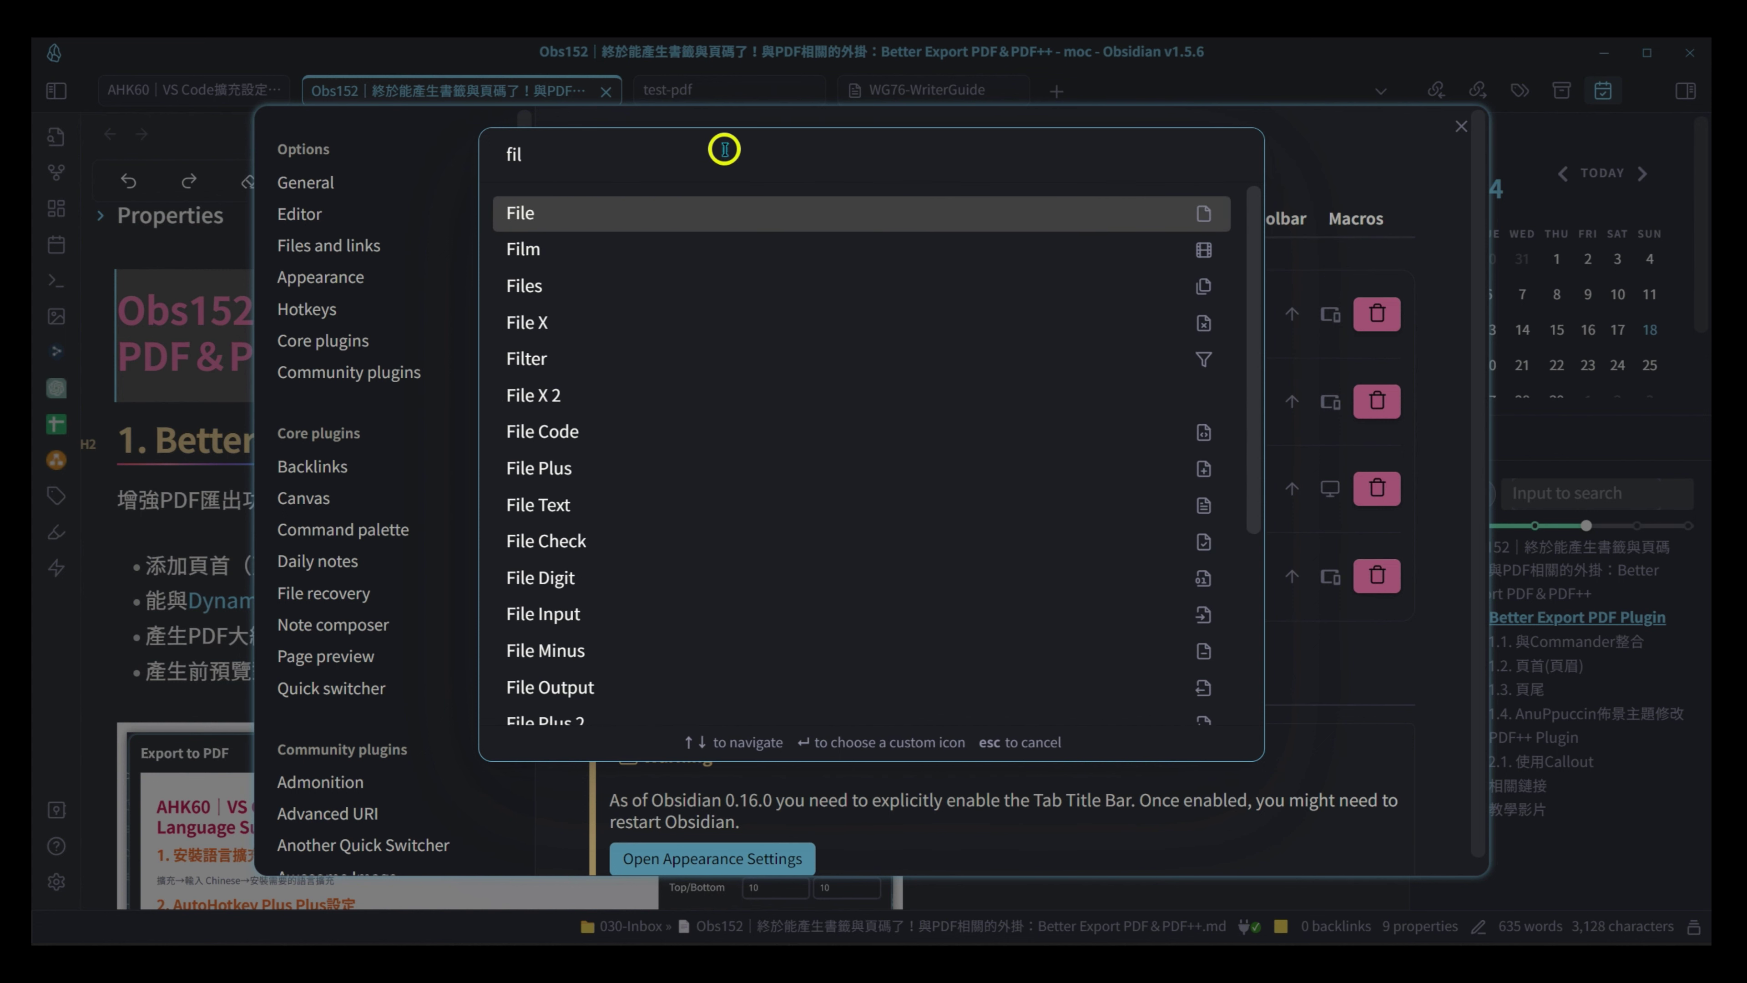
text(e)
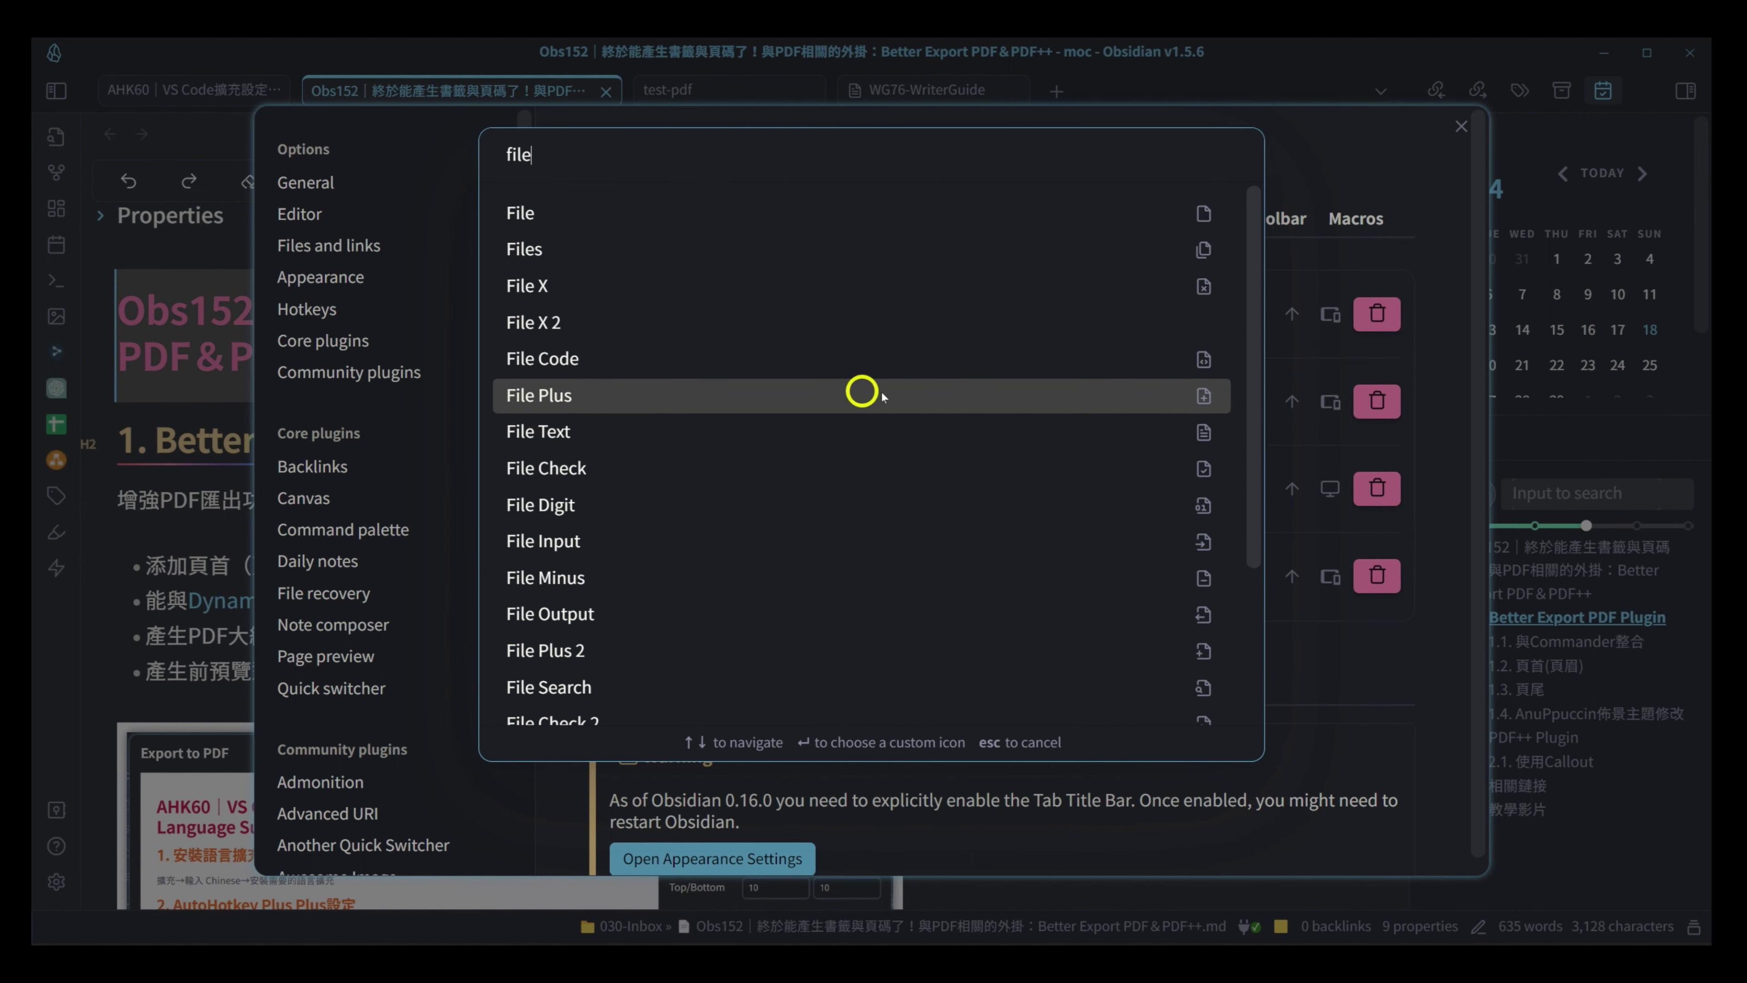
click(1161, 389)
click(1232, 156)
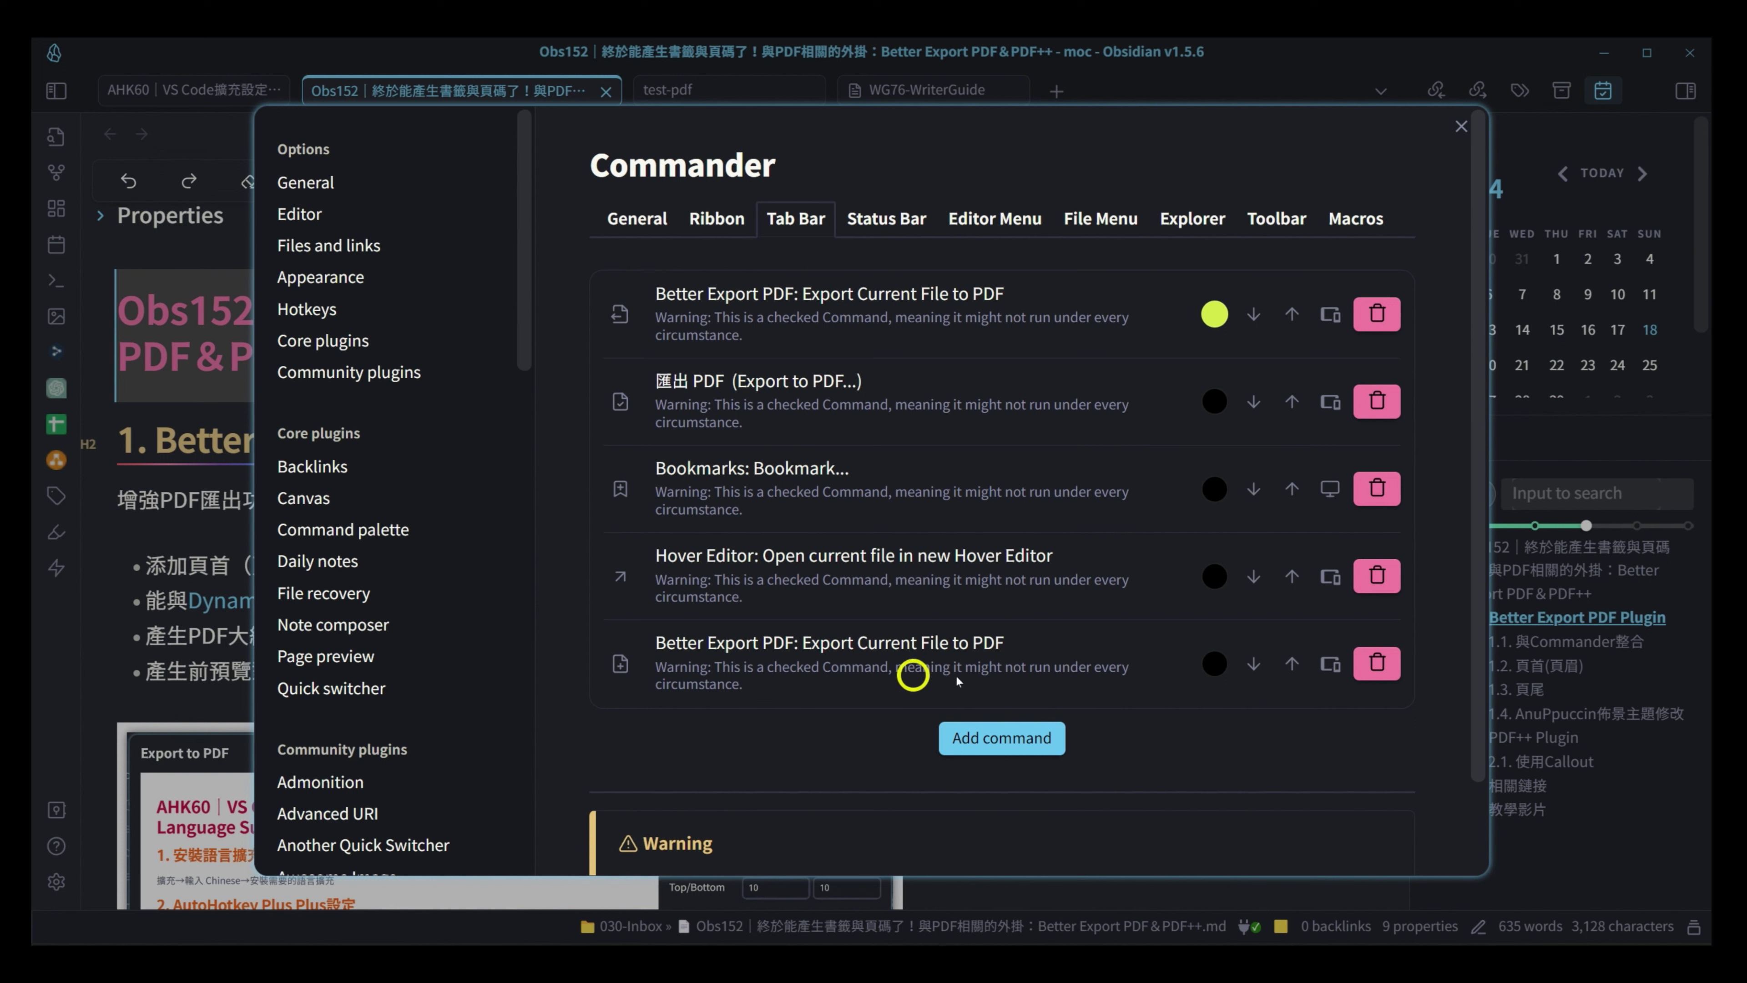
- Move the newly added Better Export PDF command up to second place in the Tab Bar command list
click(1291, 663)
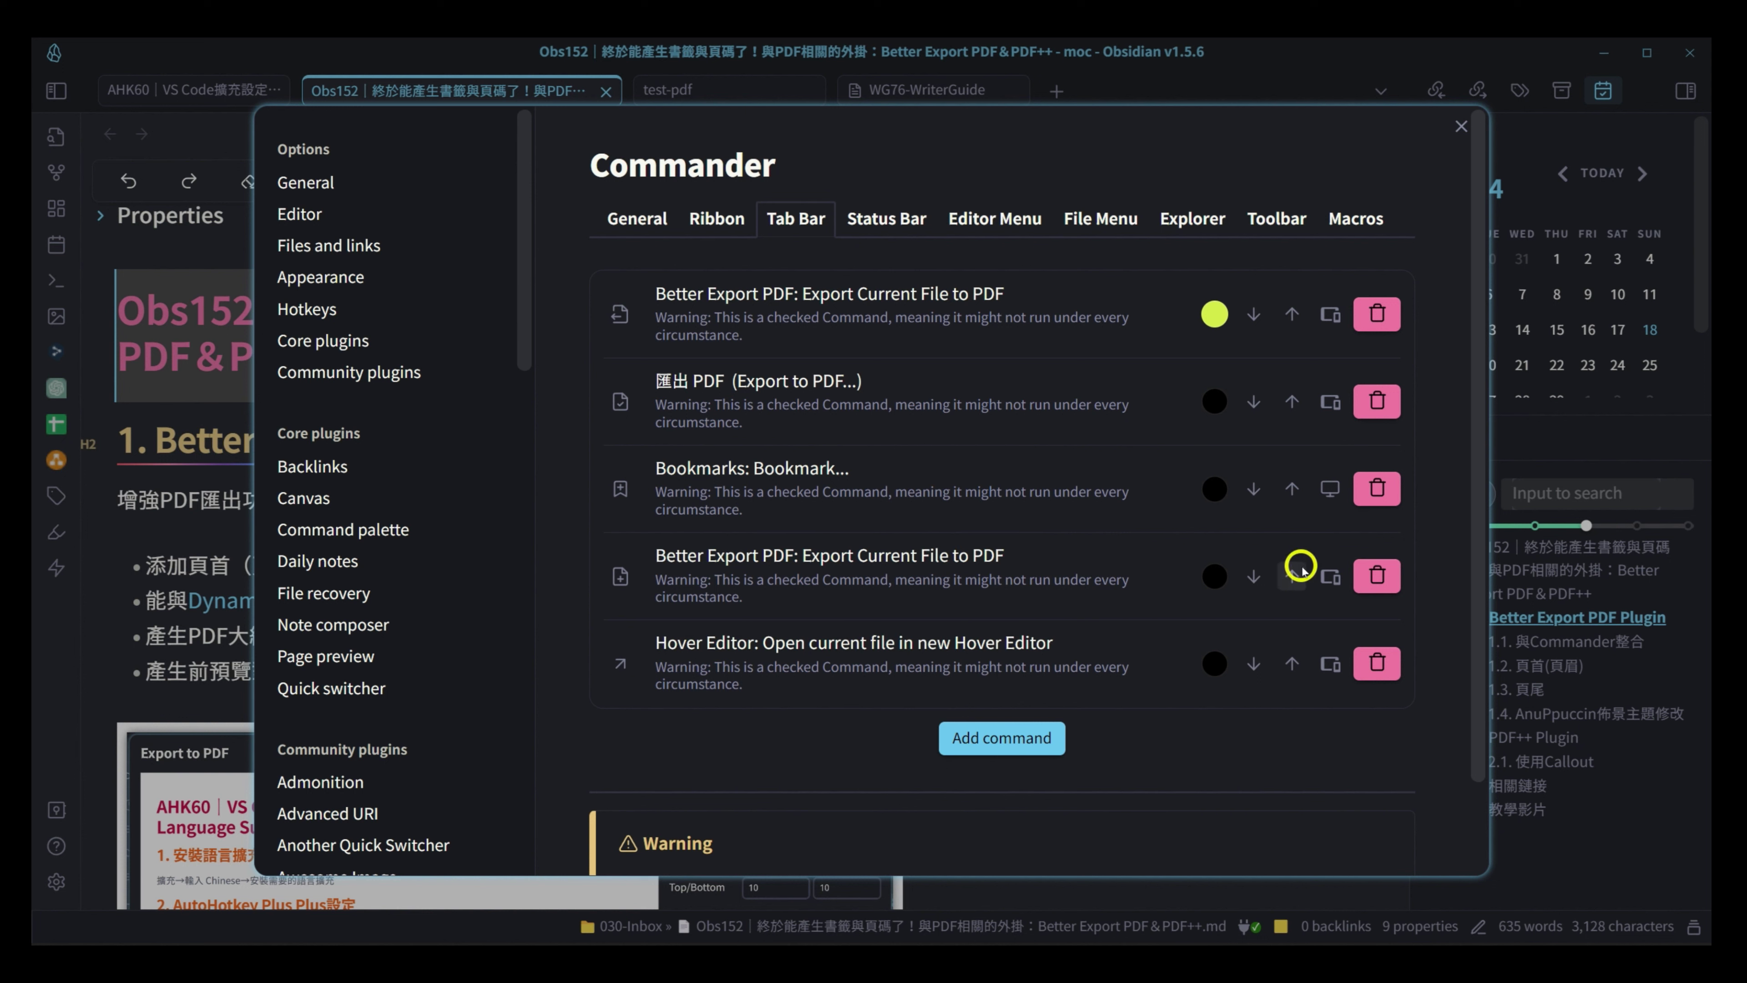
click(1291, 576)
click(1292, 488)
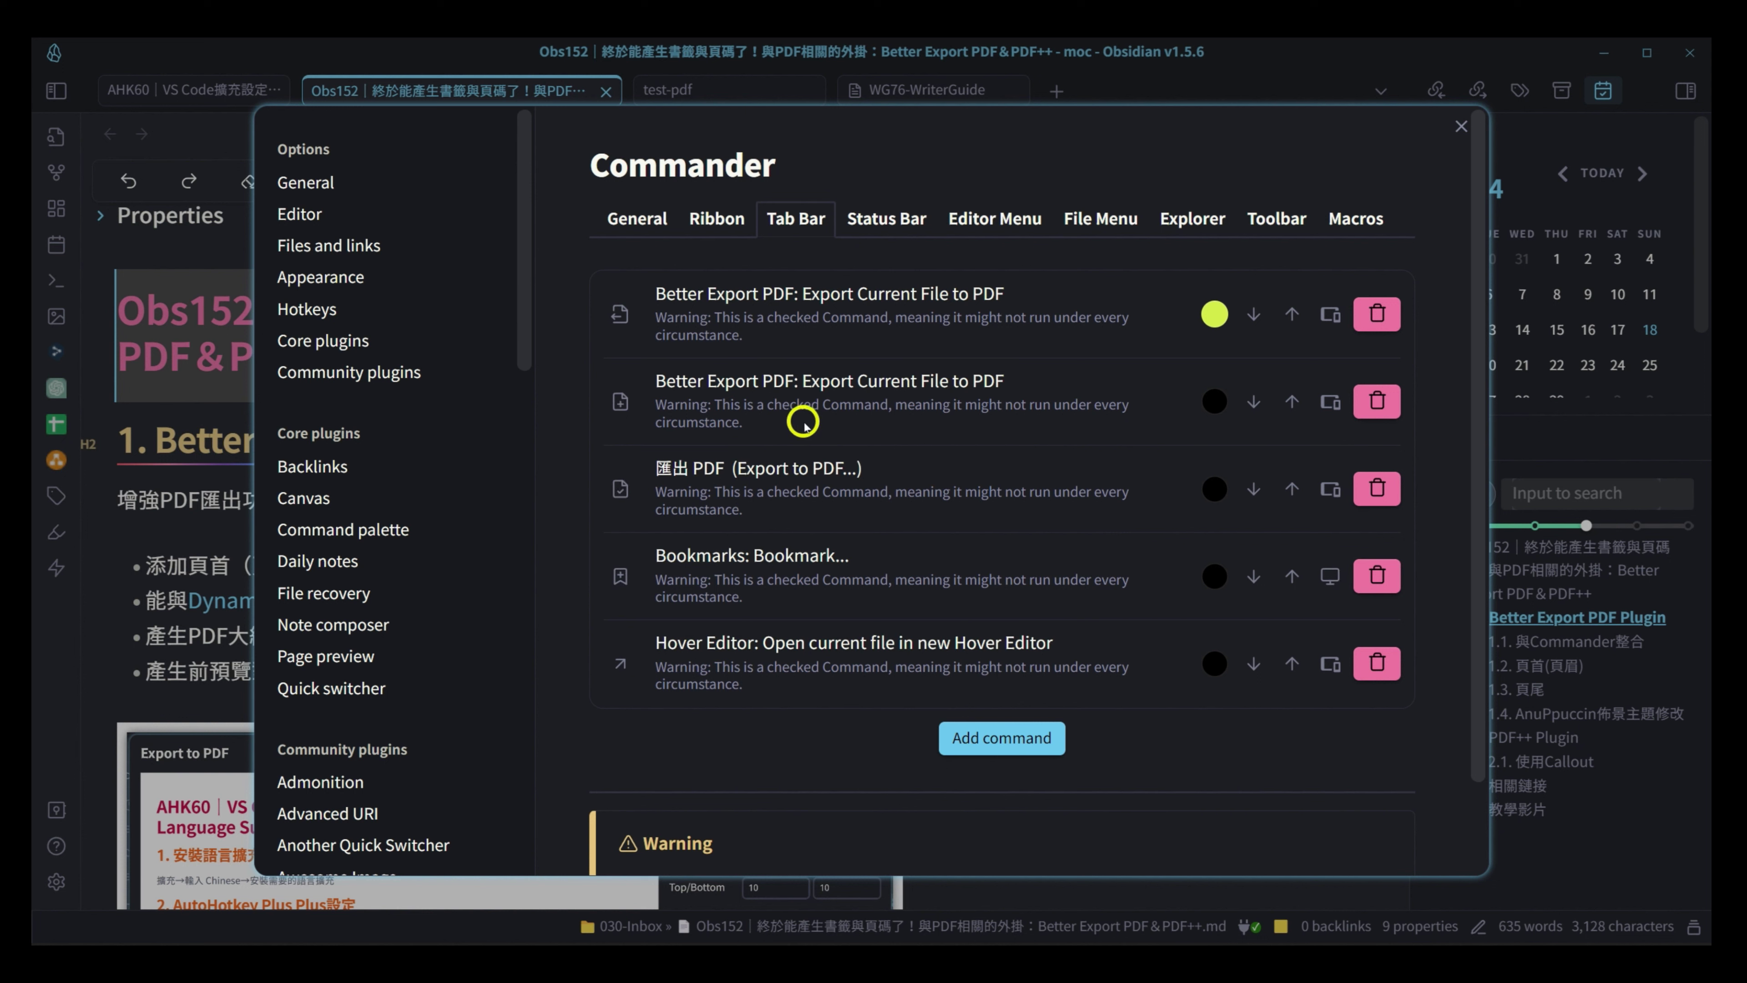
- Set the icon colour of the second Better Export PDF command to red
click(1215, 397)
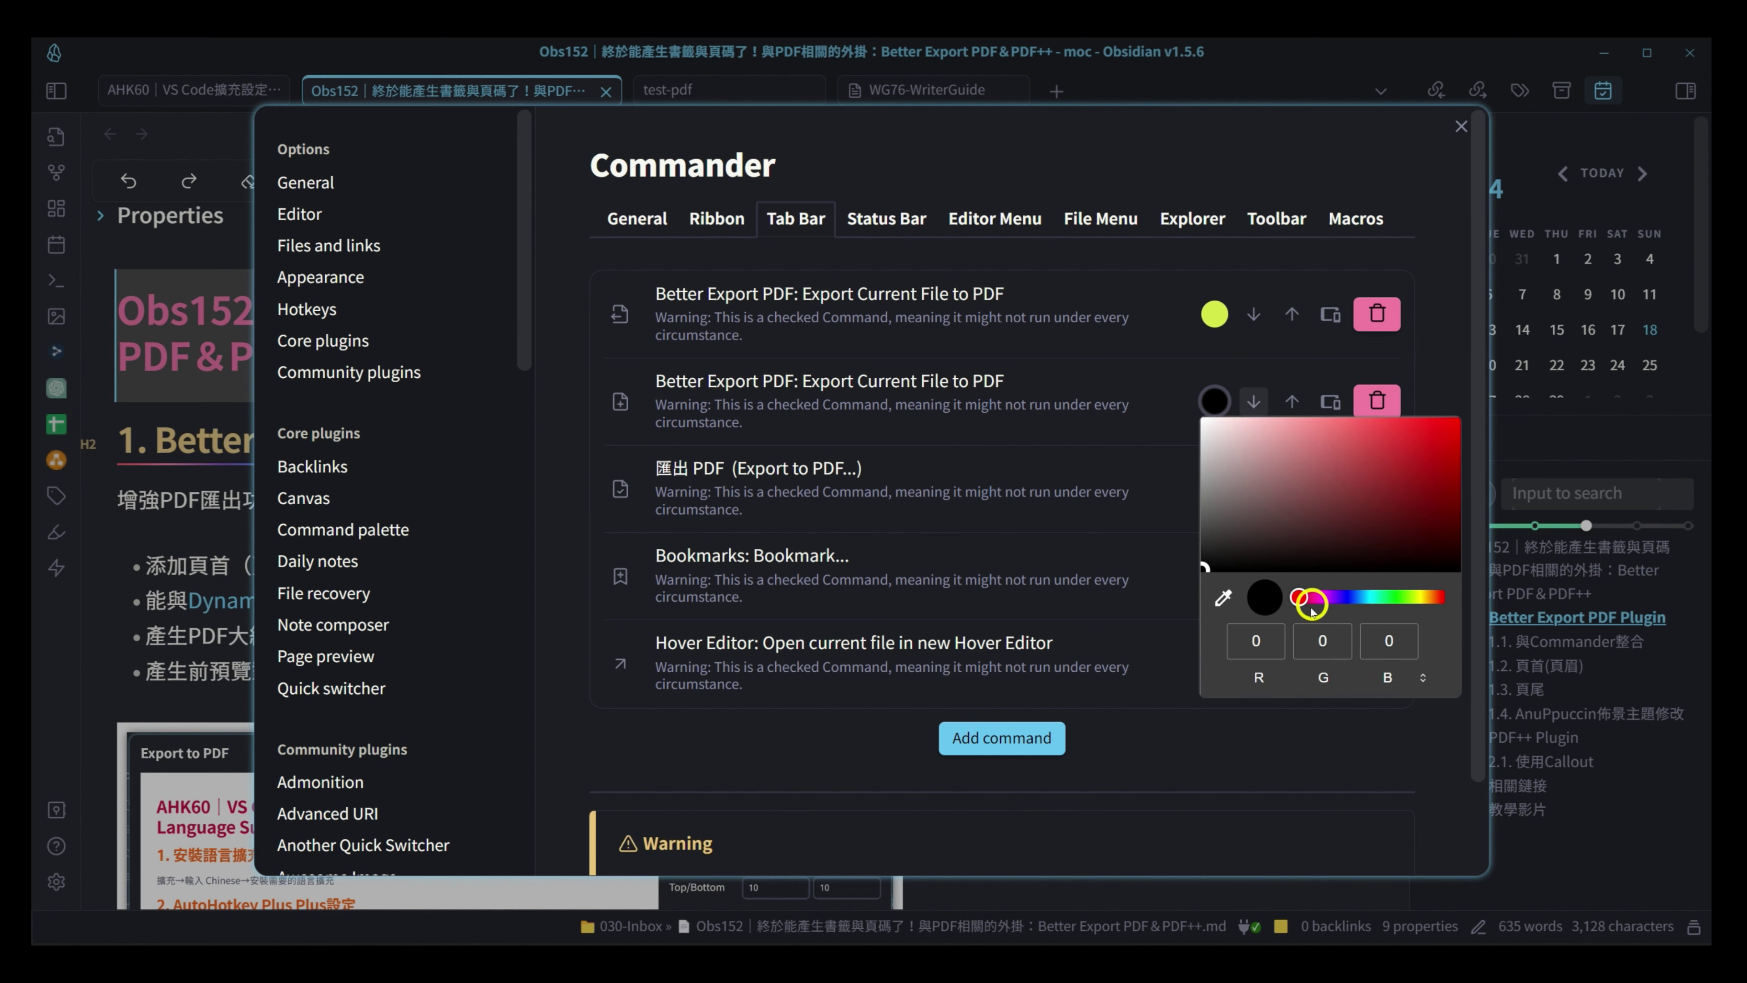
click(1302, 598)
click(995, 651)
scroll(1240, 573, down, 2)
scroll(1241, 564, up, 2)
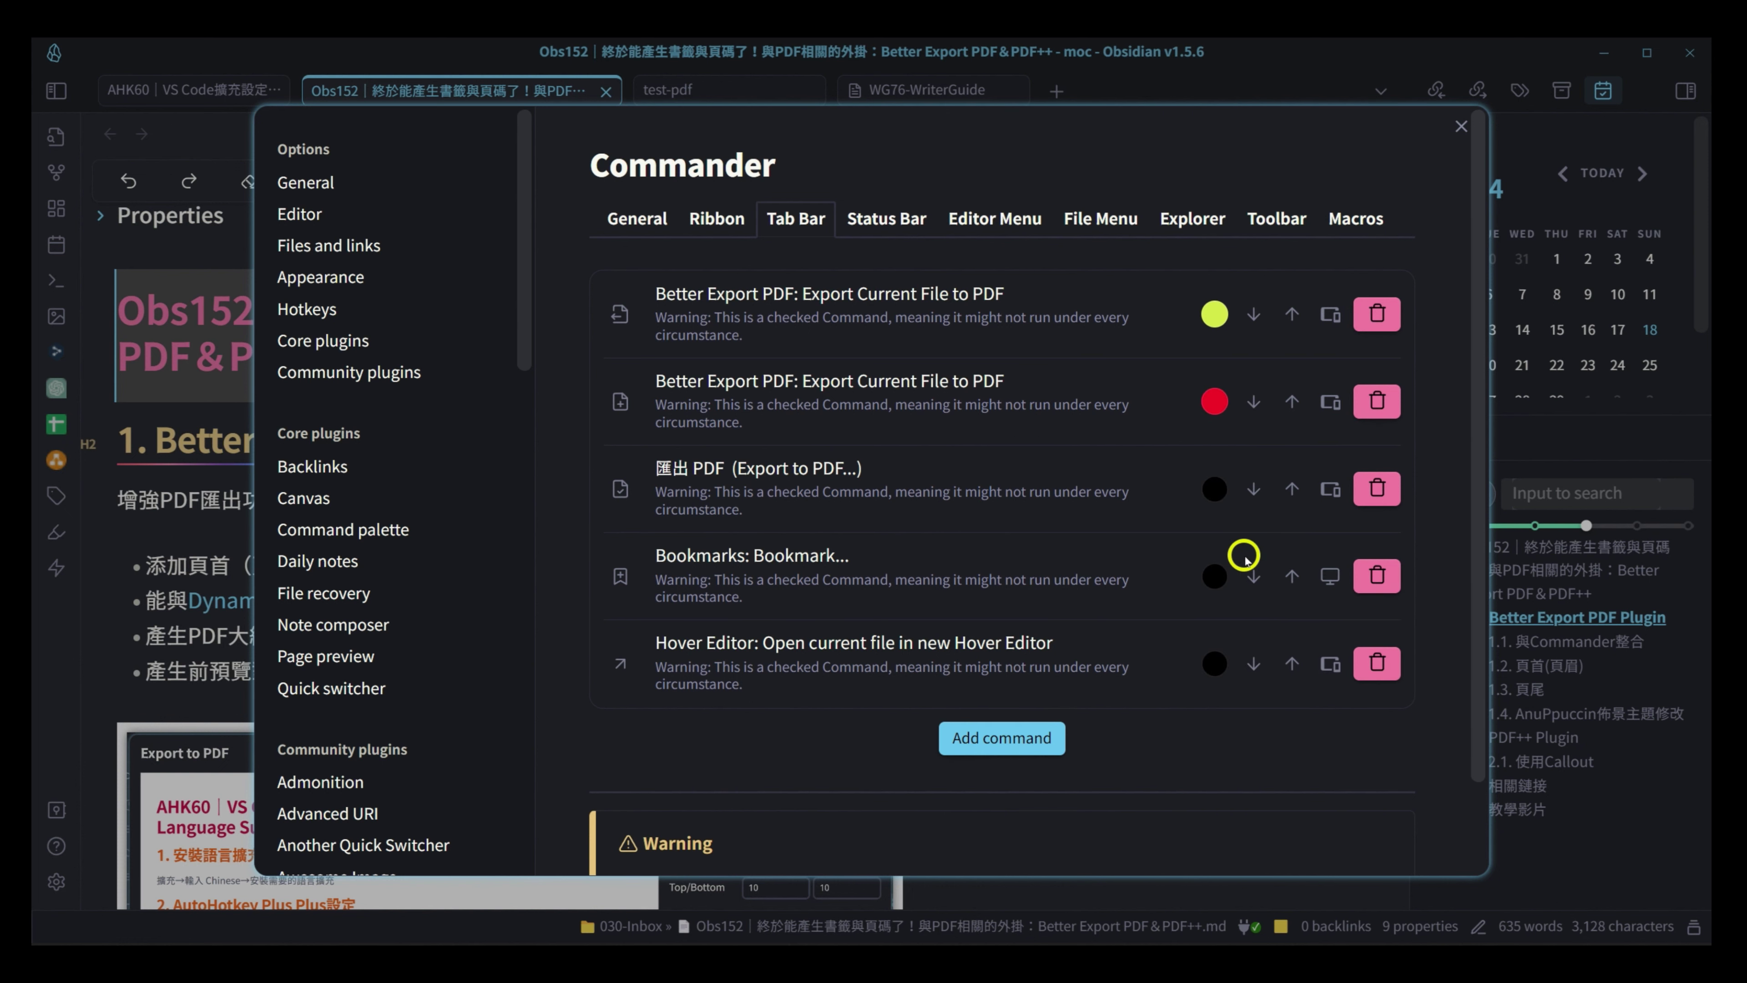
- Close the settings, test the new red export command on the Obs152 note, and dismiss the export dialog
click(1460, 128)
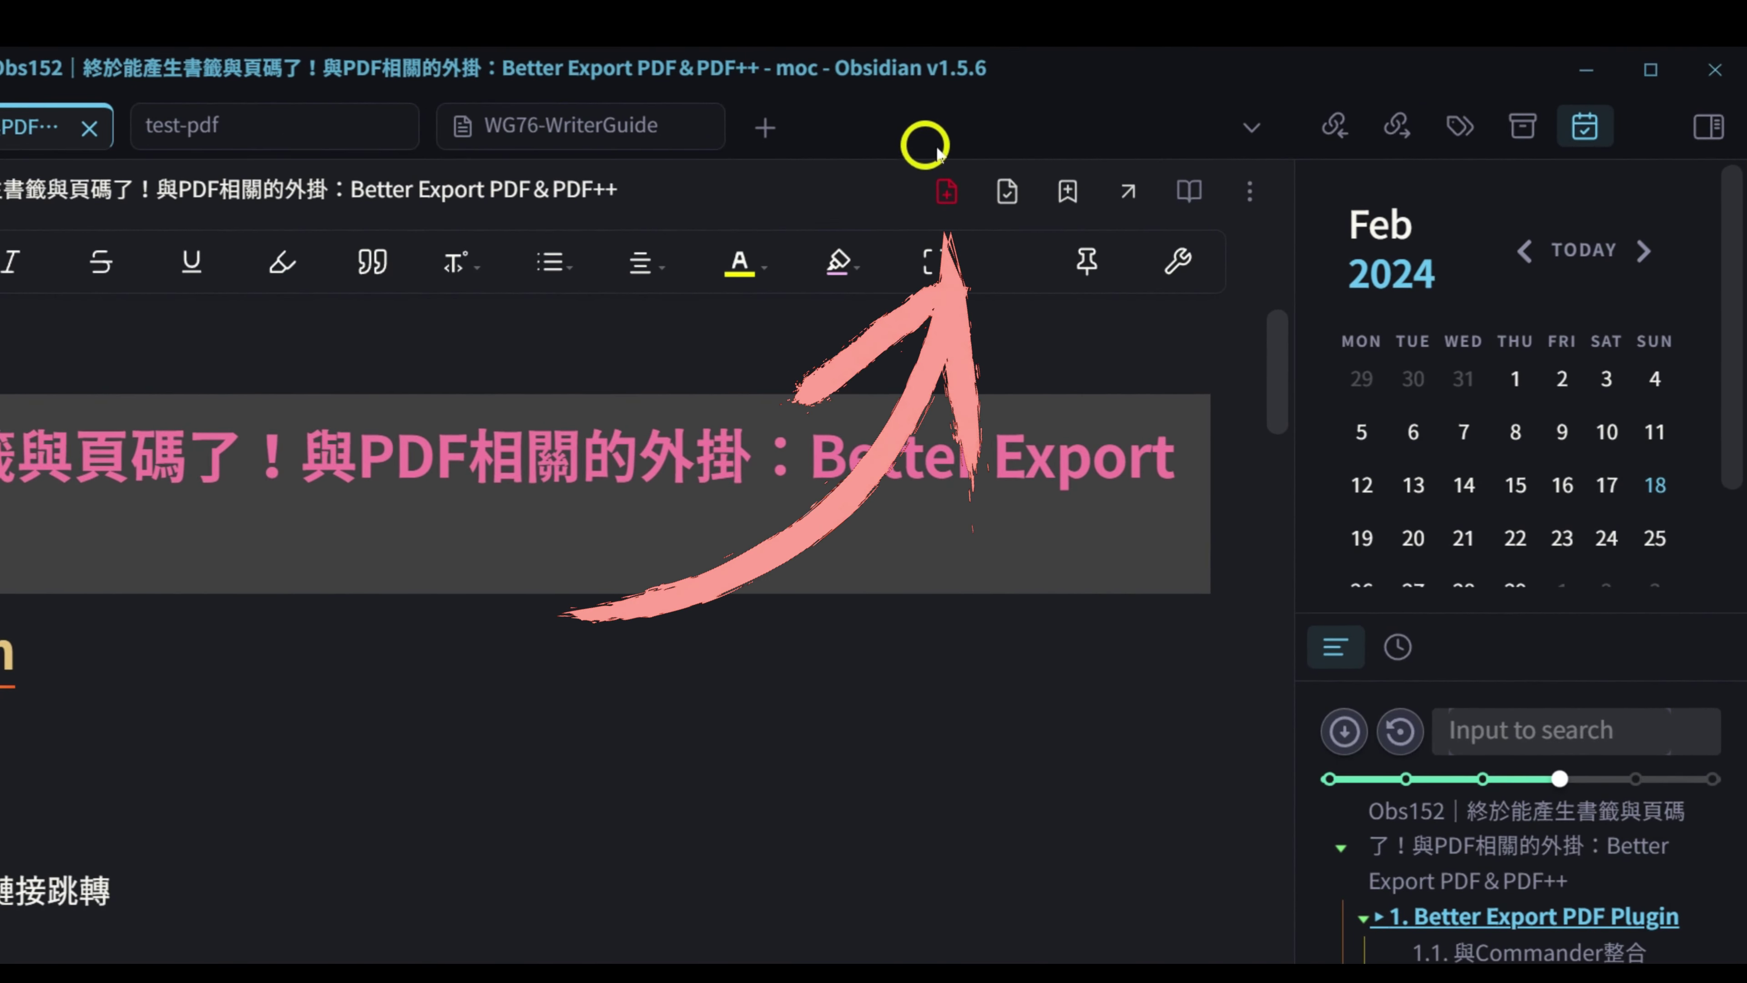
click(946, 192)
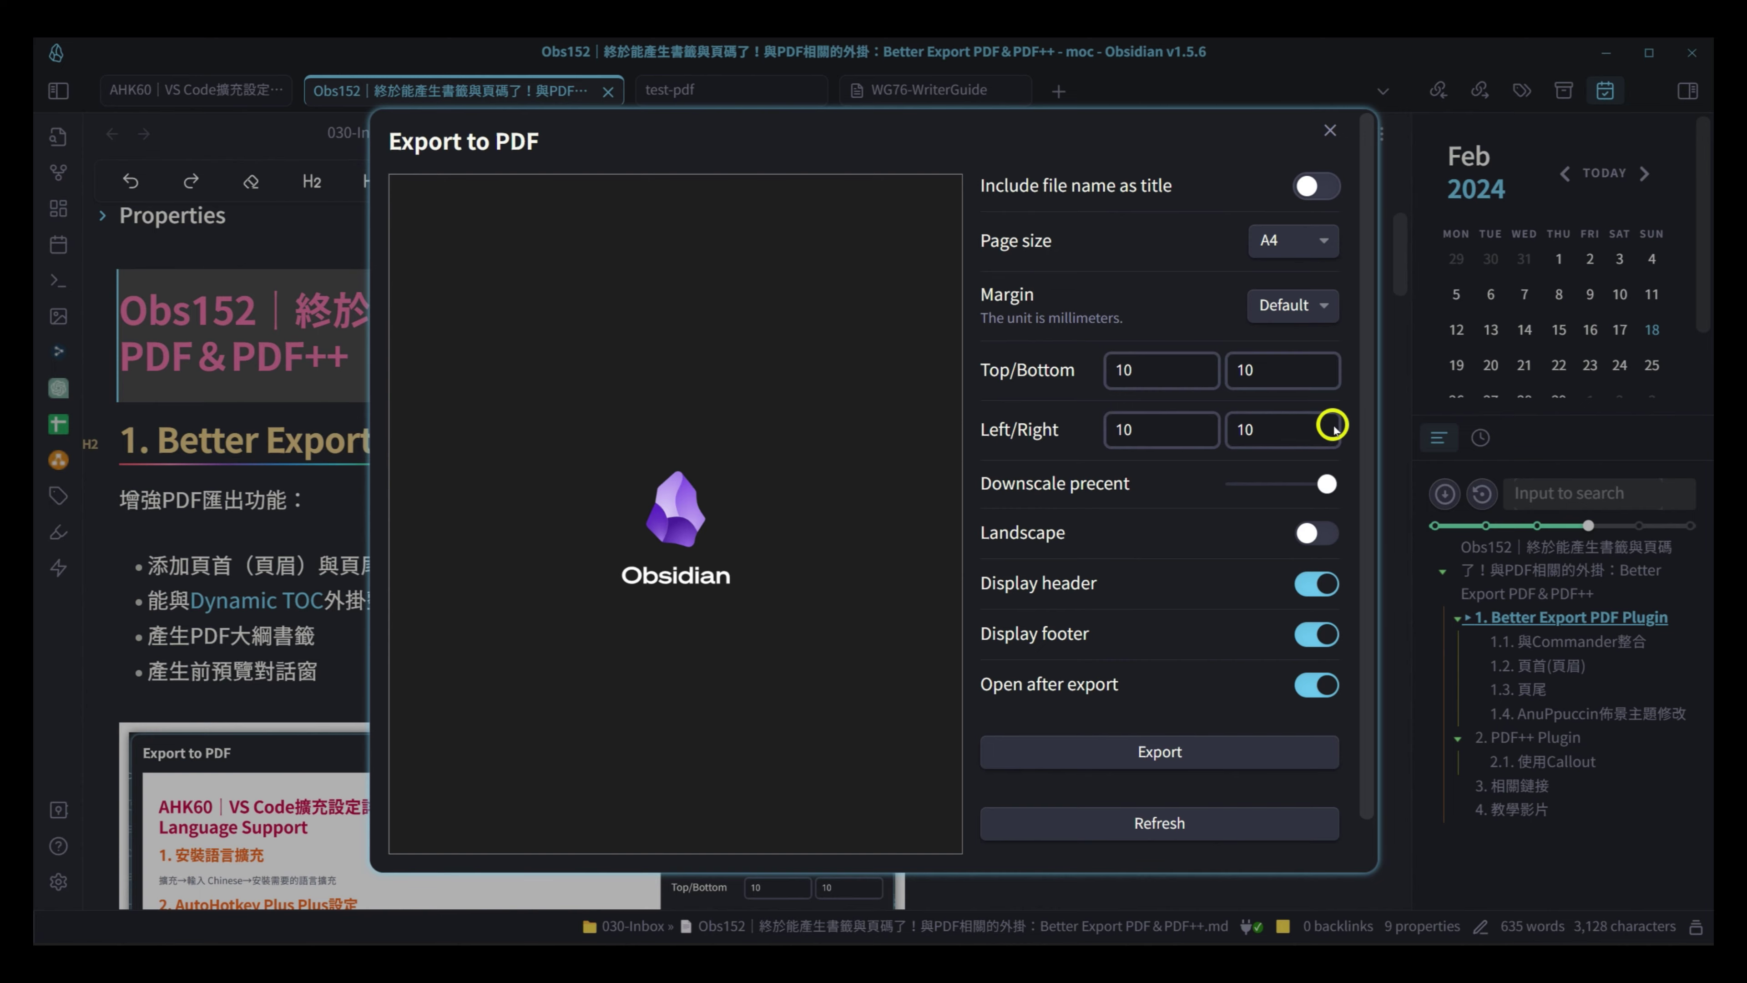
click(1330, 131)
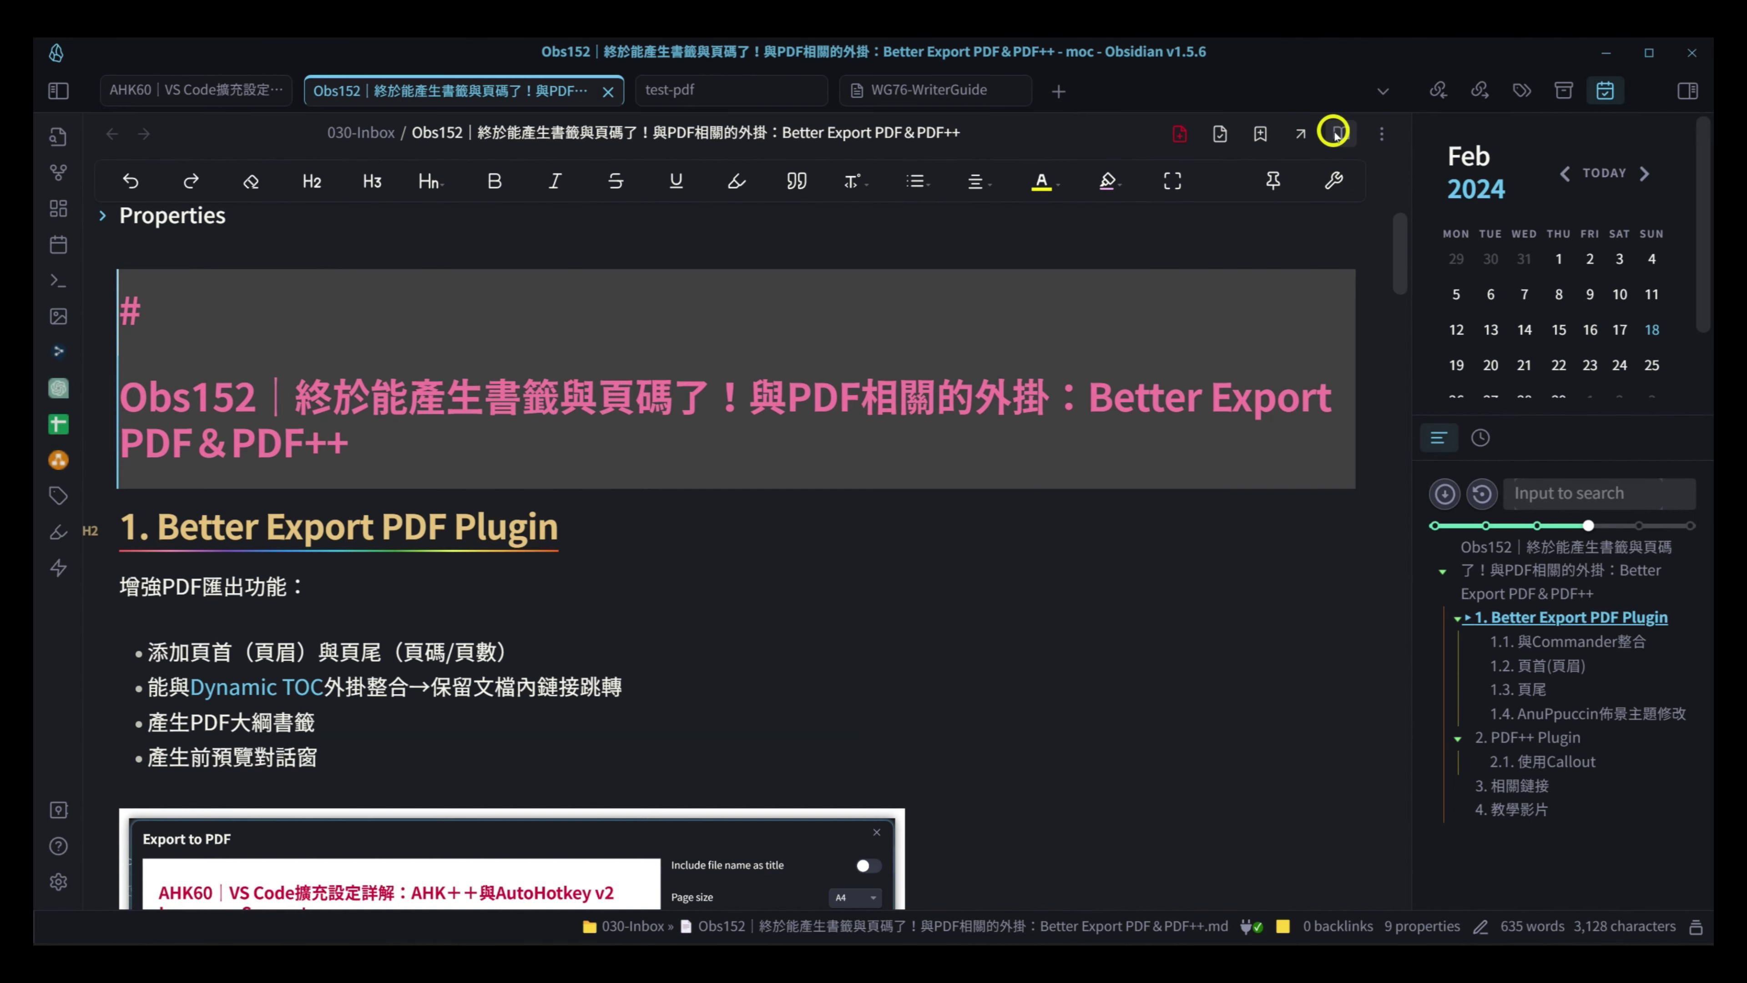
- Examine section 1.4's footer sample and white-background print CSS, and the note in section 2 about installing PDF++ manually or with BRAT
click(1588, 713)
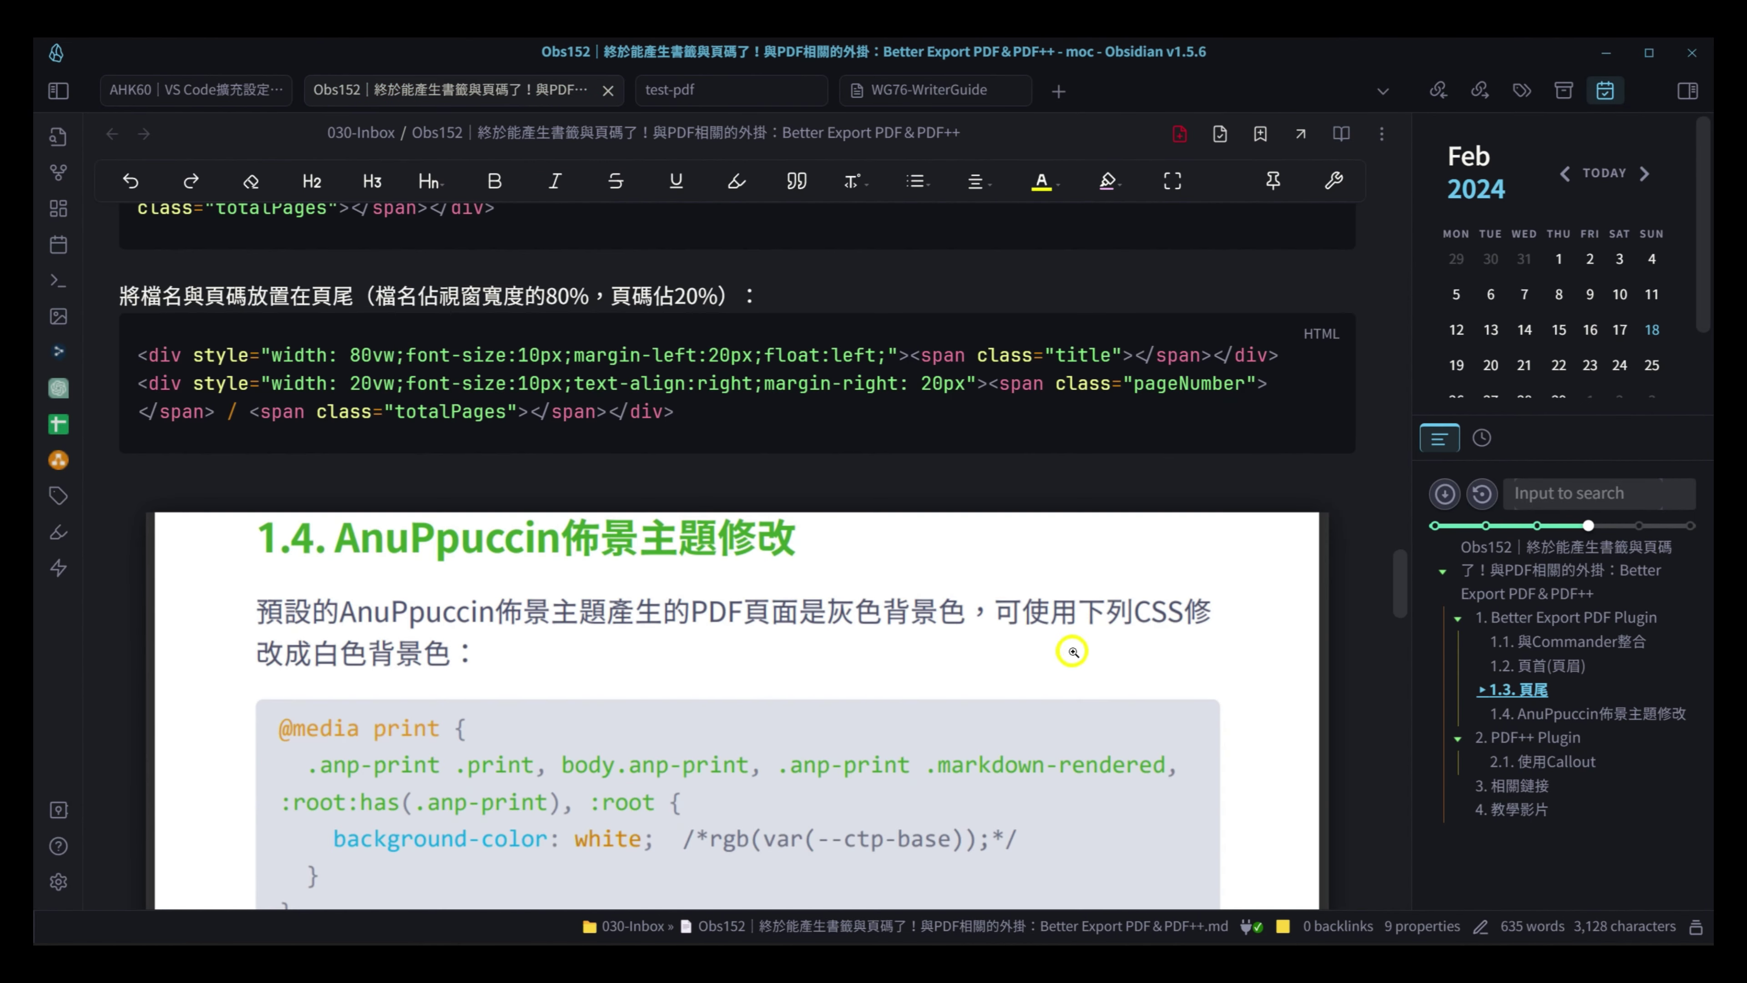
scroll(1071, 651, down, 3)
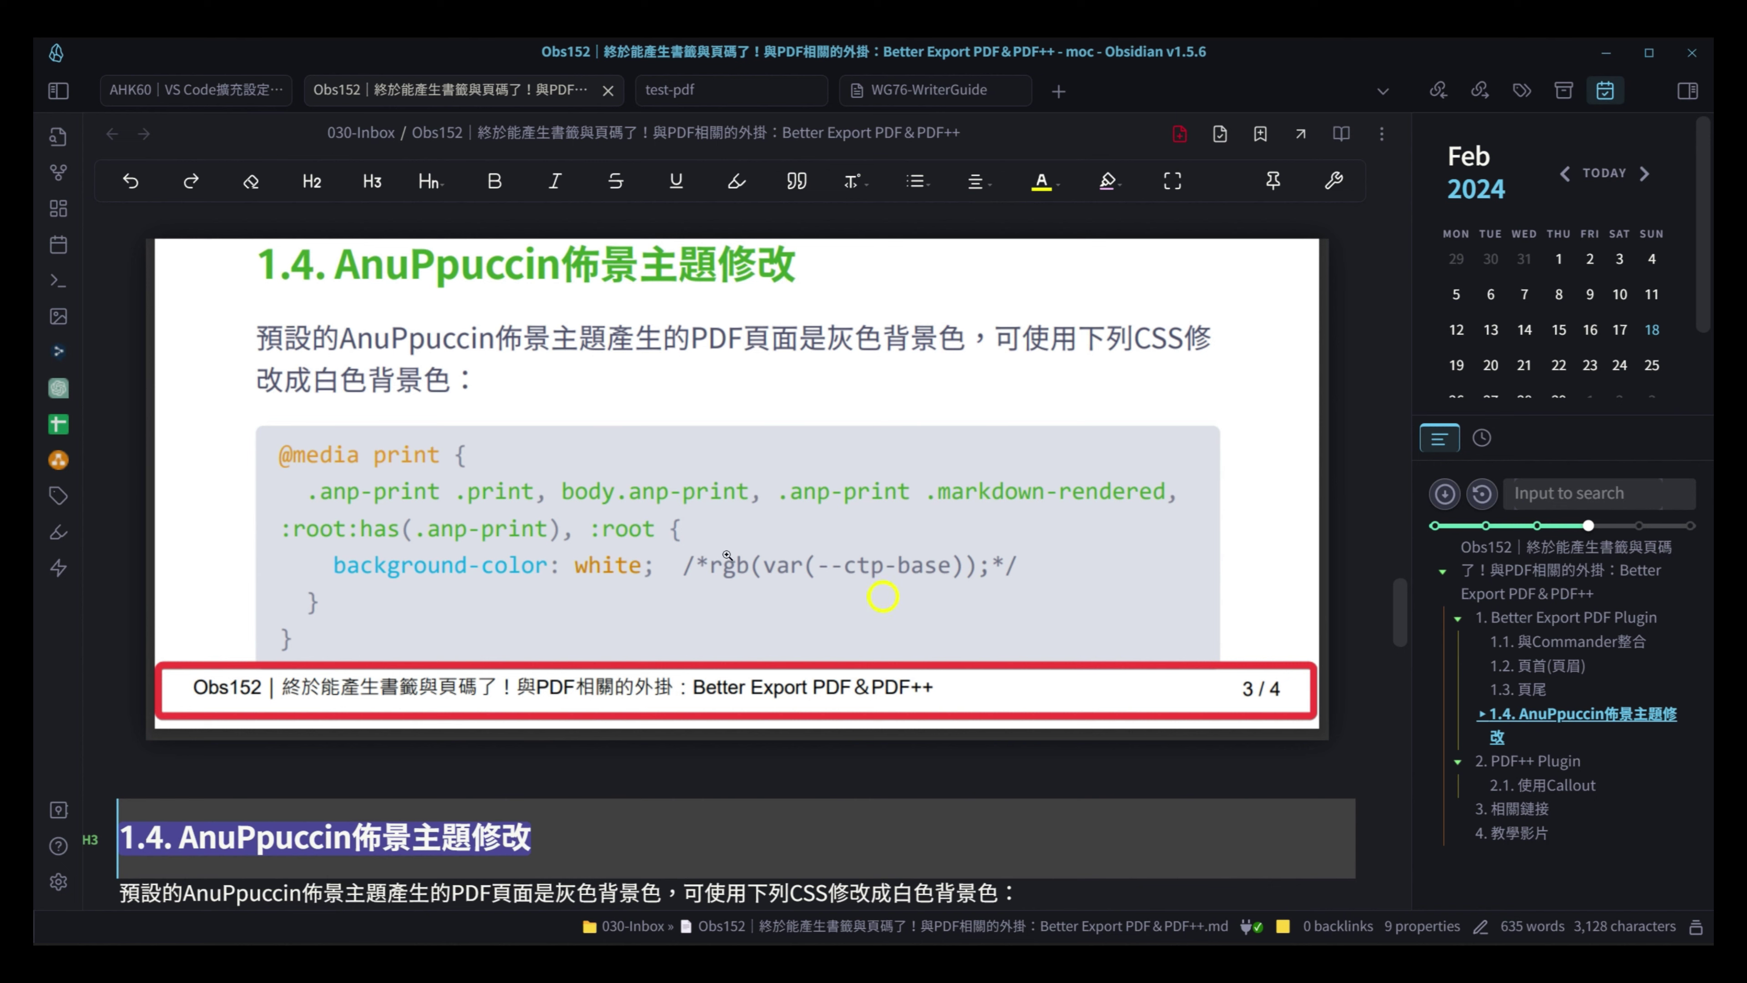
scroll(377, 459, up, 2)
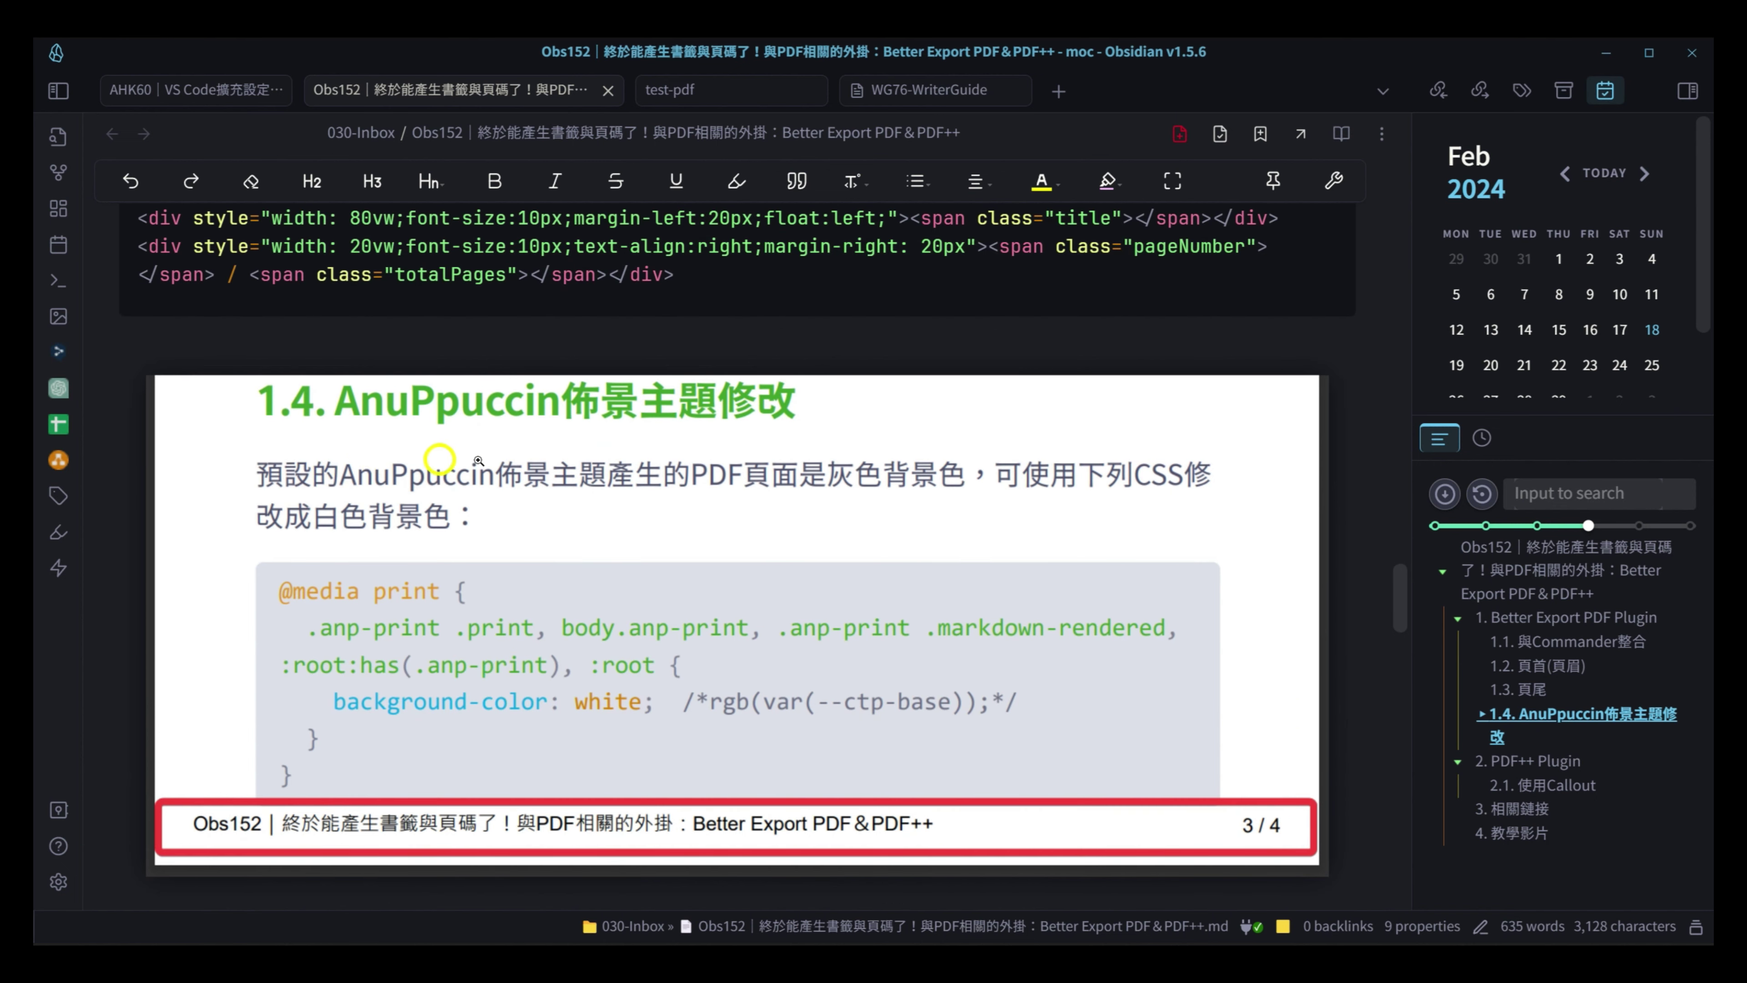
scroll(658, 723, down, 2)
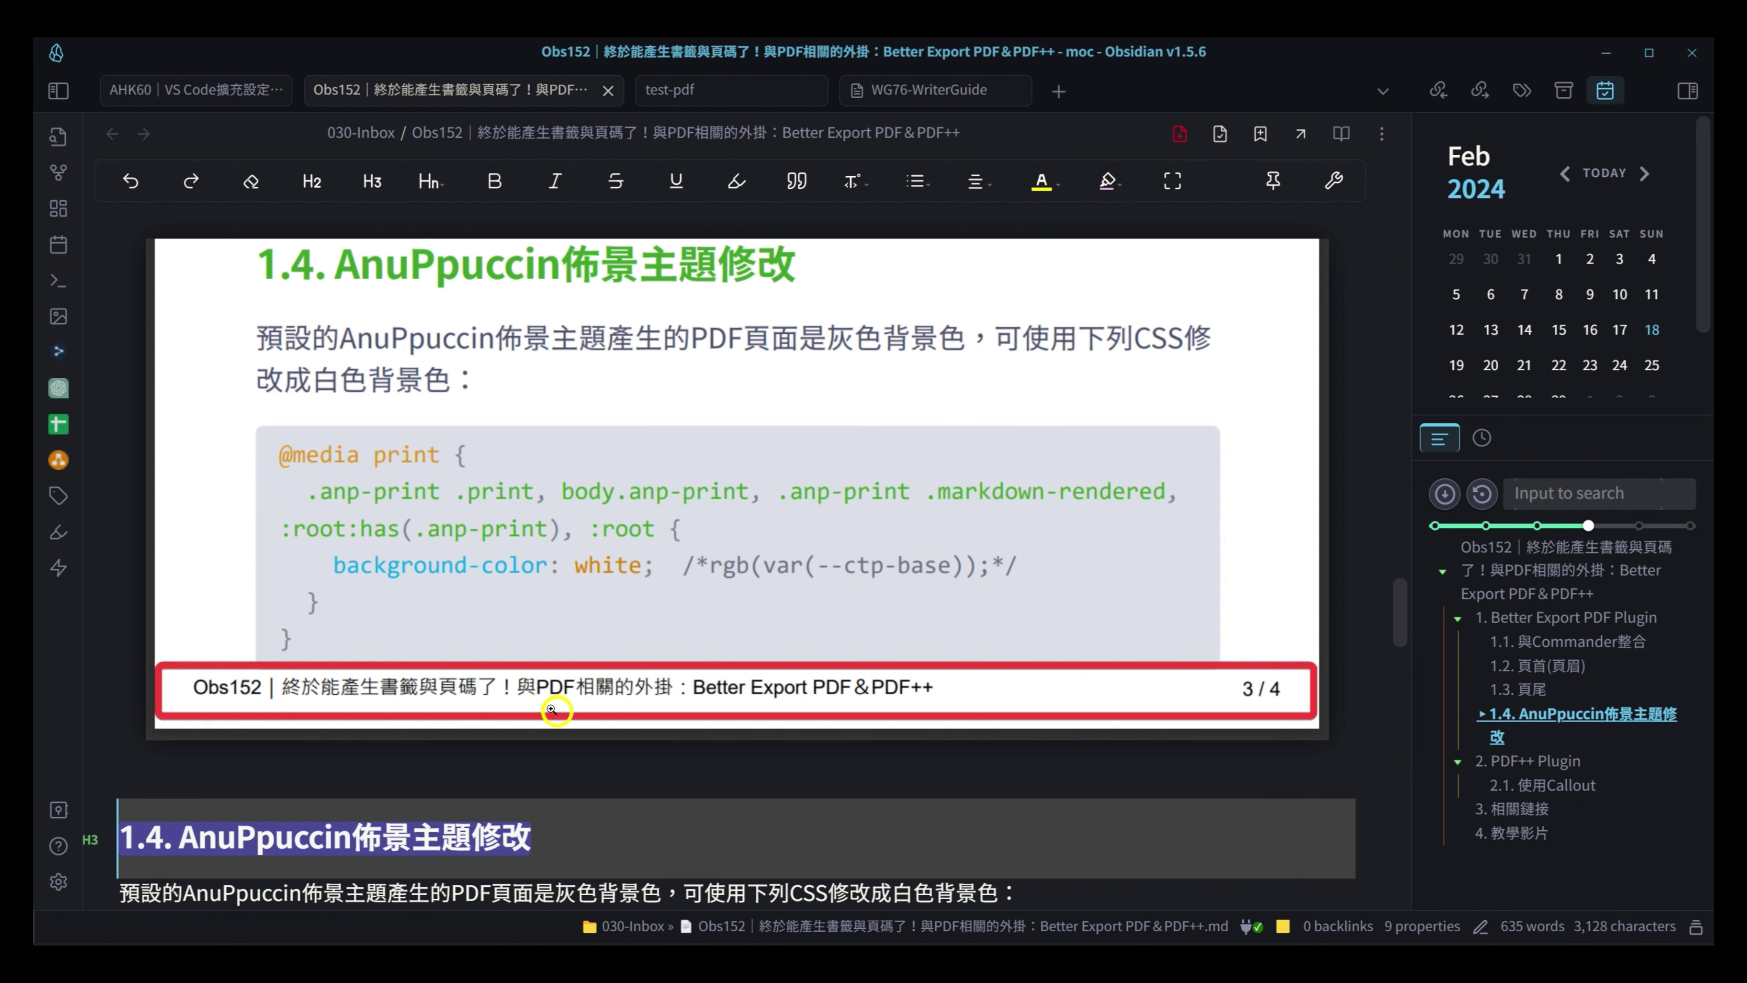
scroll(946, 370, down, 6)
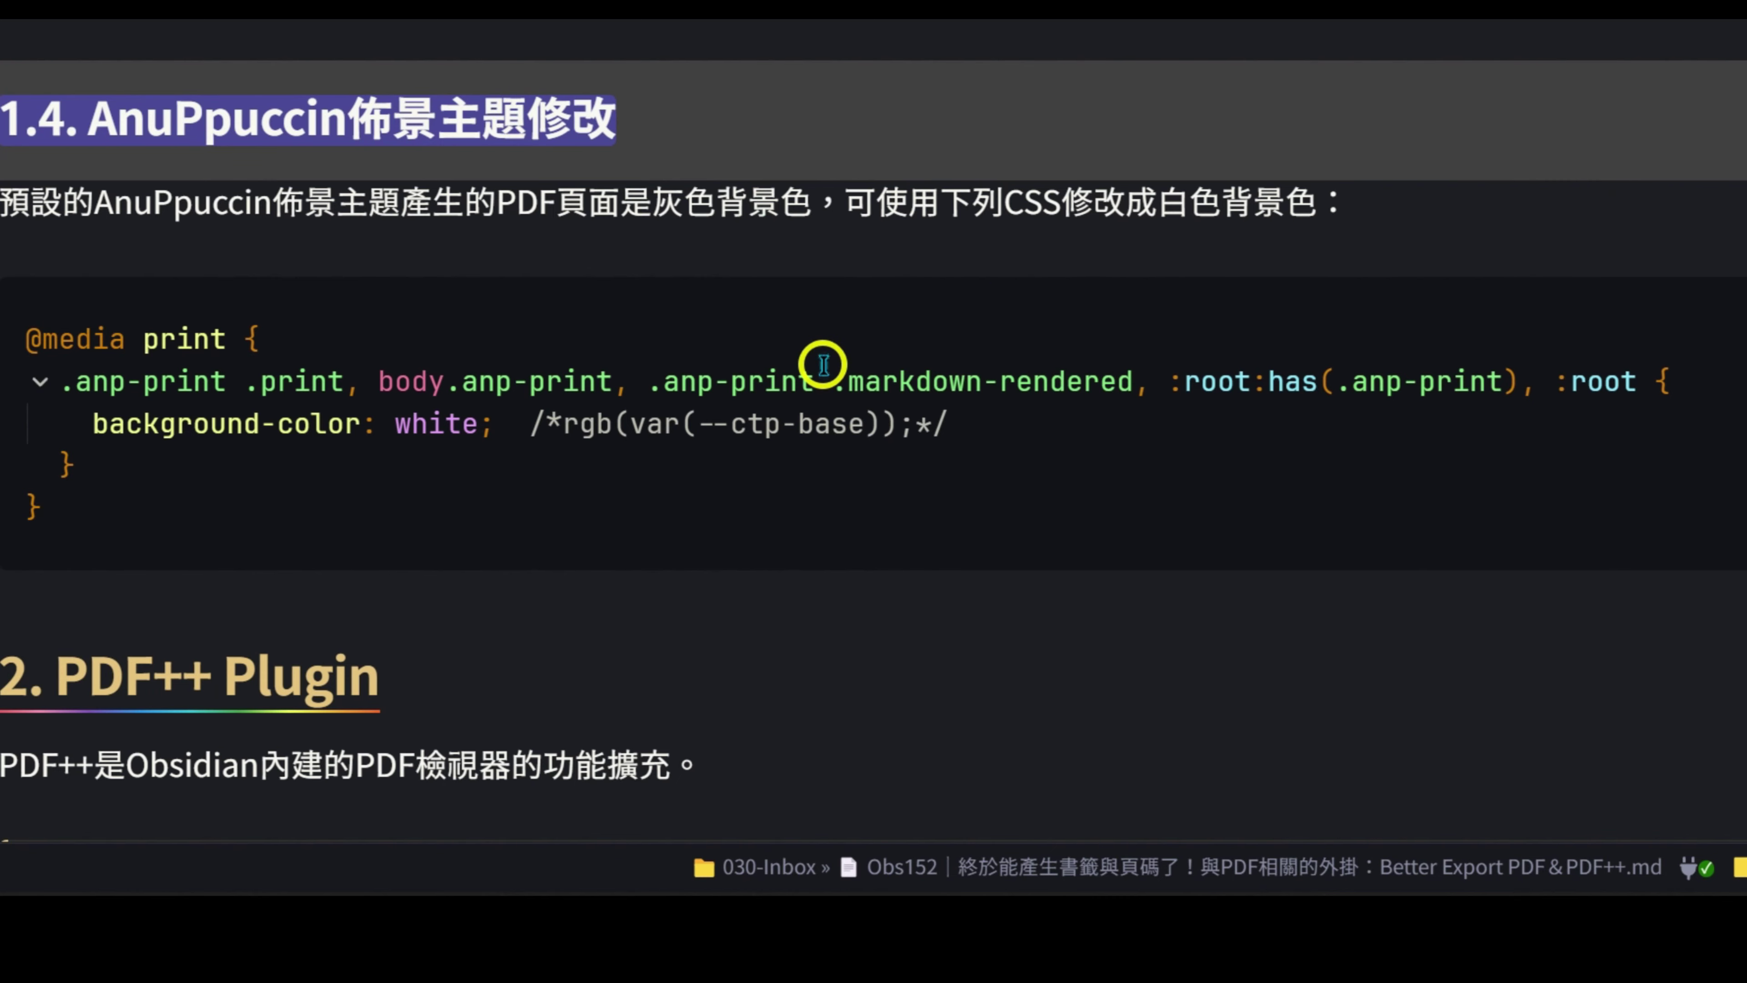
scroll(823, 364, down, 8)
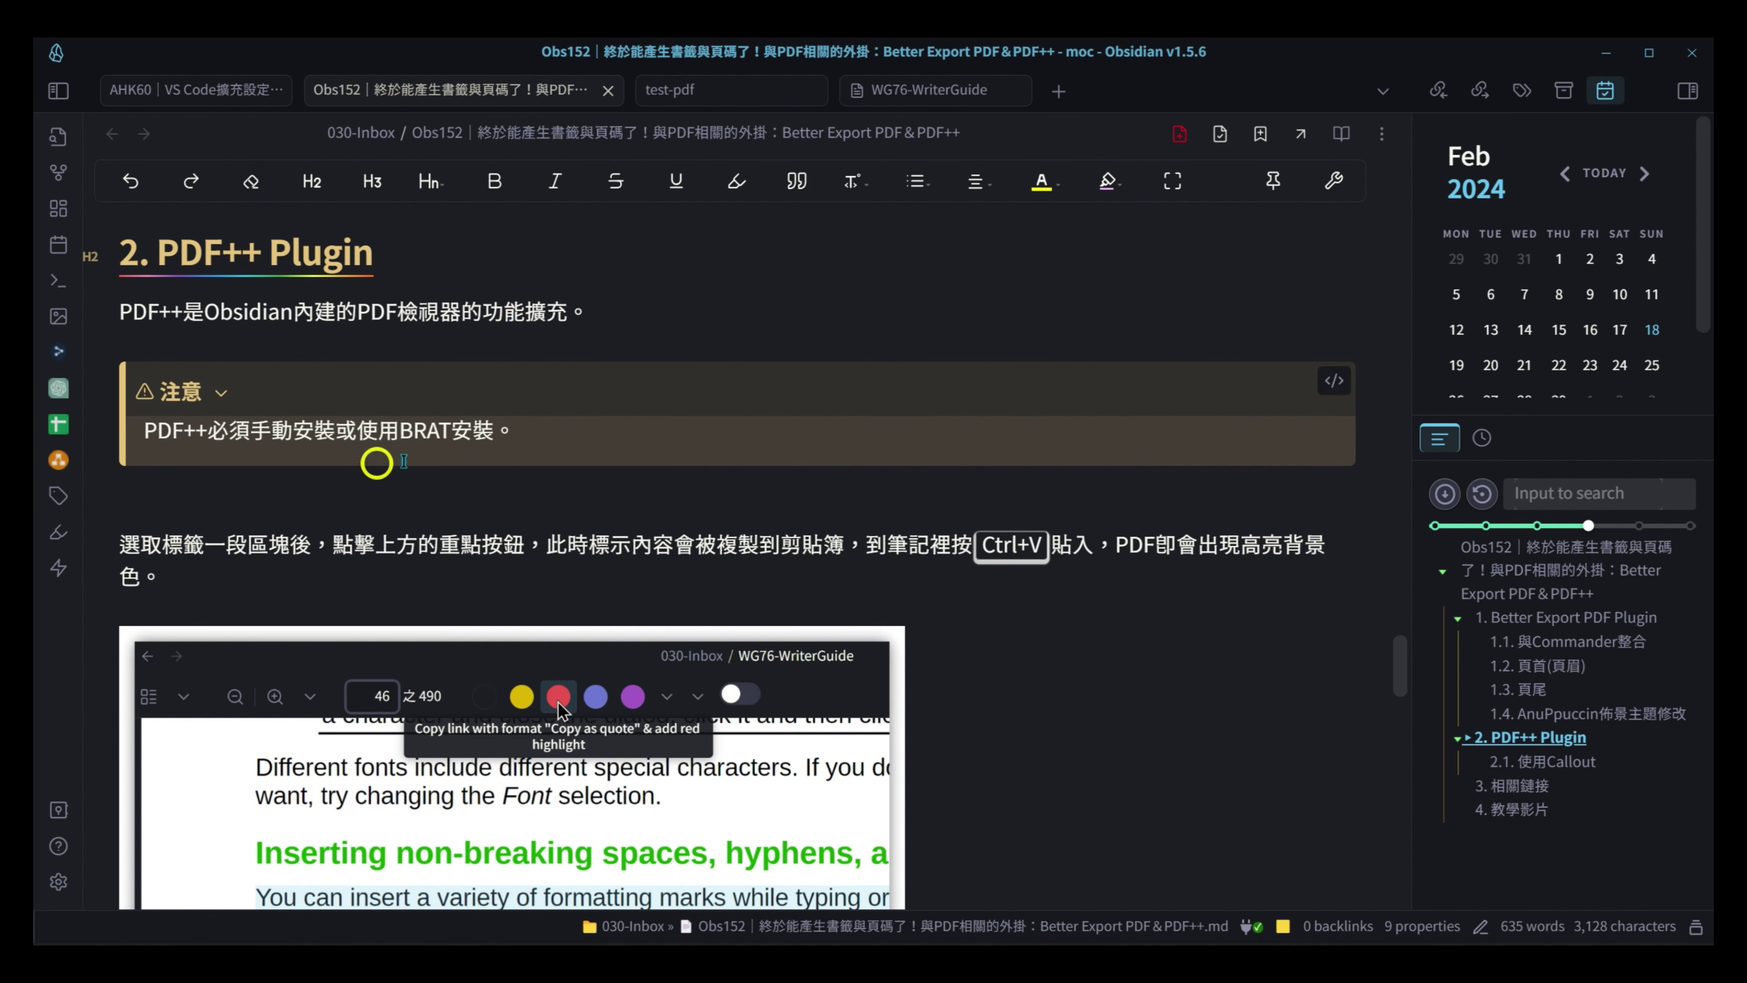
drag(248, 432, 454, 434)
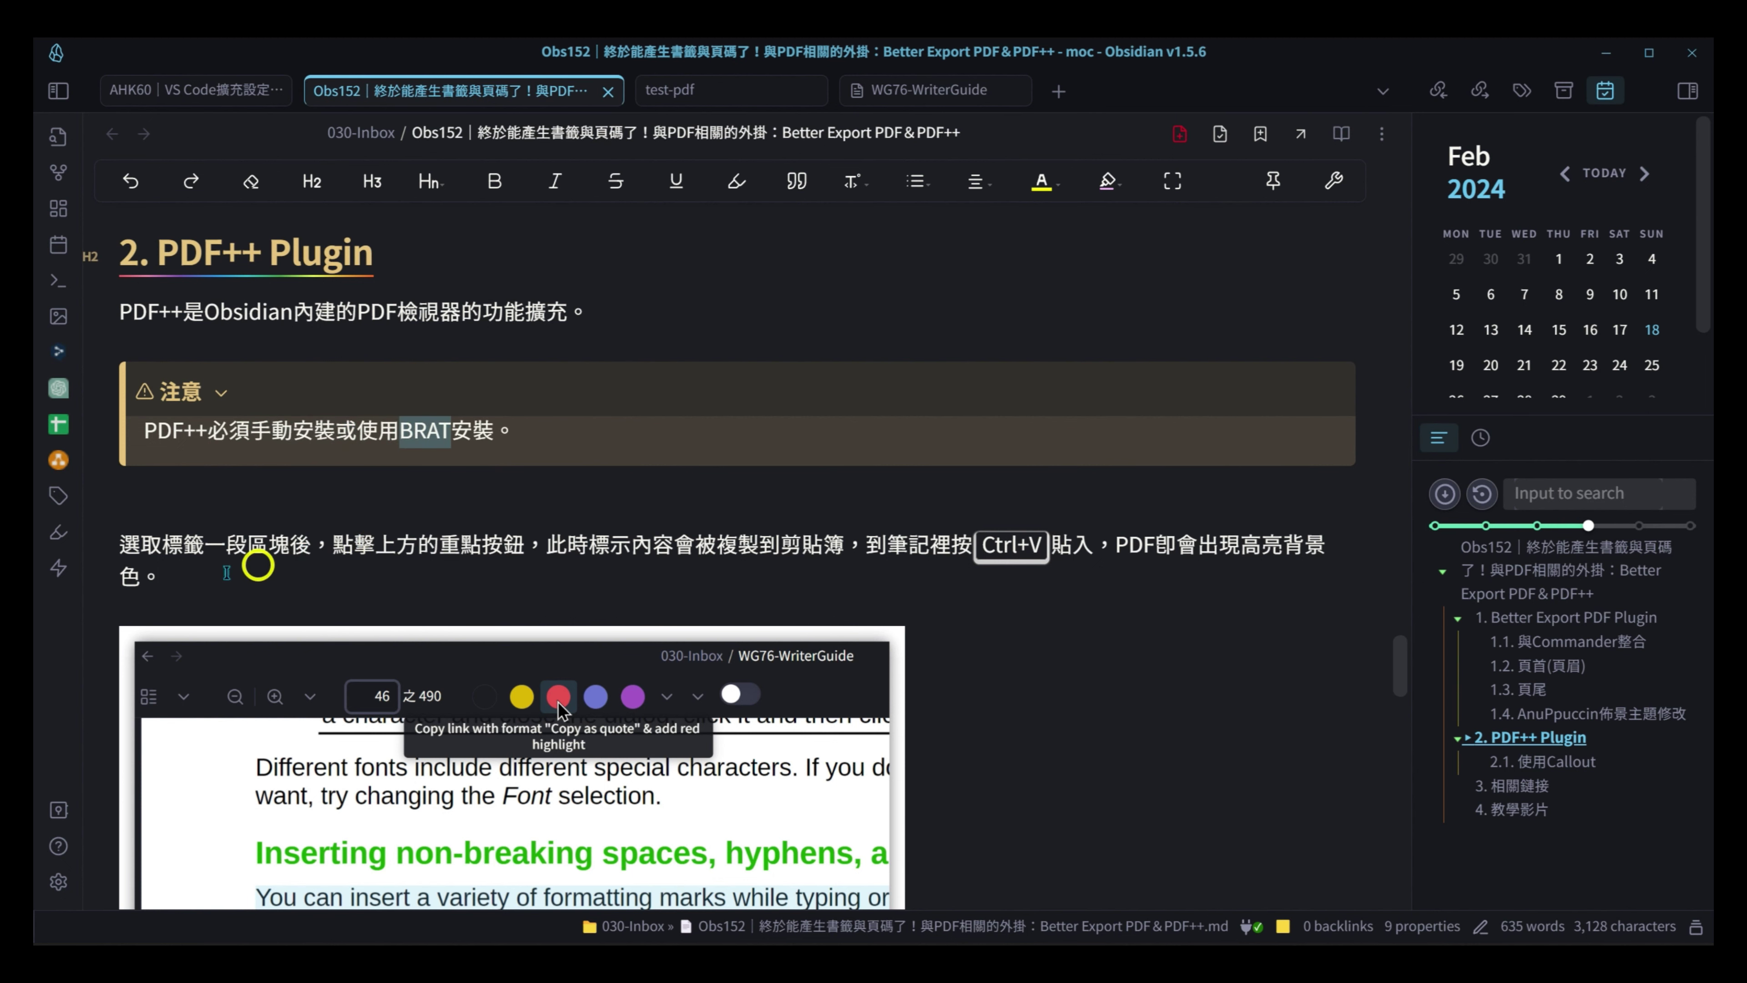
- Find PDF++ among the installed community plugins and open its settings
click(59, 882)
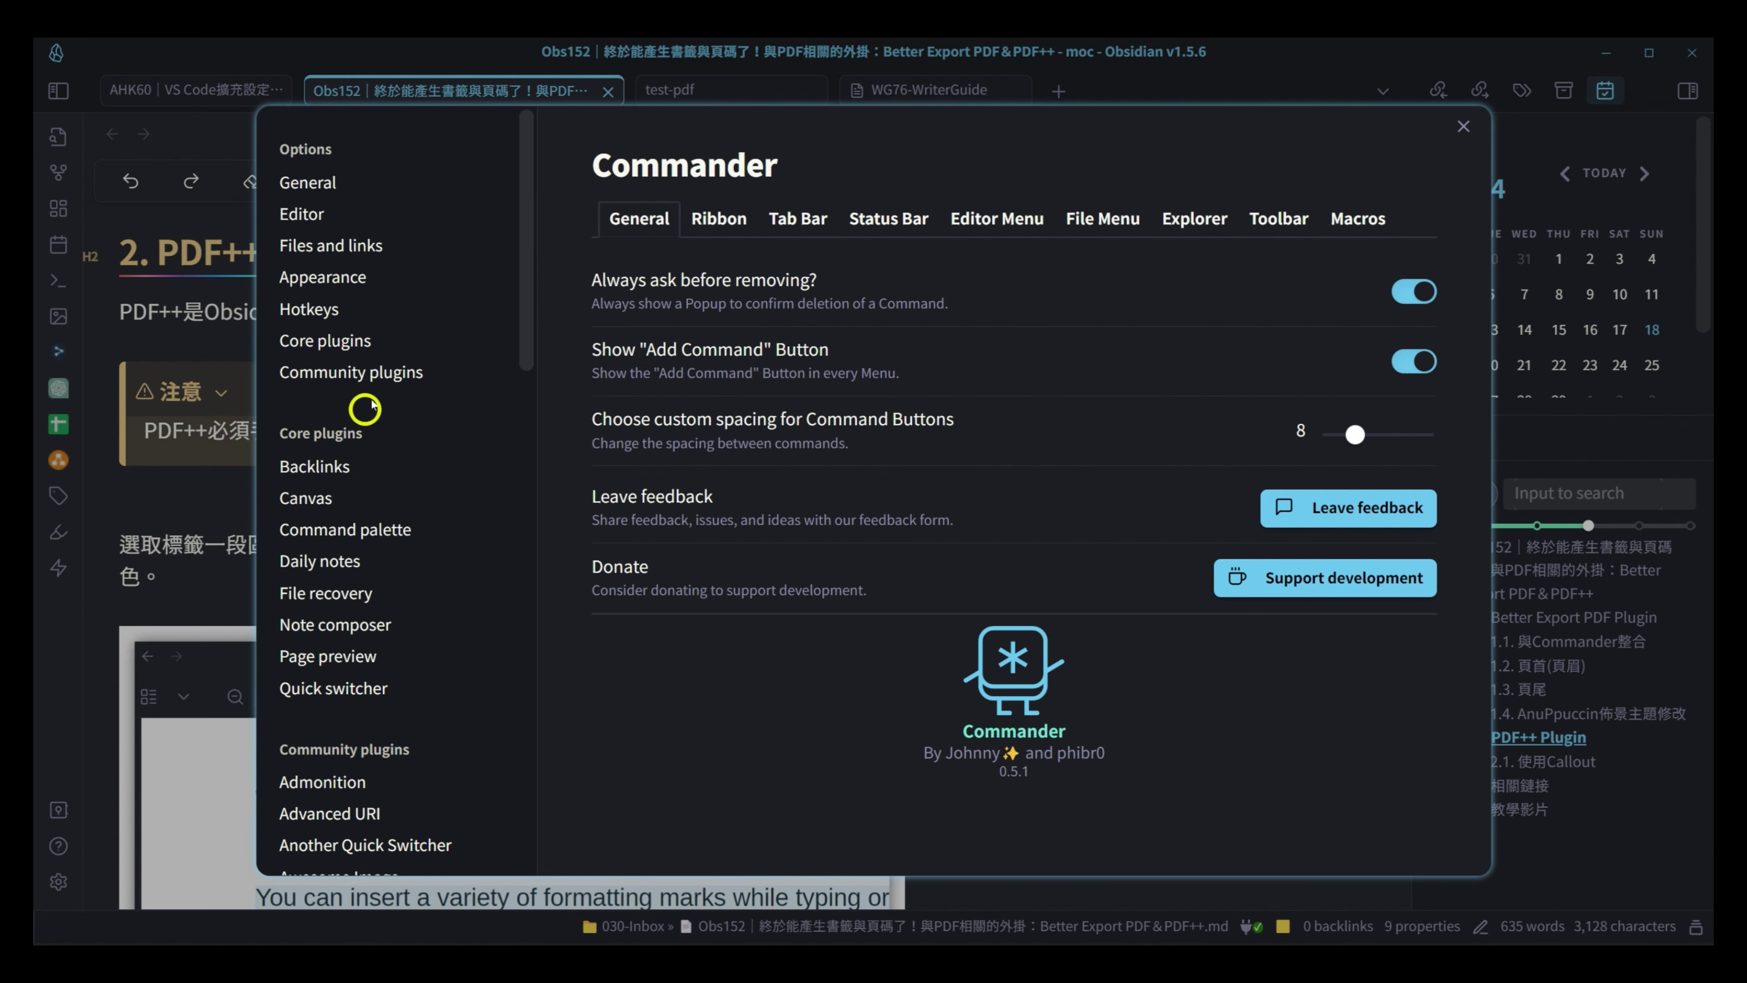
click(354, 375)
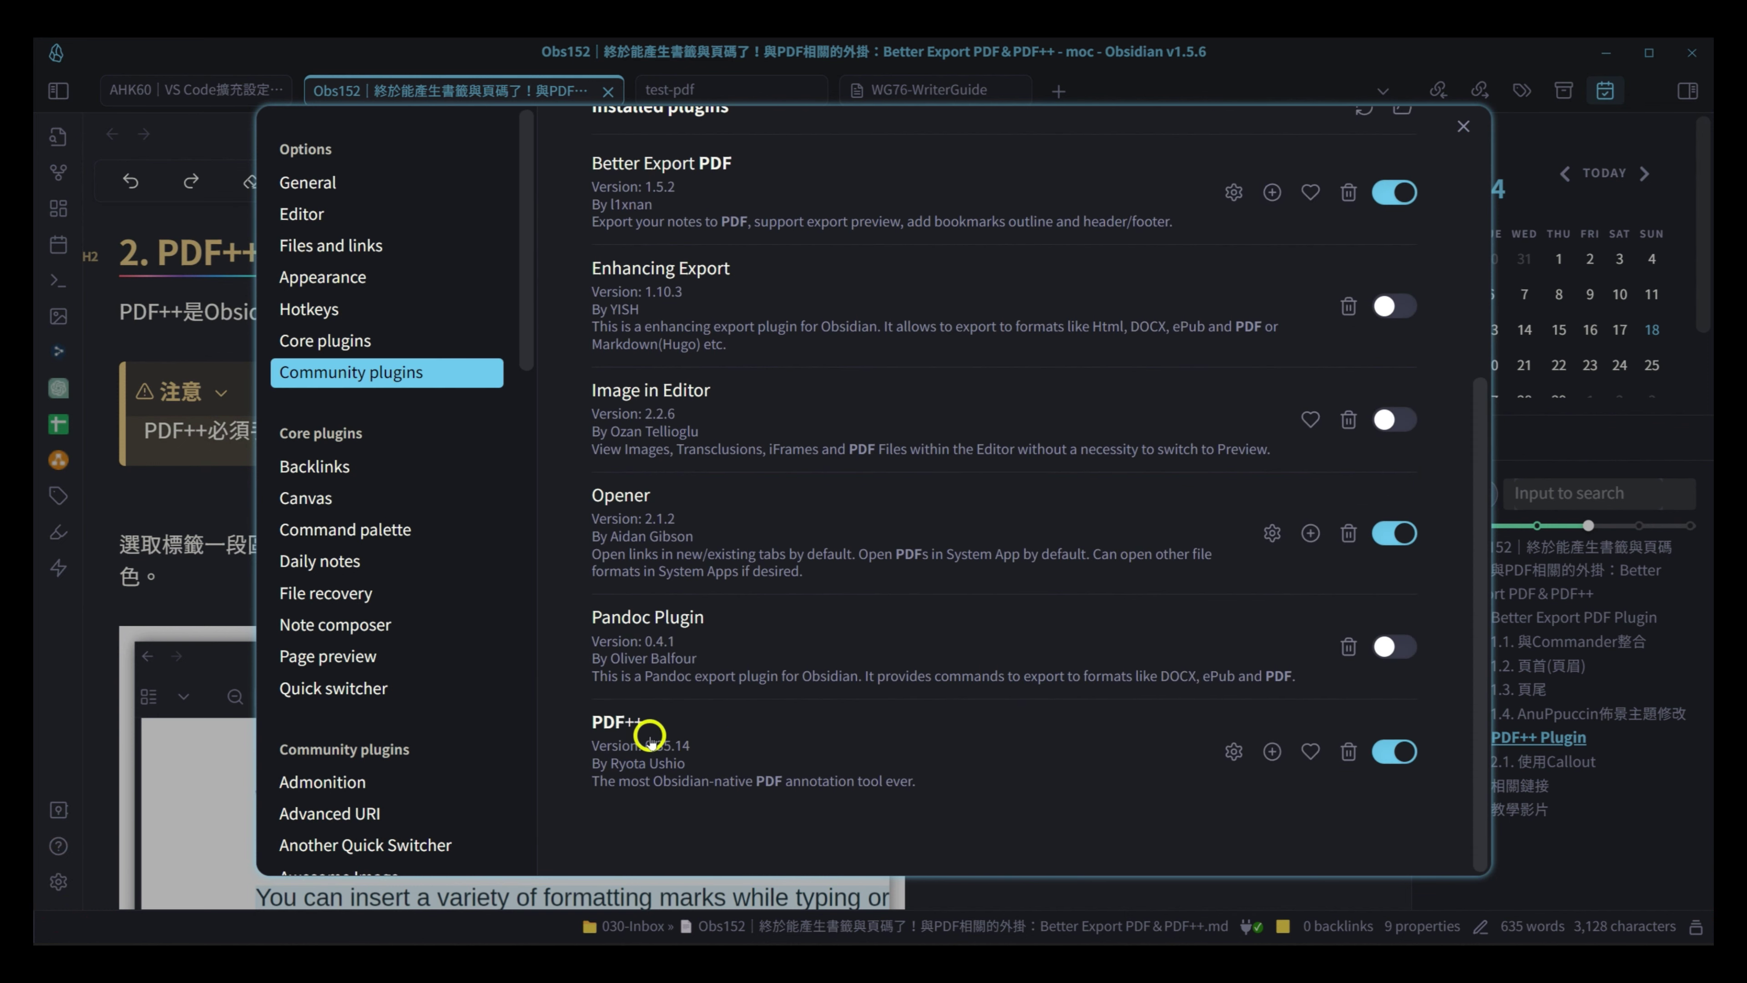
click(1234, 753)
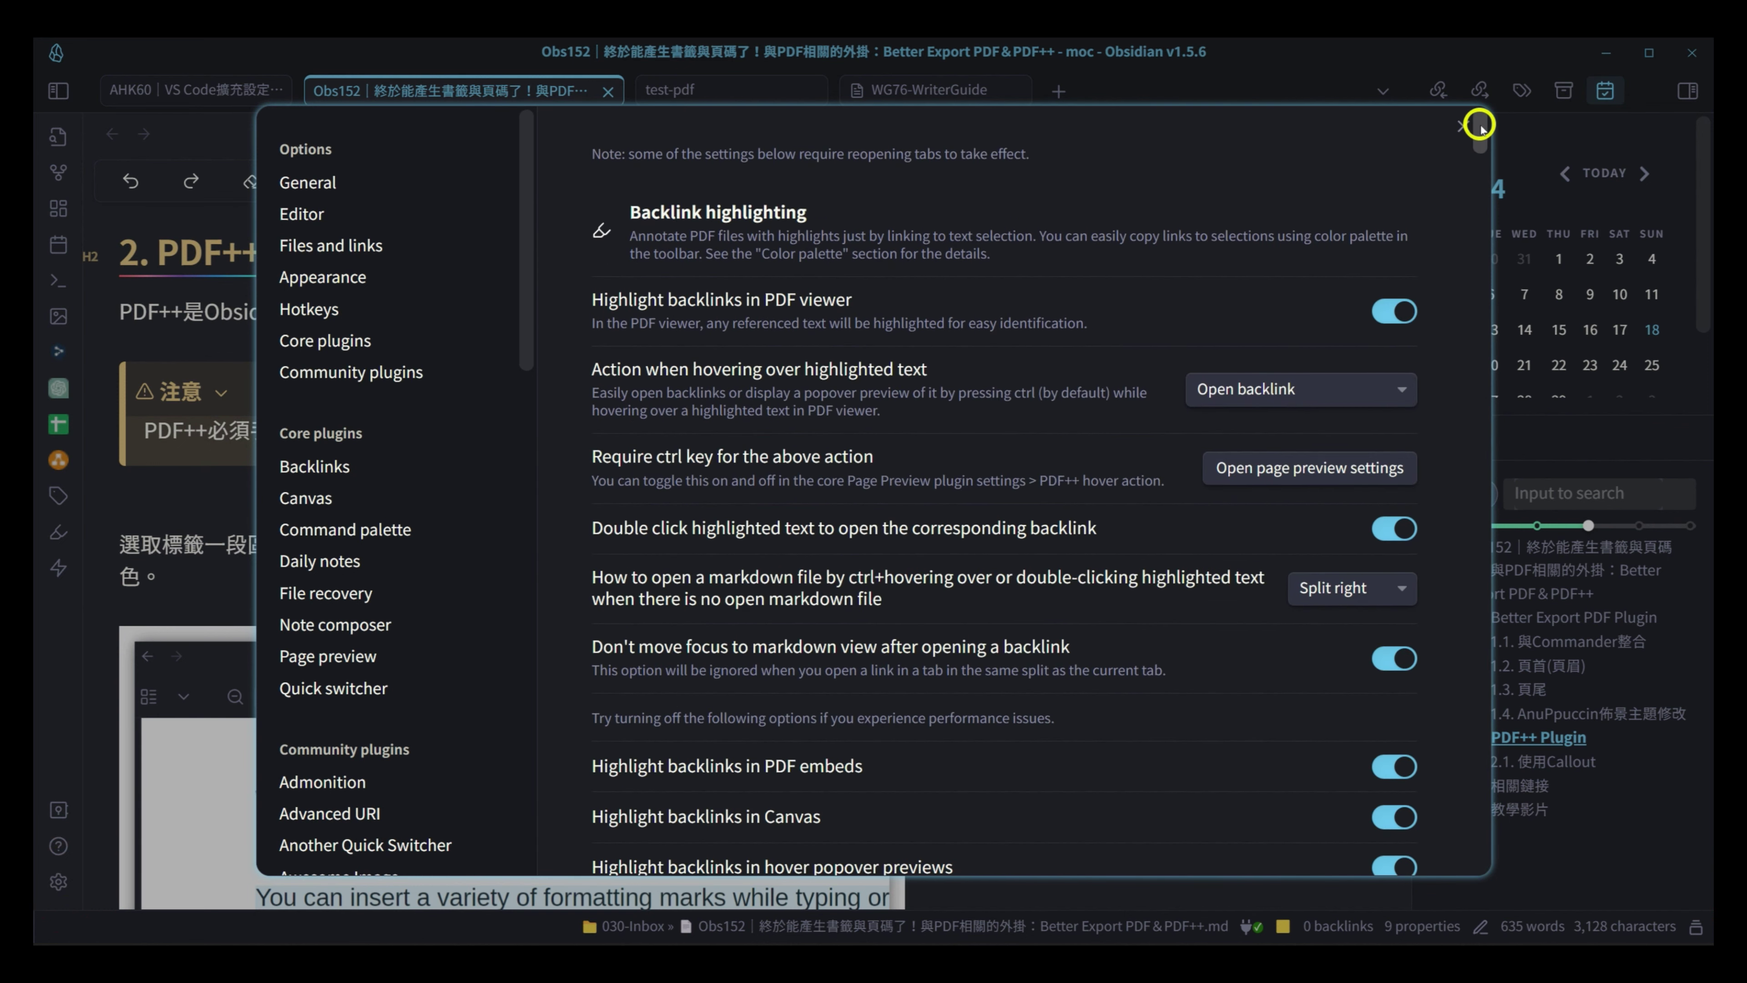
- Review the PDF++ backlink highlighting, highlight colour and callout settings, including the callout type name, and close the settings
drag(1481, 131, 1478, 601)
scroll(963, 426, up, 5)
scroll(1451, 747, down, 10)
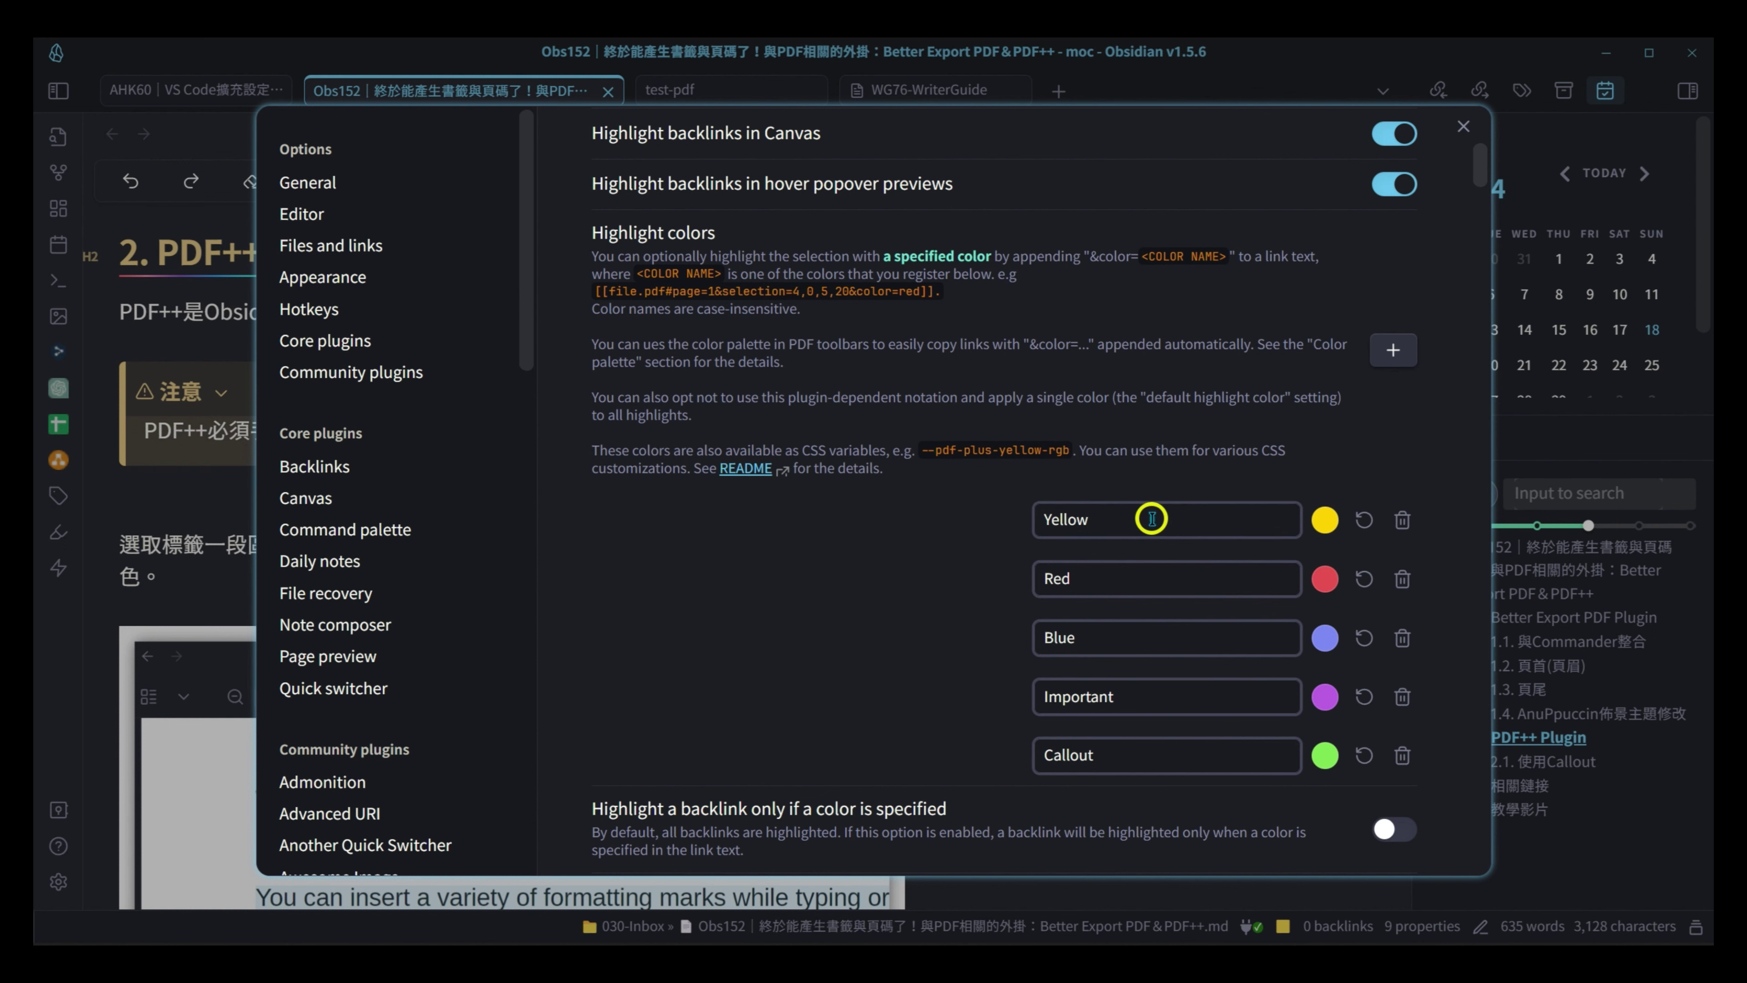
scroll(1151, 518, down, 8)
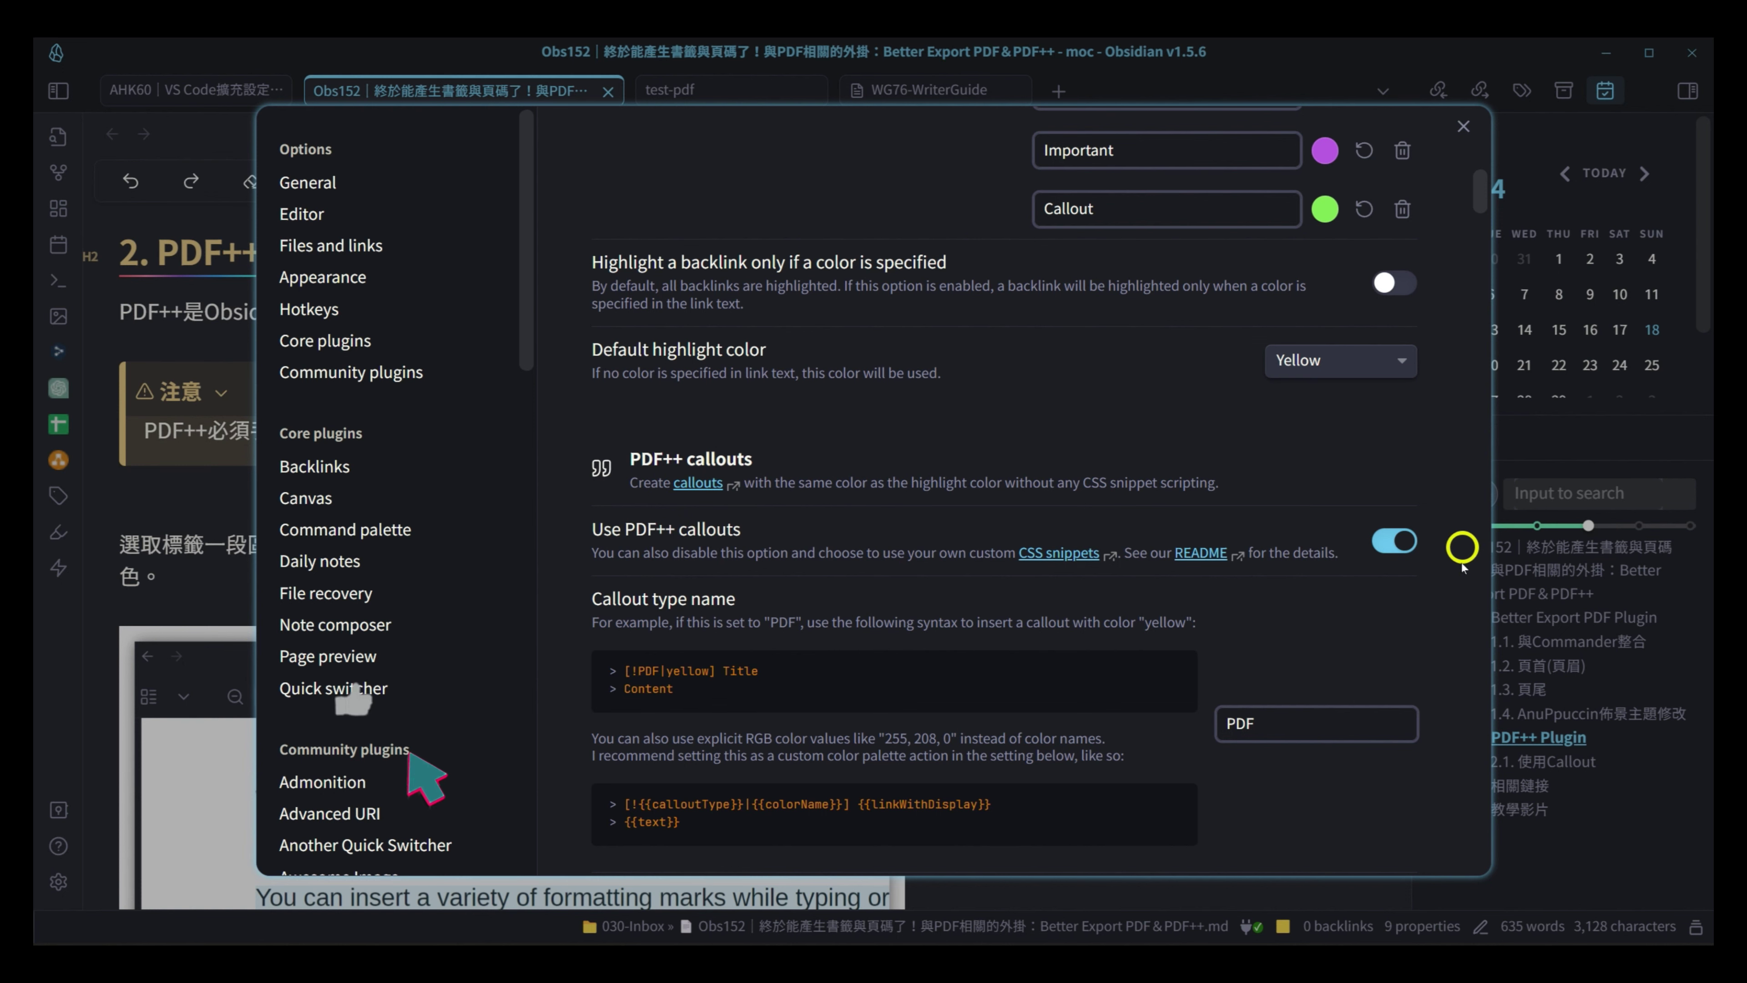
scroll(1342, 585, down, 2)
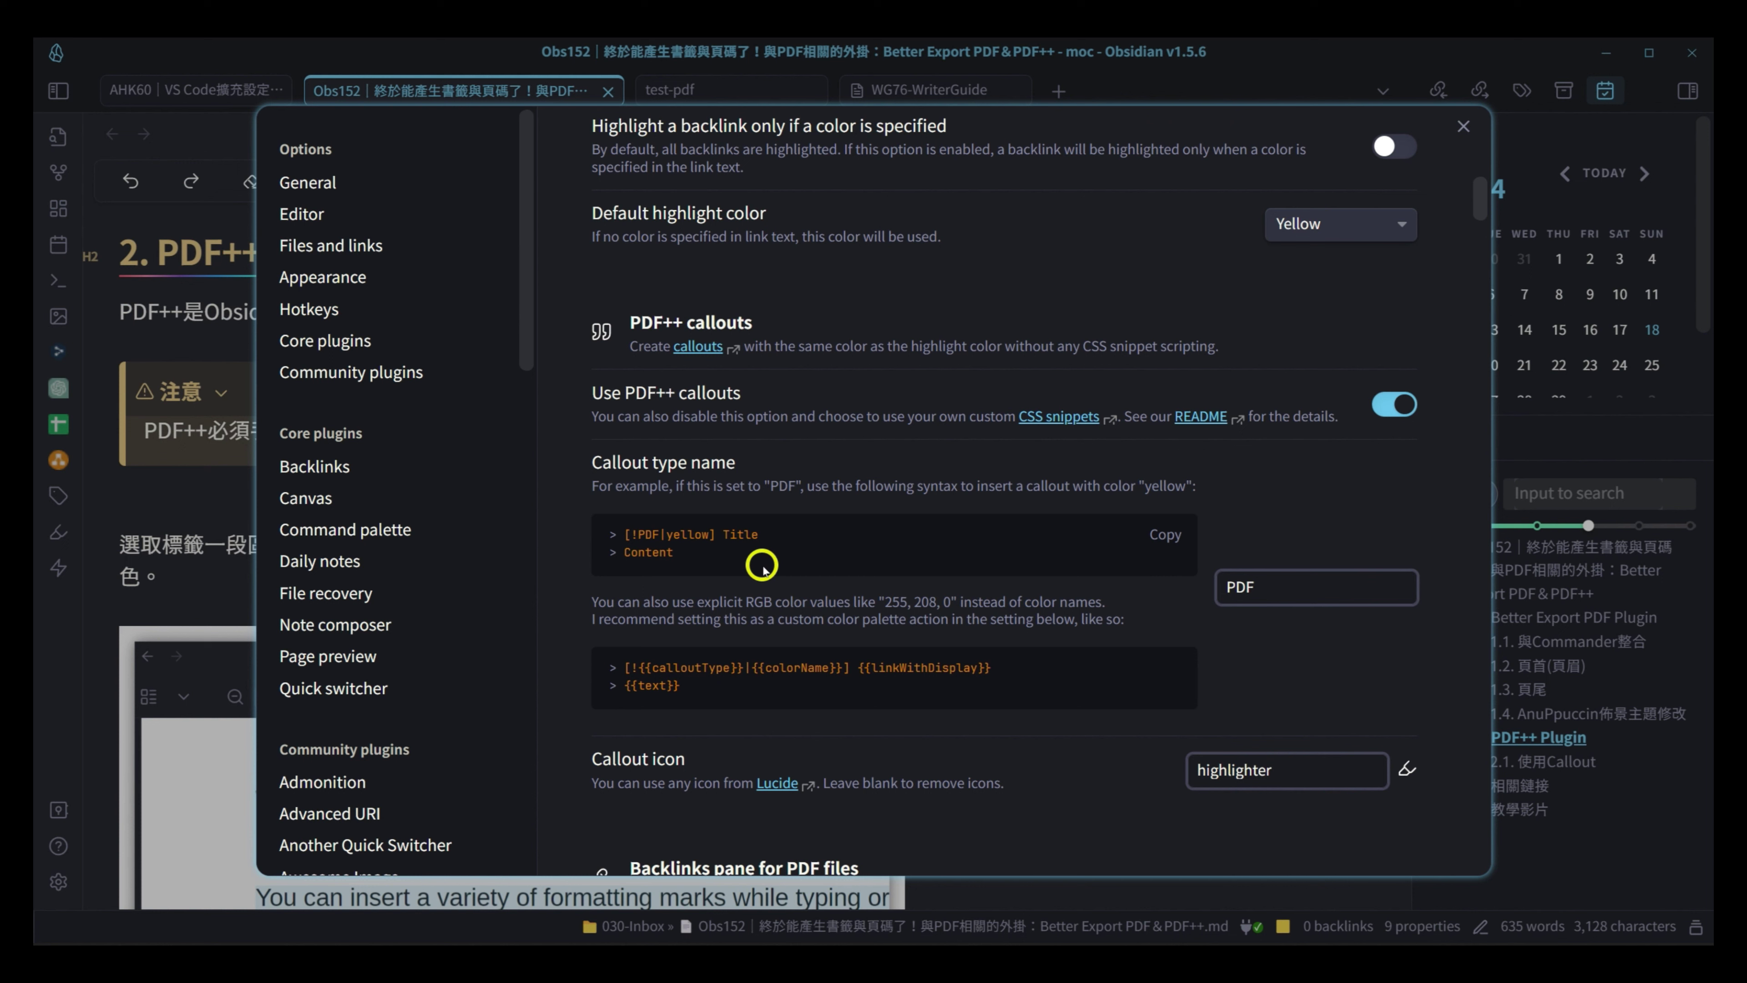
click(1281, 586)
drag(1290, 584, 1185, 582)
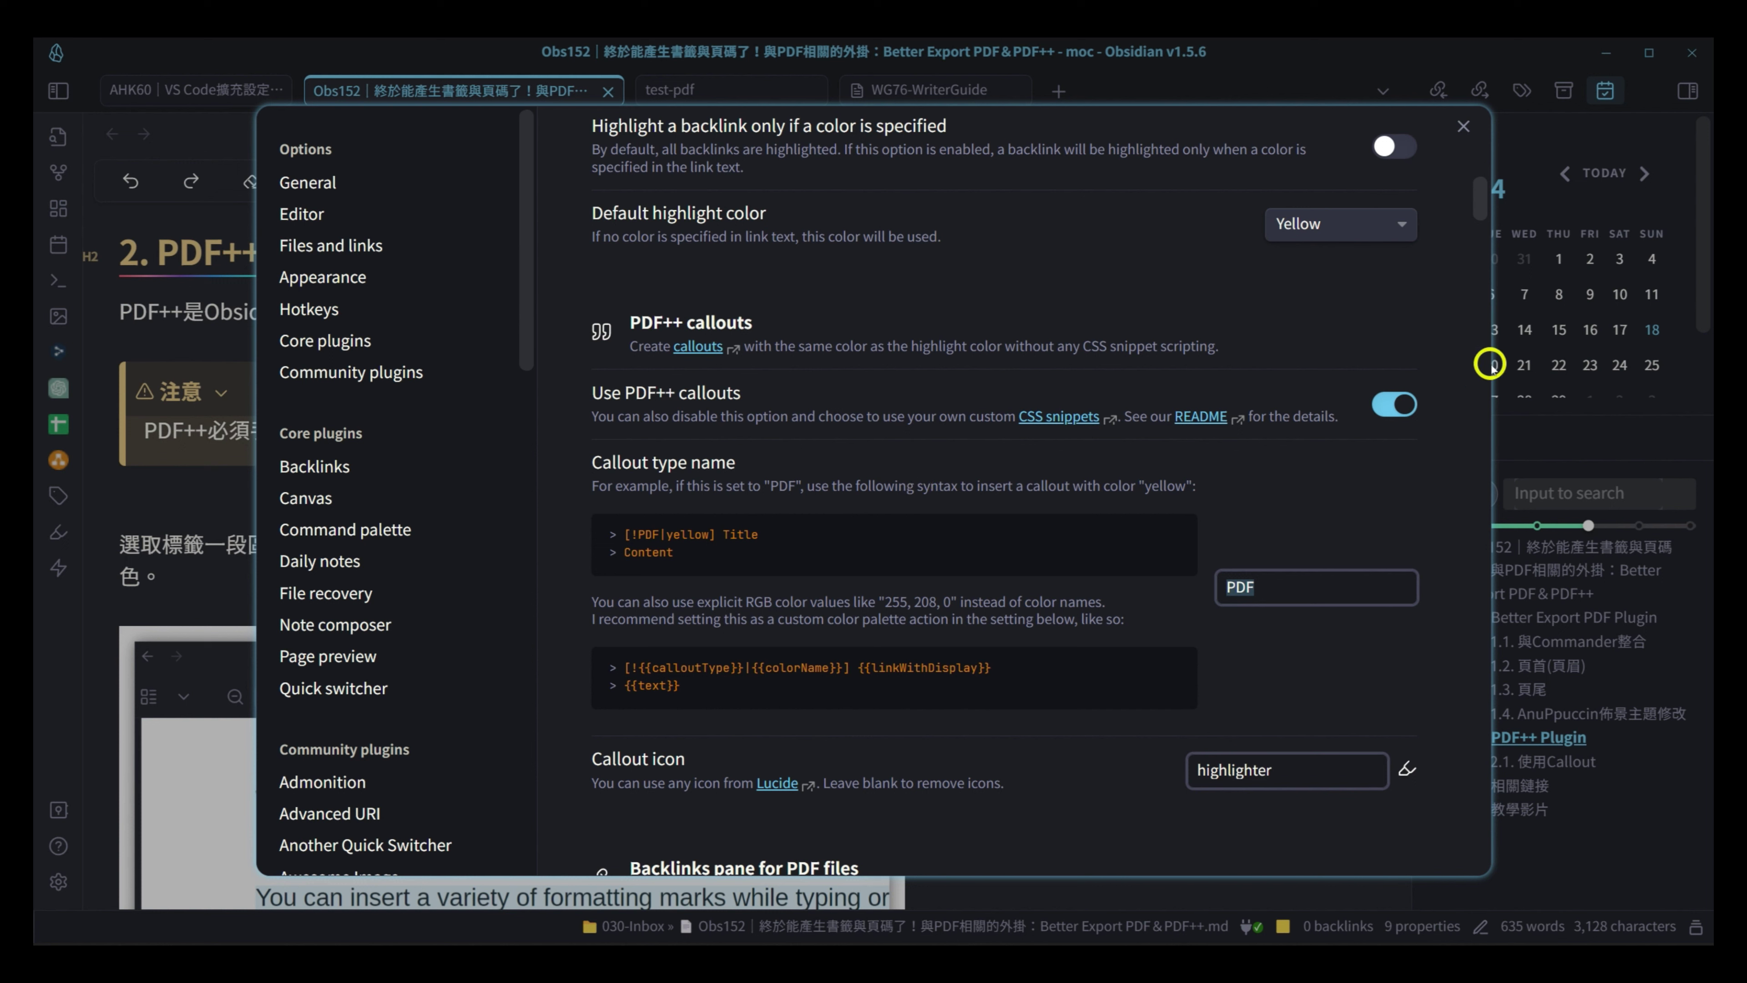
click(1466, 126)
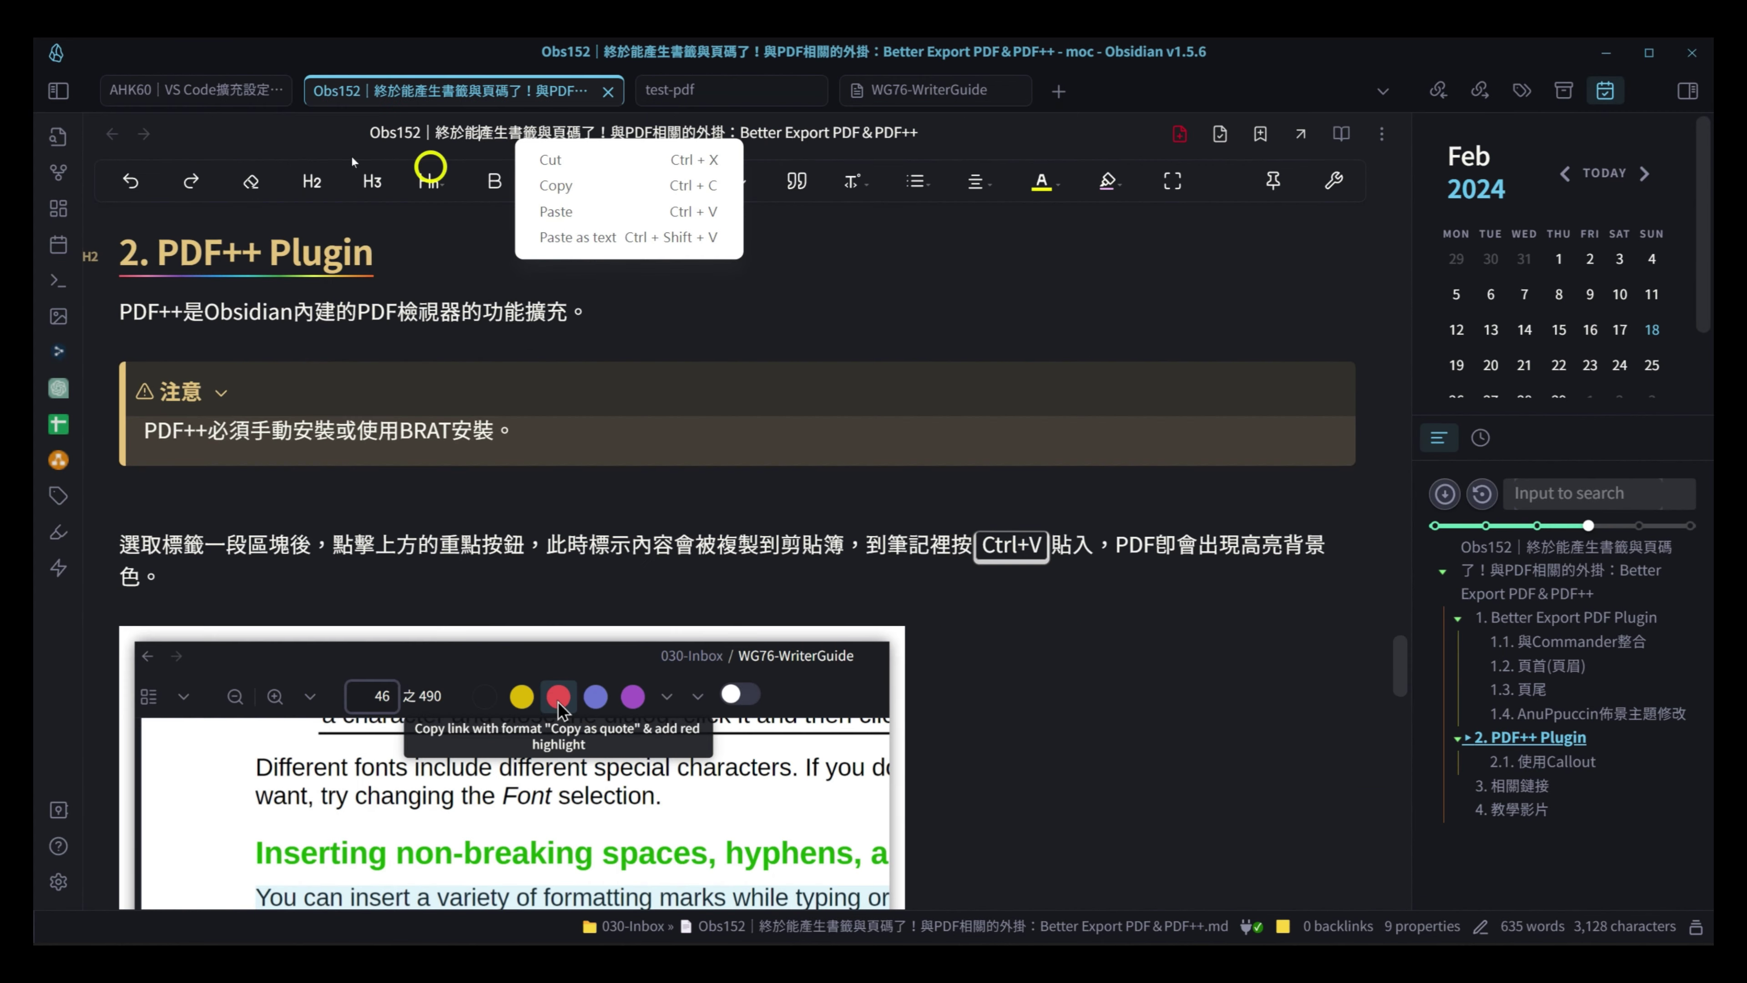
- Show the file explorer and bring up the WG76-WriterGuide PDF
click(54, 97)
click(54, 97)
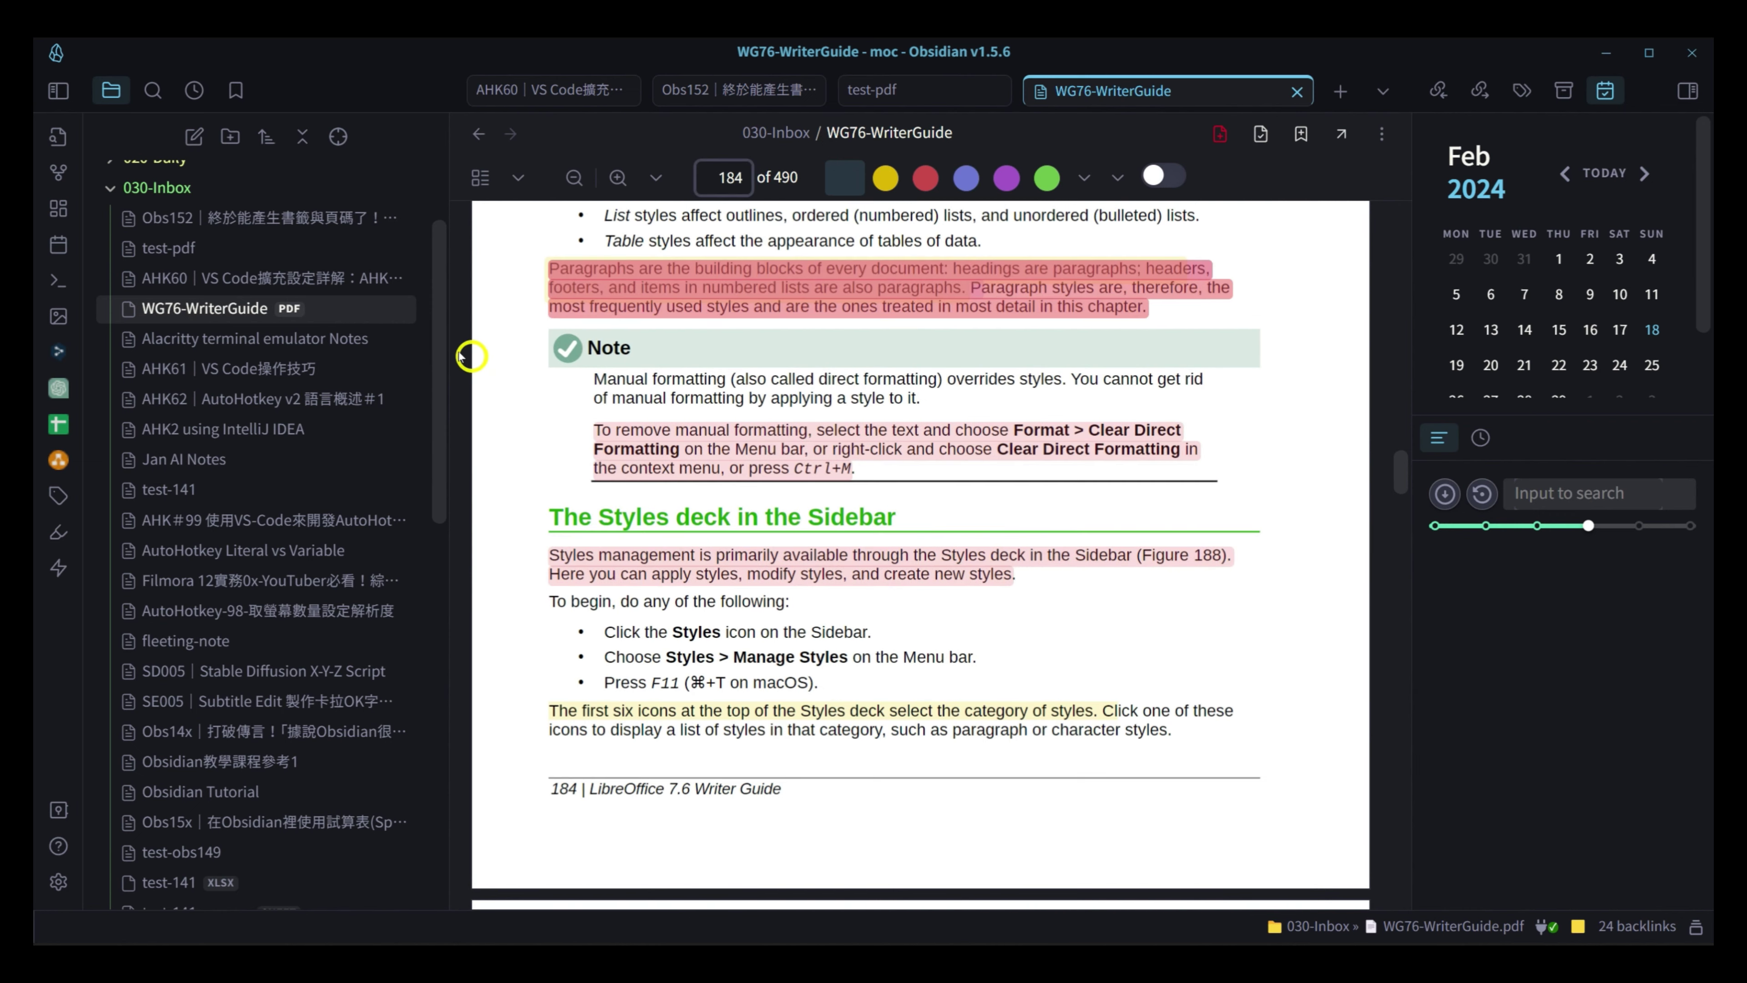
- Hide the file explorer and place the test-pdf note in a narrow split pane beside the WG76-WriterGuide PDF
drag(448, 344, 435, 341)
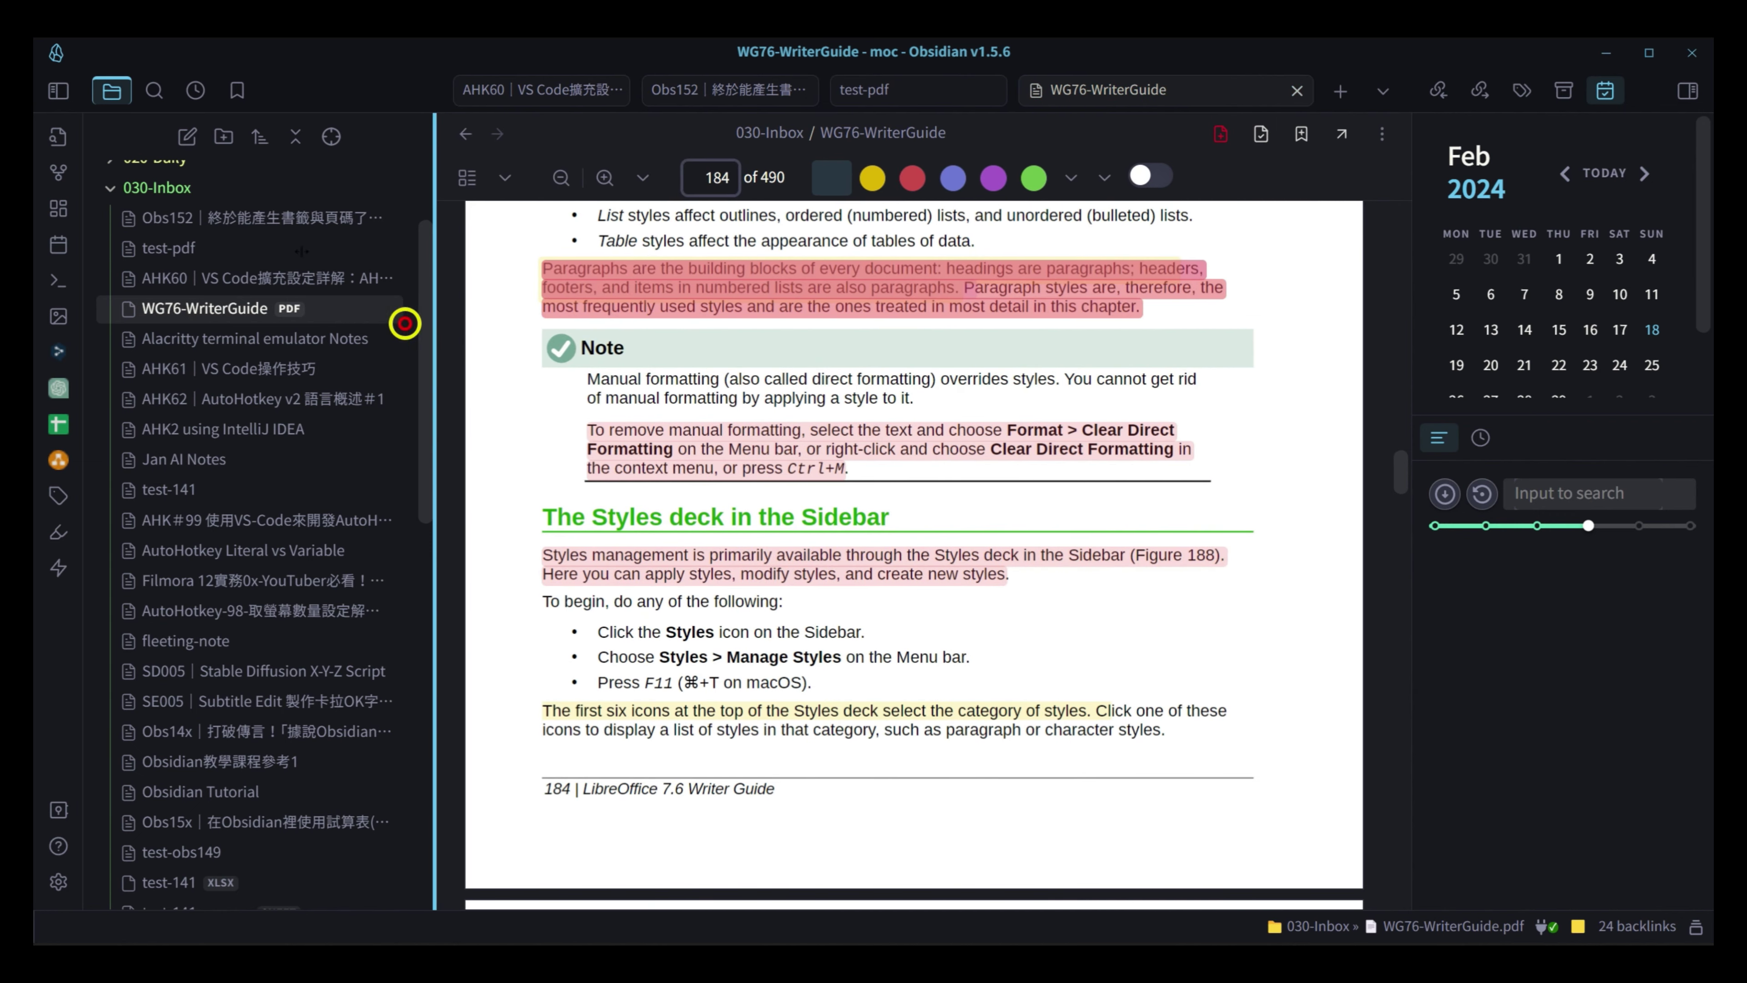
click(60, 91)
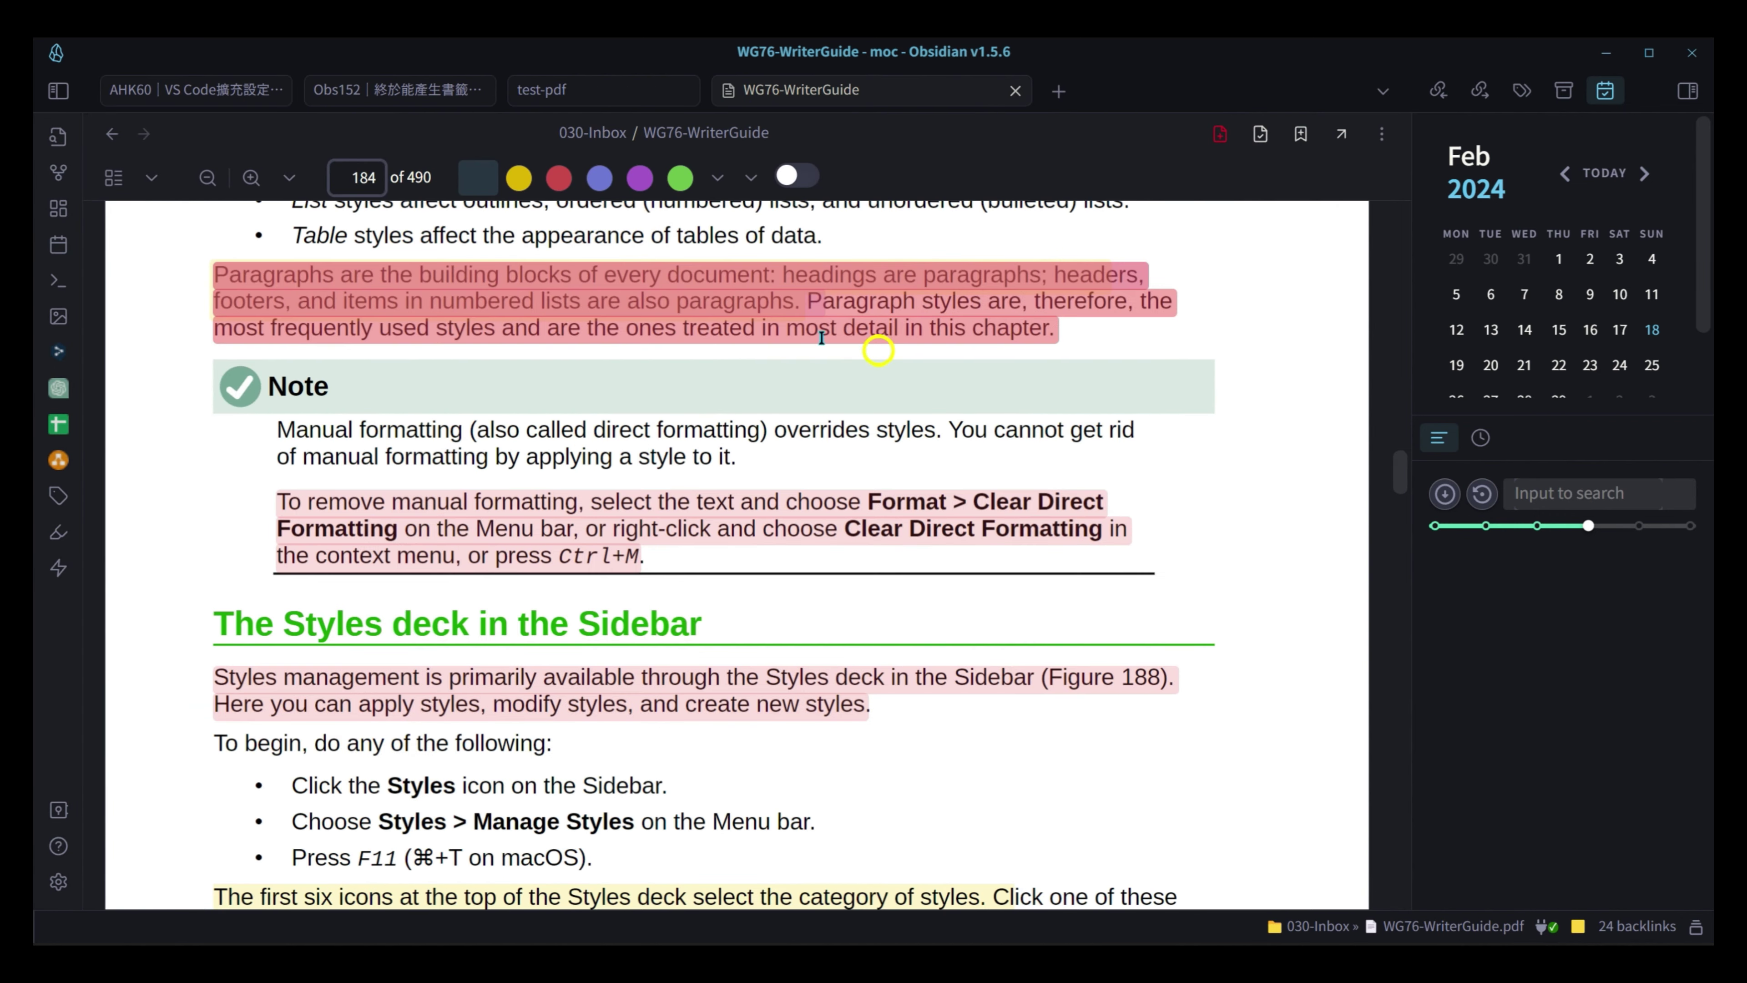
click(552, 97)
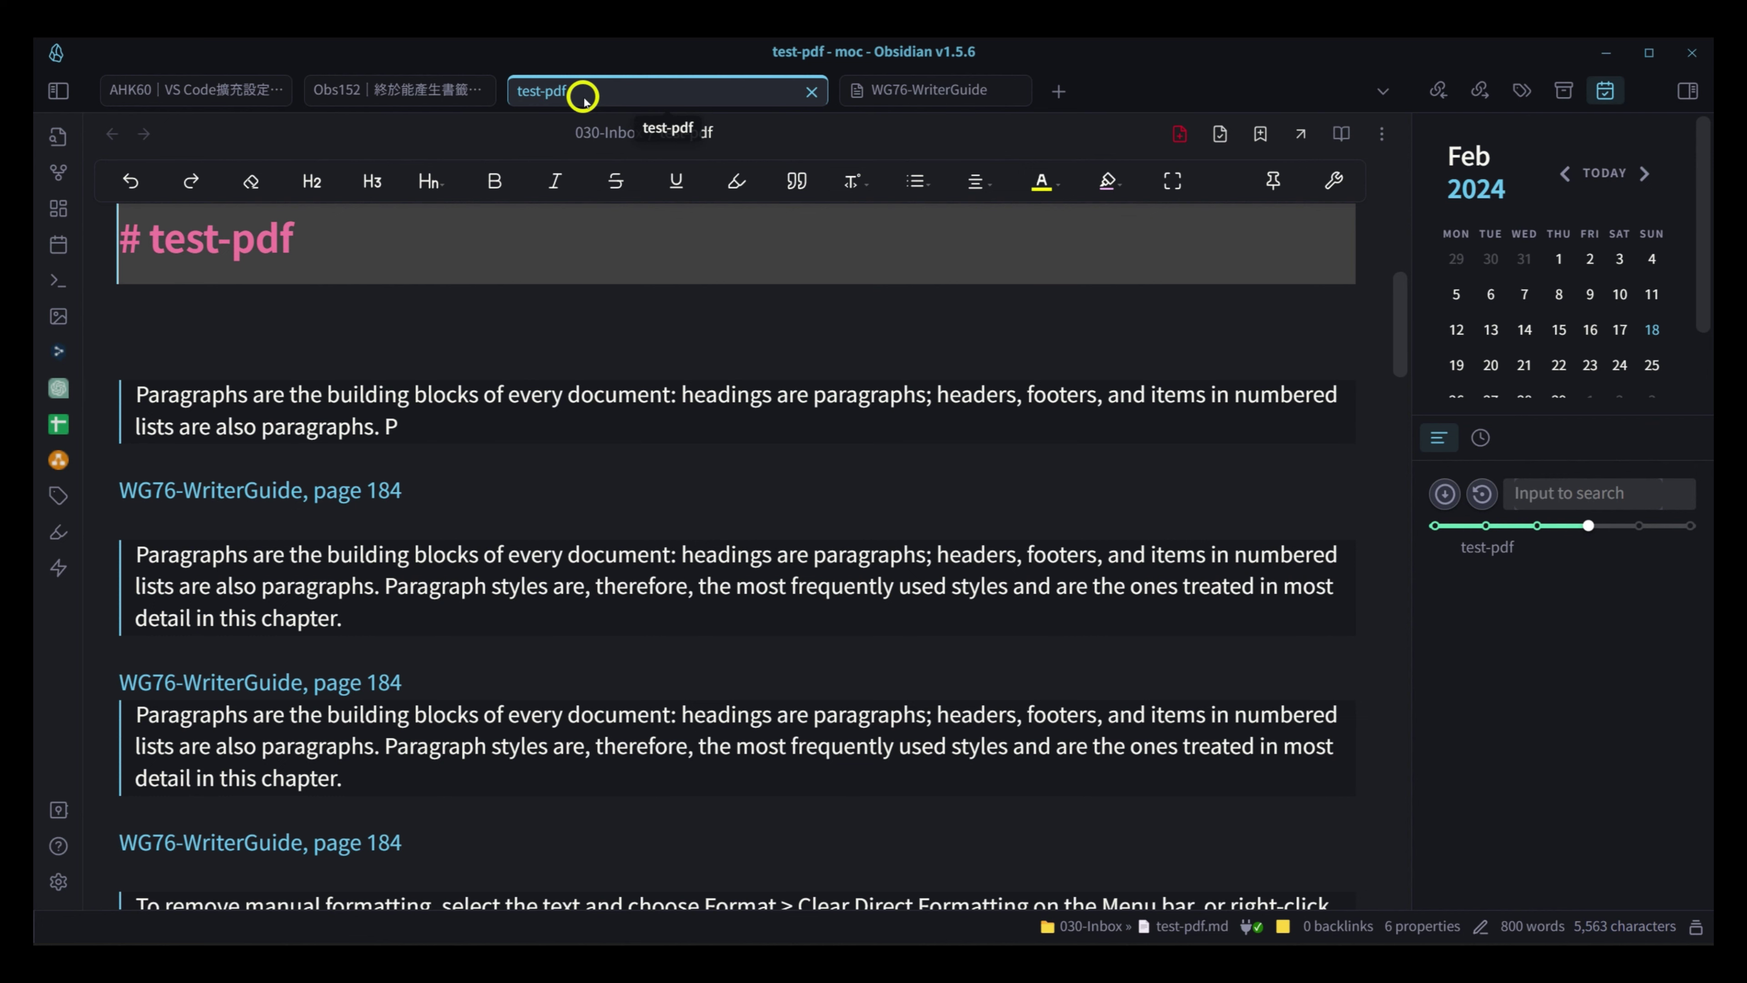
click(894, 88)
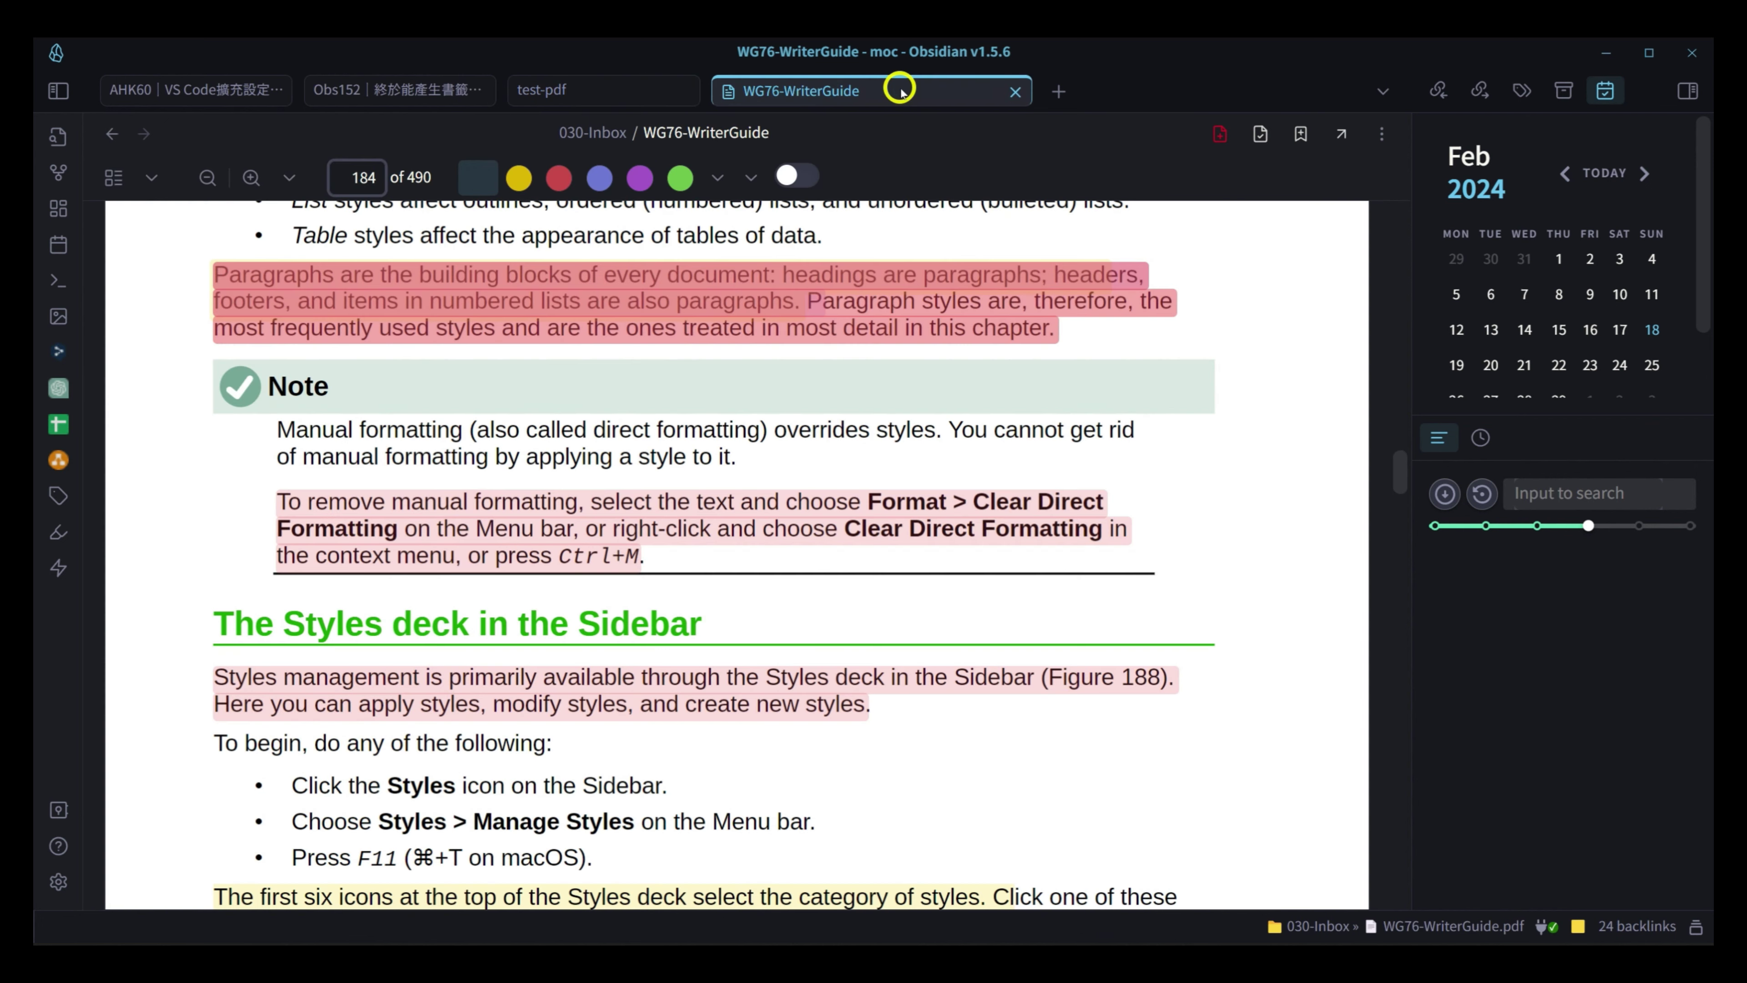
click(592, 93)
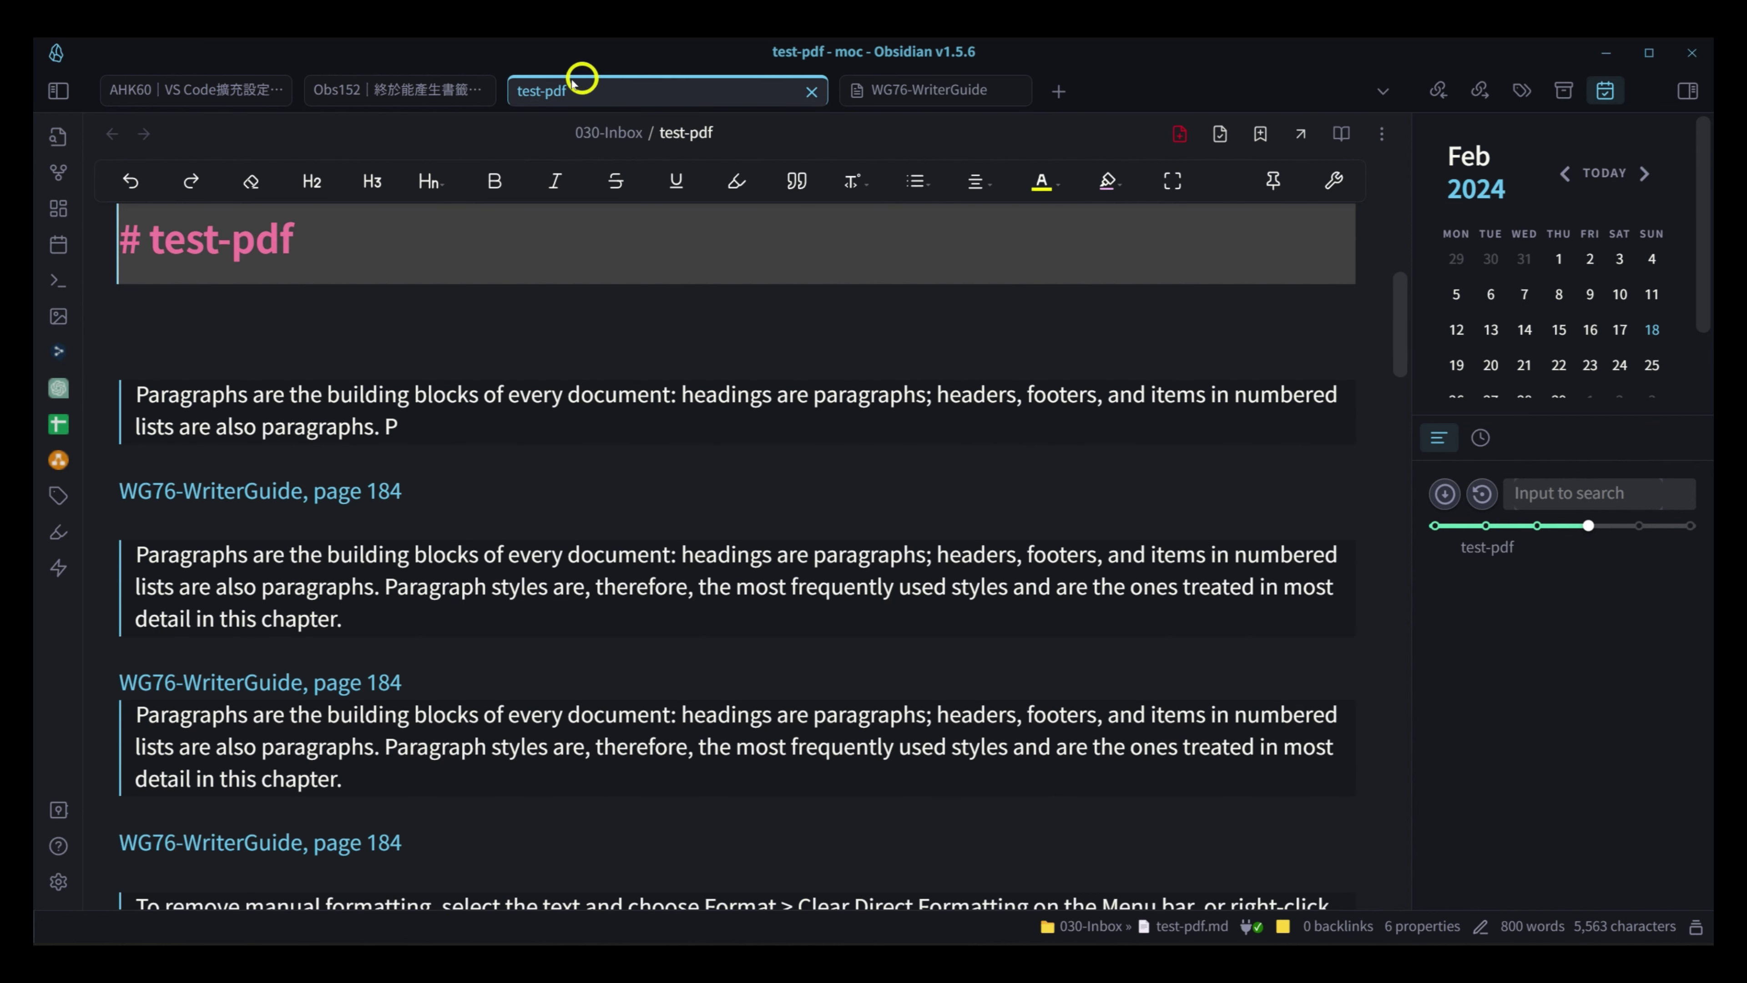
drag(566, 82, 1135, 344)
drag(744, 309, 1235, 315)
click(662, 89)
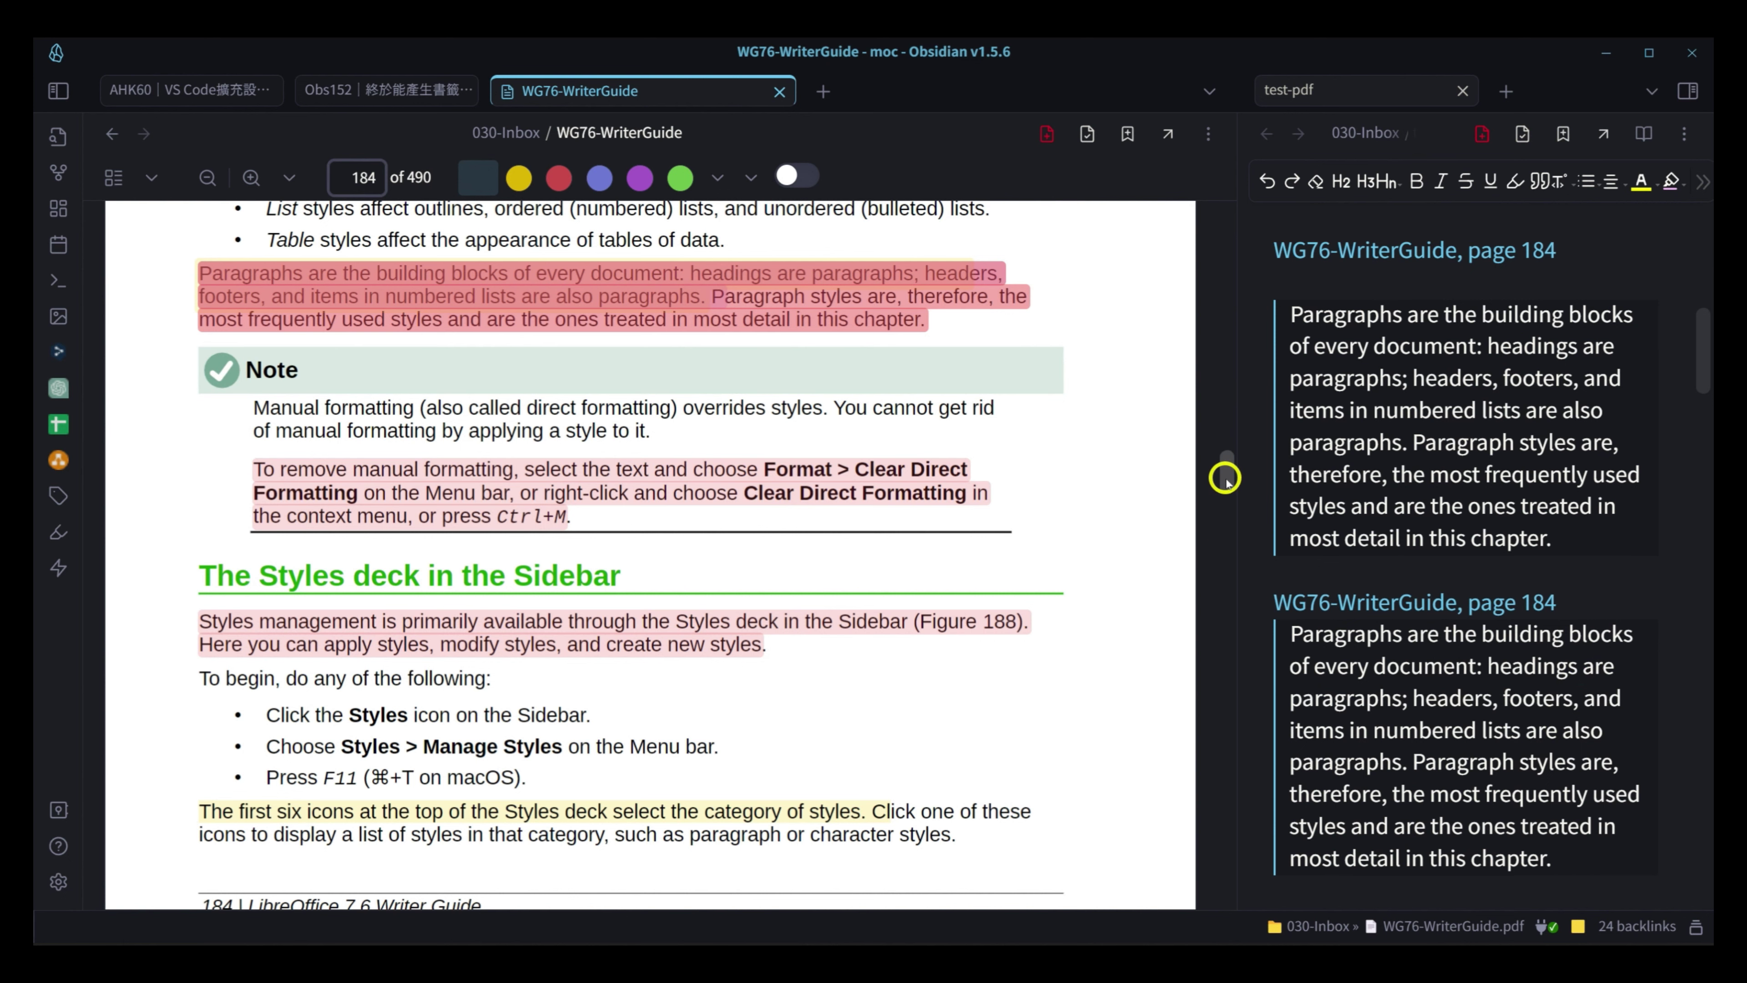
- On page 105 of the PDF, copy the "Localized Options" paragraph as a quote with the red highlight colour
drag(1225, 472, 1221, 394)
scroll(1213, 444, up, 10)
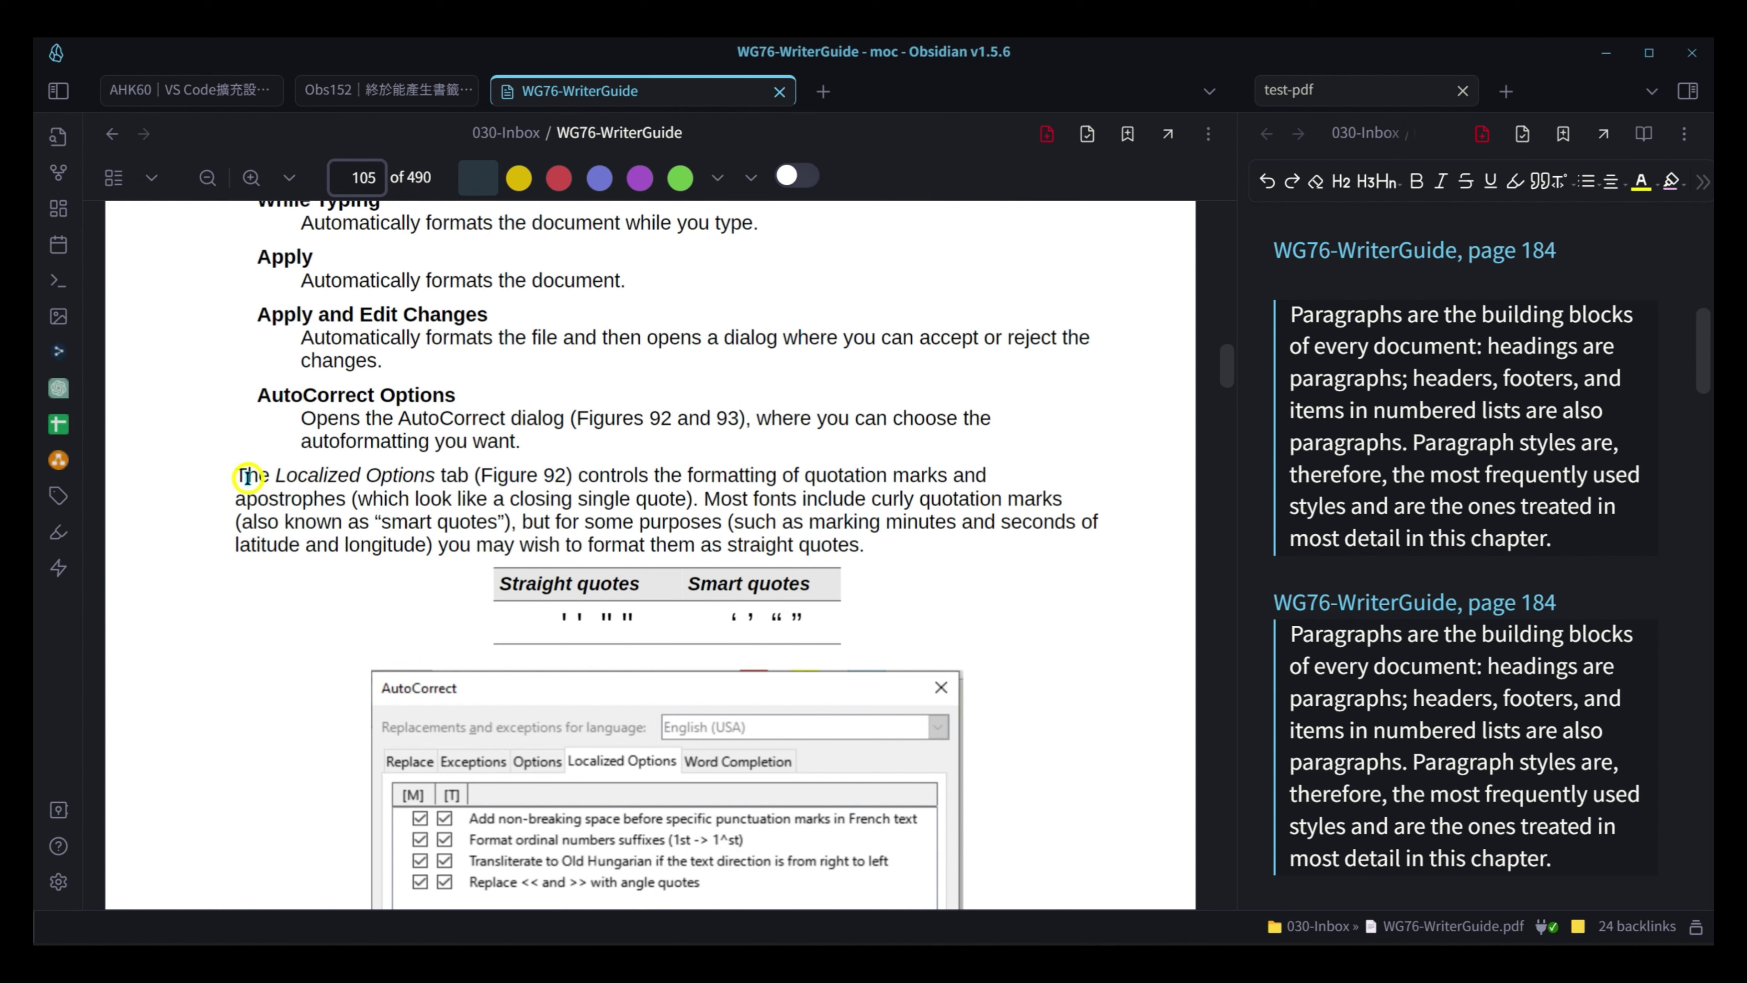
drag(236, 469, 855, 558)
key(ctrl+c)
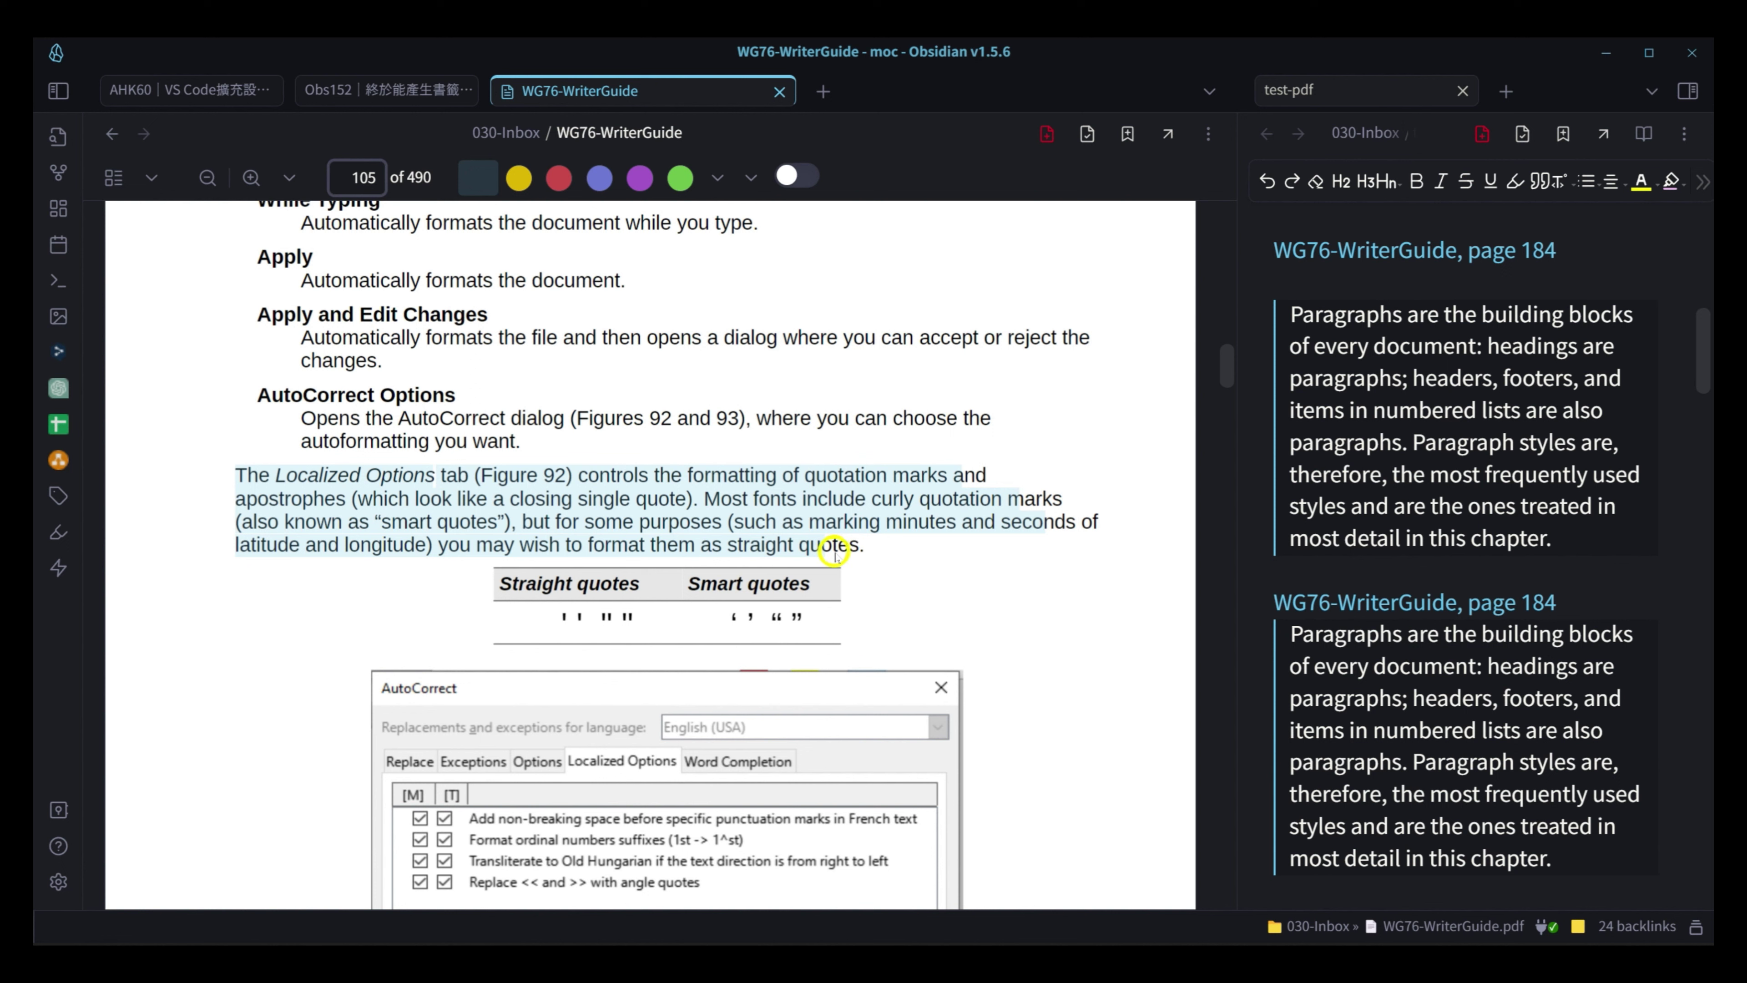
click(558, 180)
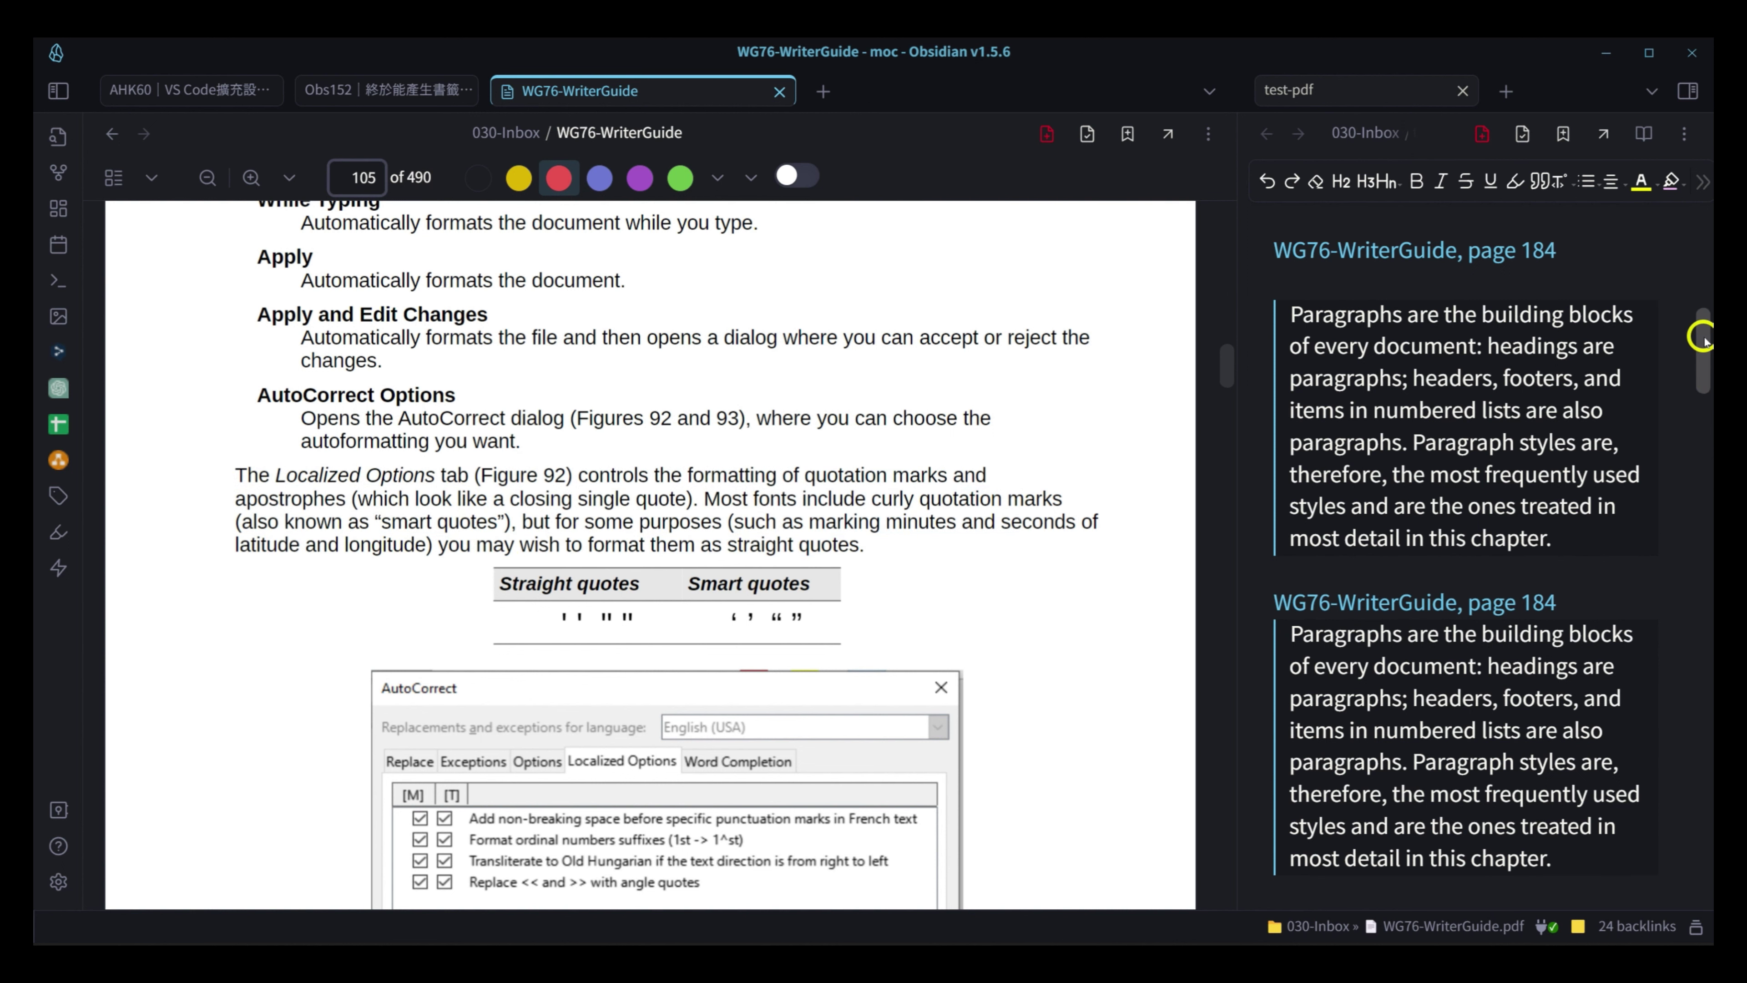
- At the end of the test-pdf note, add a horizontal rule and paste the copied quote with its page link below it
drag(1699, 341, 1699, 909)
click(1357, 585)
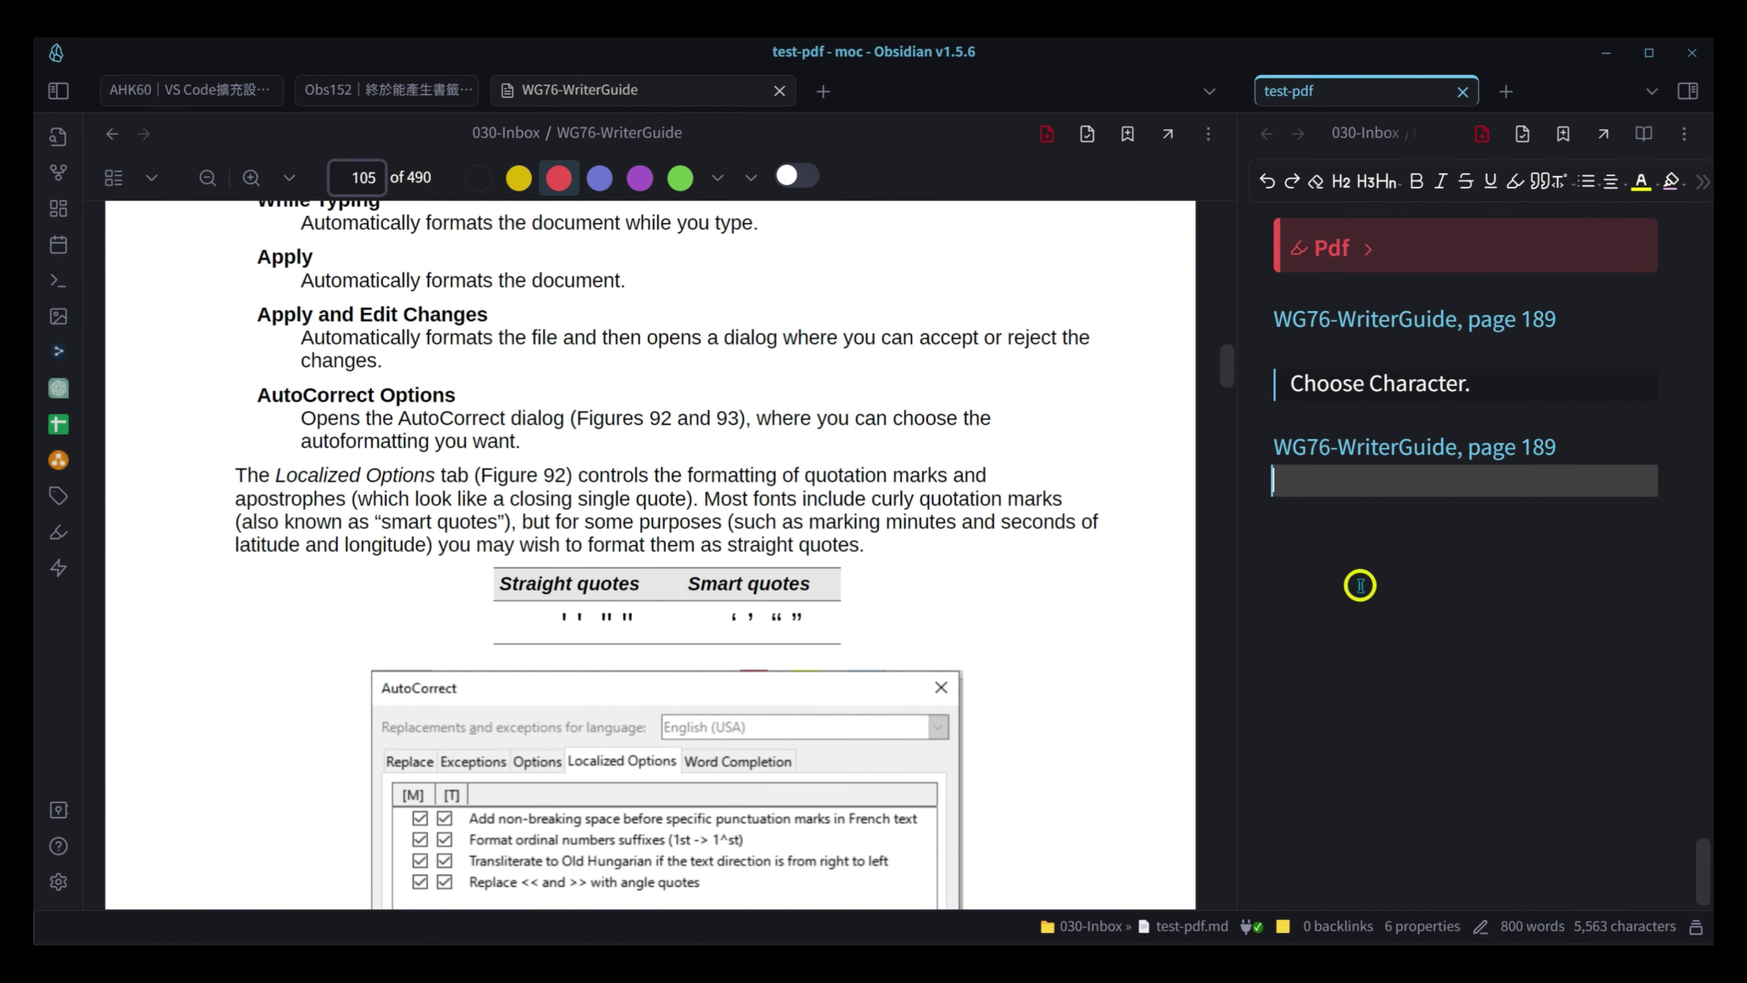
key(Return)
text(---)
key(Return)
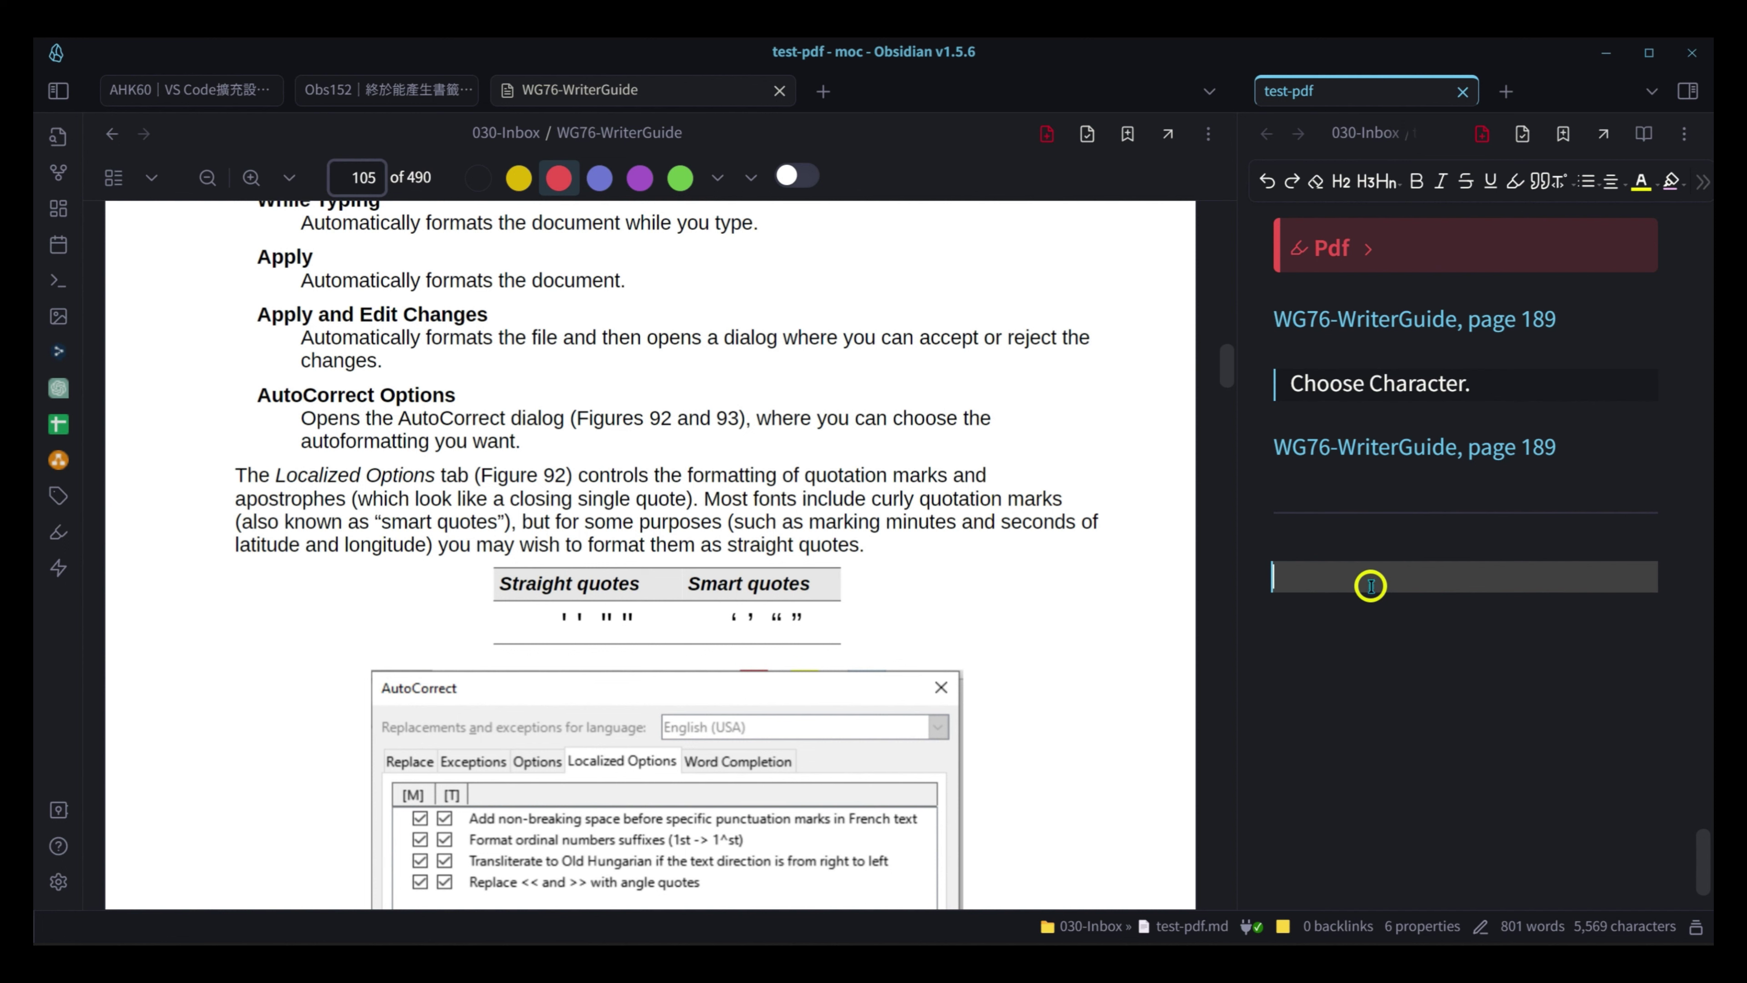
key(ctrl+v)
scroll(1473, 648, down, 2)
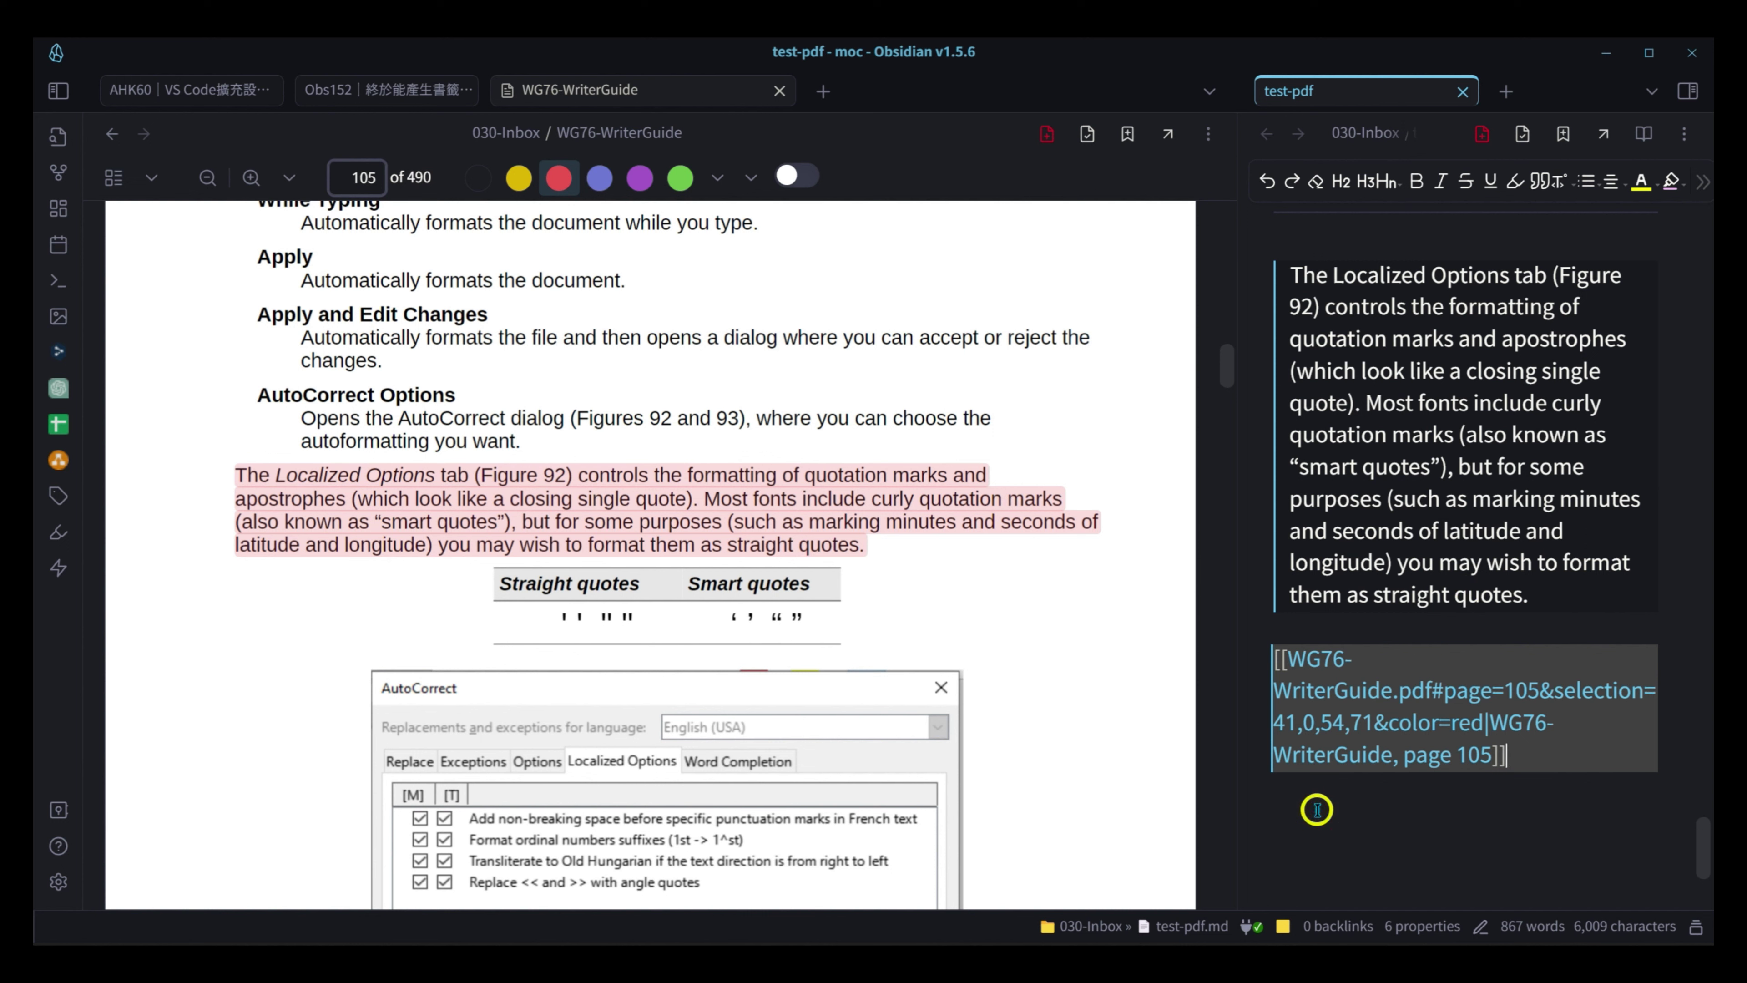
click(1457, 627)
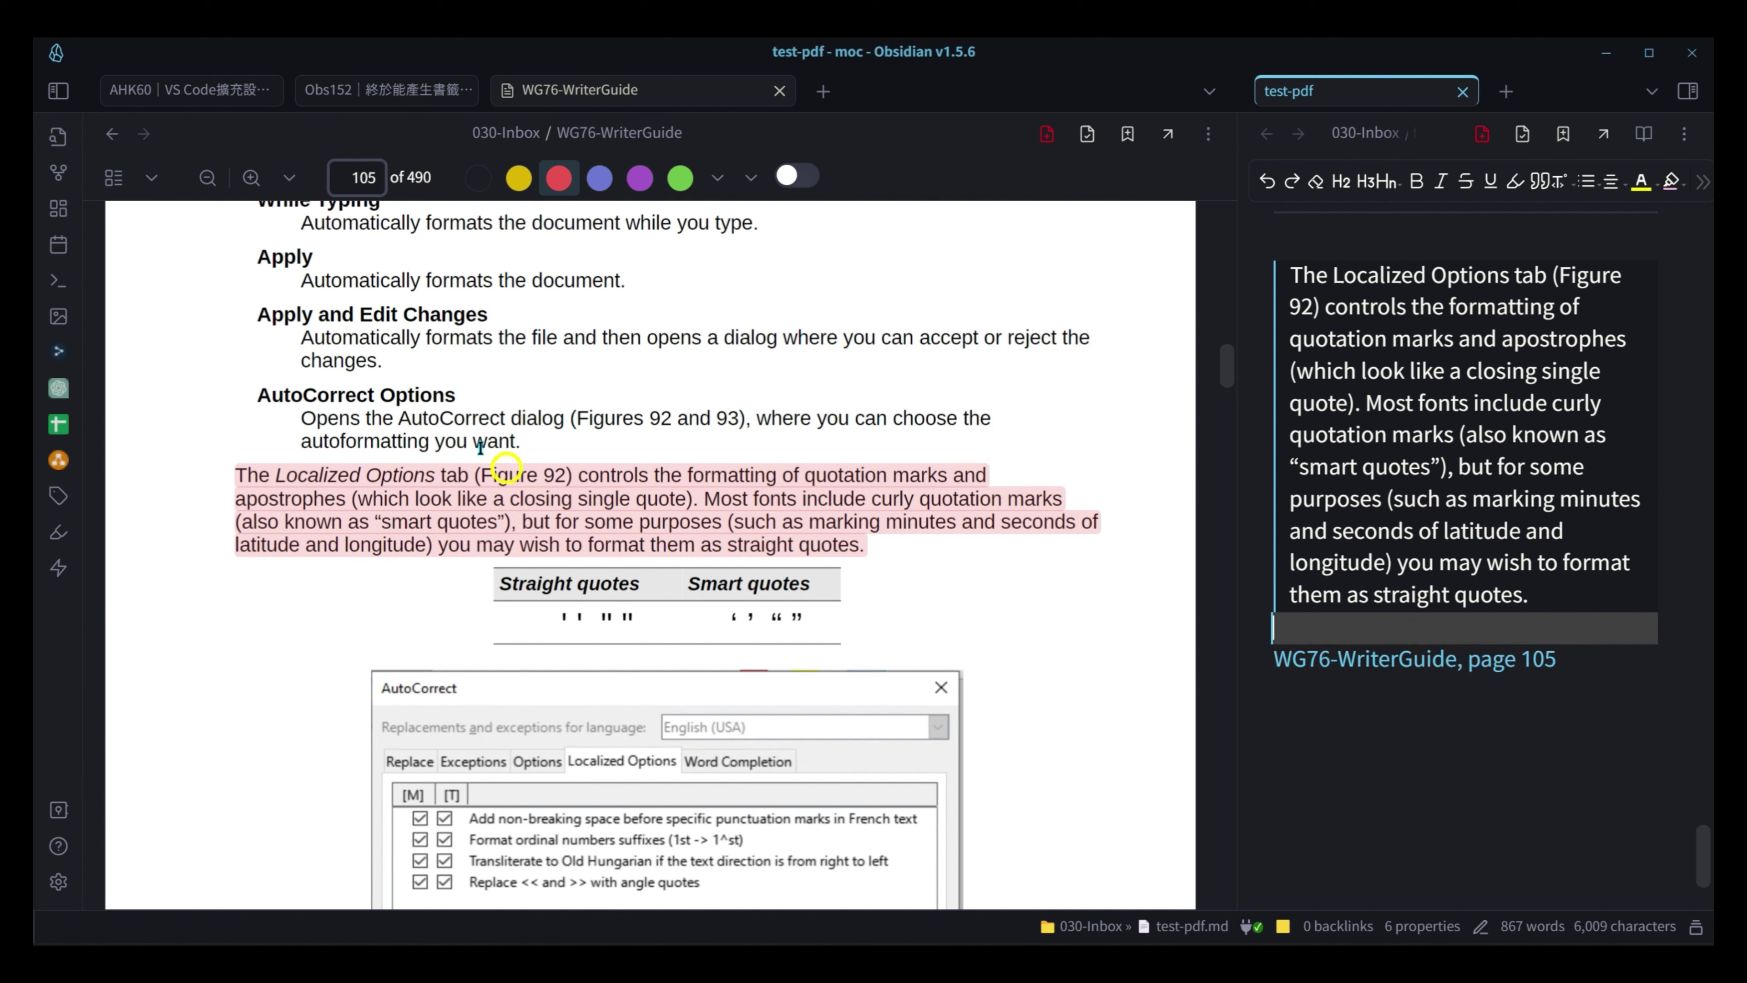
- Copy the description under "Apply and Edit Changes" with the purple highlight colour and paste it at the end of test-pdf
click(338, 486)
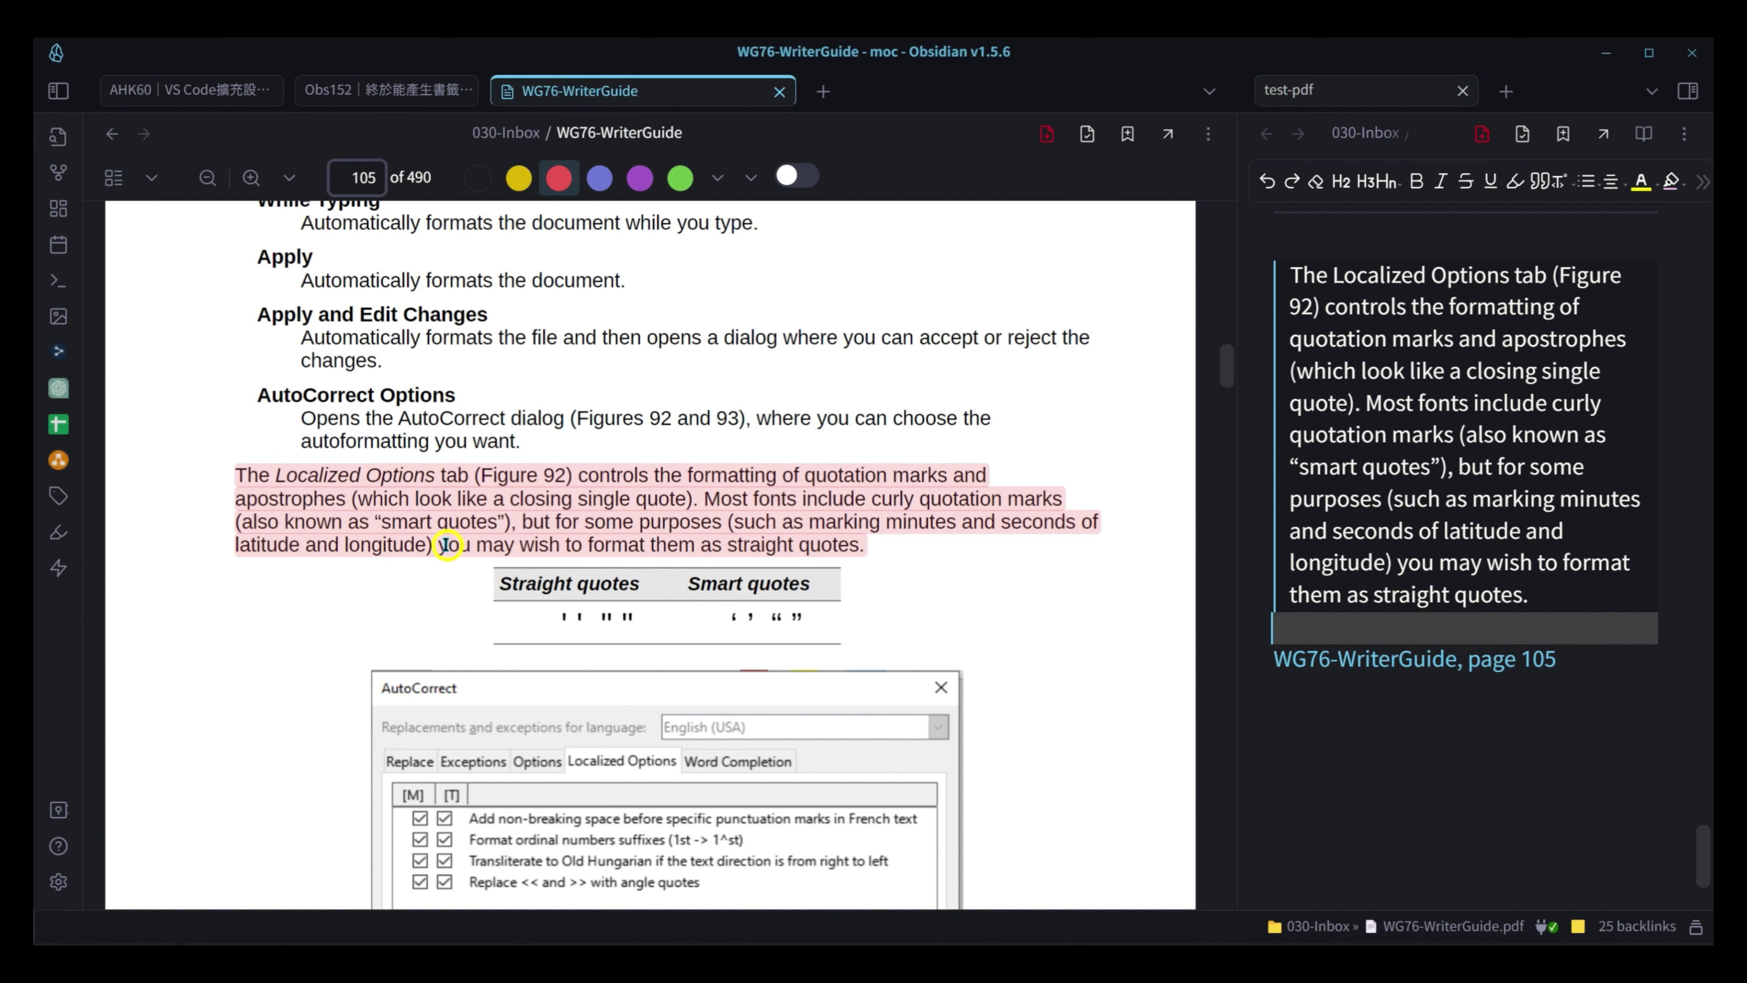
drag(304, 335, 389, 368)
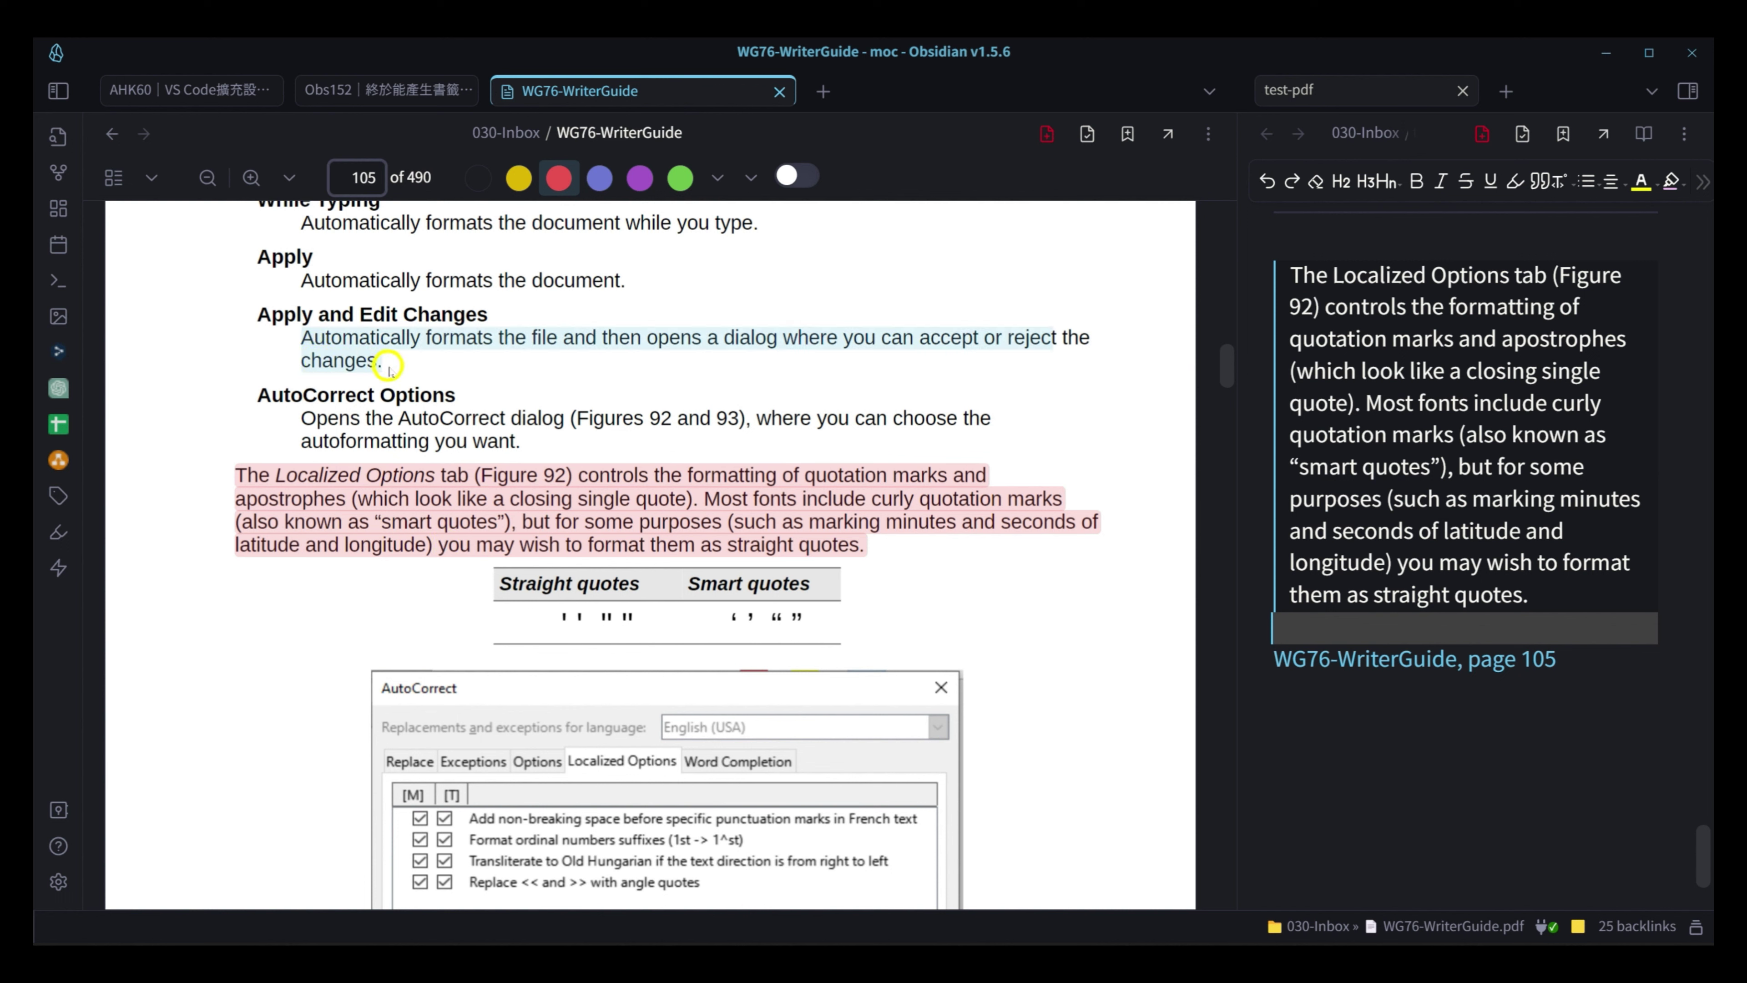
click(639, 177)
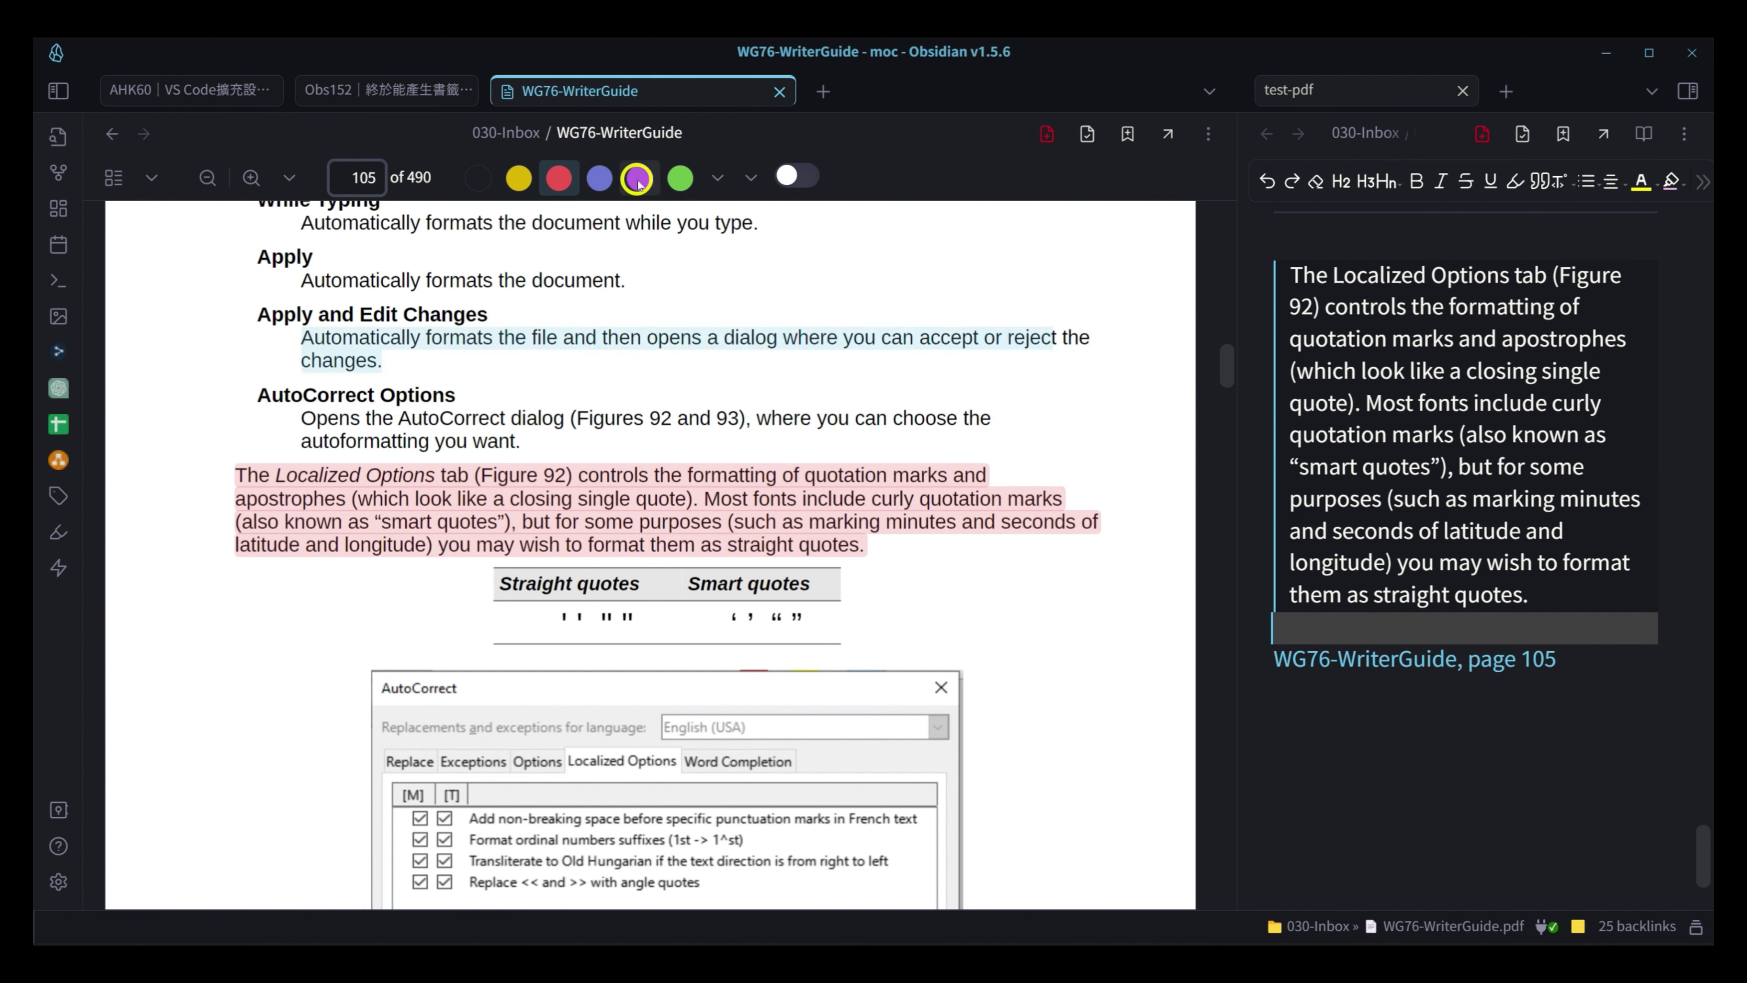
click(1335, 746)
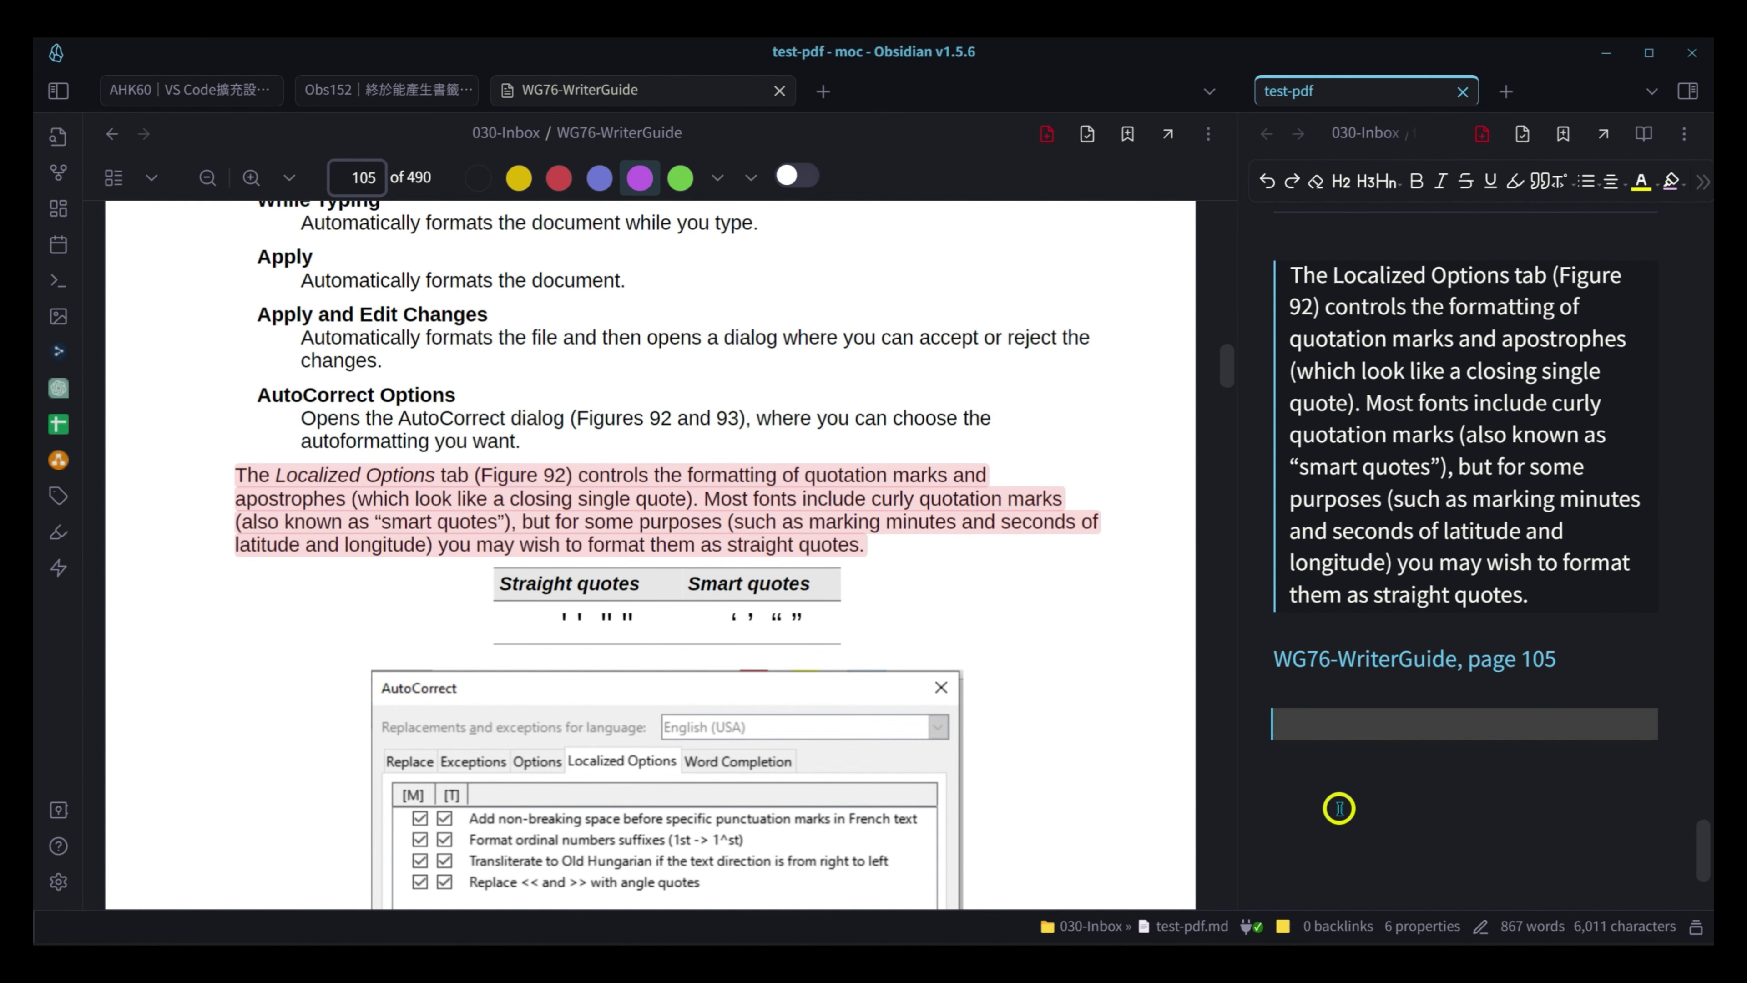
text(Automatically formats the file and then opens a dialog where you can accept or reject the changes.  WG76-WriterGuide, page 105)
- Move the PDF away to page 102 and follow the newest quote's link in test-pdf back to its highlighted passage
click(386, 339)
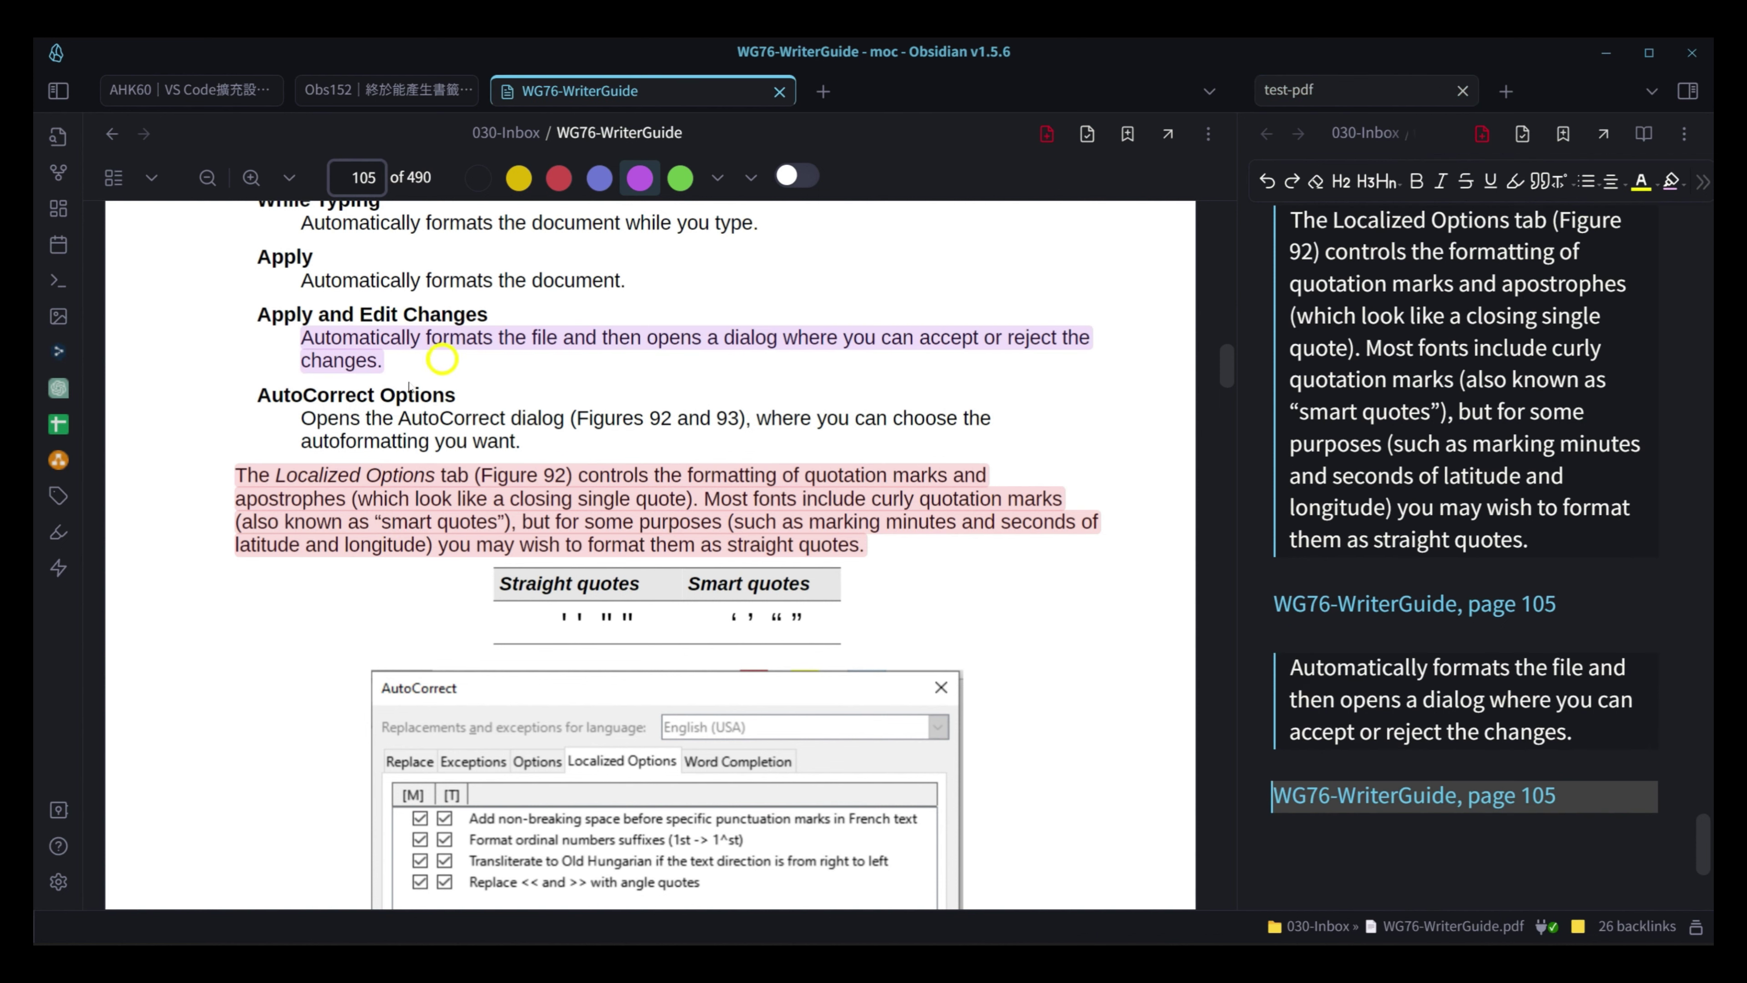
scroll(973, 482, up, 10)
scroll(973, 481, up, 15)
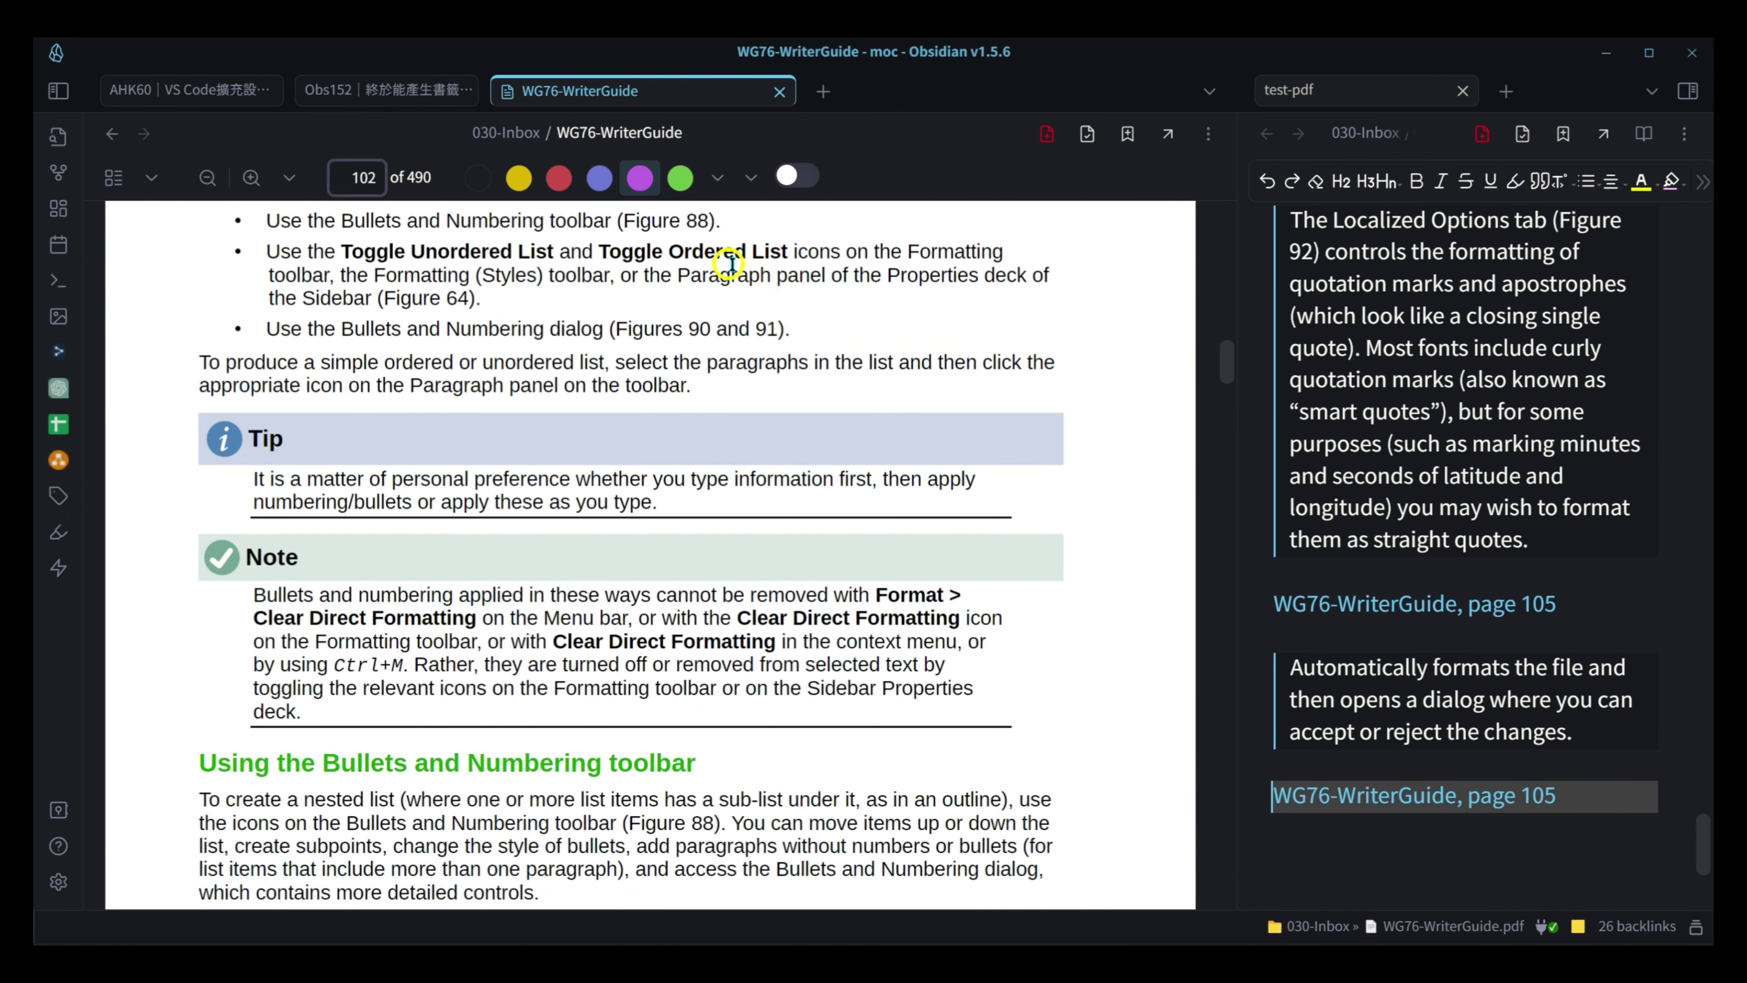
scroll(1424, 605, down, 2)
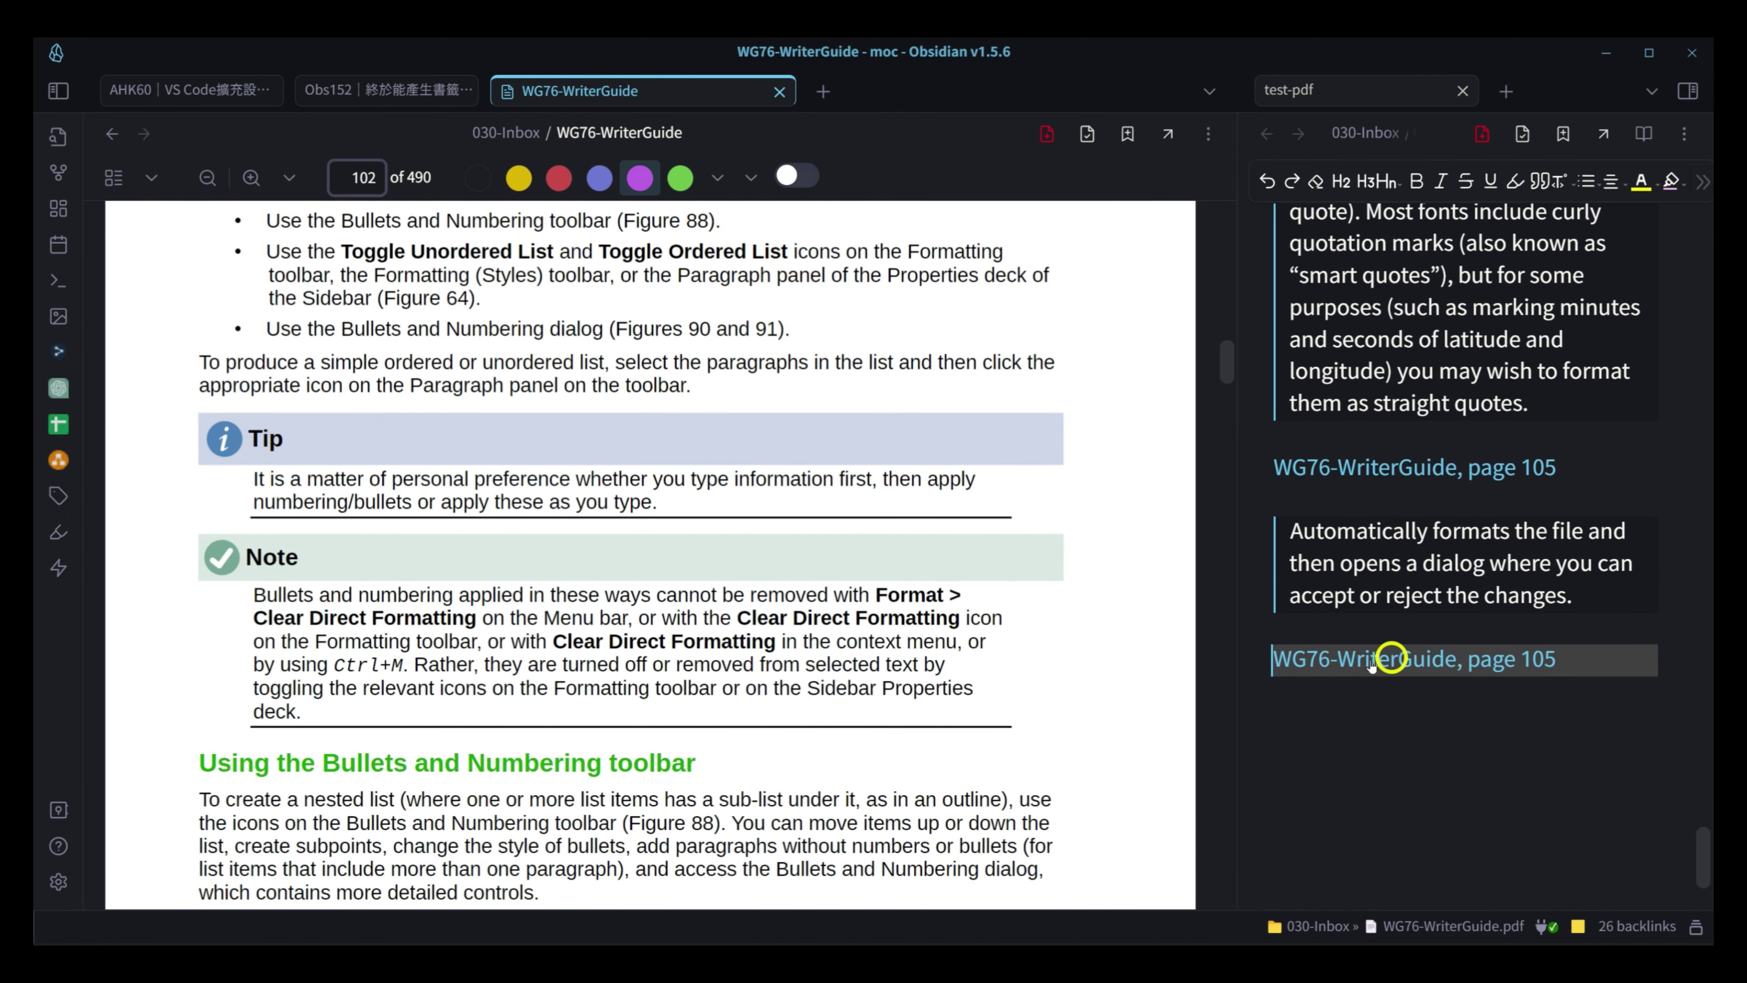
click(1336, 661)
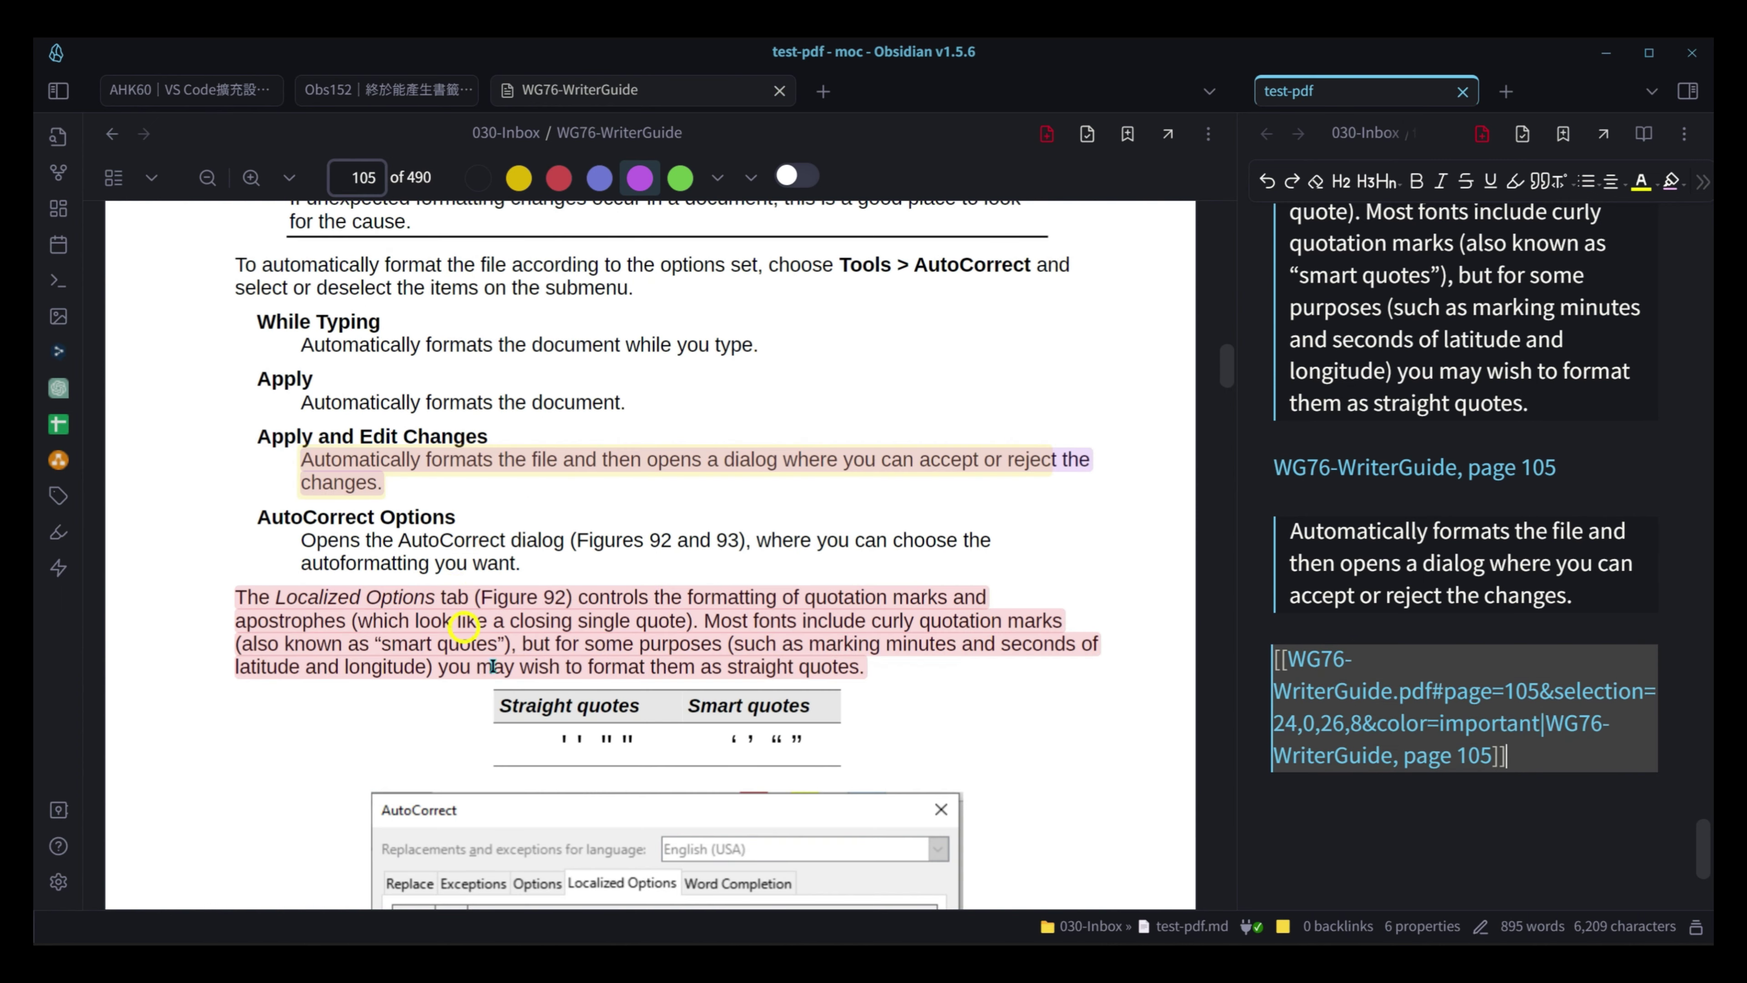
- Turn the "Automatically formats the file" quote in test-pdf into a callout by adding [!PDF] on its own line above the text
scroll(1493, 464, up, 10)
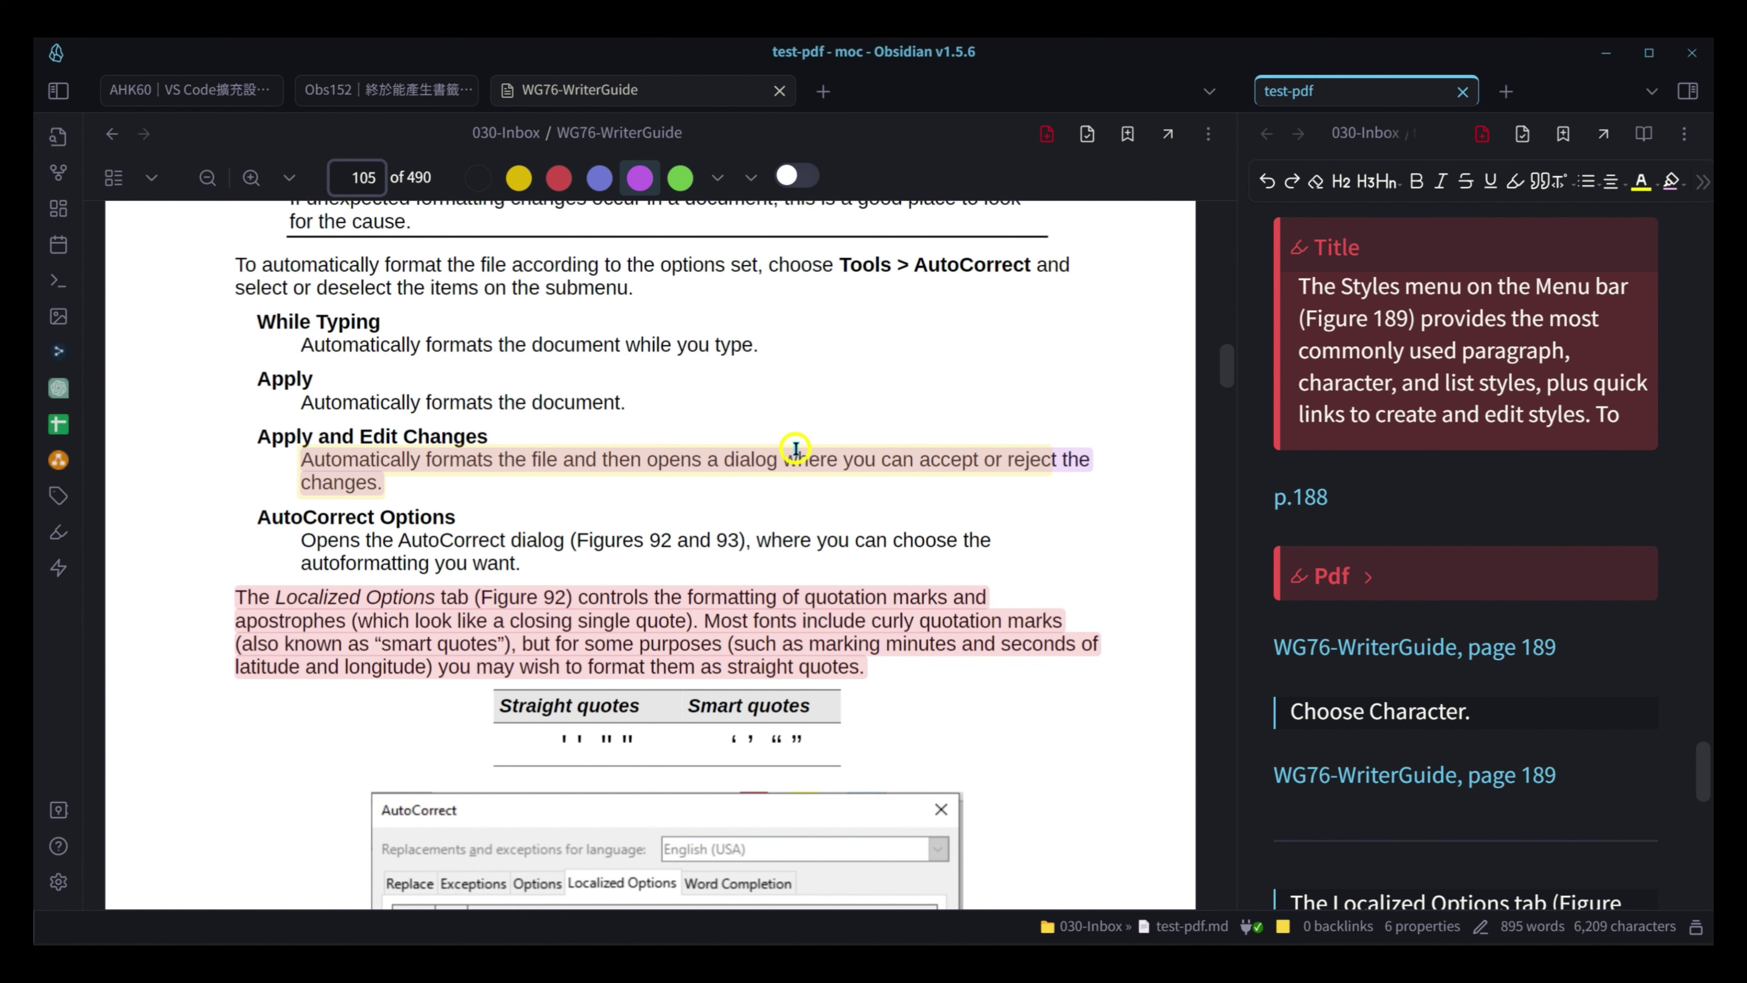
scroll(1514, 602, down, 4)
scroll(1514, 603, down, 10)
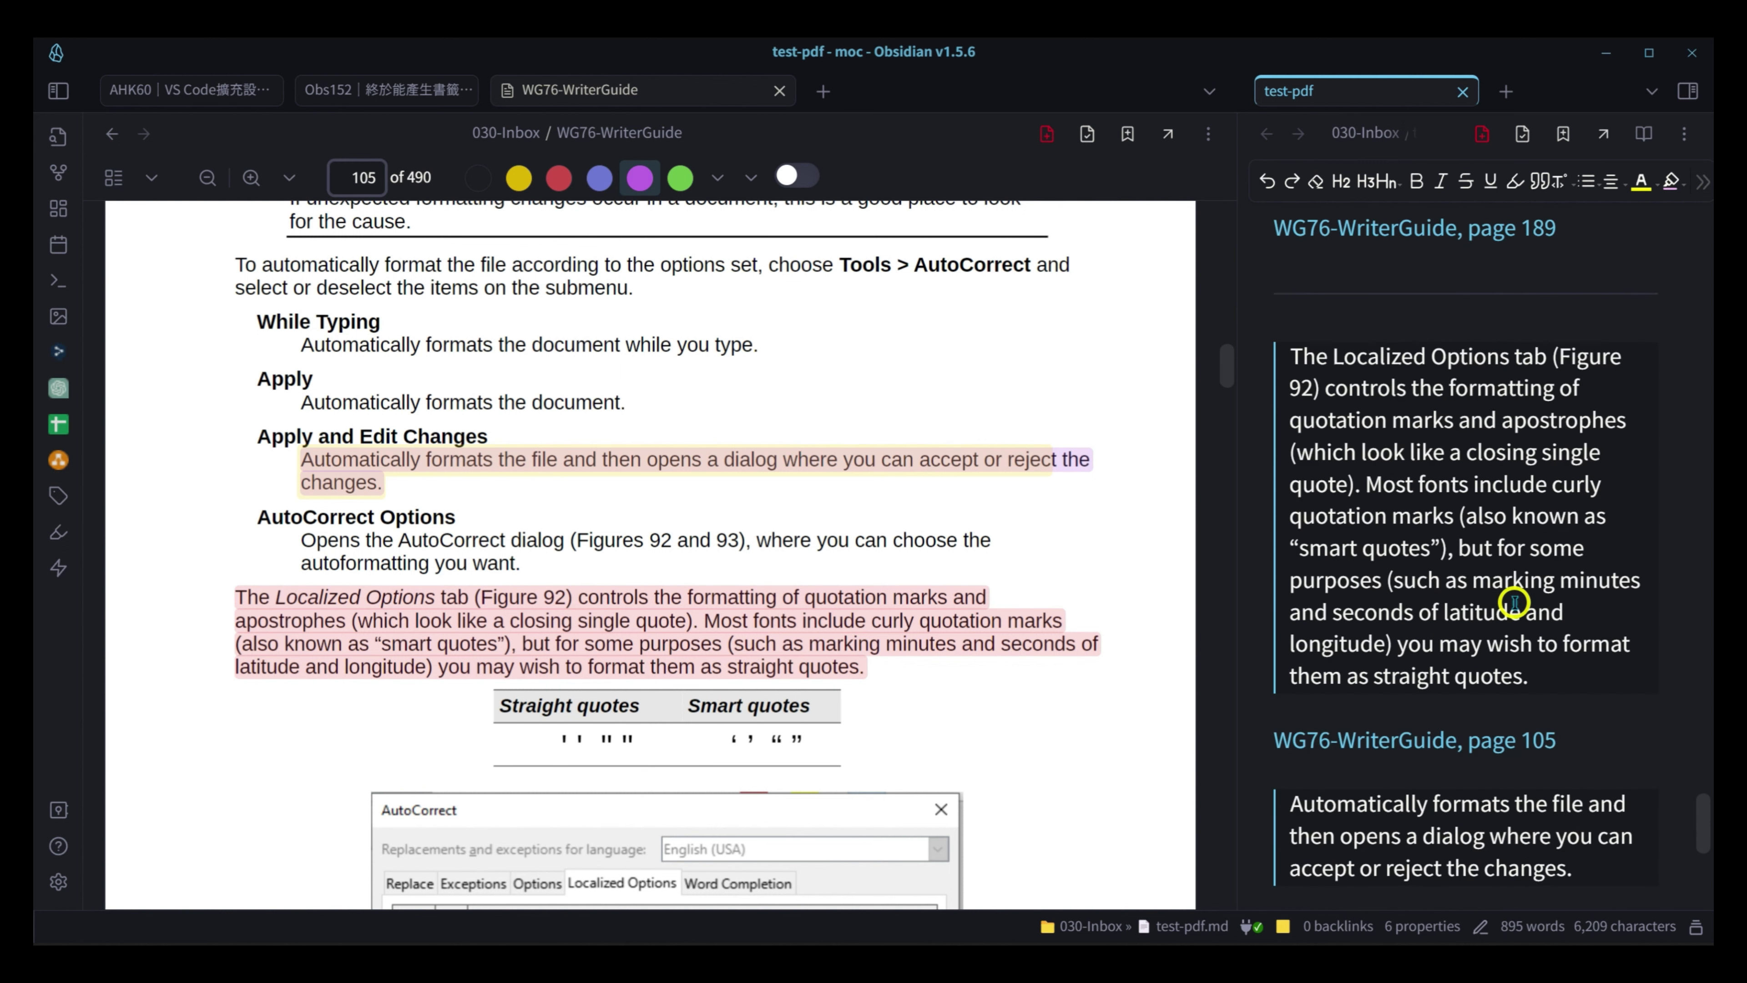
click(1340, 387)
key(Home)
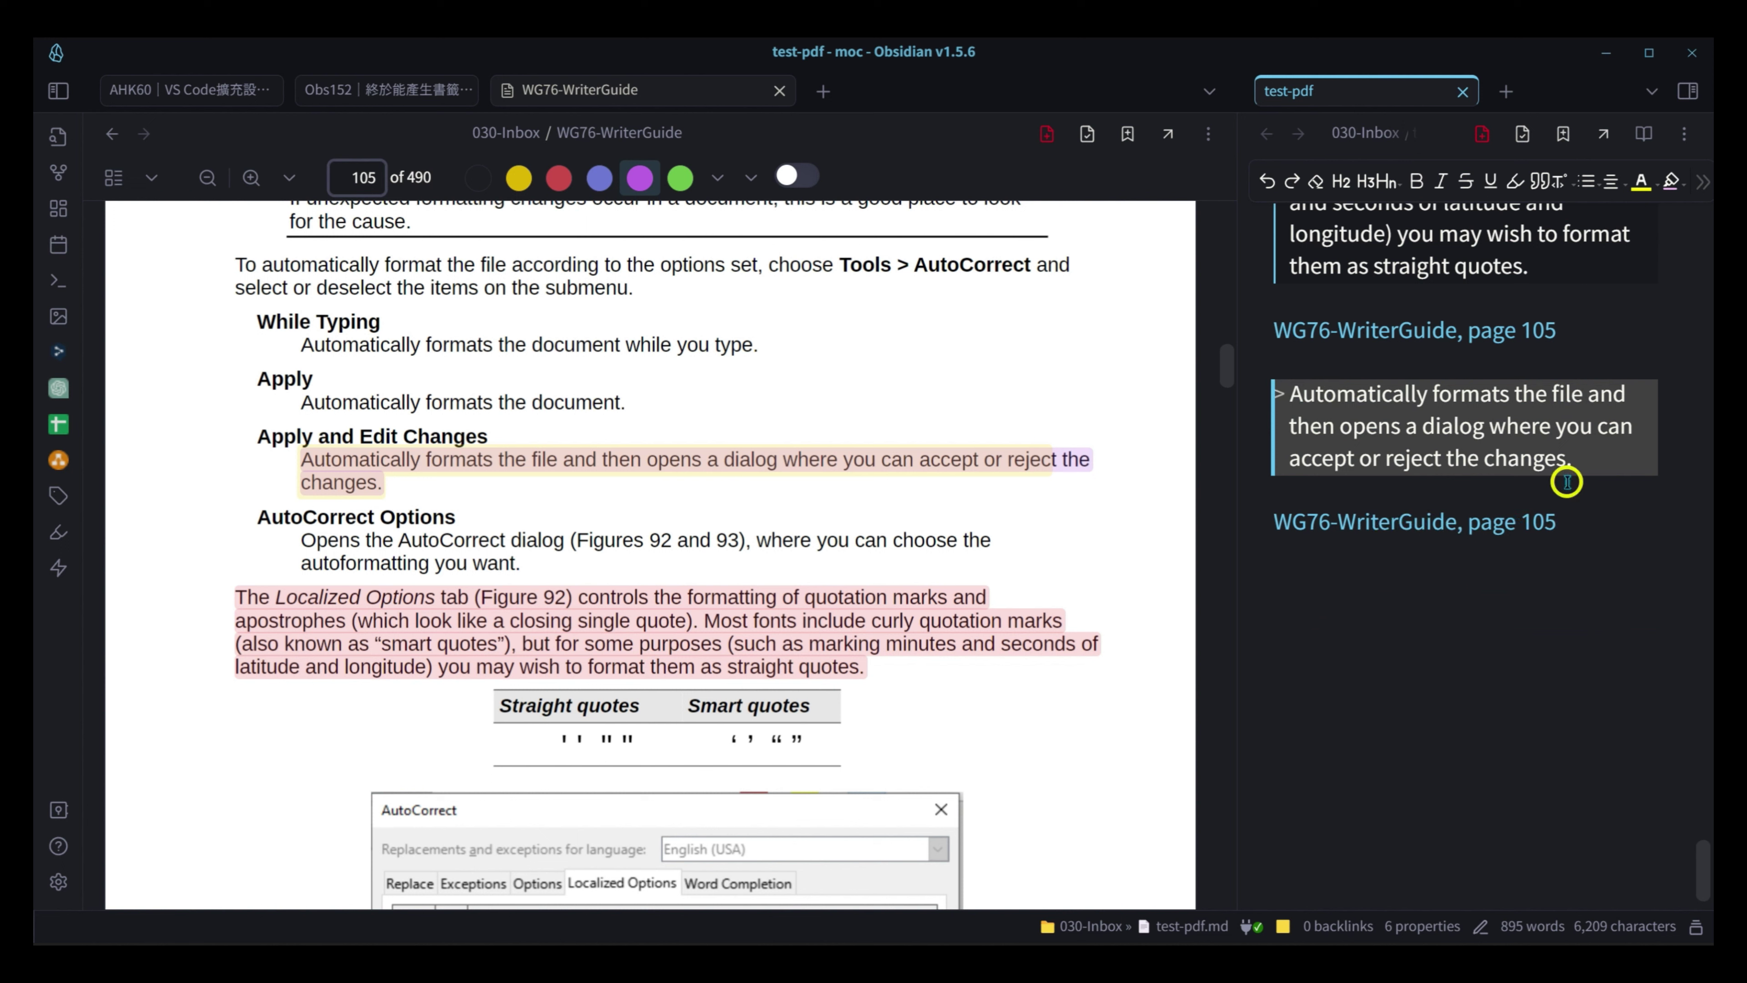
text([])
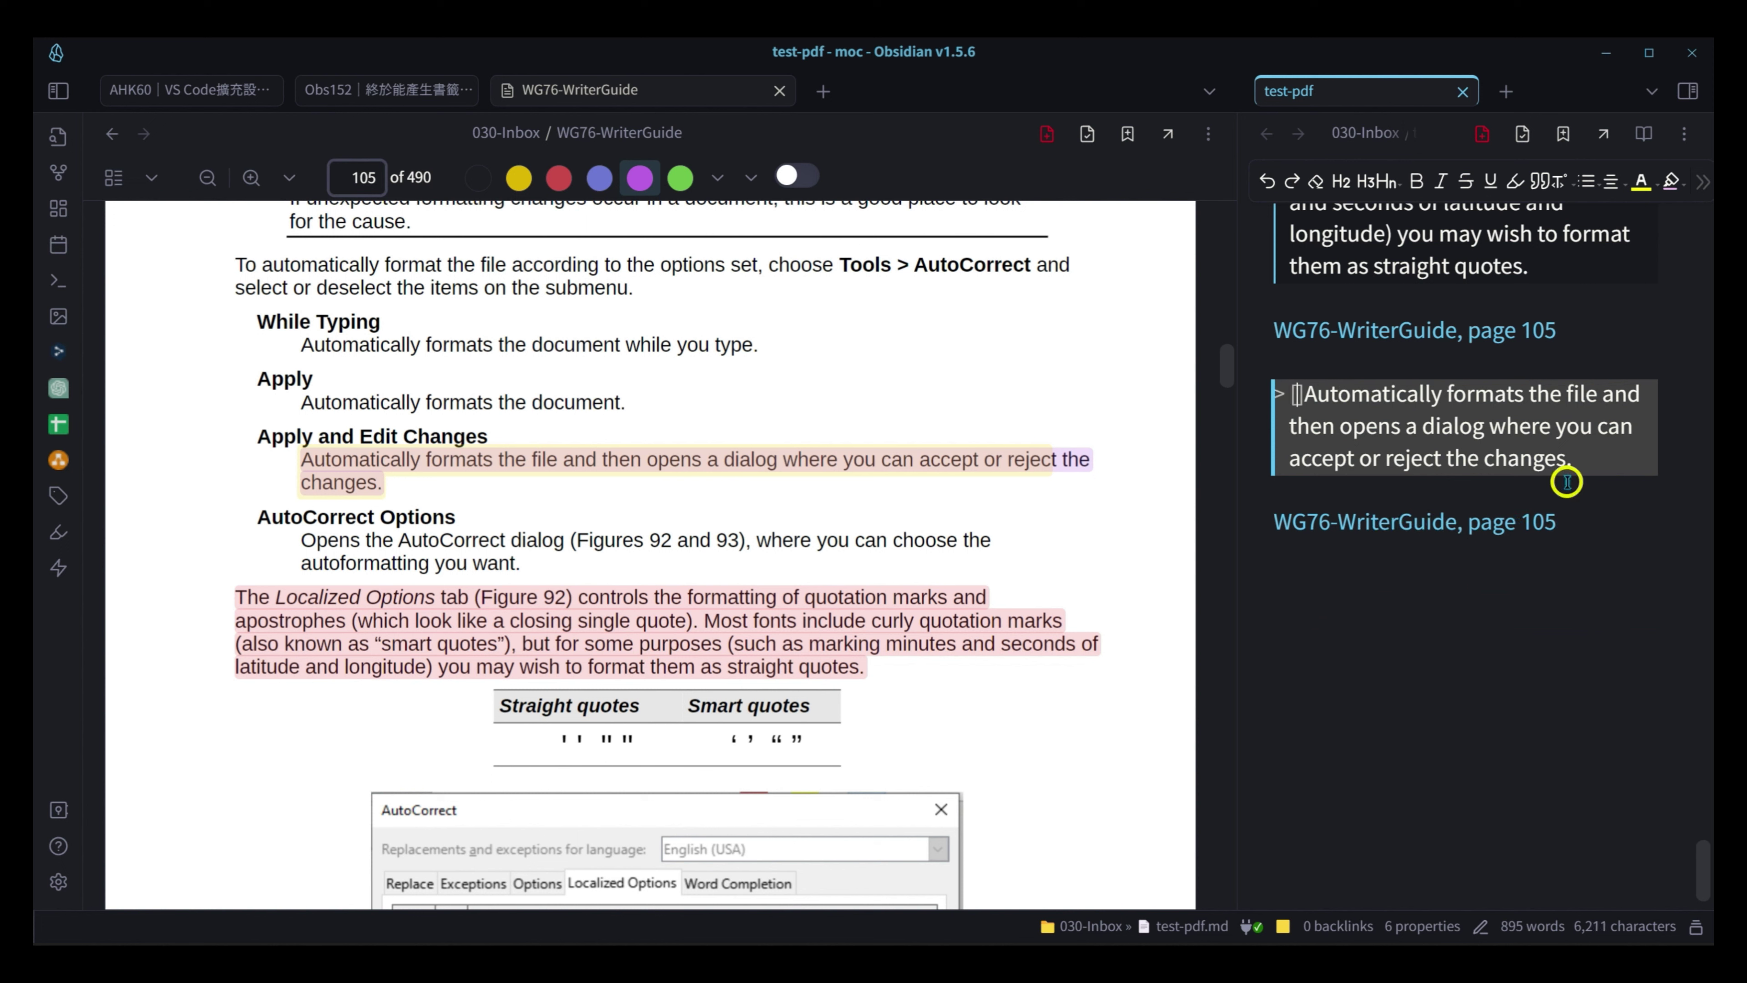
text(!PDF)
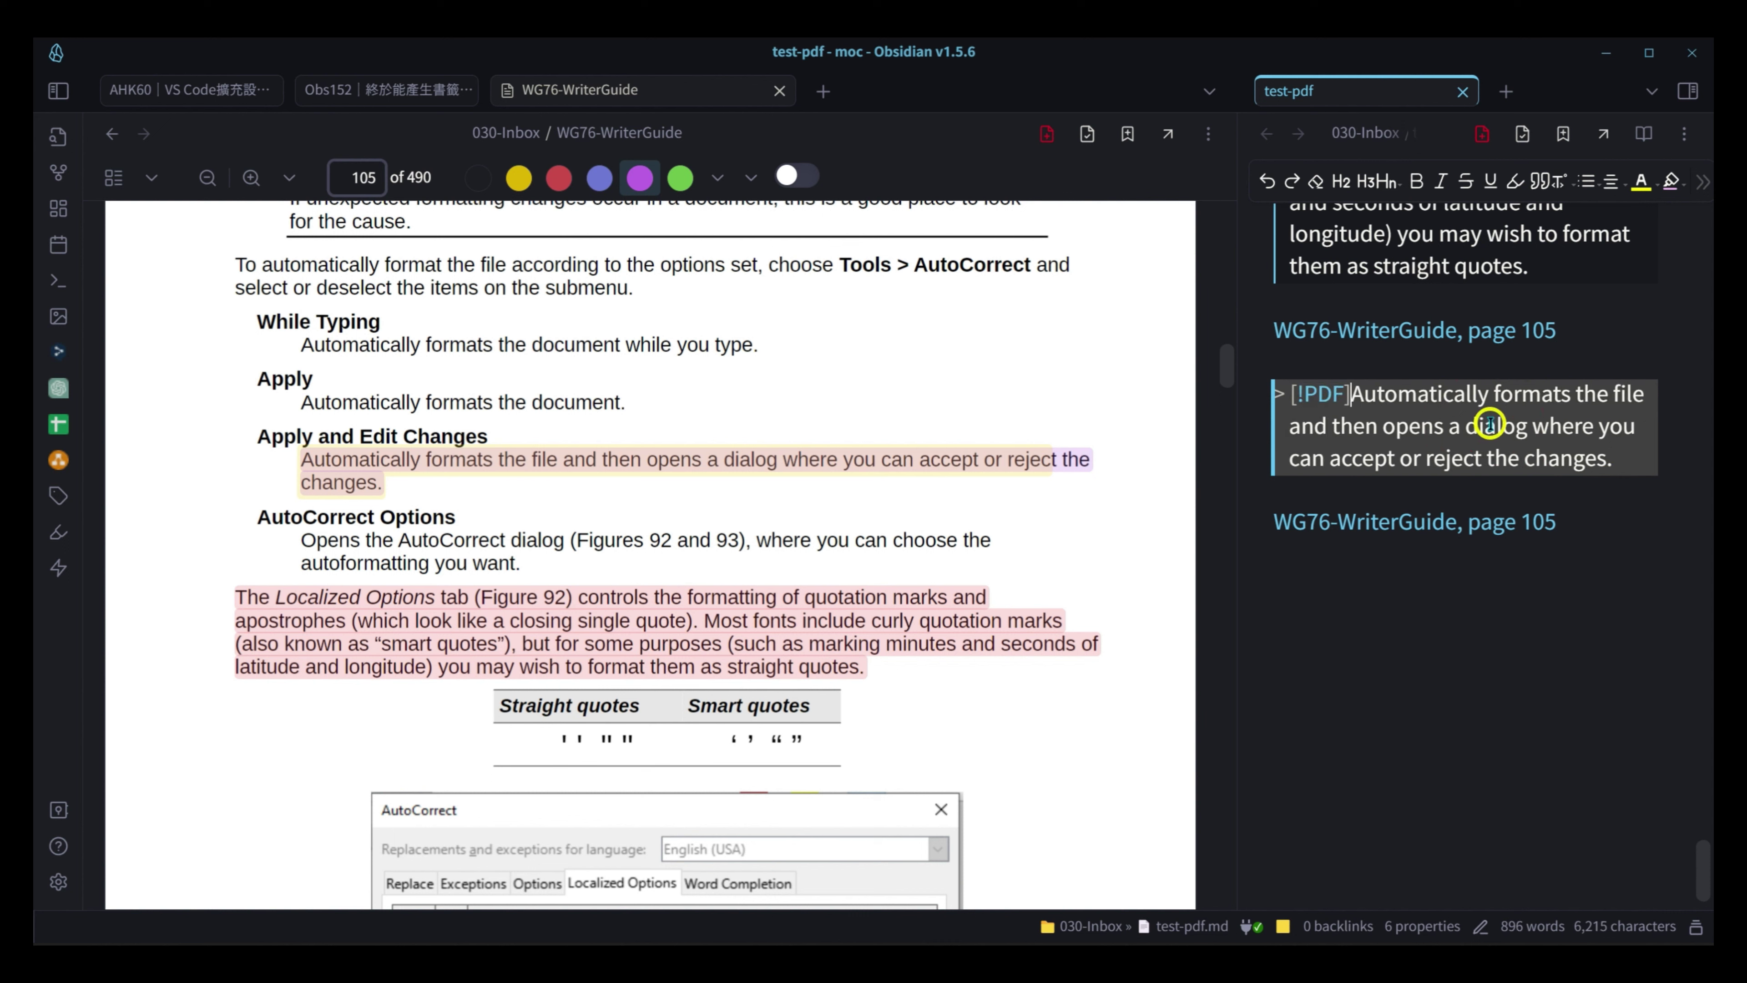
key(Return)
click(1345, 523)
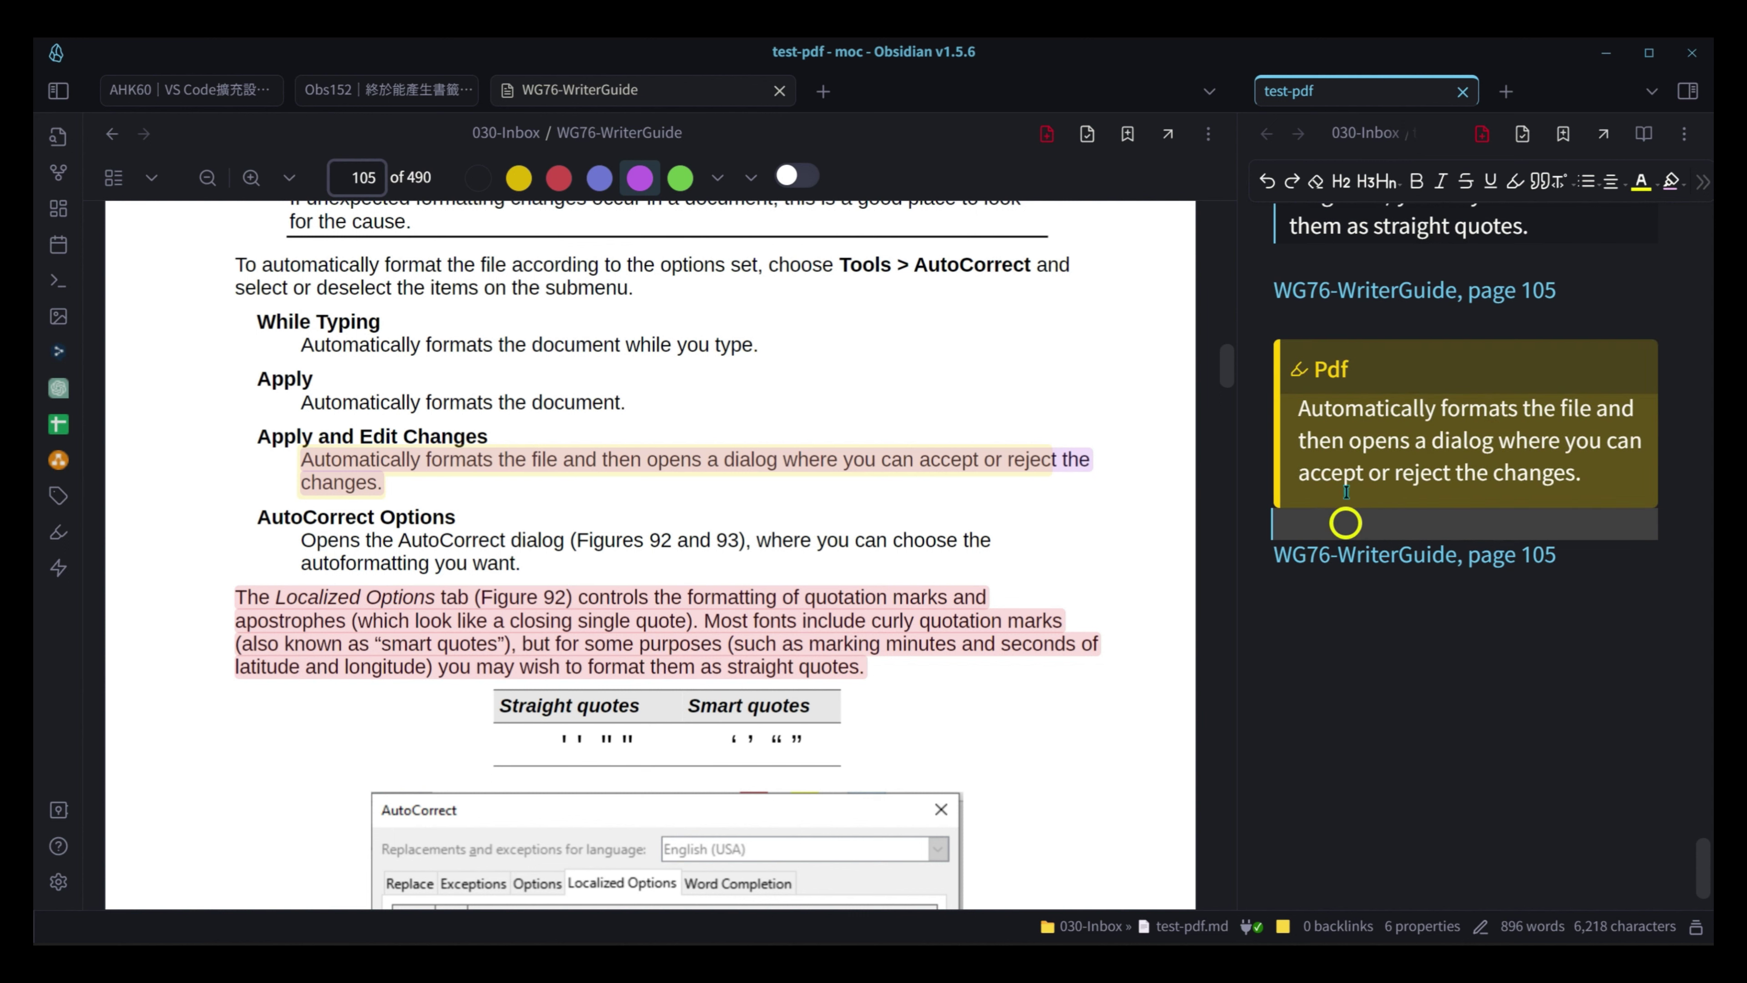
- Set the new PDF callout's colour to green and give it the title "test"
click(1407, 329)
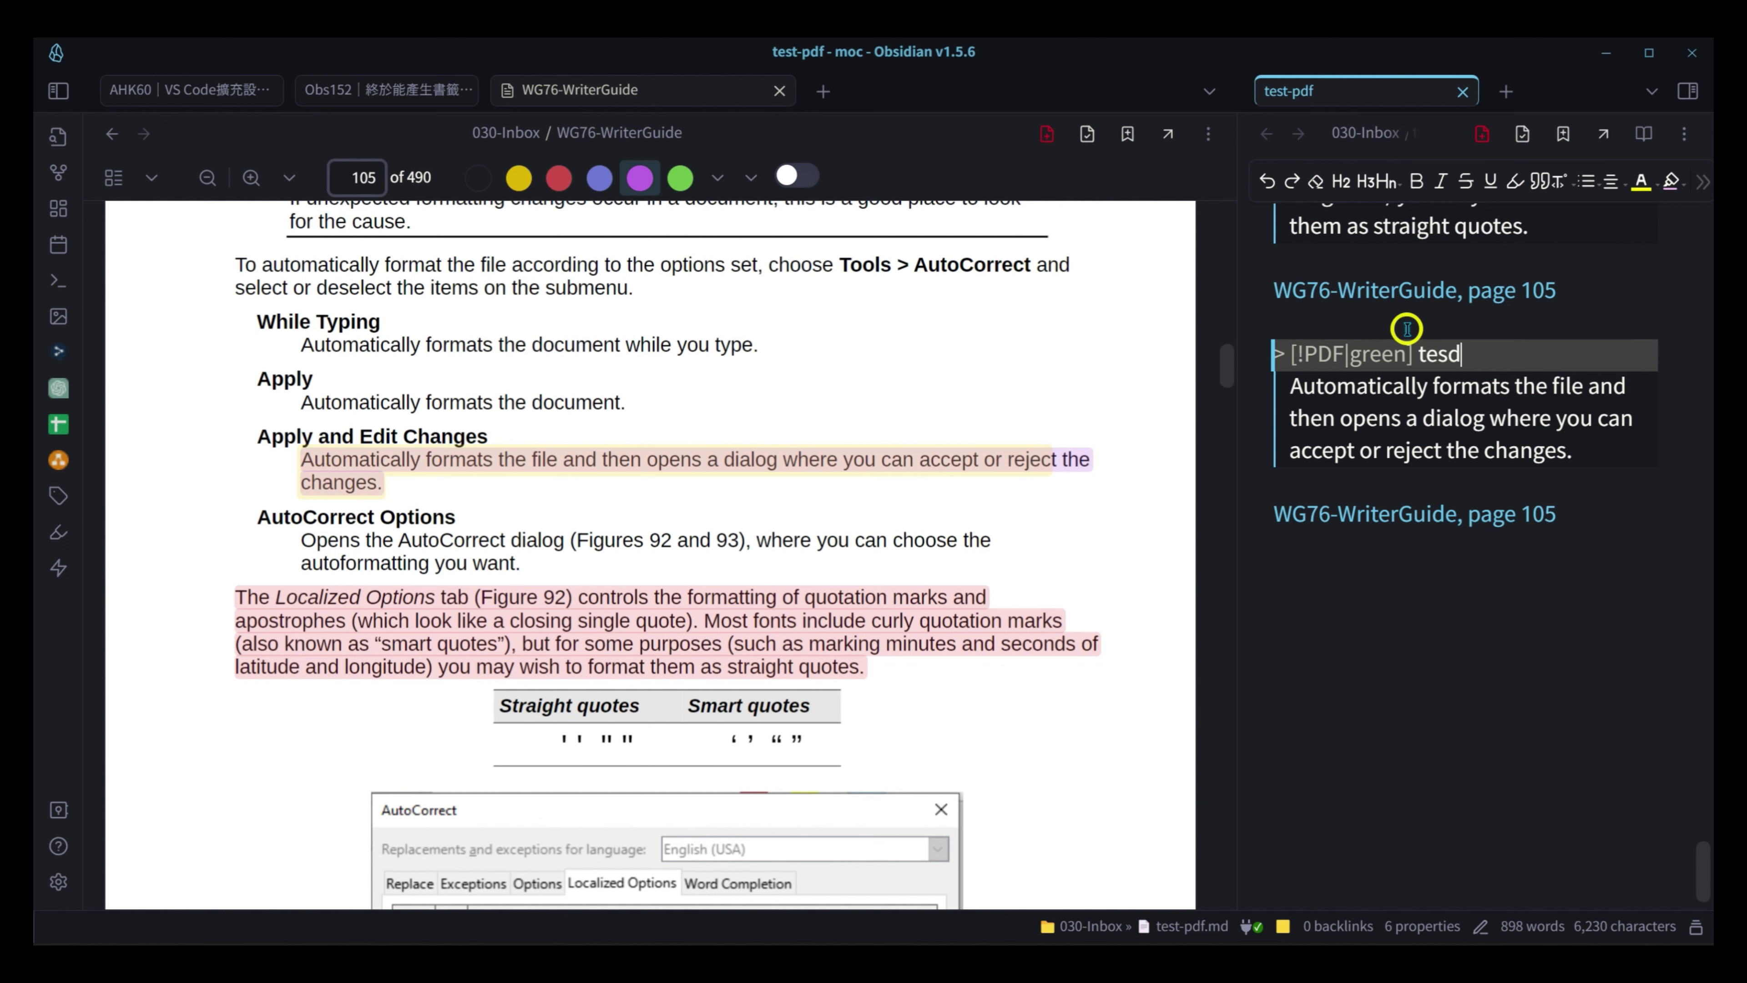
key(ctrl+End)
click(1426, 428)
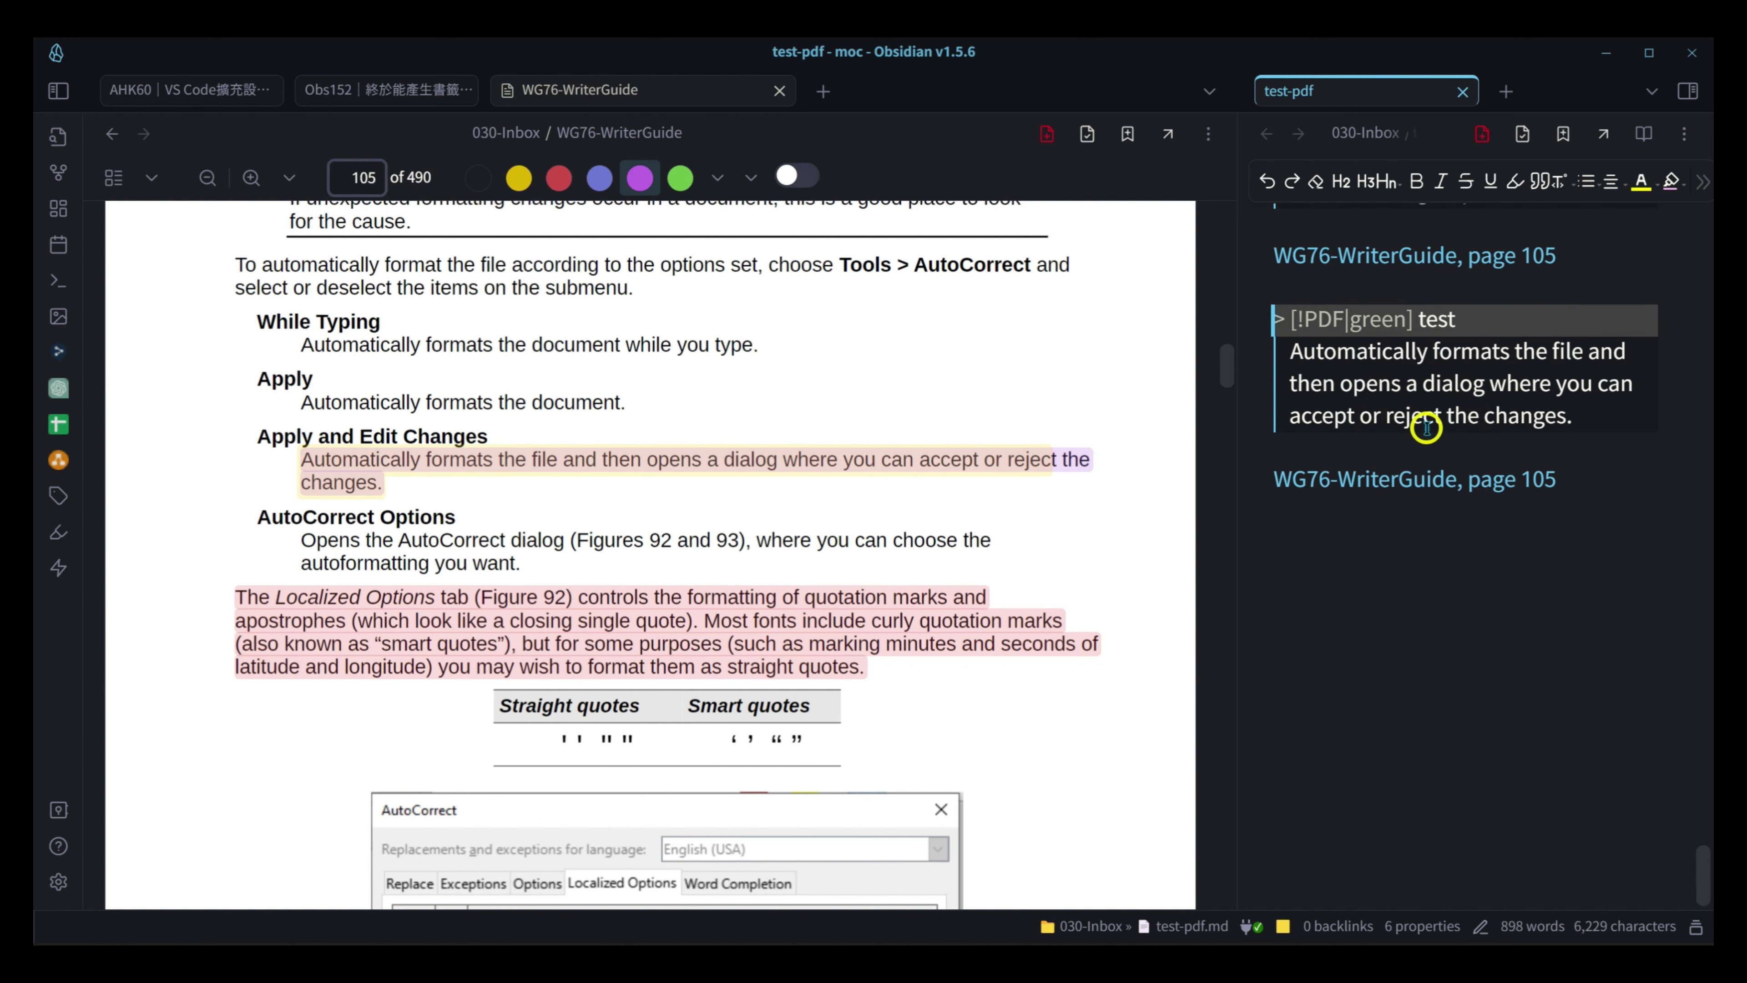
- Change the "test" callout's colour to red
key(Delete)
key(Delete)
key(Delete)
key(Delete)
text(red)
click(1435, 594)
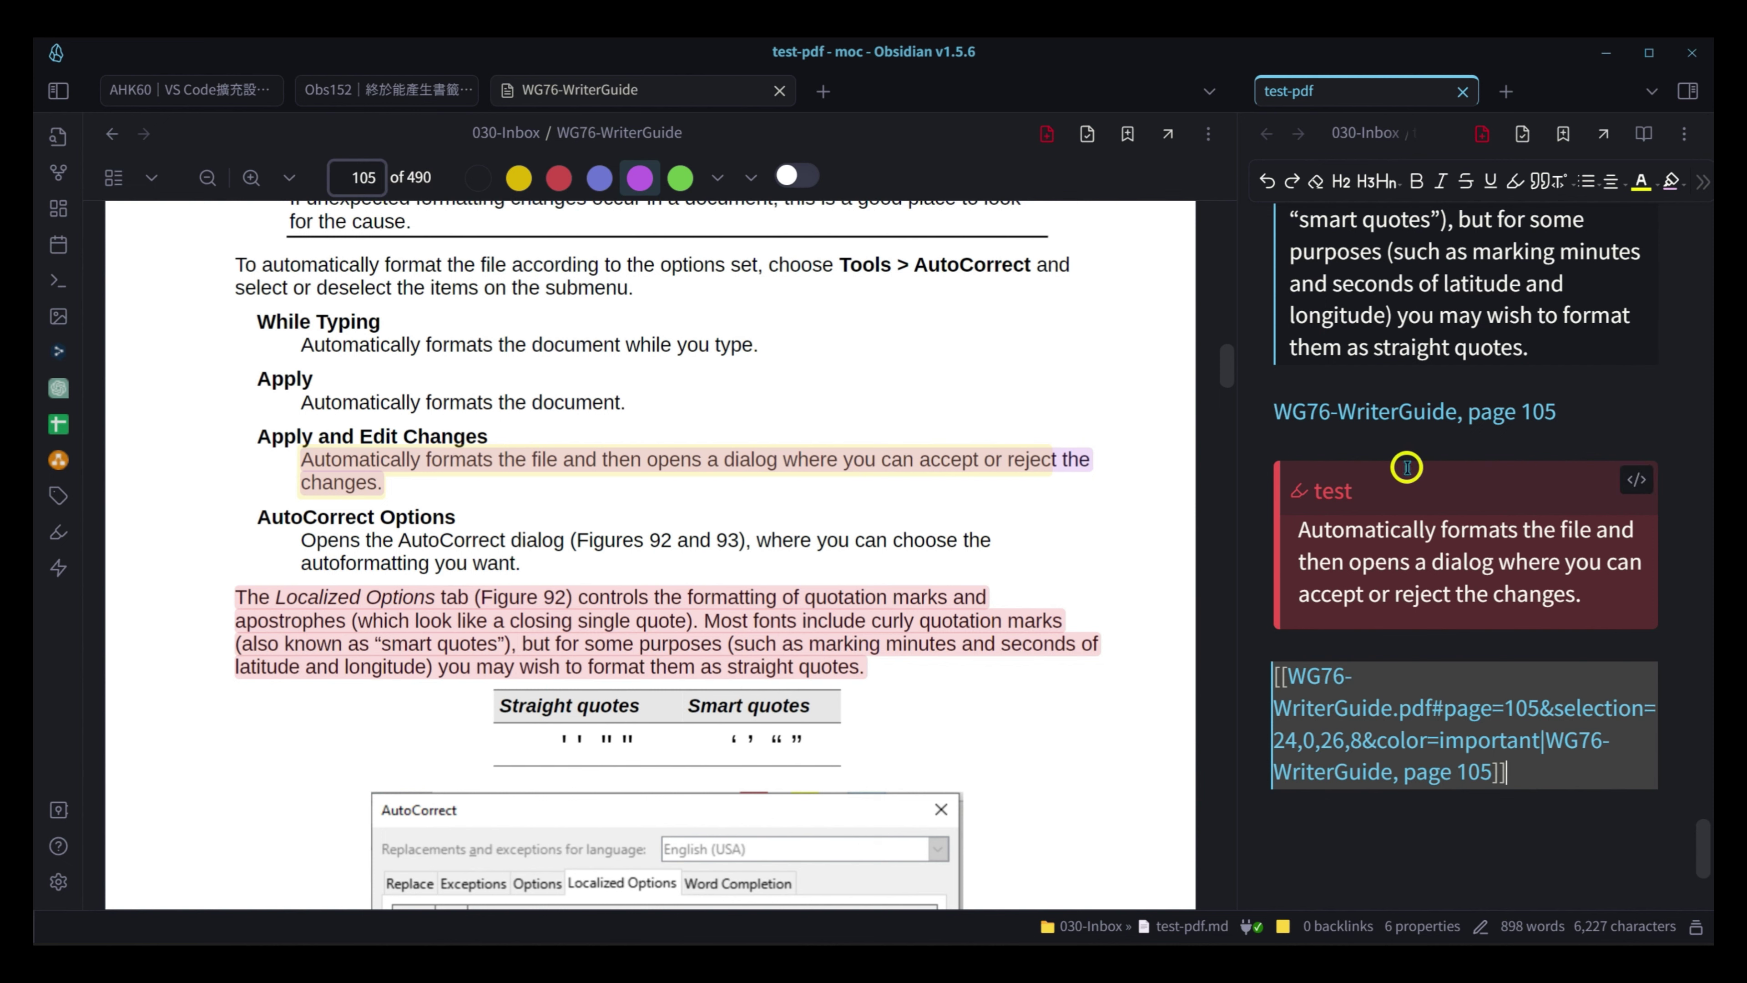
- Review the colour palette's copy action options and set the copied link's display text format to Page only
scroll(844, 540, up, 5)
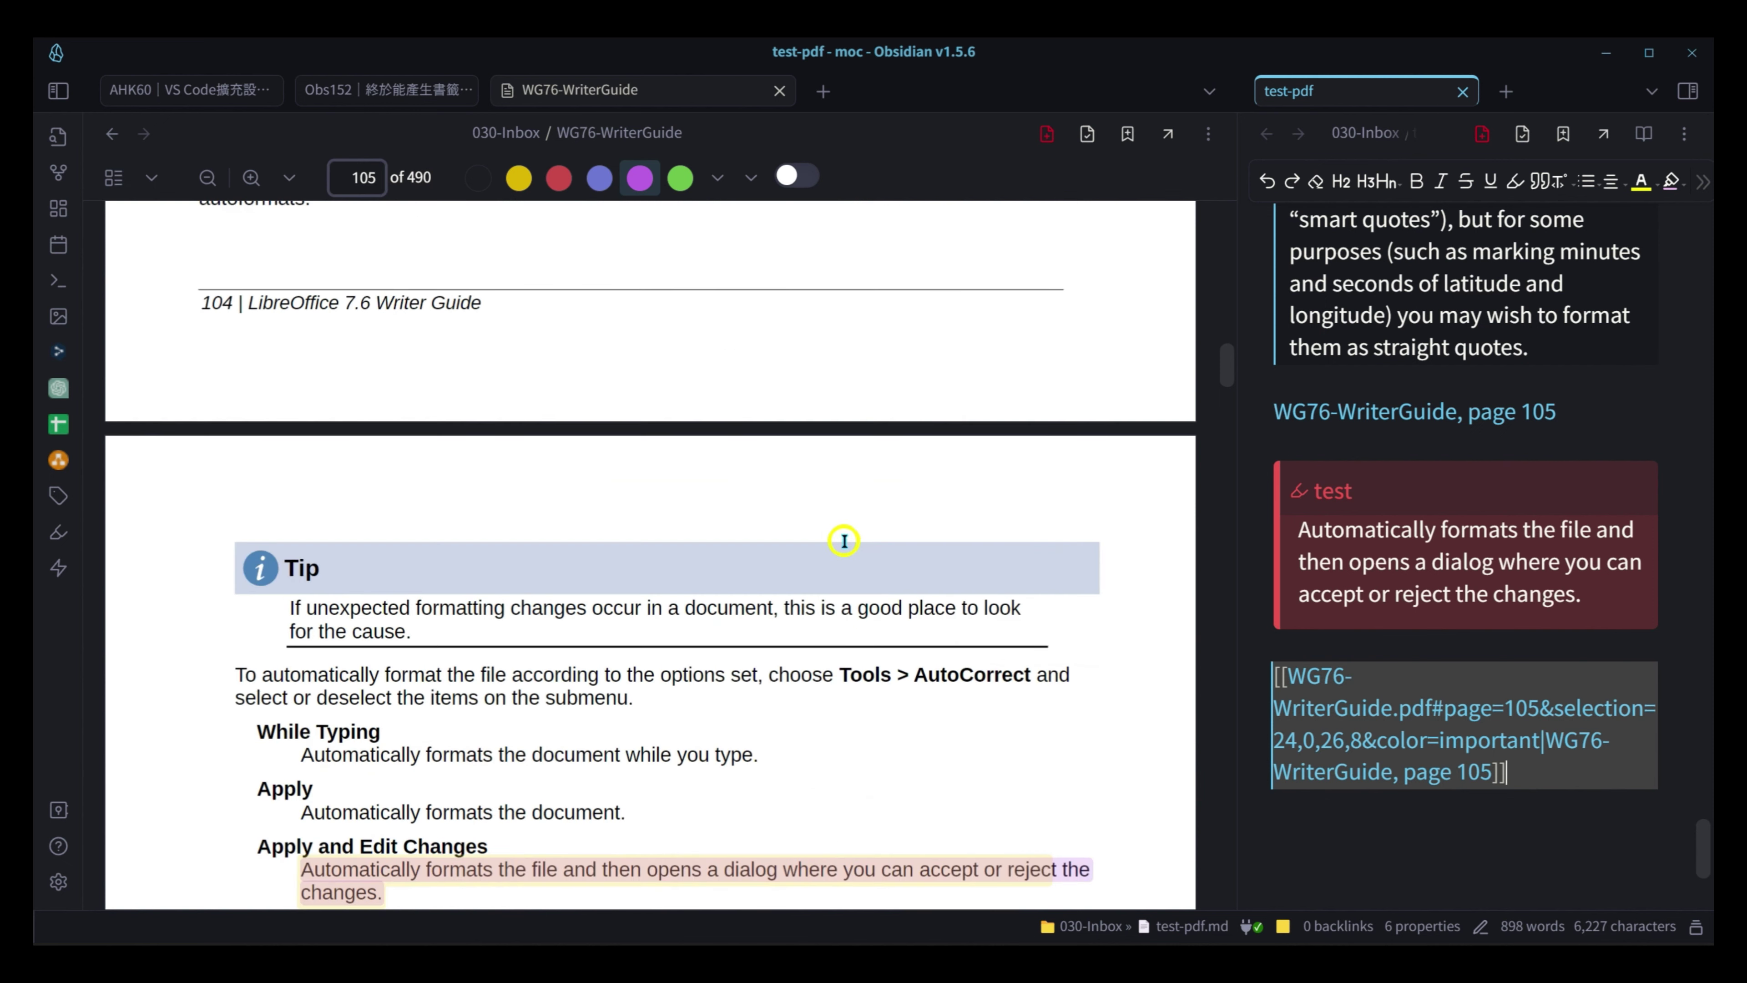
scroll(844, 540, down, 3)
scroll(1478, 380, up, 6)
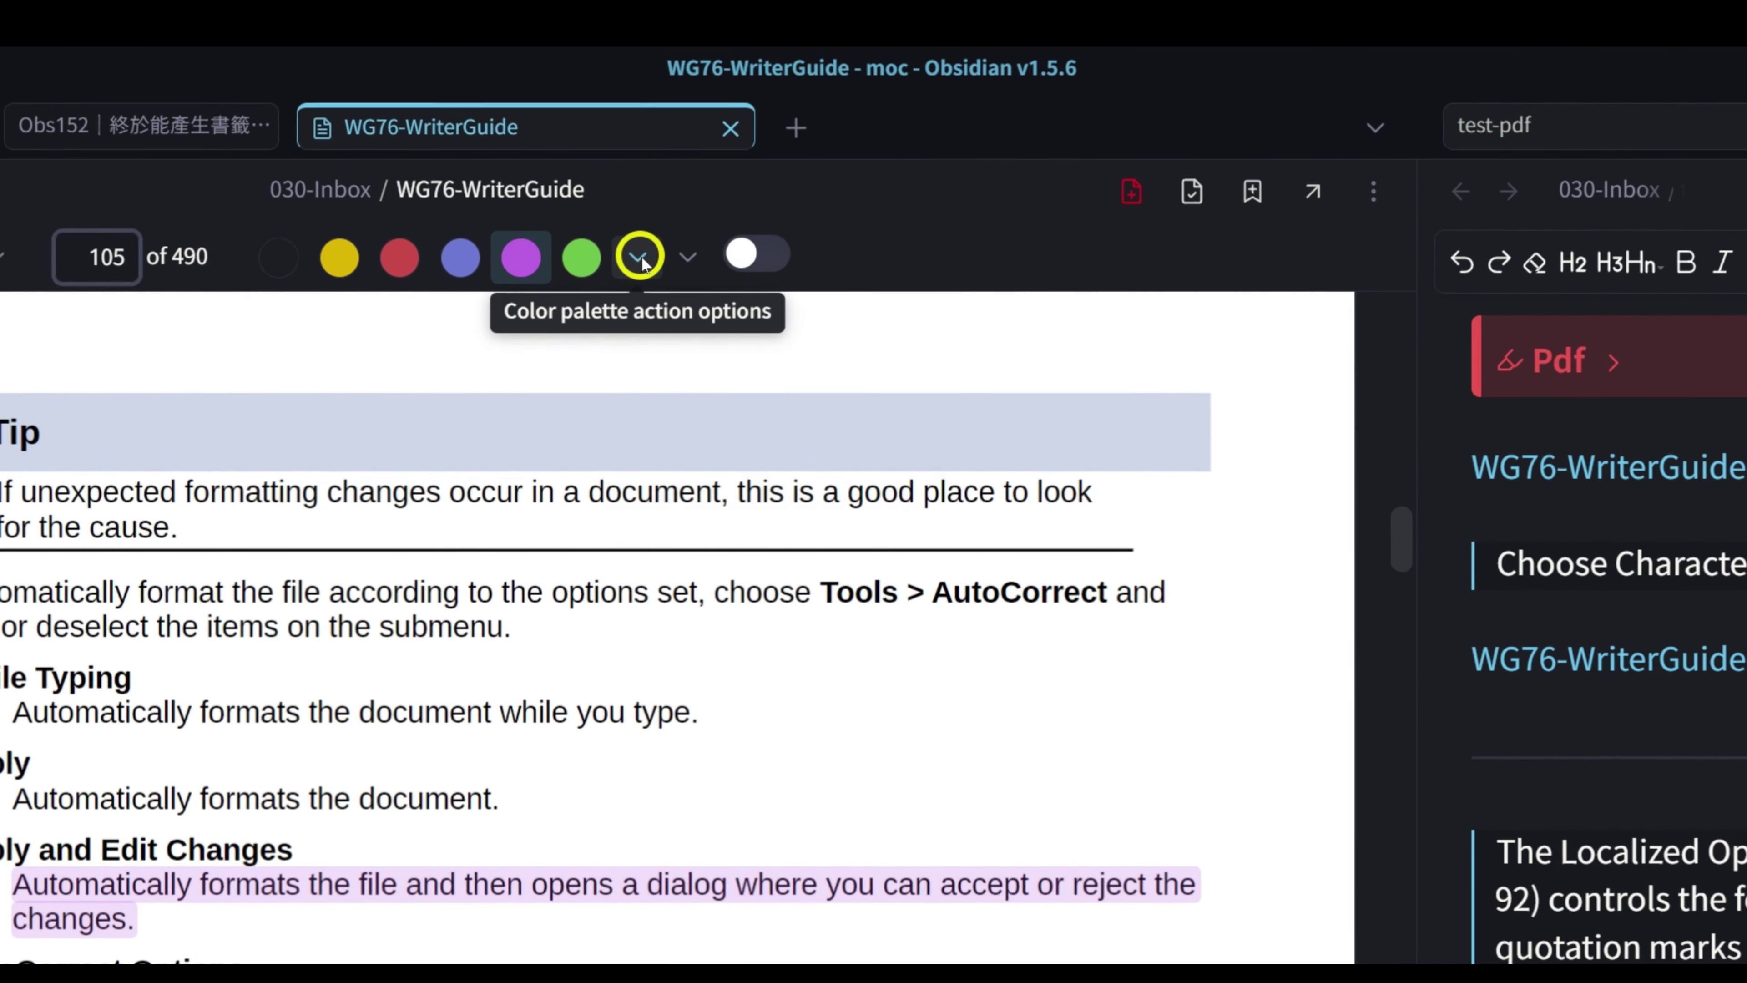
click(718, 178)
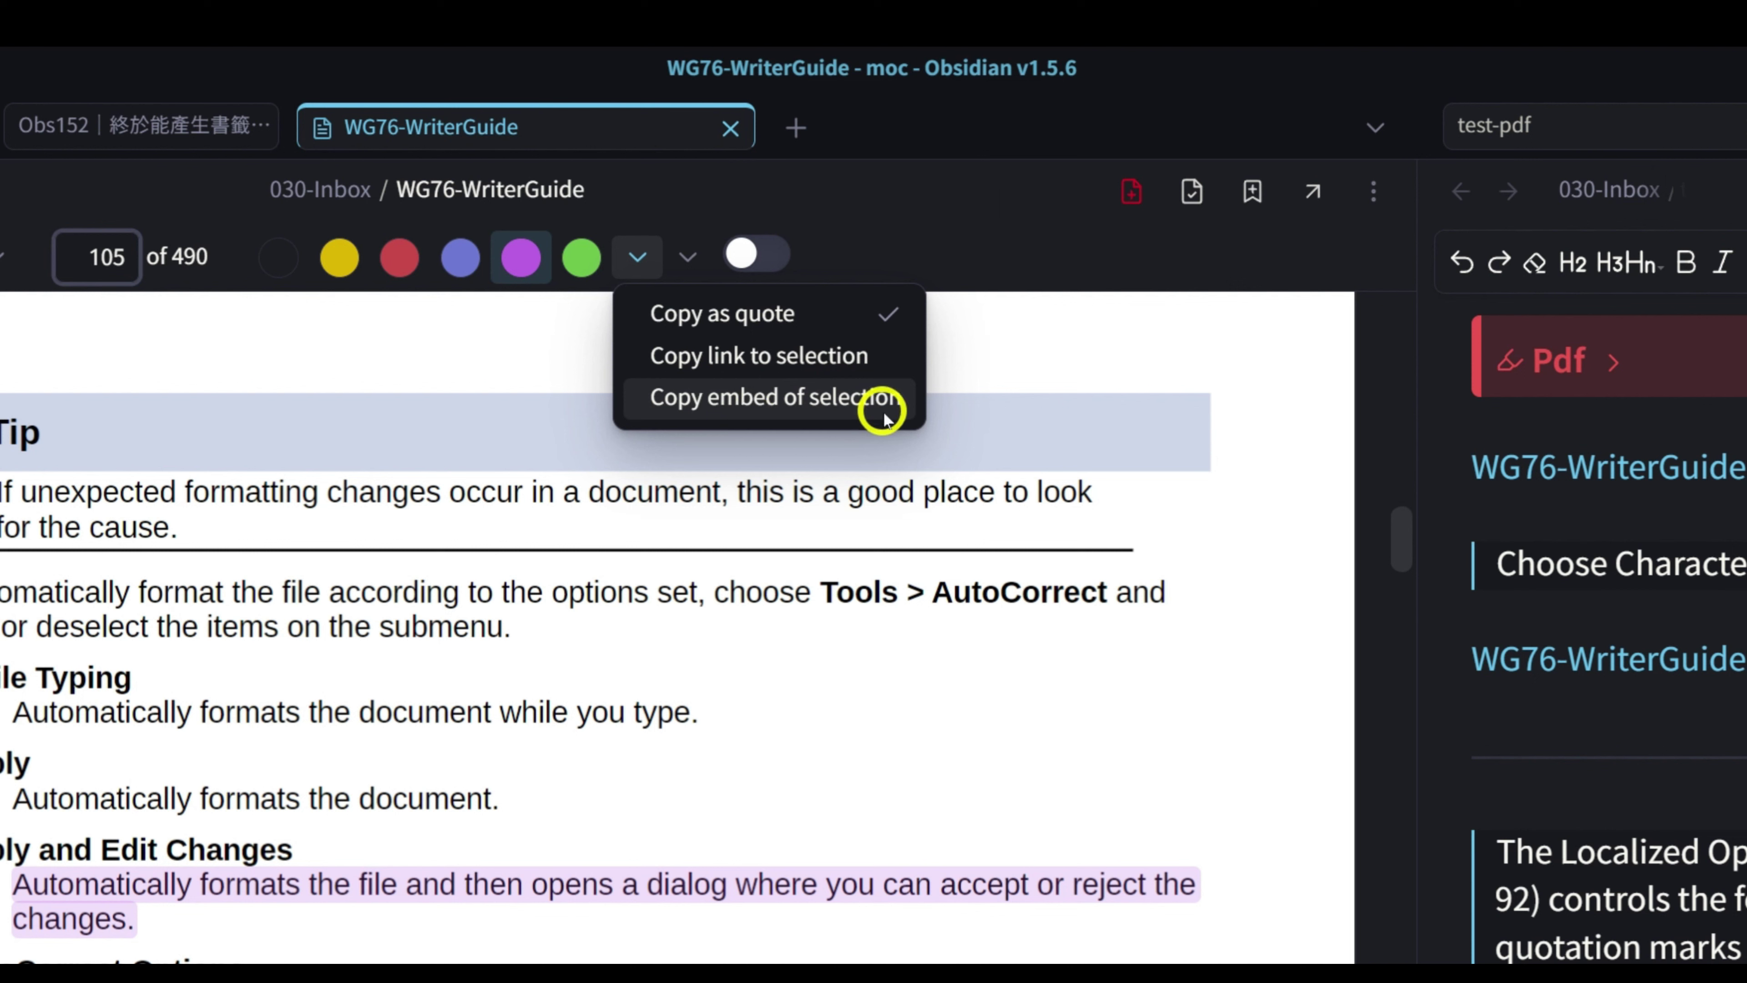
click(687, 258)
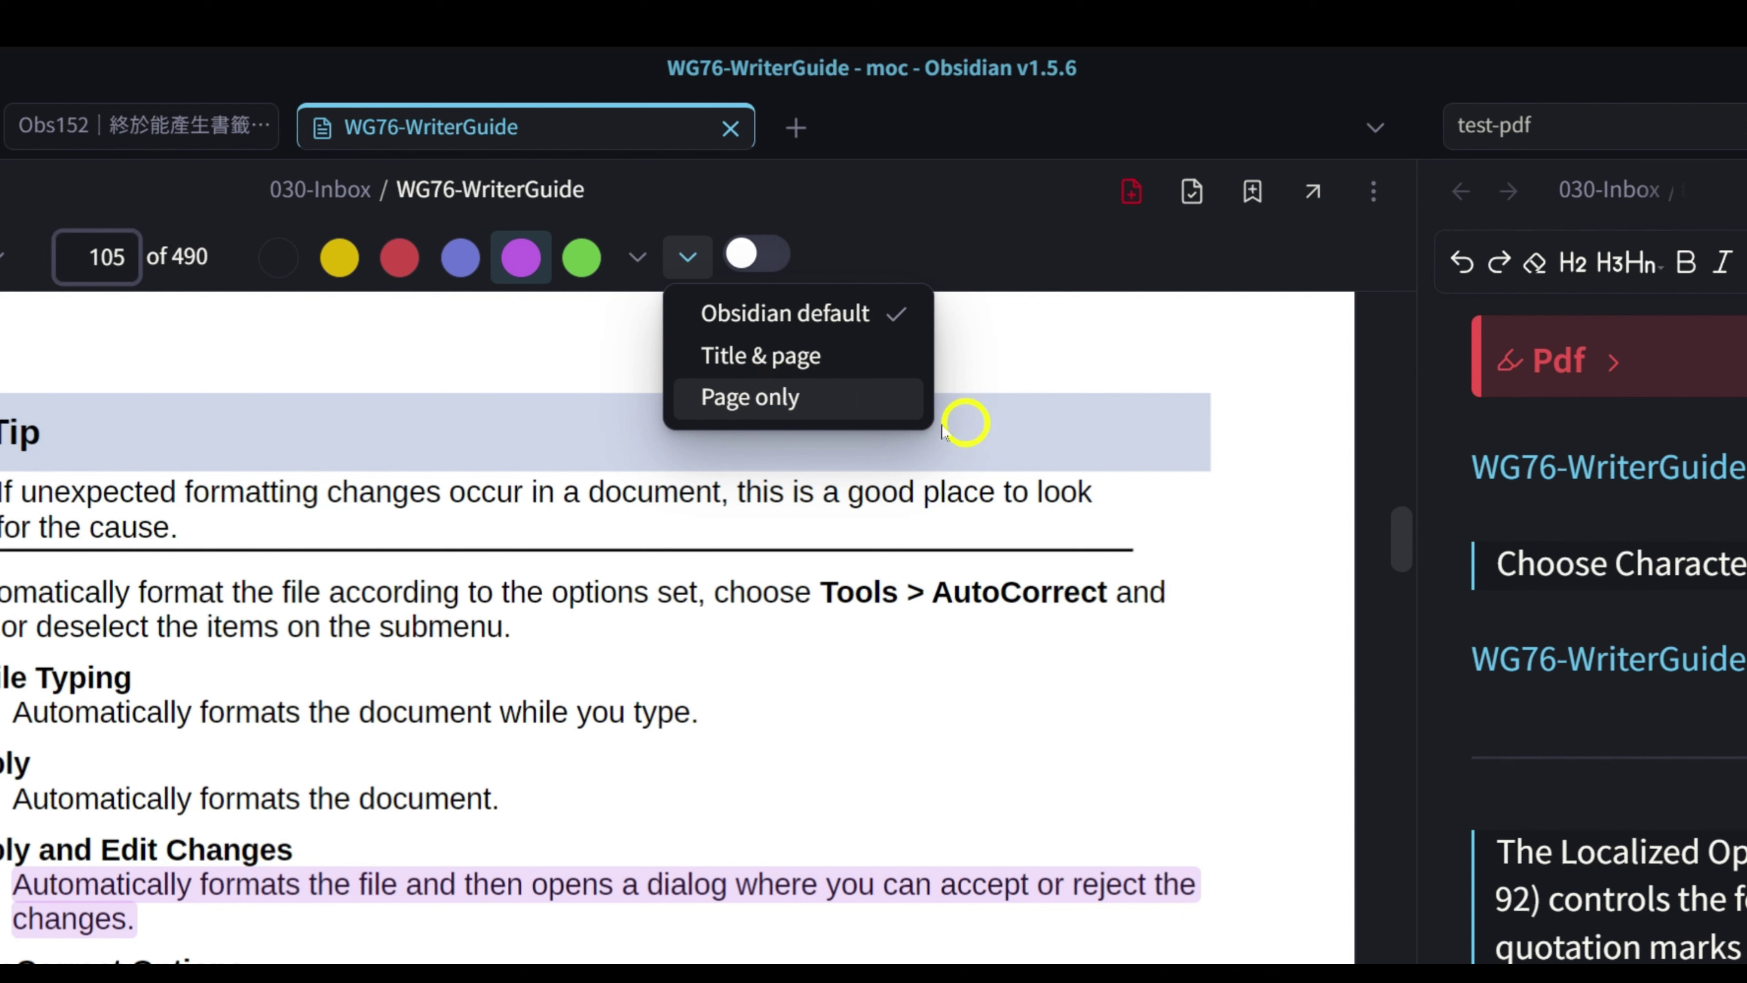
click(810, 397)
scroll(831, 689, down, 10)
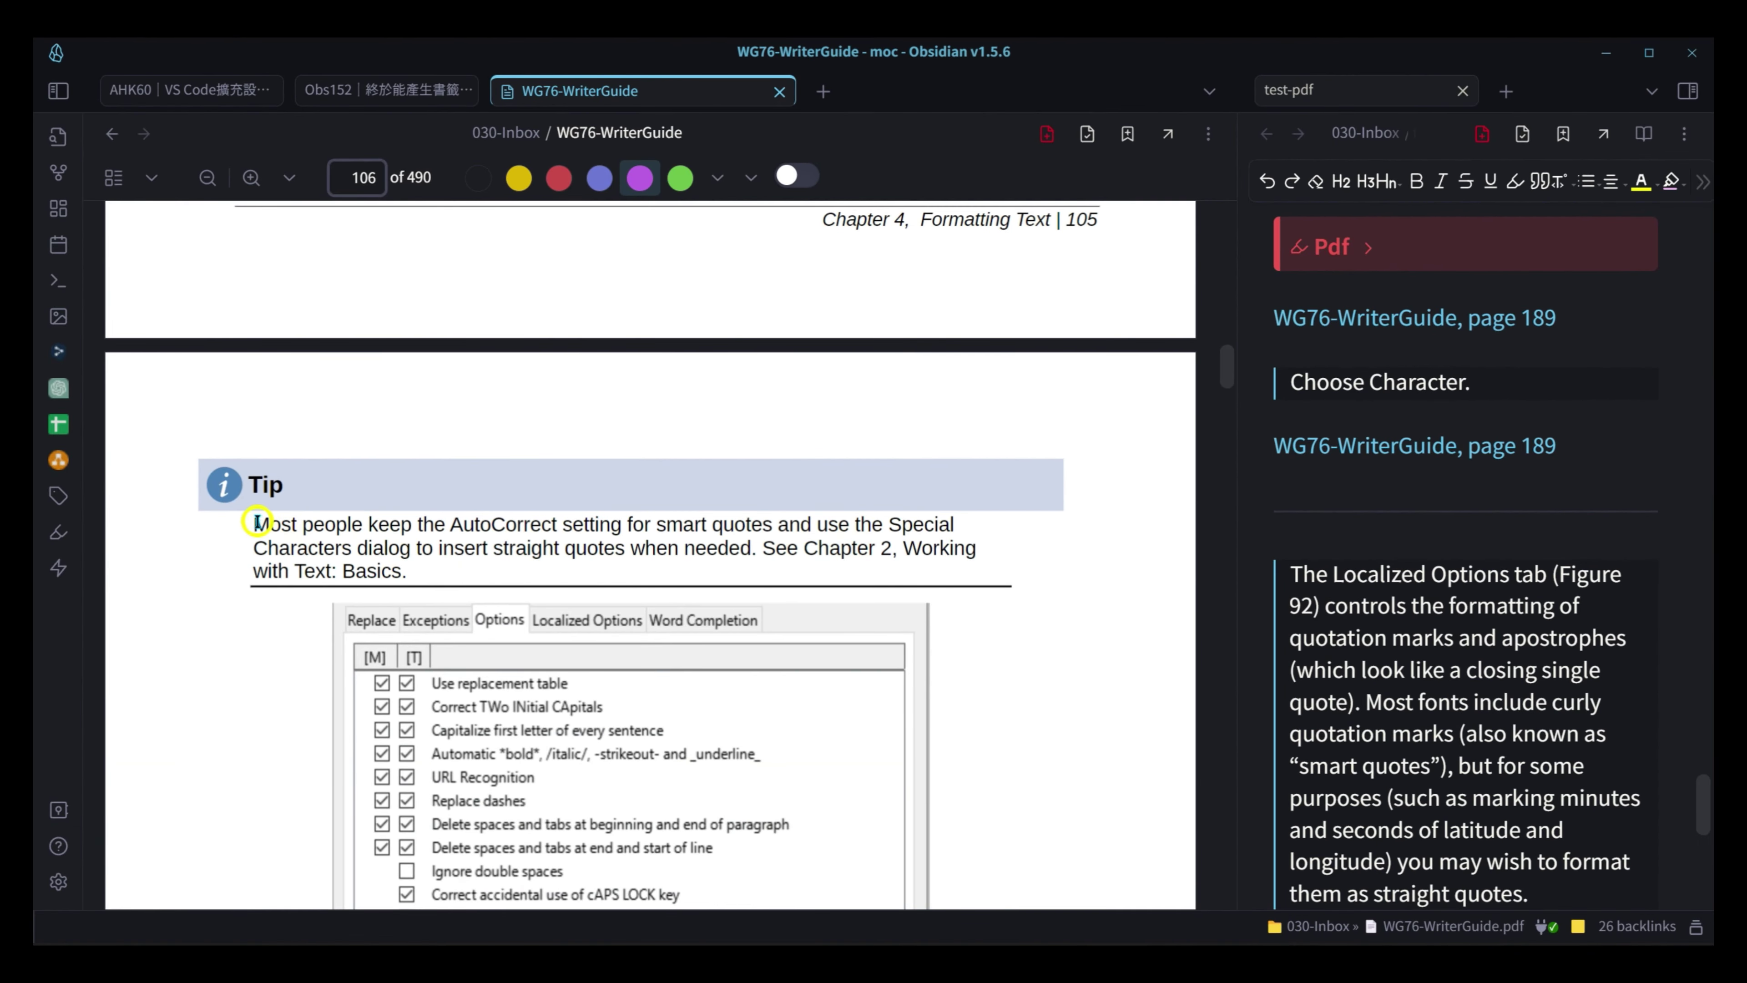
- Copy the Tip paragraph about AutoCorrect smart quotes on page 106 with the green callout colour and paste the linked quote at the end of test-pdf
drag(256, 522, 416, 573)
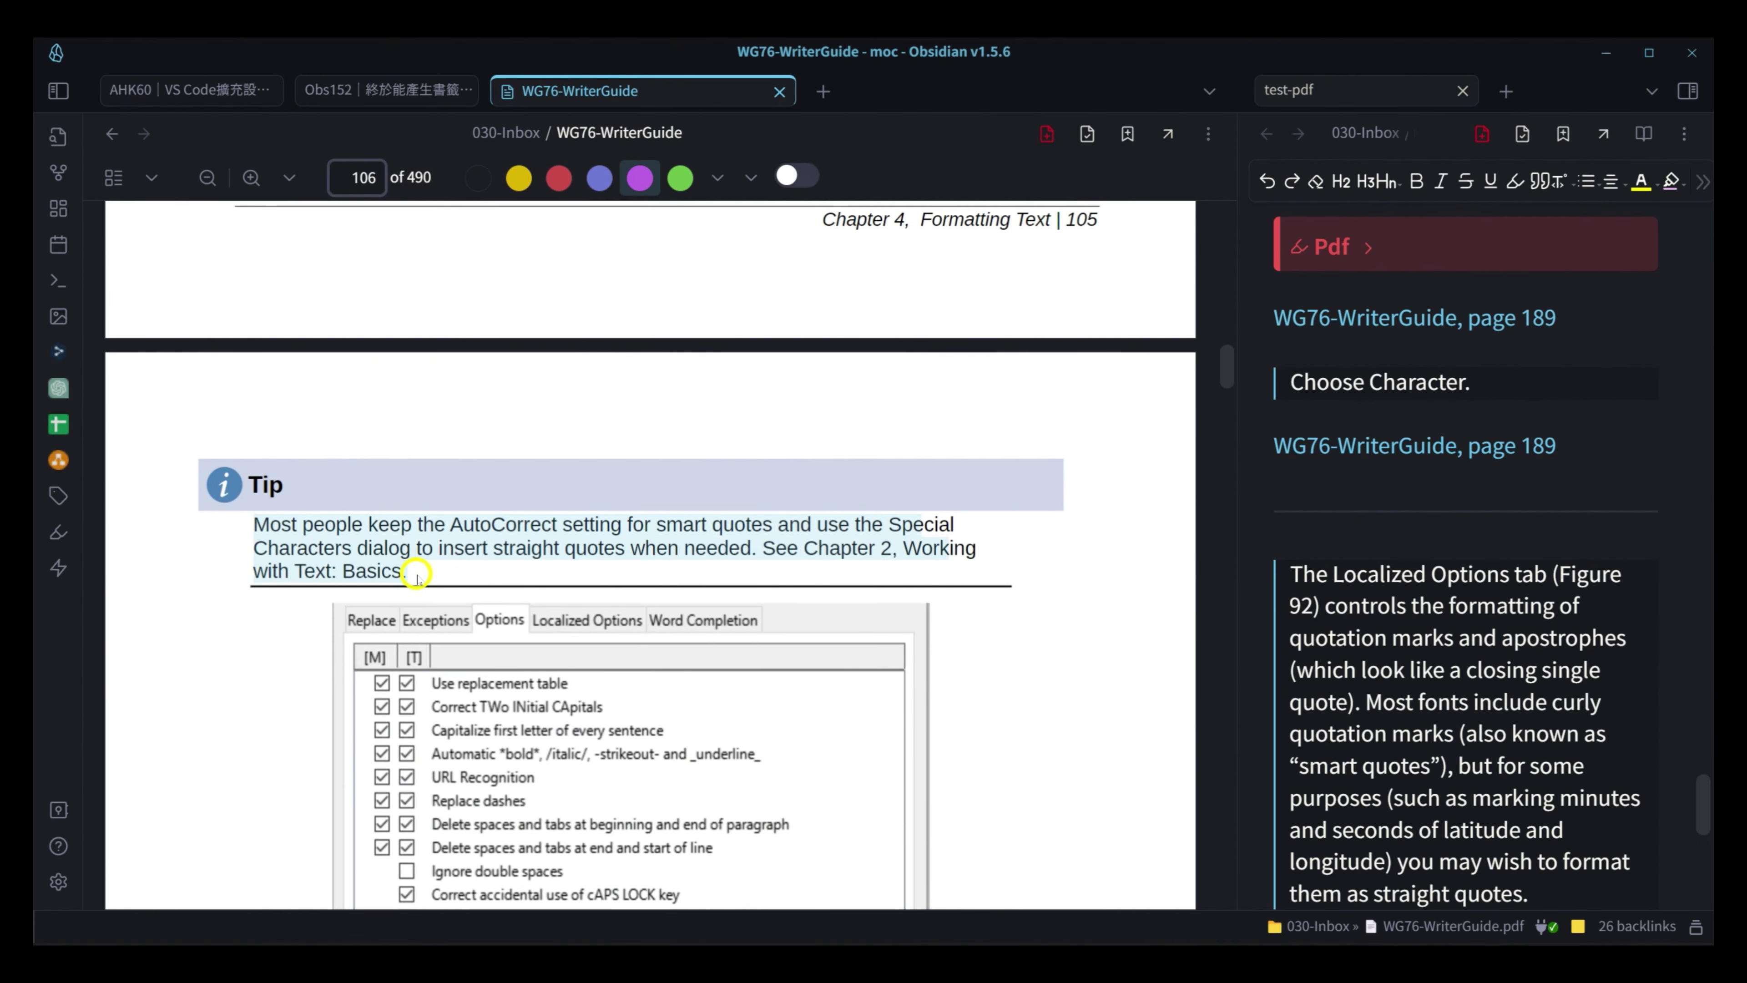
click(681, 177)
click(1468, 530)
click(1548, 605)
key(Return)
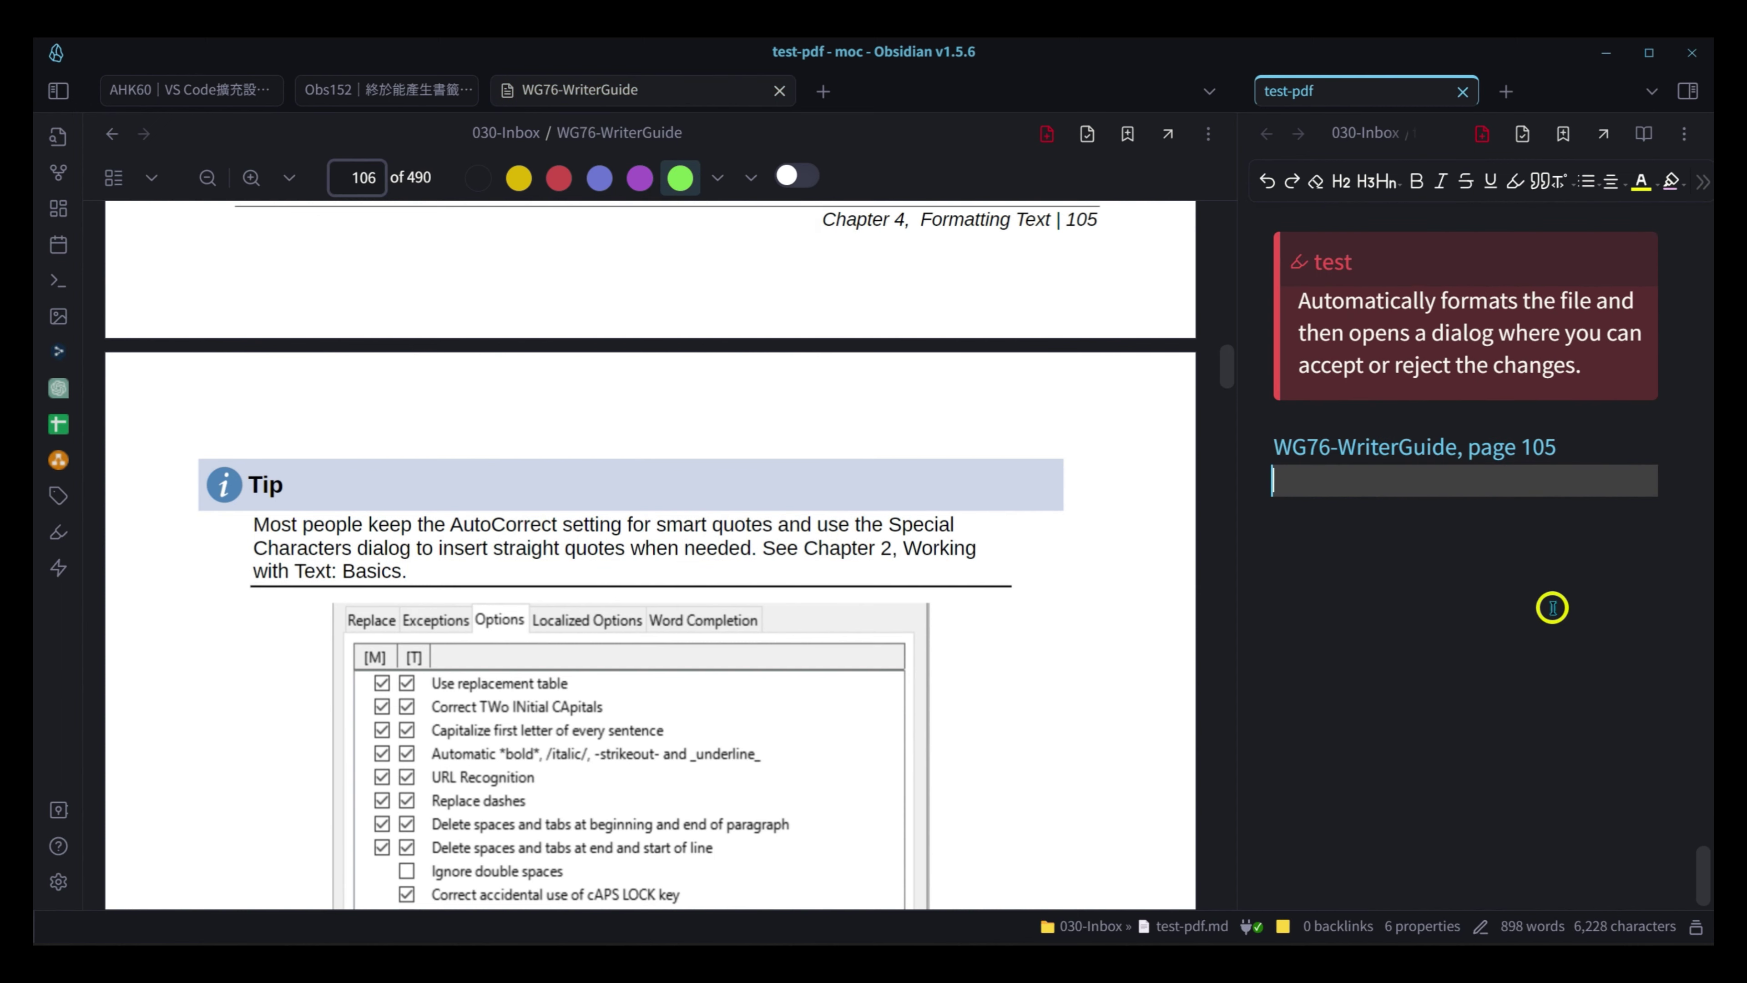
key(ctrl+v)
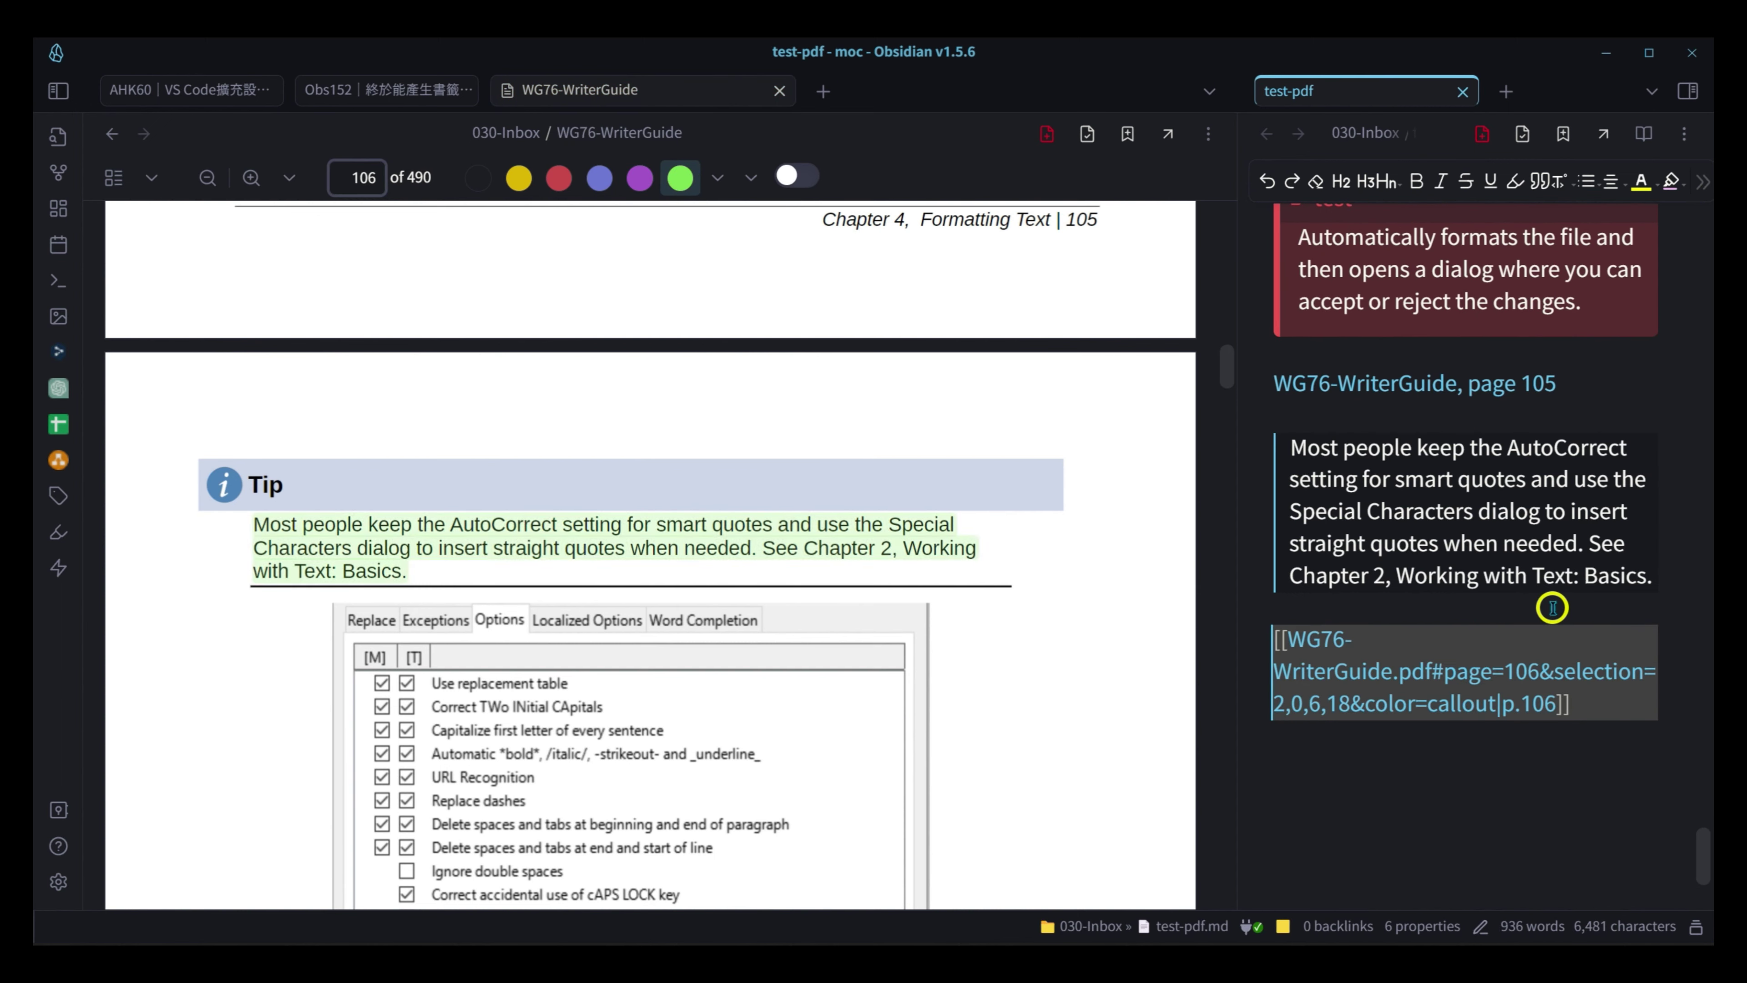
click(496, 546)
click(1315, 690)
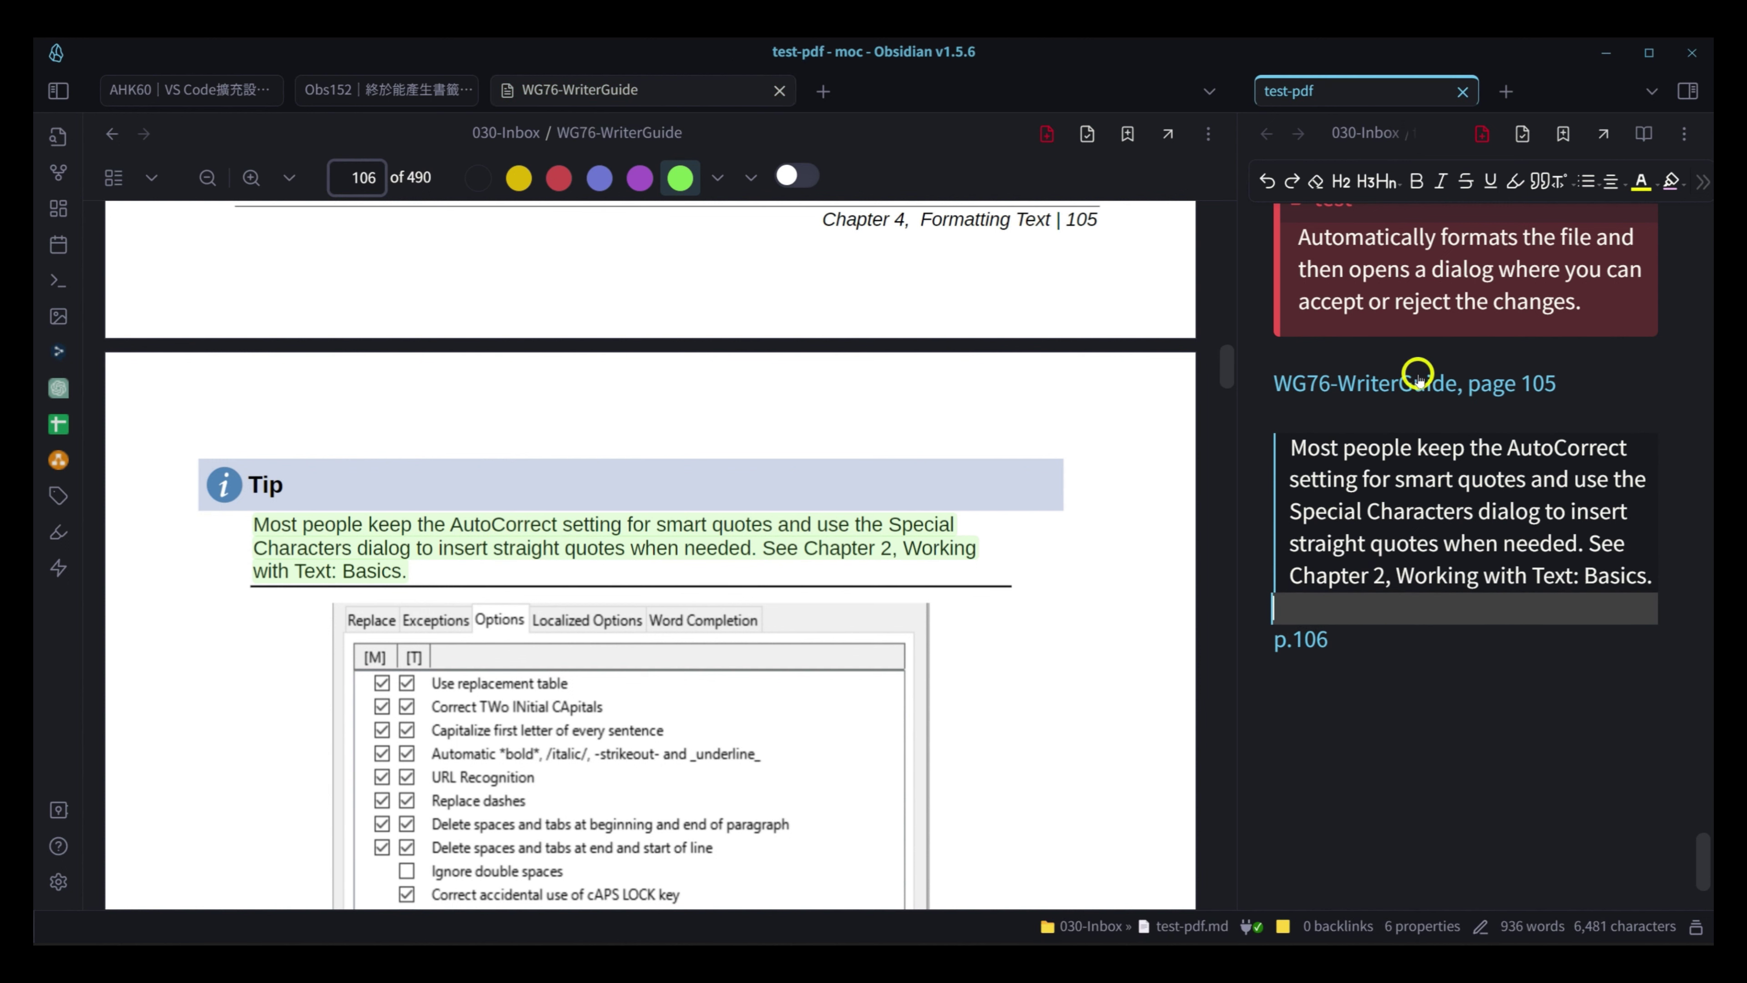
- Keep the display text format at Page only and turn on writing highlights directly into the PDF file
click(750, 178)
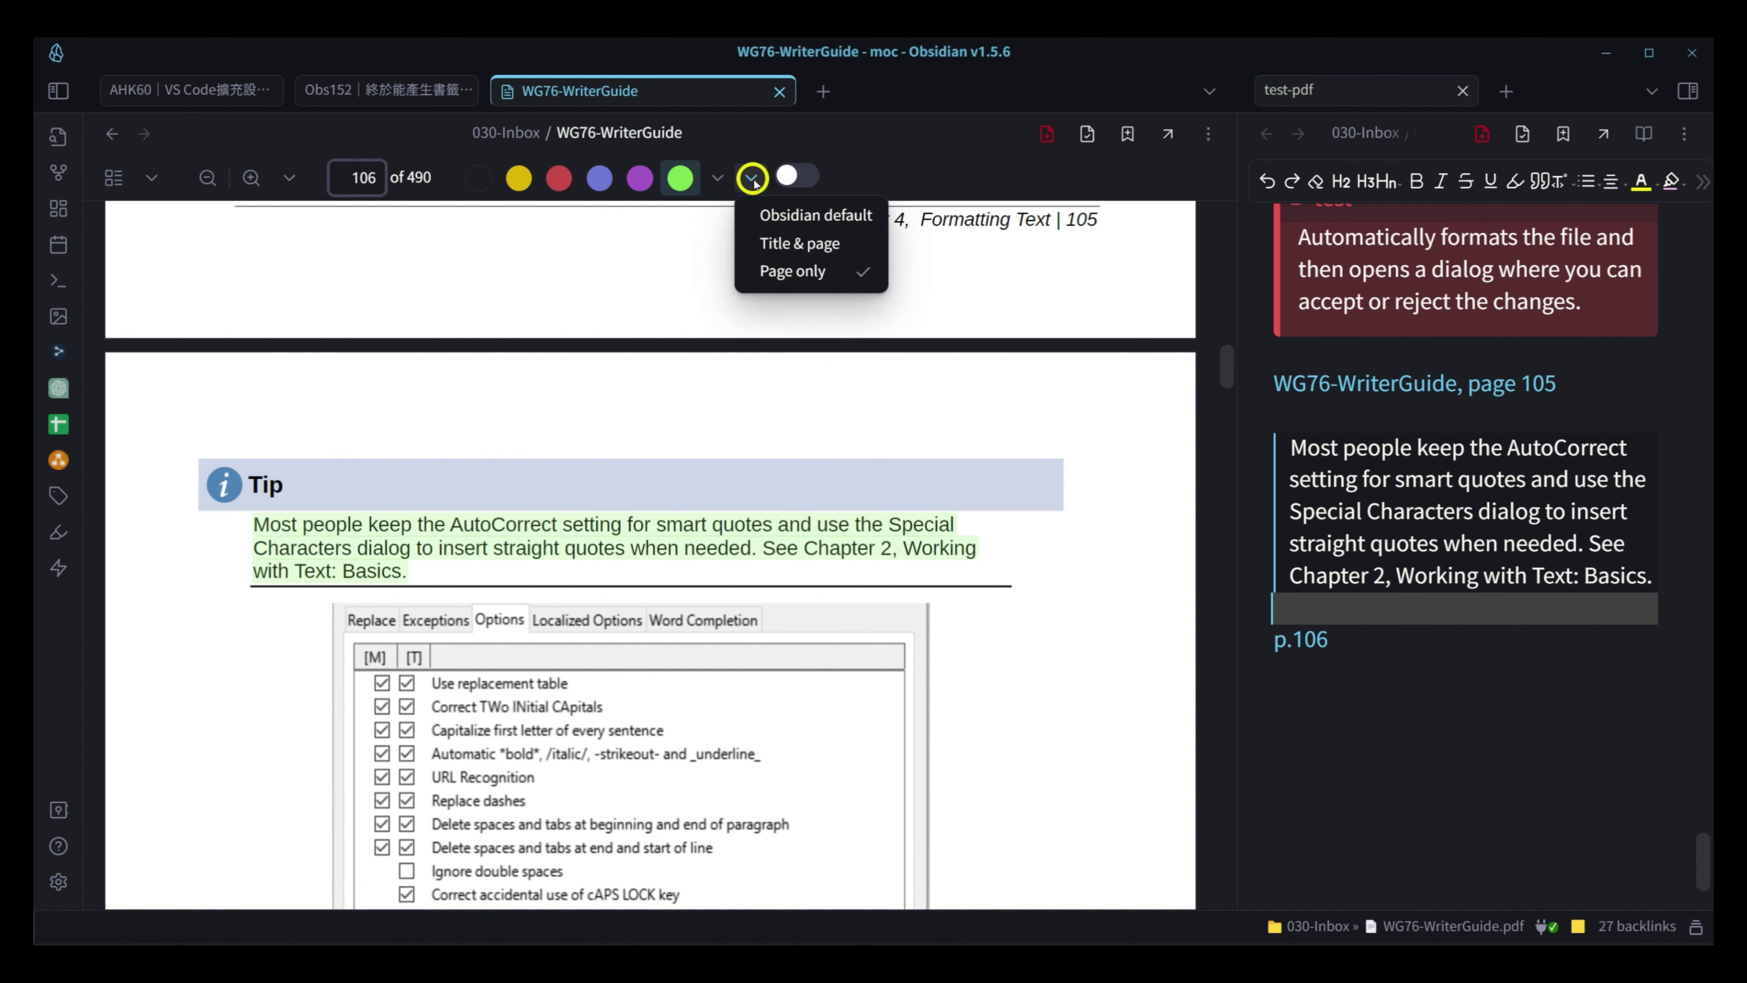
click(840, 270)
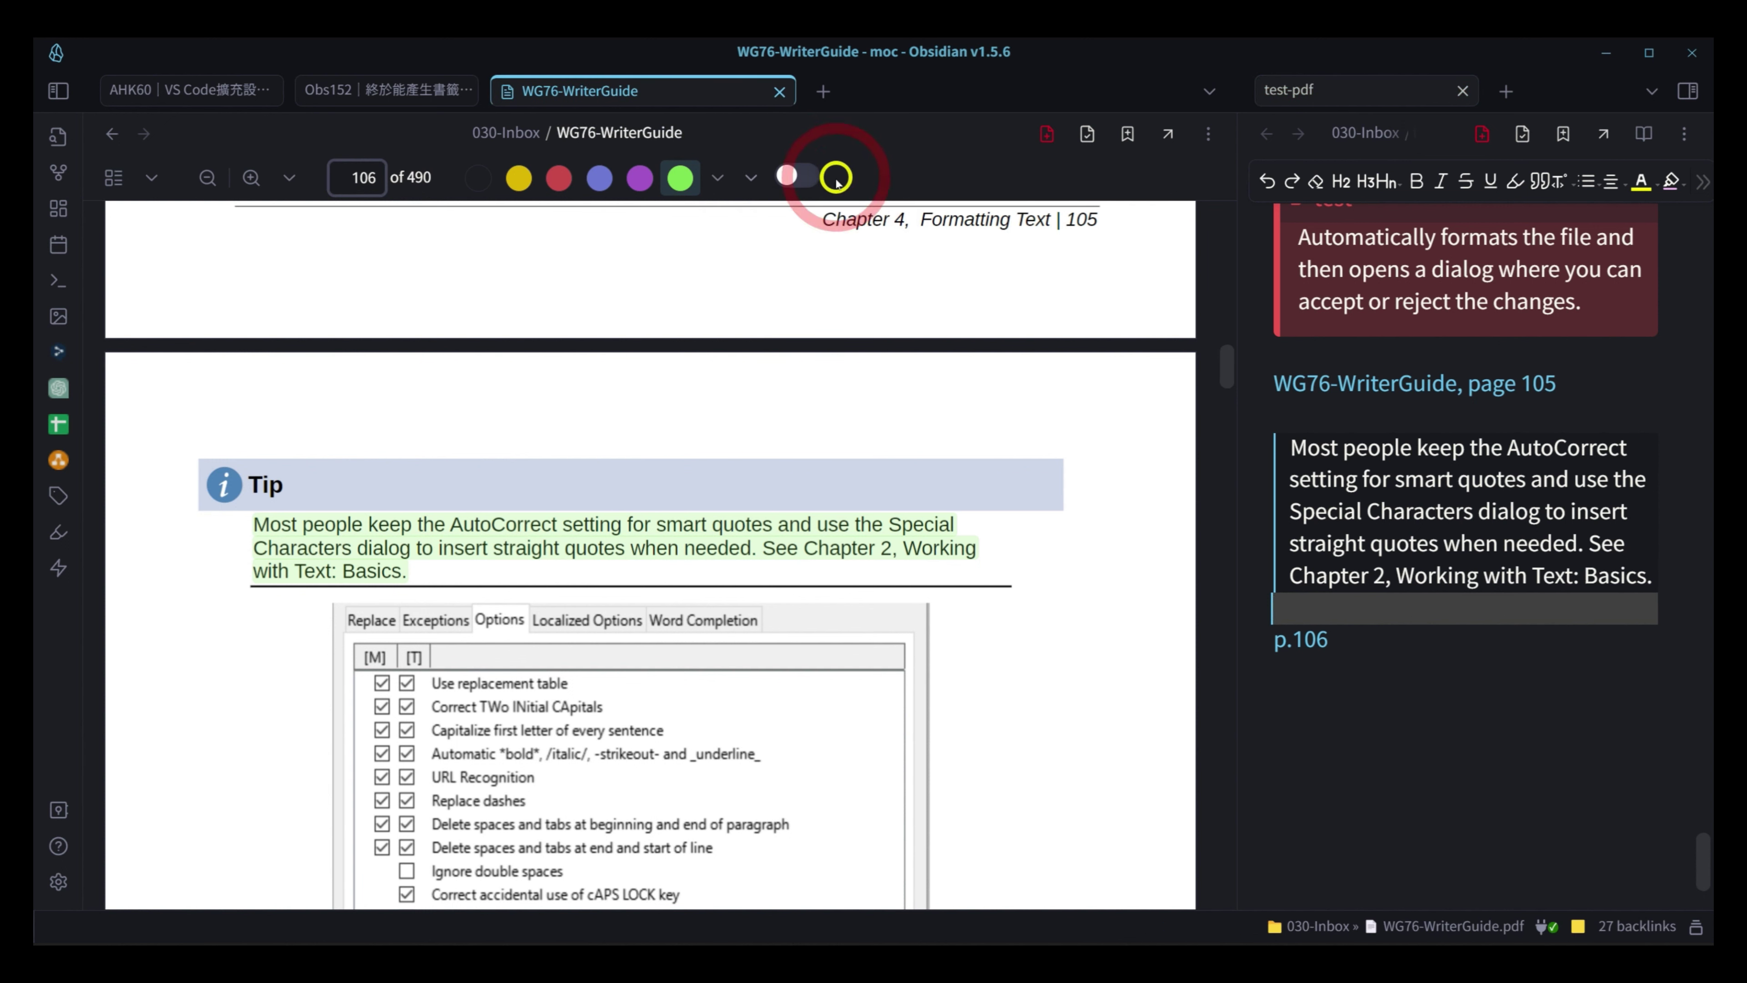
click(801, 176)
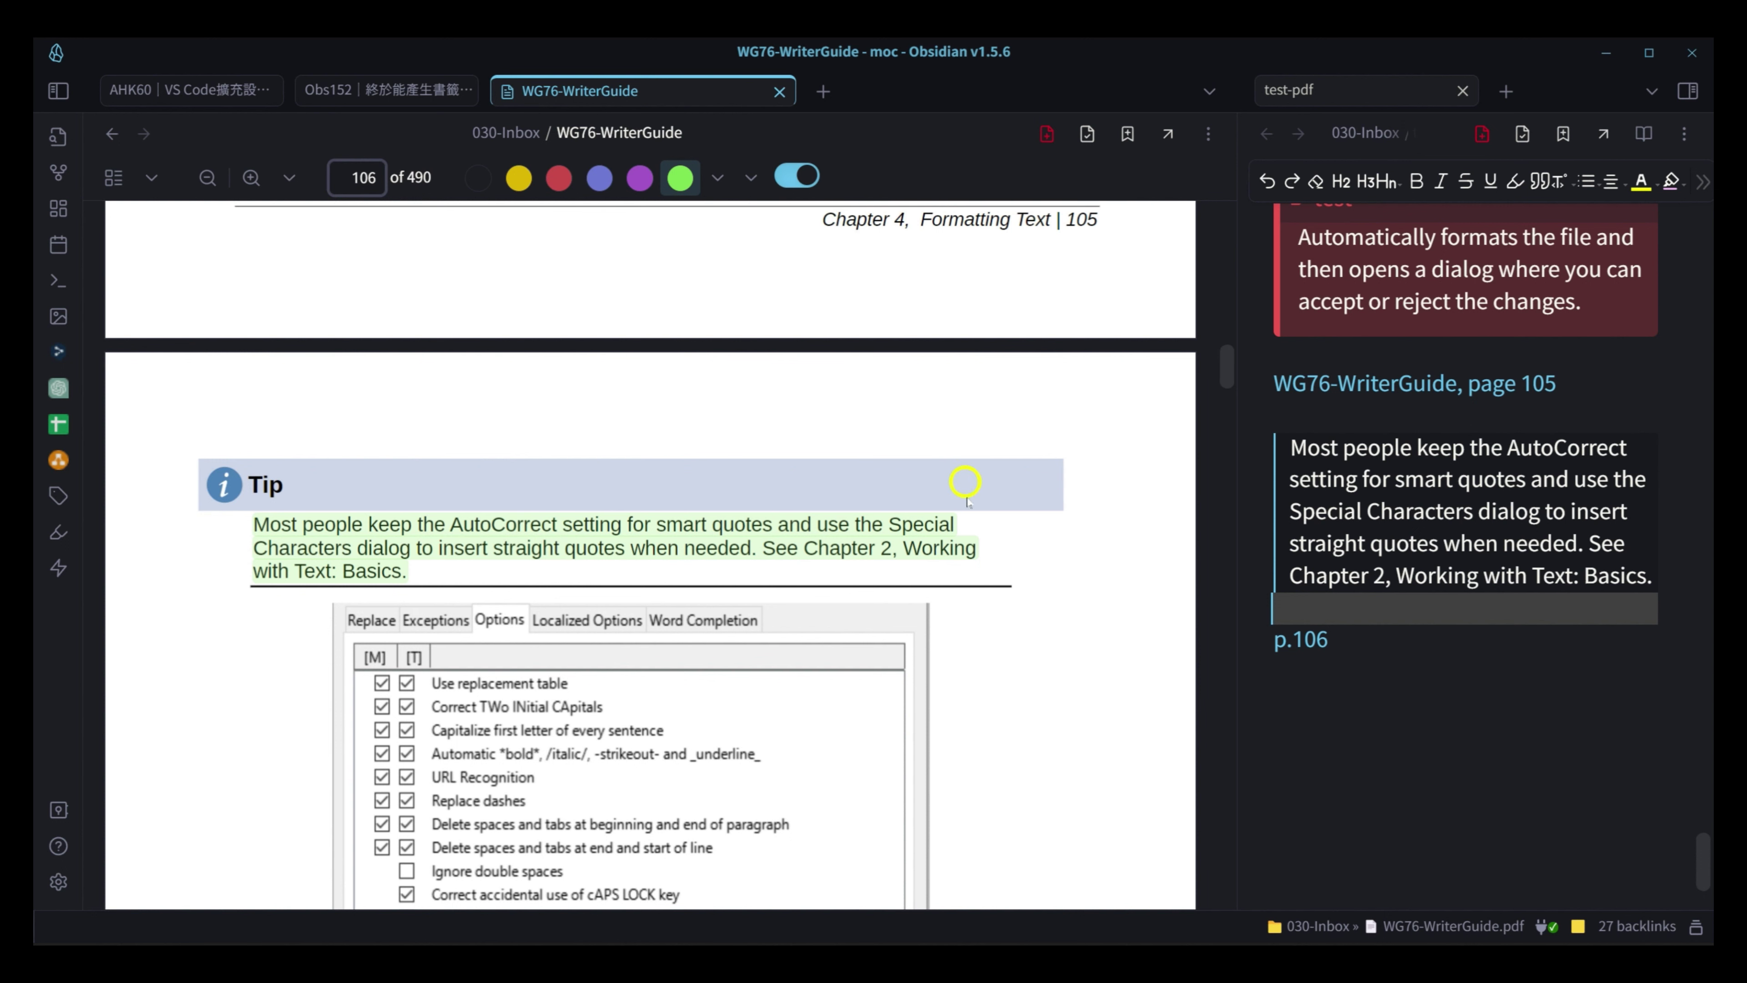
- Highlight the "Chapter 6, Formatting Pages" paragraph on page 108 in blue, through "Chapter 9,", directly in the PDF
scroll(963, 482, down, 10)
scroll(965, 496, down, 10)
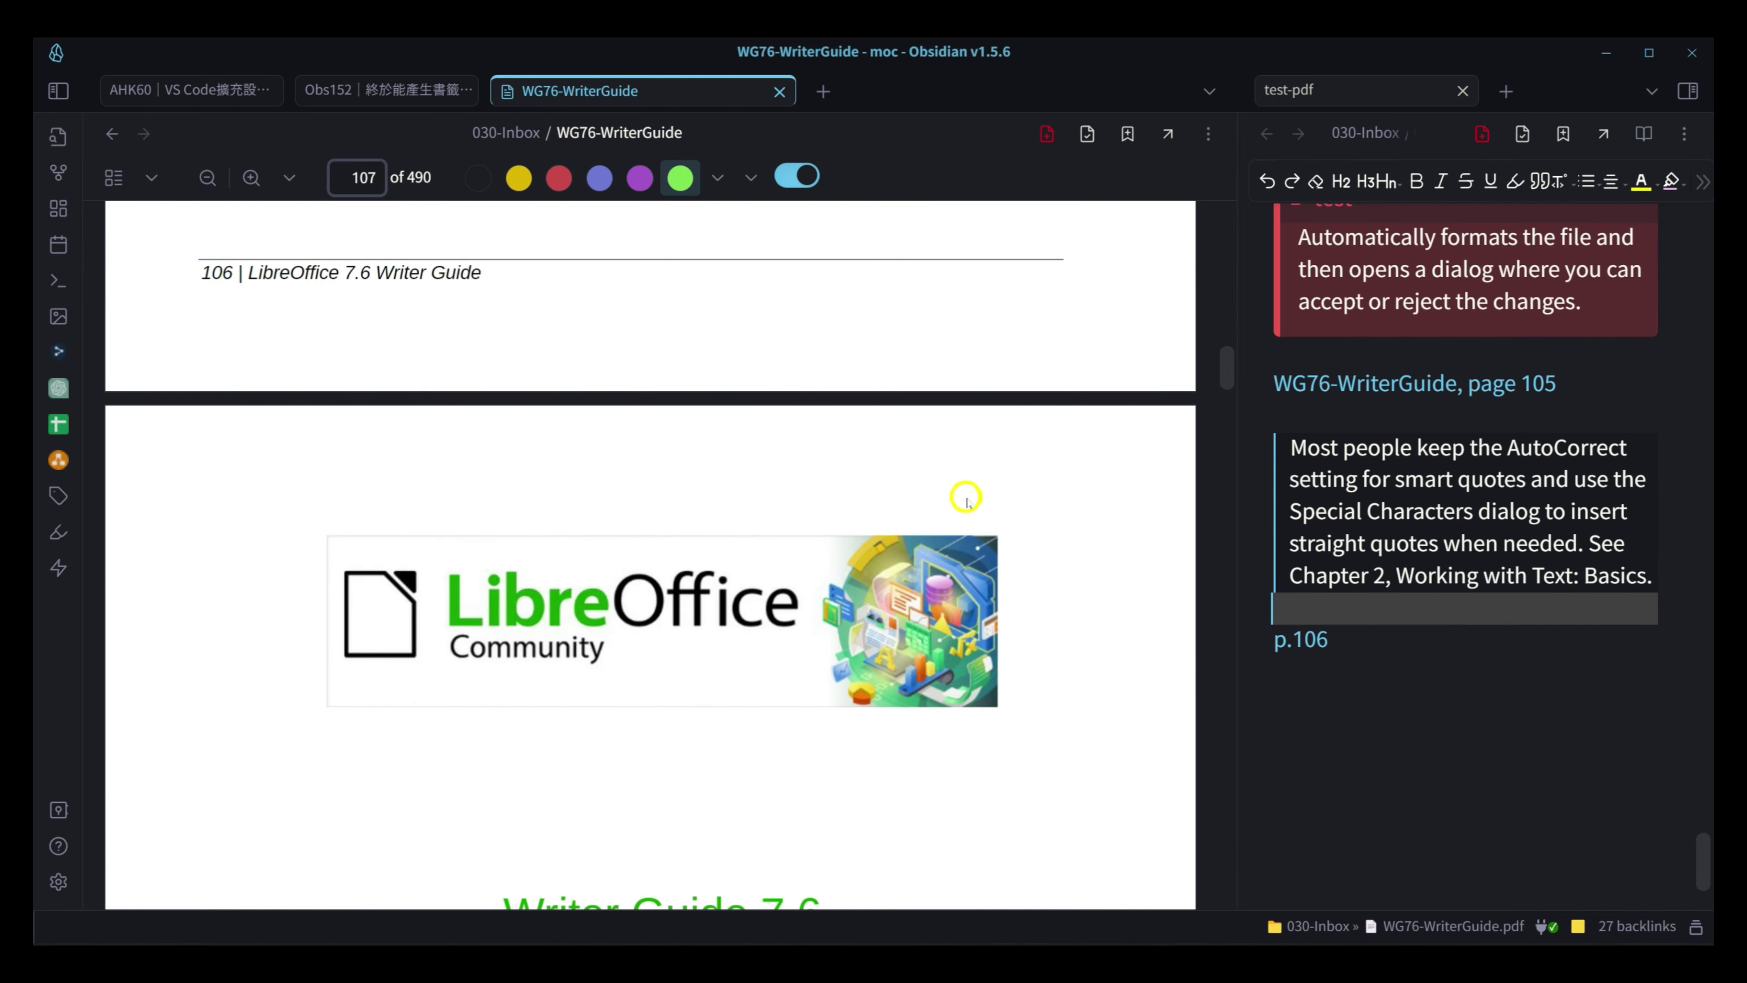
scroll(966, 493, down, 8)
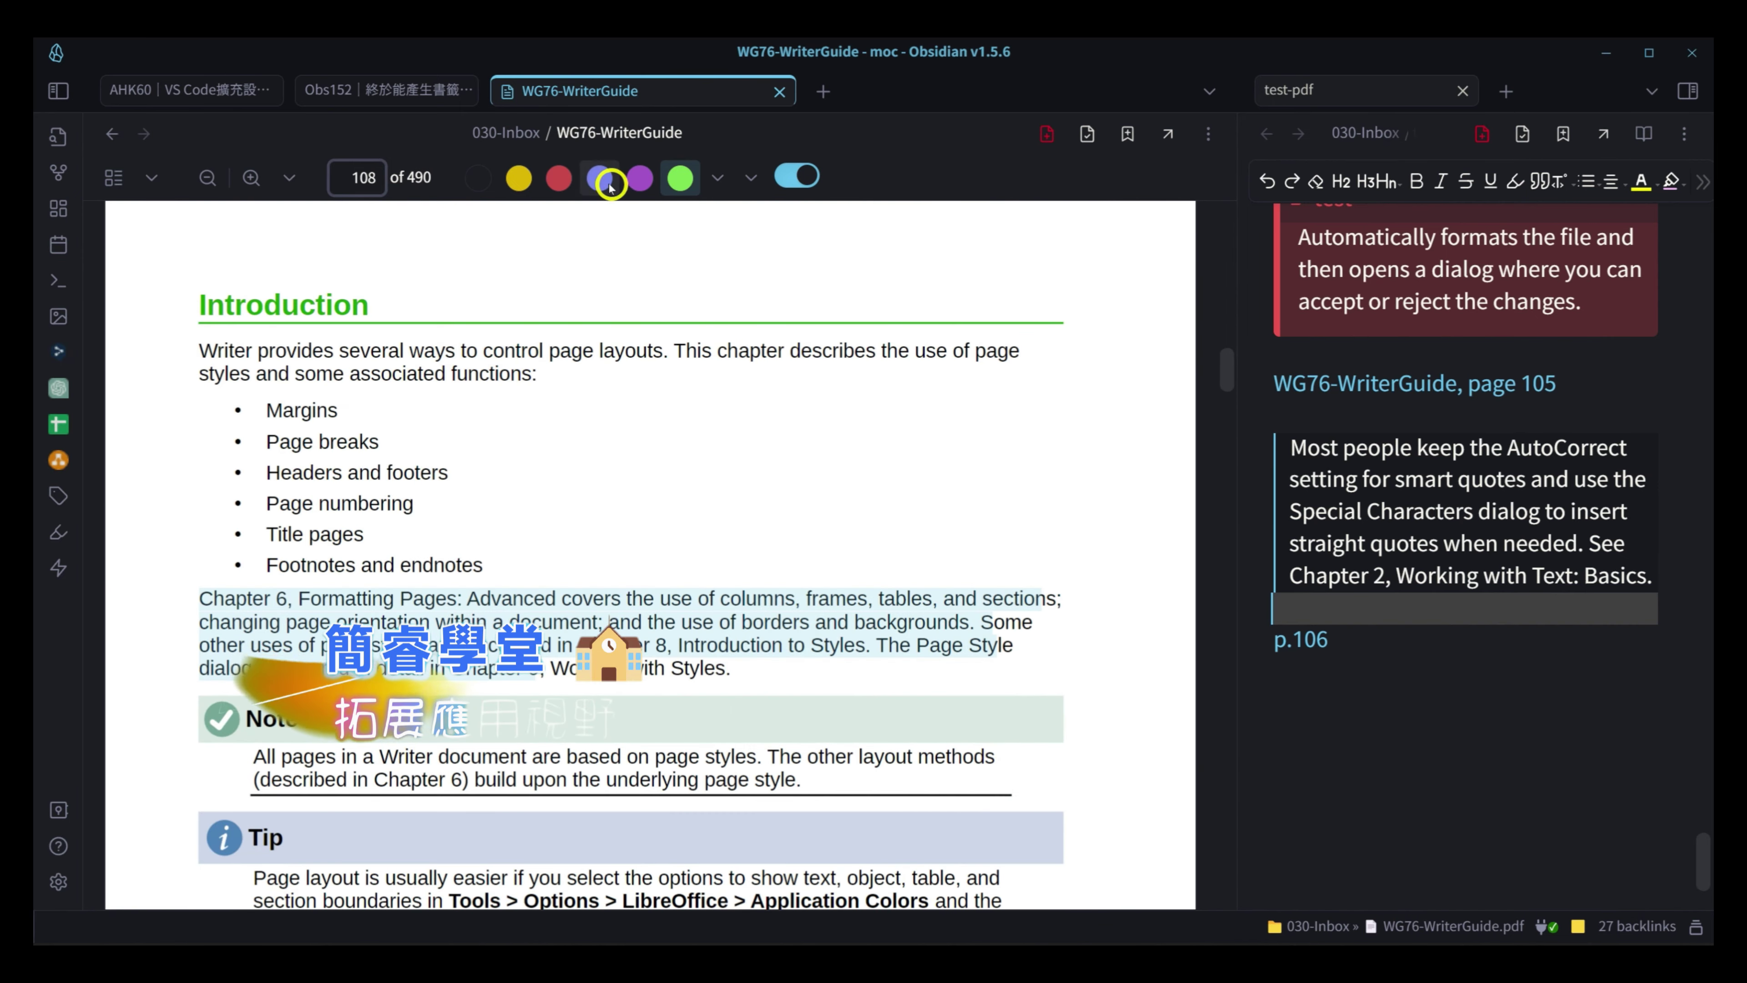
click(599, 178)
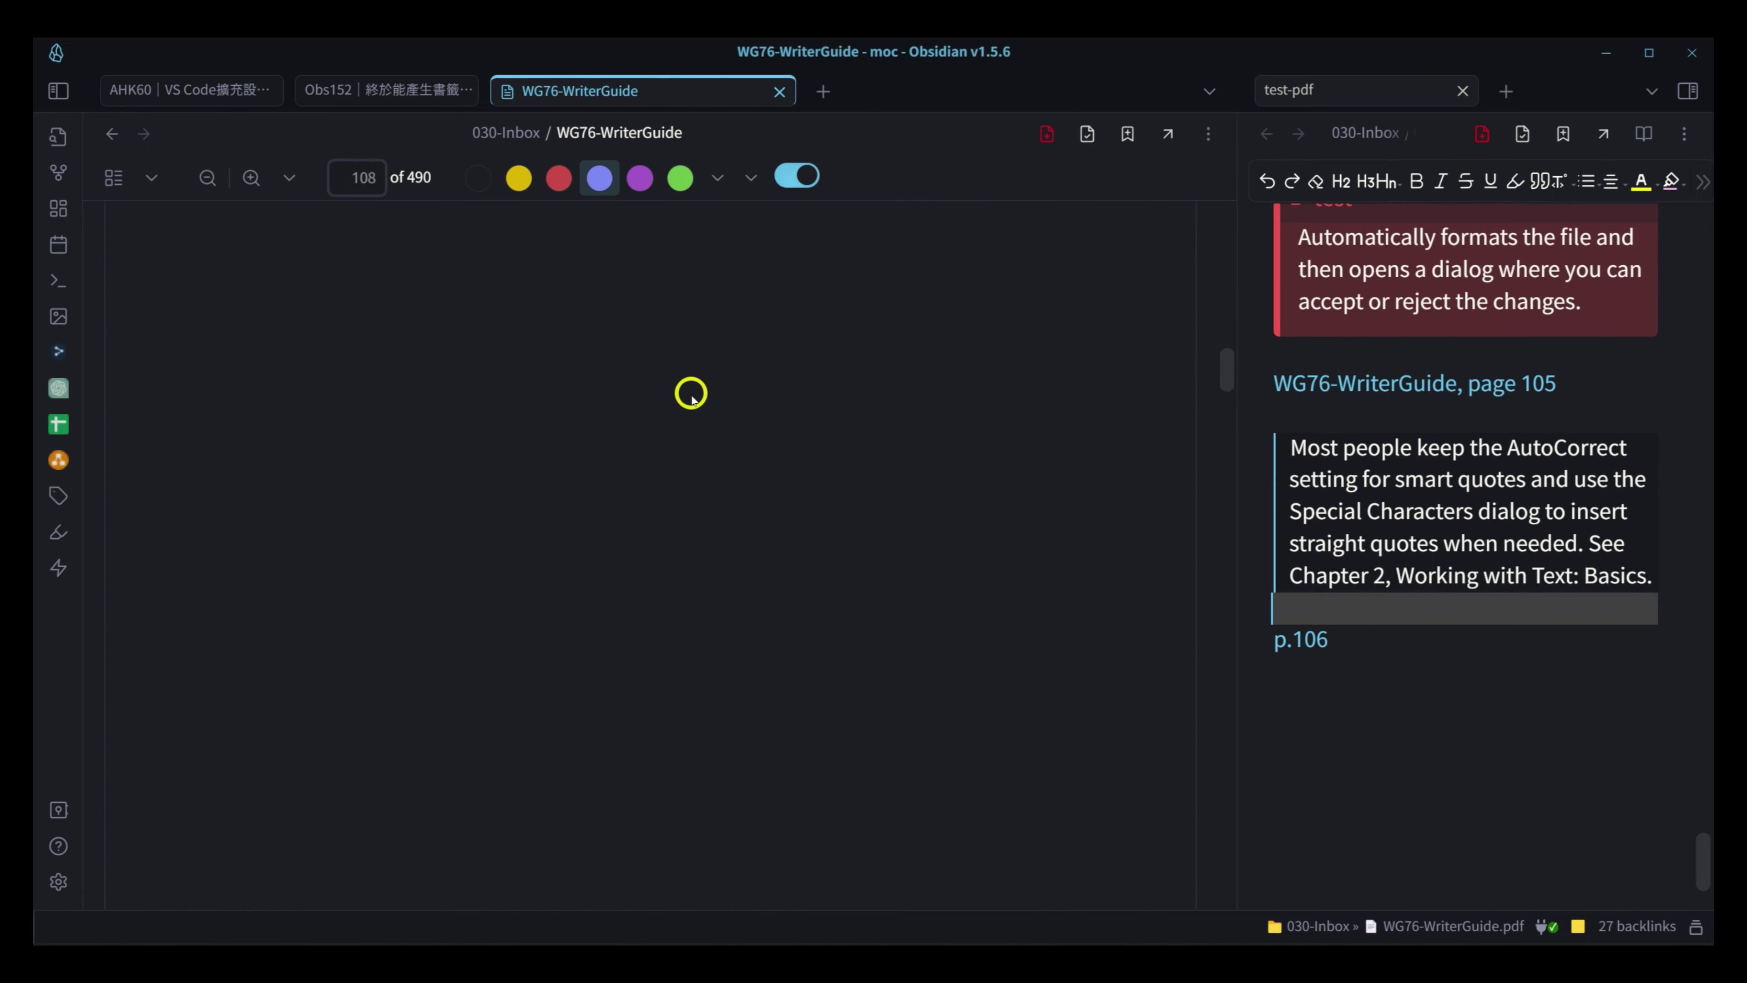
scroll(696, 510, down, 4)
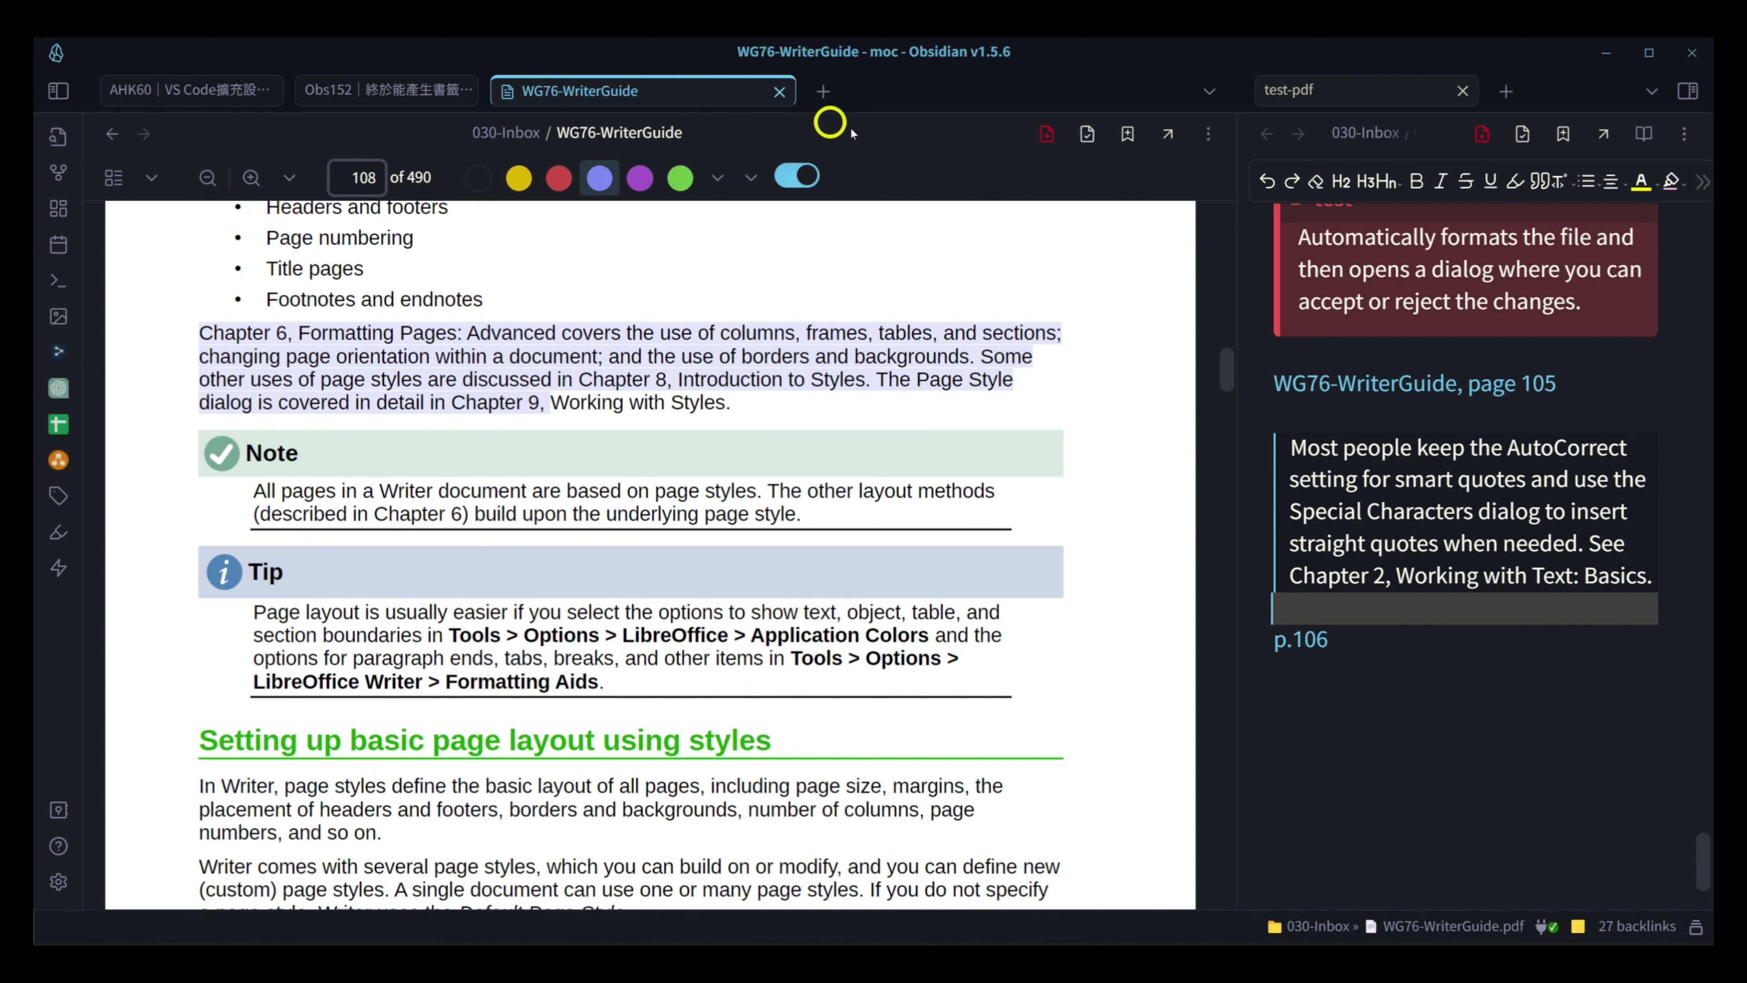
- Review the PDF++ settings for callouts, page labels, opening PDF links and embedding PDF files, and return to the Obs152 note
click(59, 881)
scroll(984, 548, down, 10)
scroll(989, 551, down, 10)
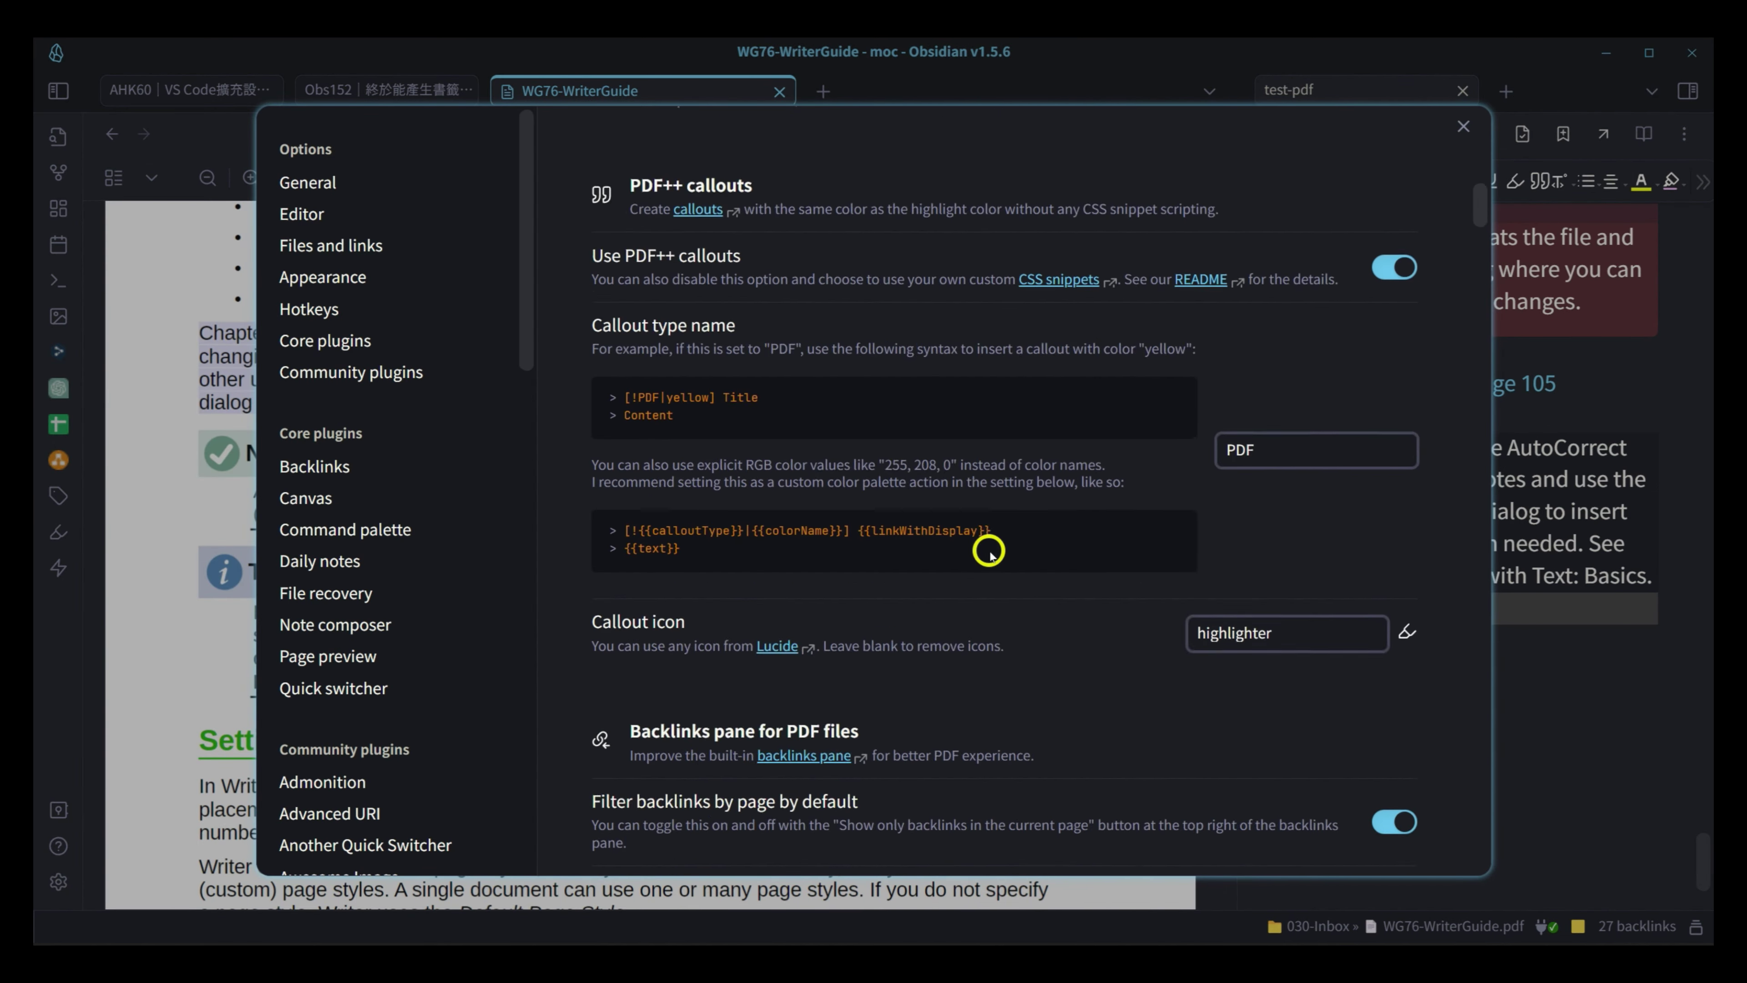
drag(1470, 246, 1474, 328)
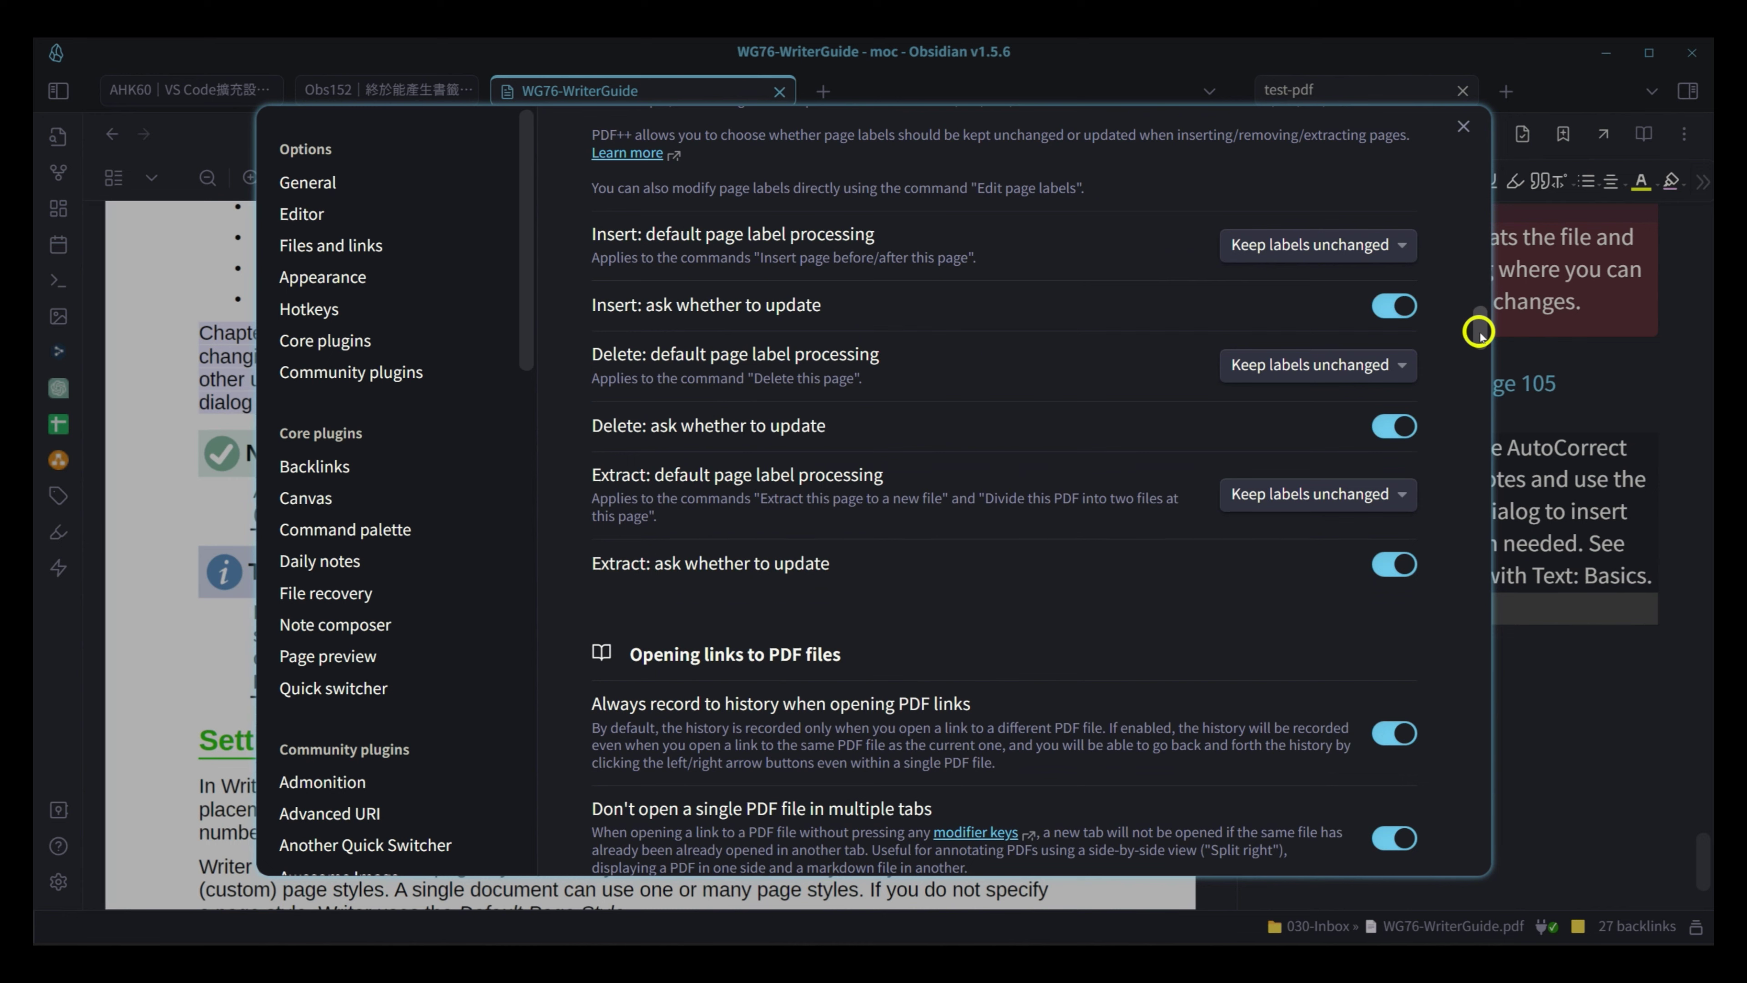
scroll(1065, 507, down, 5)
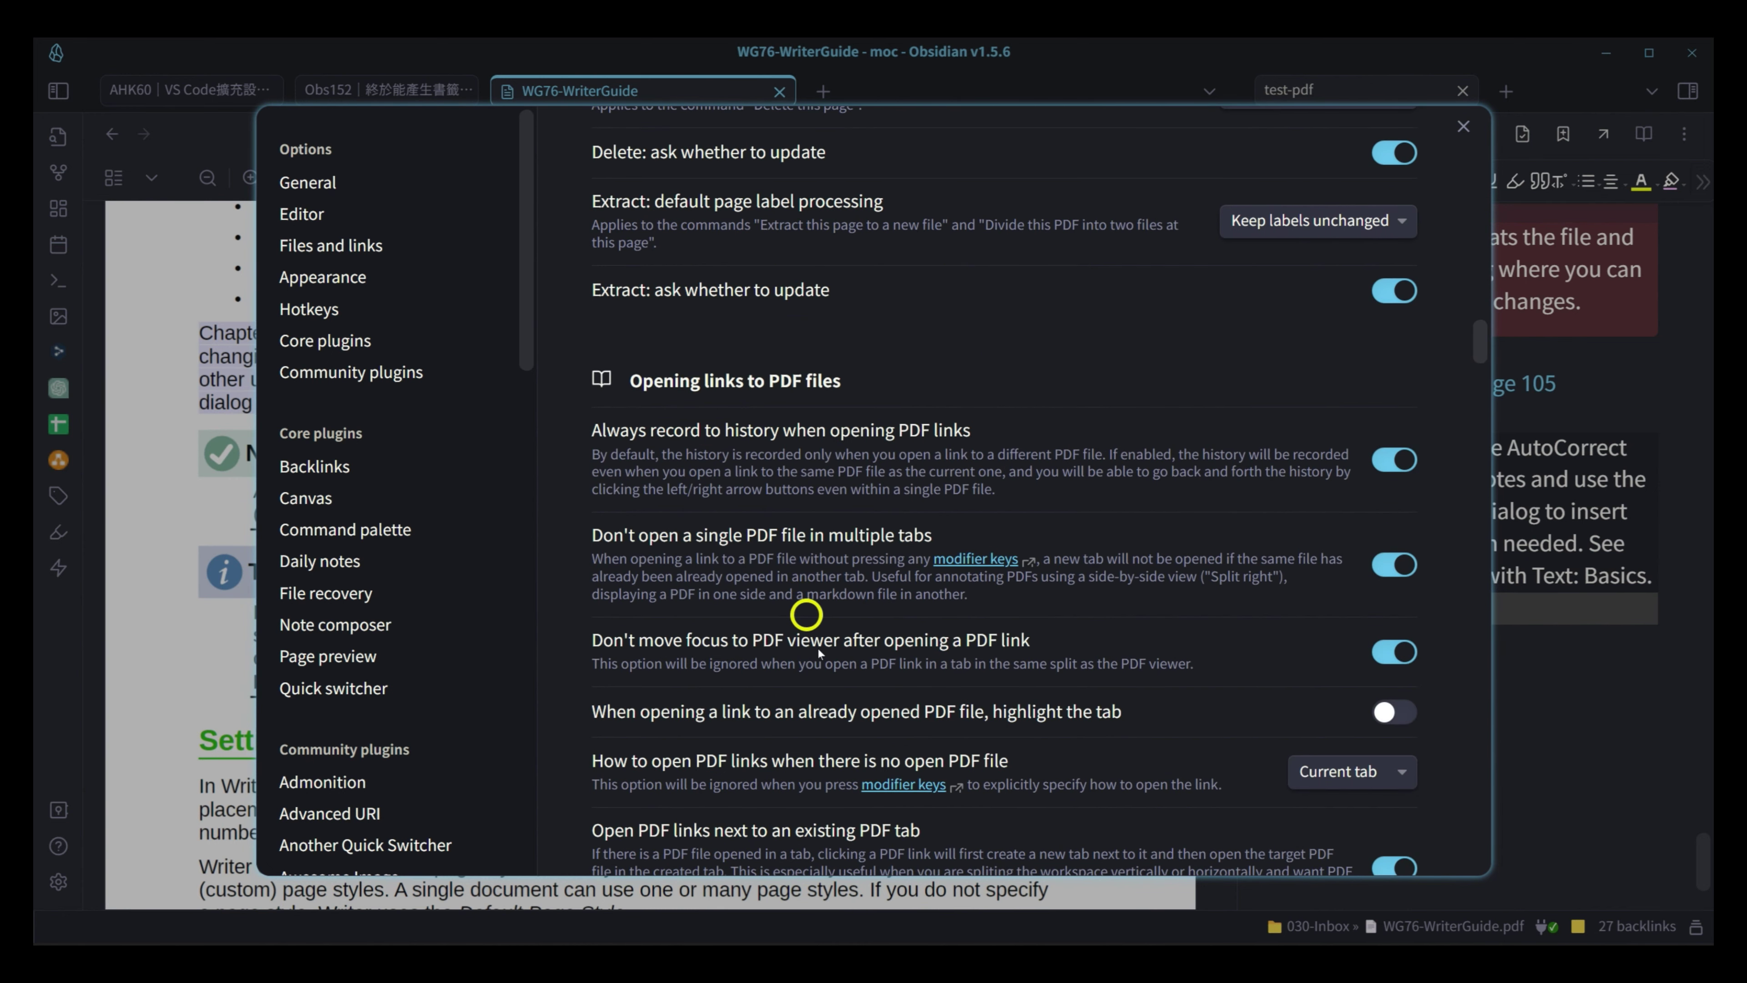
scroll(926, 709, down, 15)
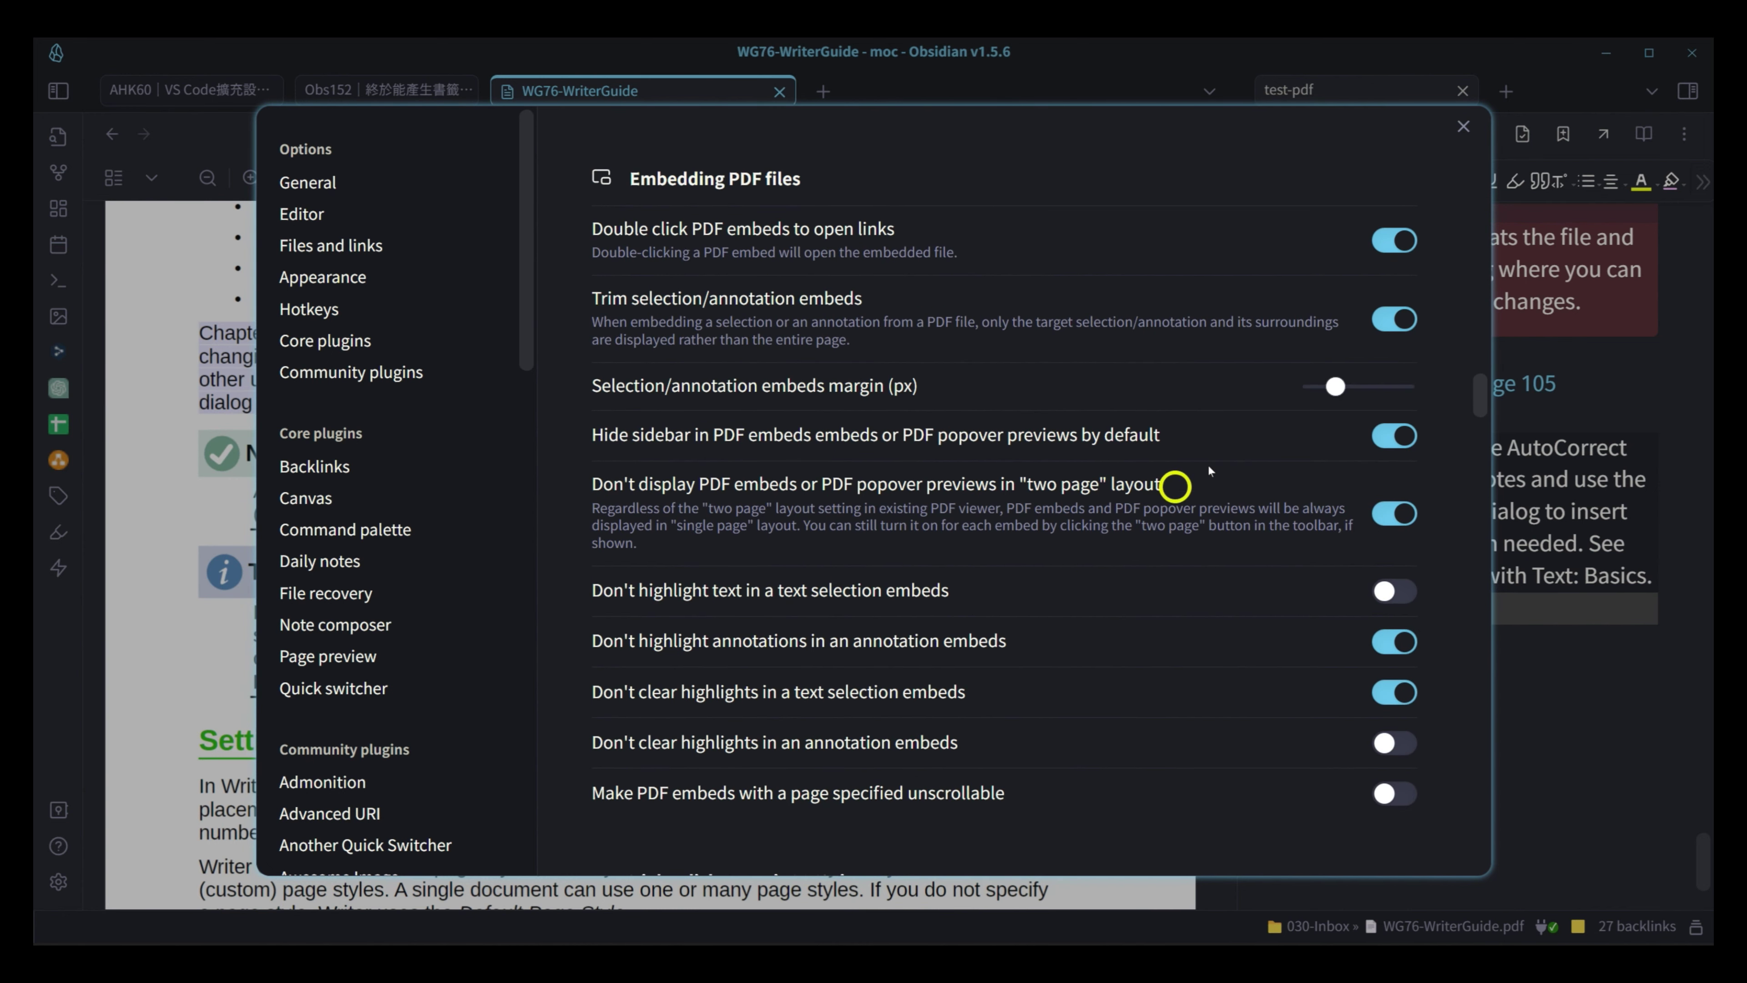
click(1467, 130)
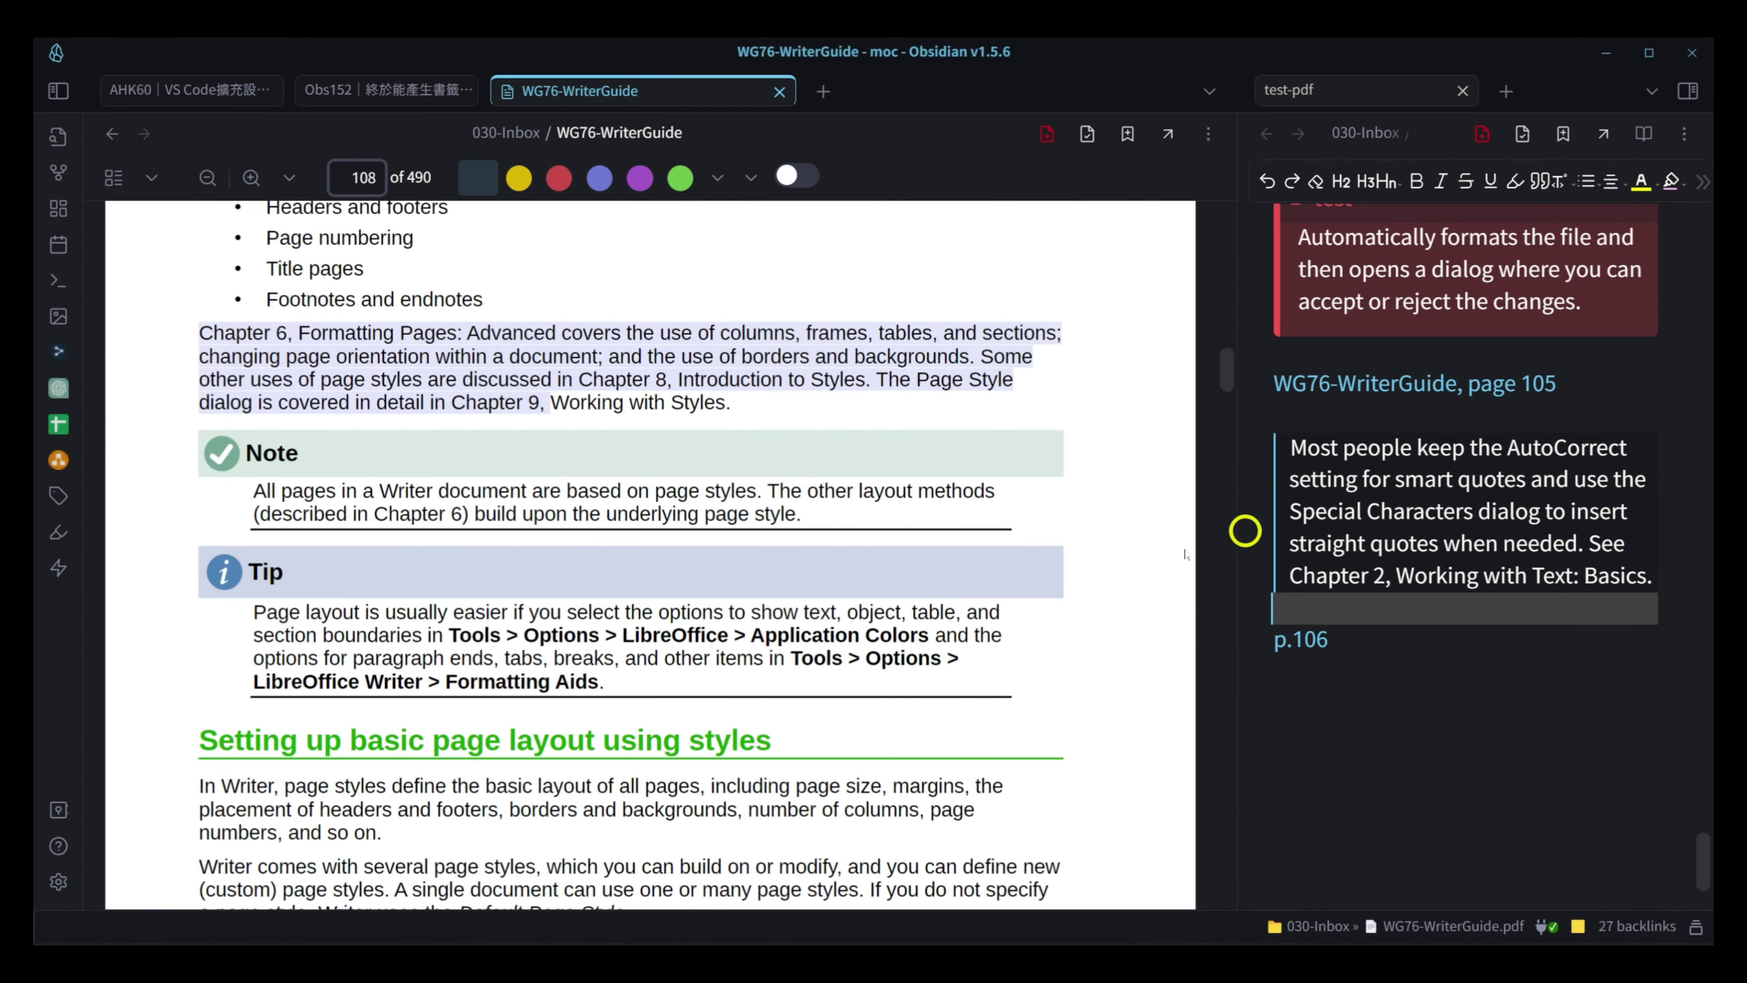
key(ctrl+shift+Tab)
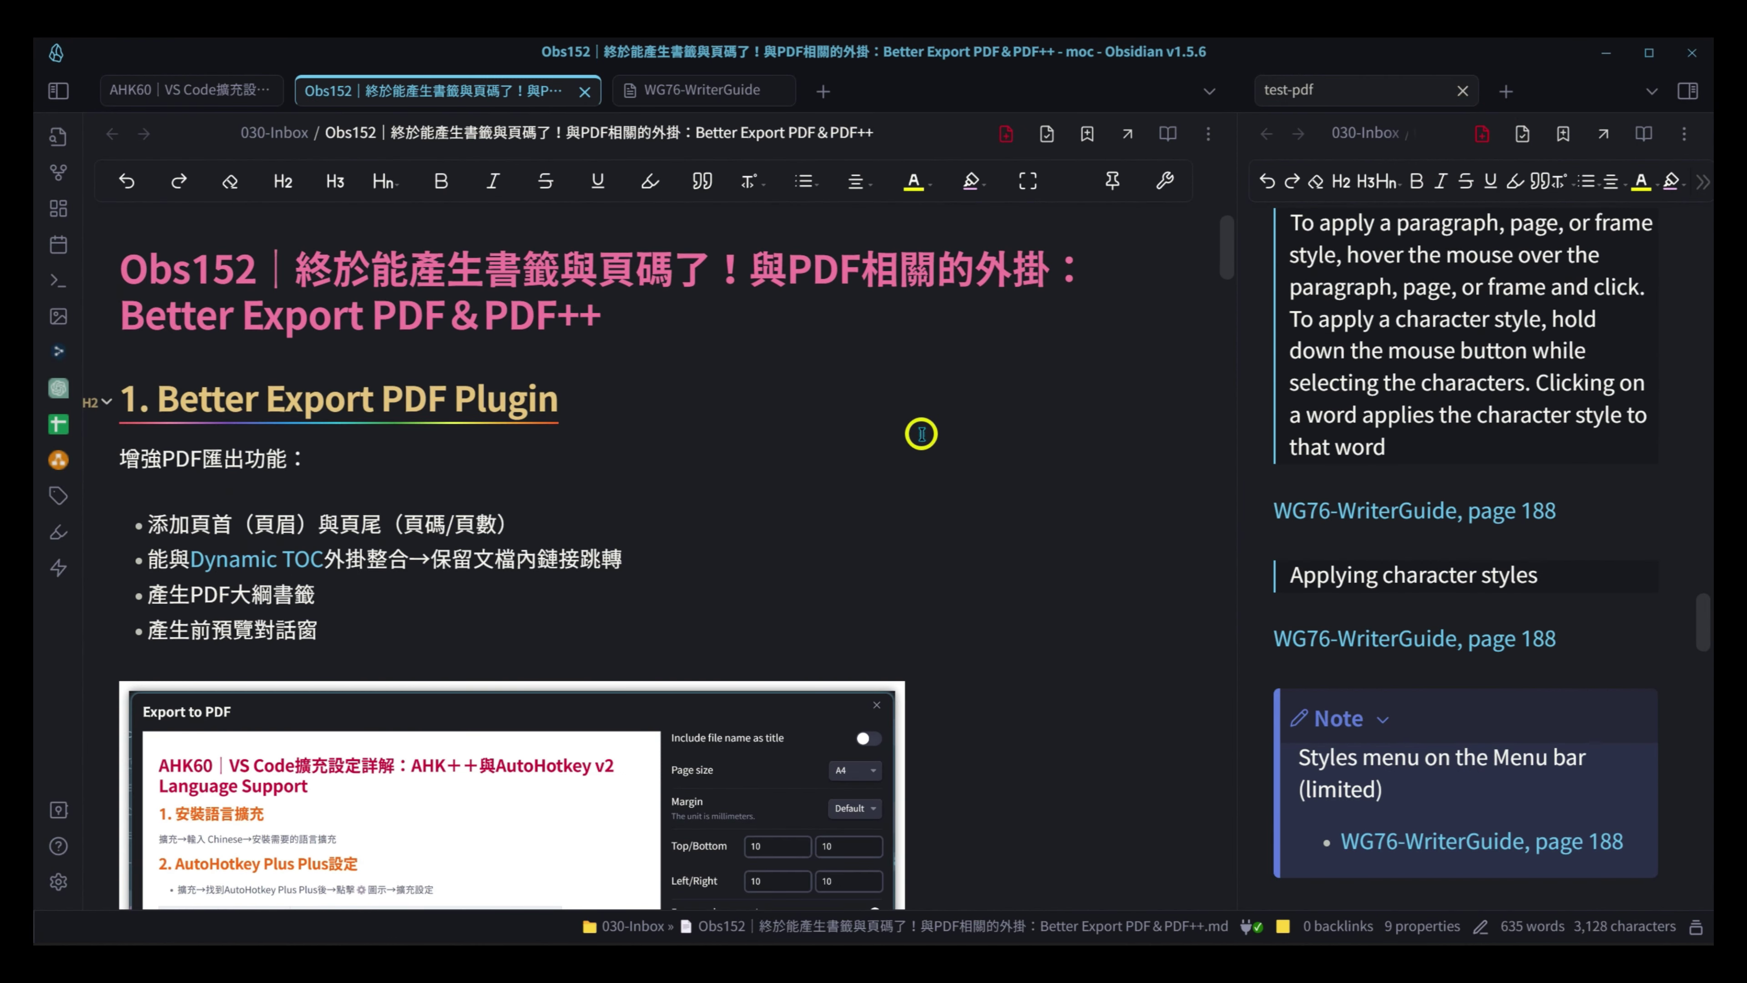